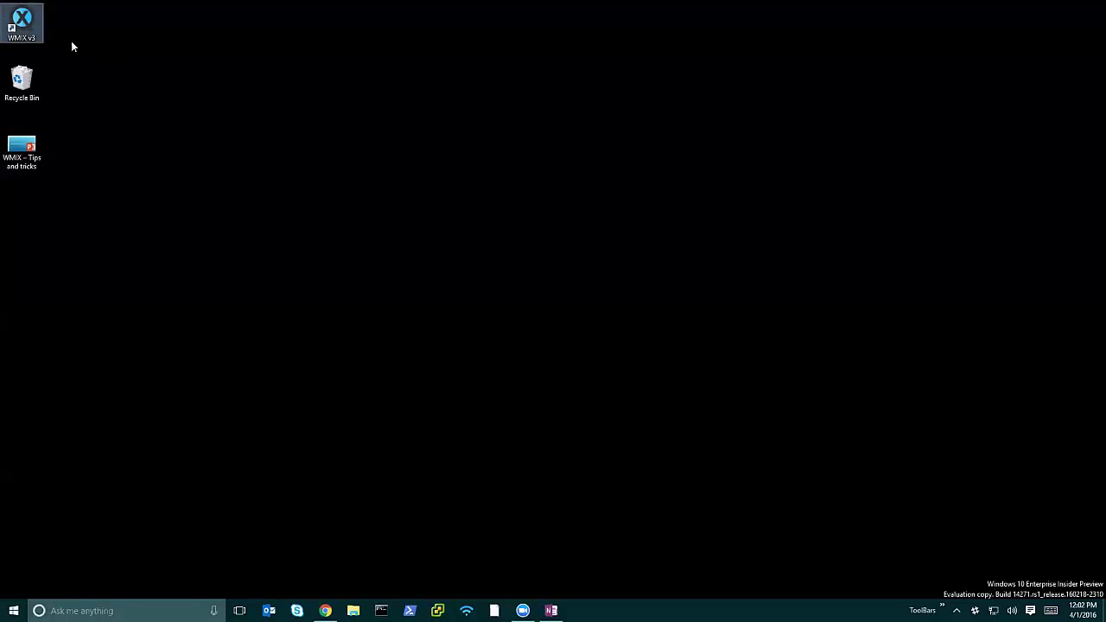
Launch Goverlan WMIX v3 from its desktop shortcut.
double_click(21, 28)
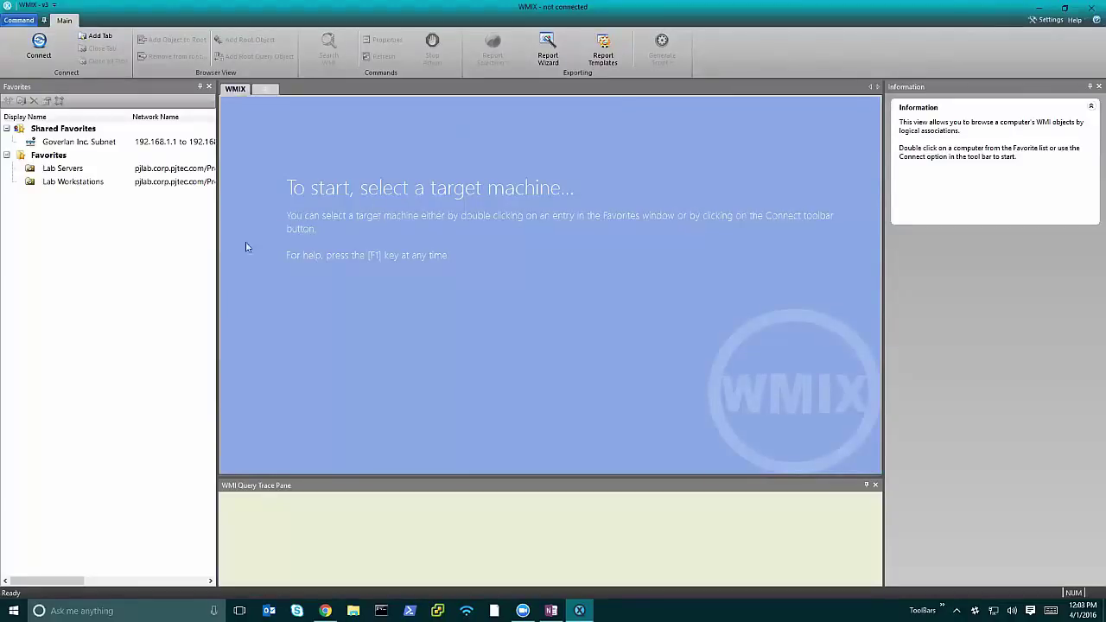
Connect WMIX to the target machine lab-srv-2k12.
left_click(39, 47)
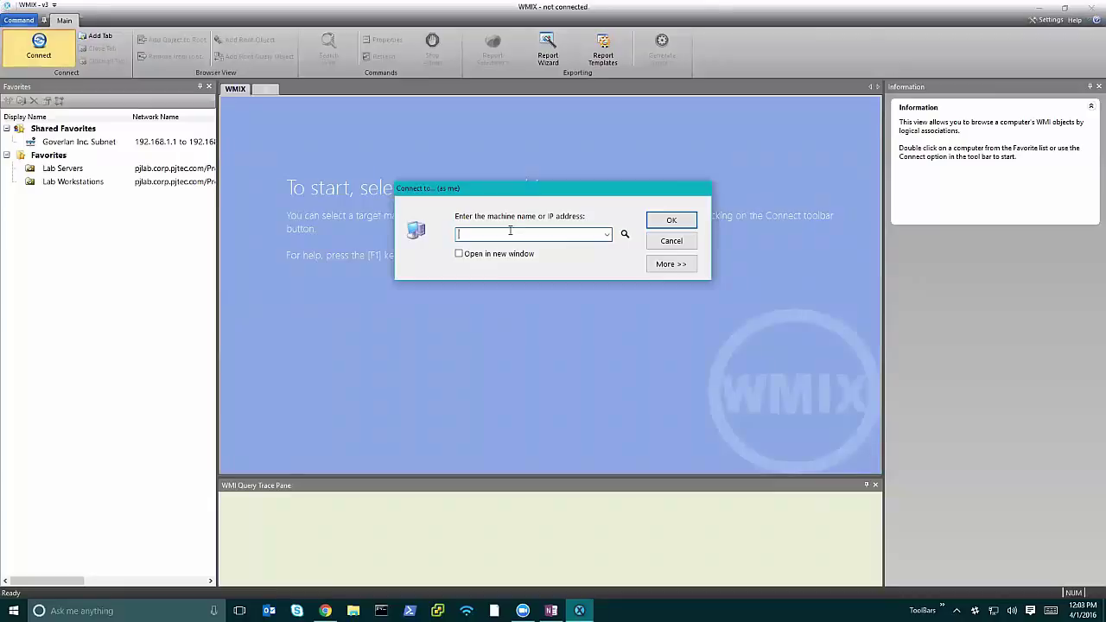
type("lab-srv-2k12")
key("Return")
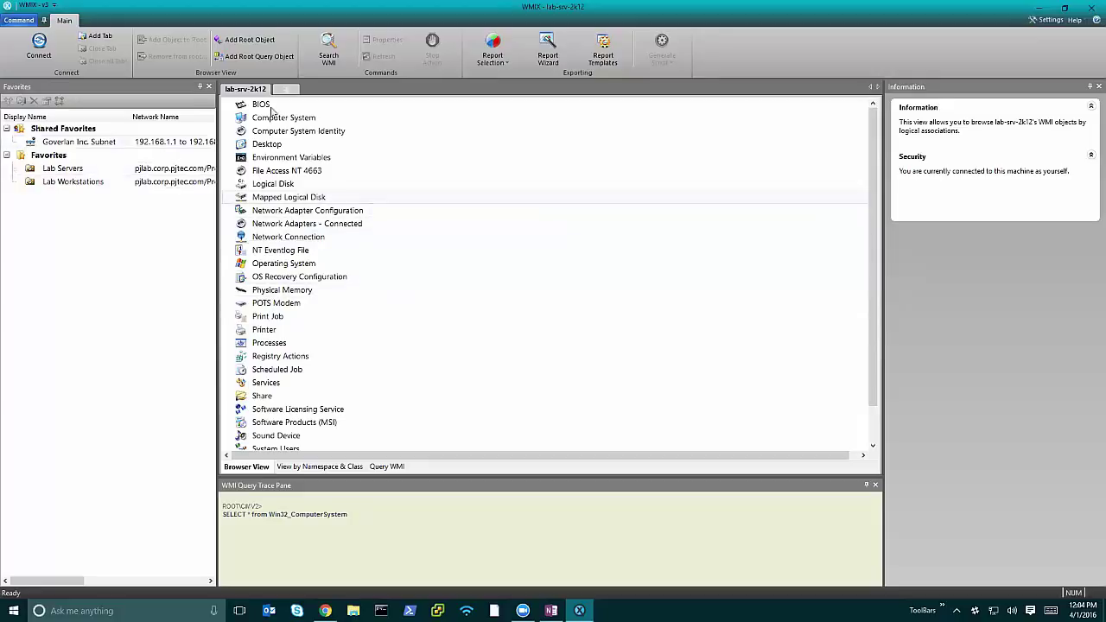
Expand Lab Servers and start a connection to LAB-SRV-2K12 with other credentials, then cancel it.
double_click(61, 167)
right_click(69, 183)
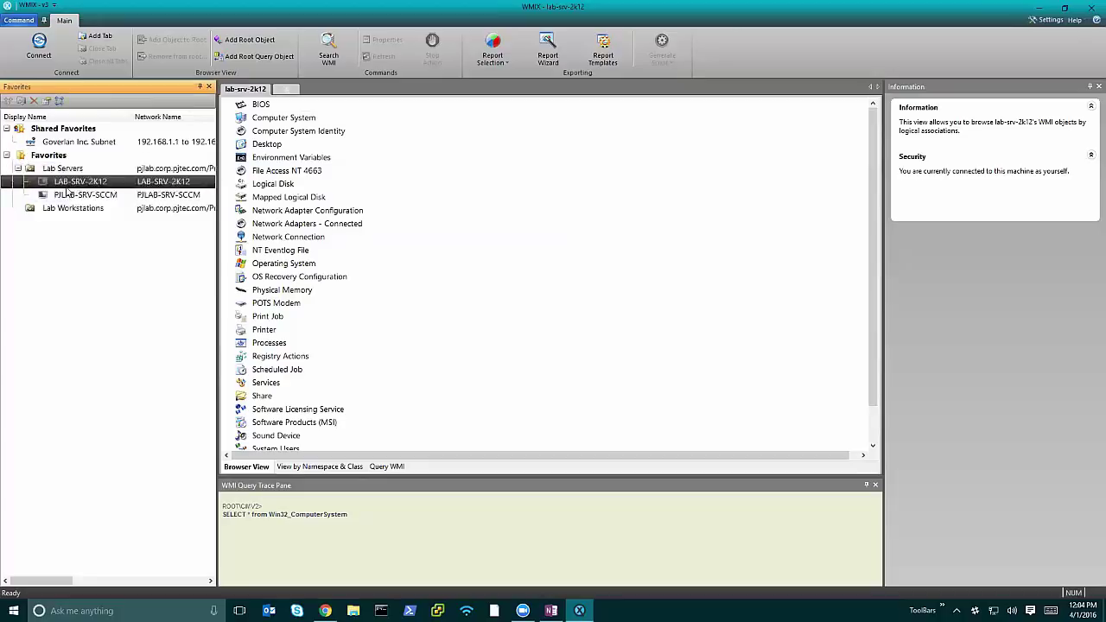
left_click(118, 218)
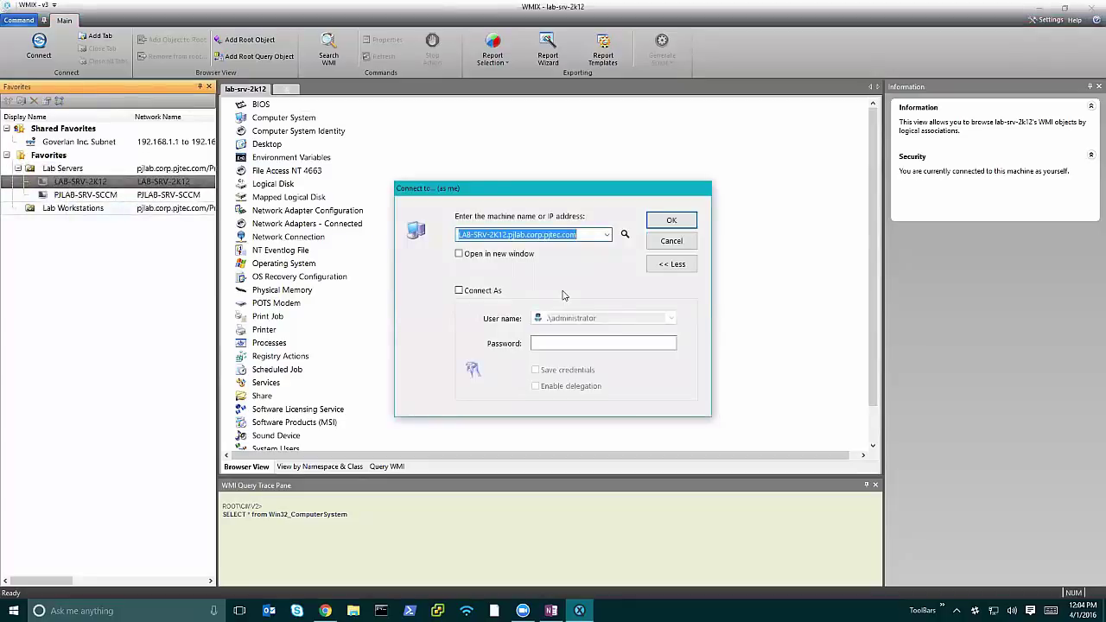
left_click(459, 290)
left_click(591, 342)
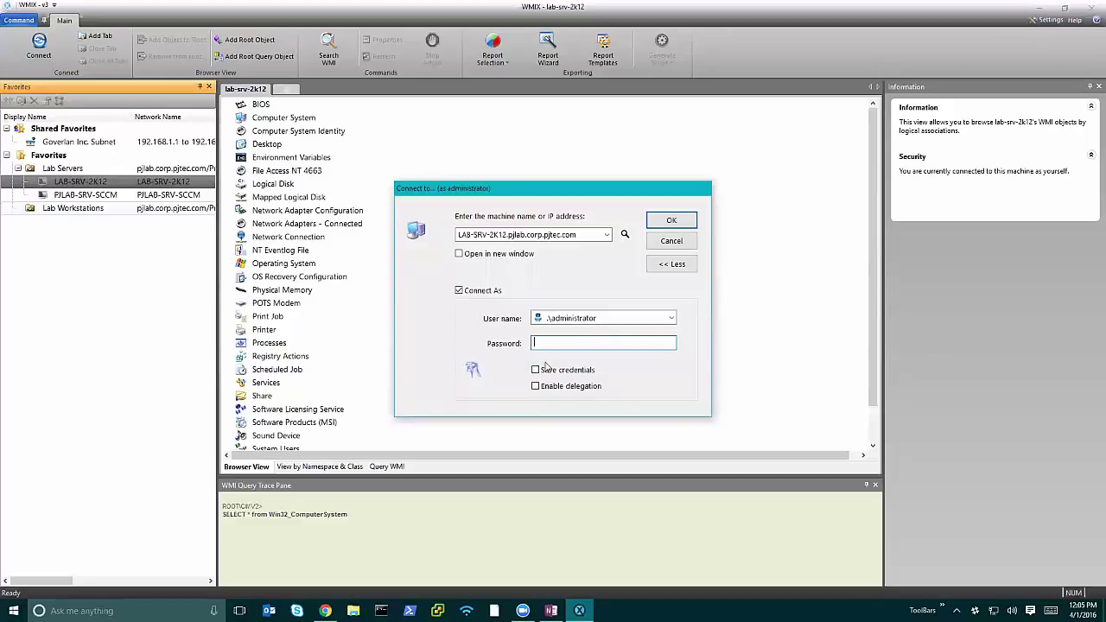
left_click(685, 245)
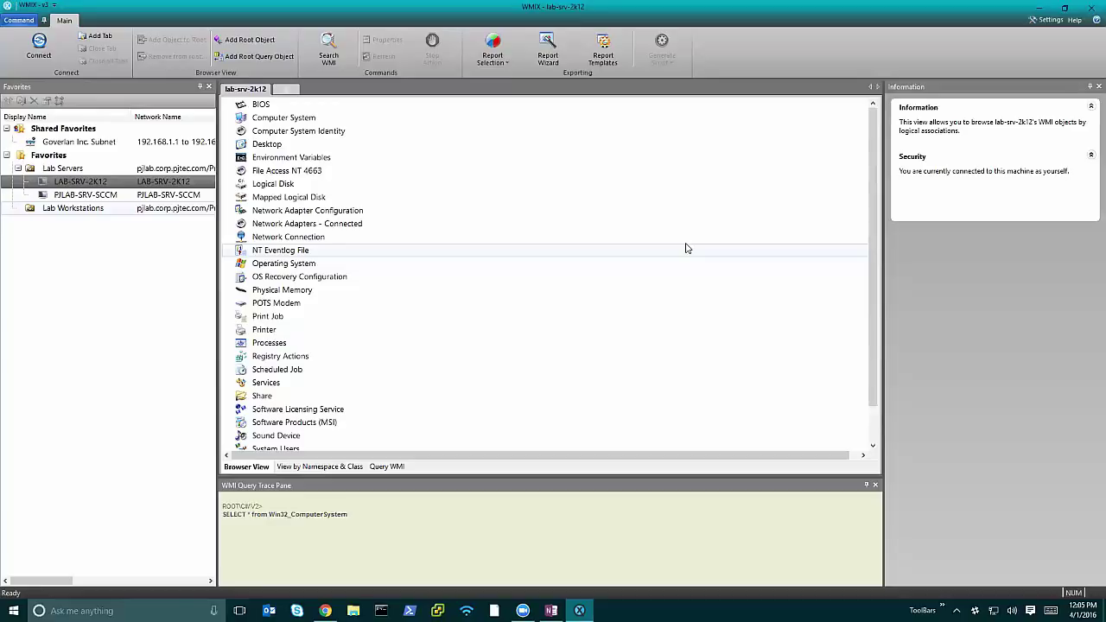
Expand the Lab Workstations favorite to list its nine computers.
left_click(81, 190)
left_click(80, 193)
double_click(74, 212)
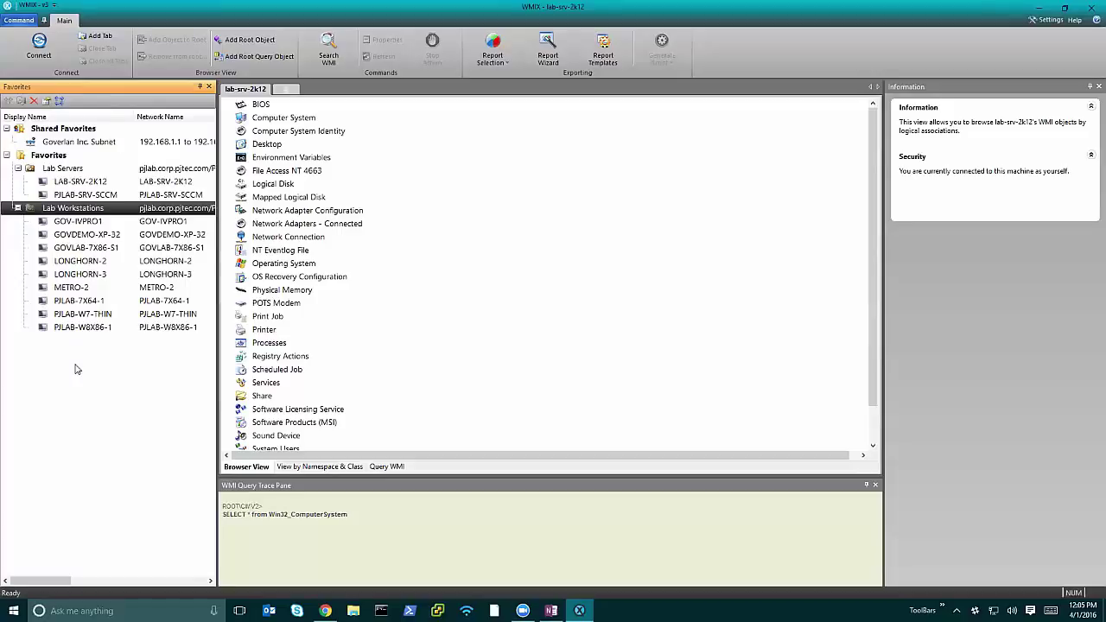
Widen the Favorites pane, preview an IP Subnet Range container's addresses, and cancel it.
left_click_drag(217, 340, 262, 343)
right_click(66, 157)
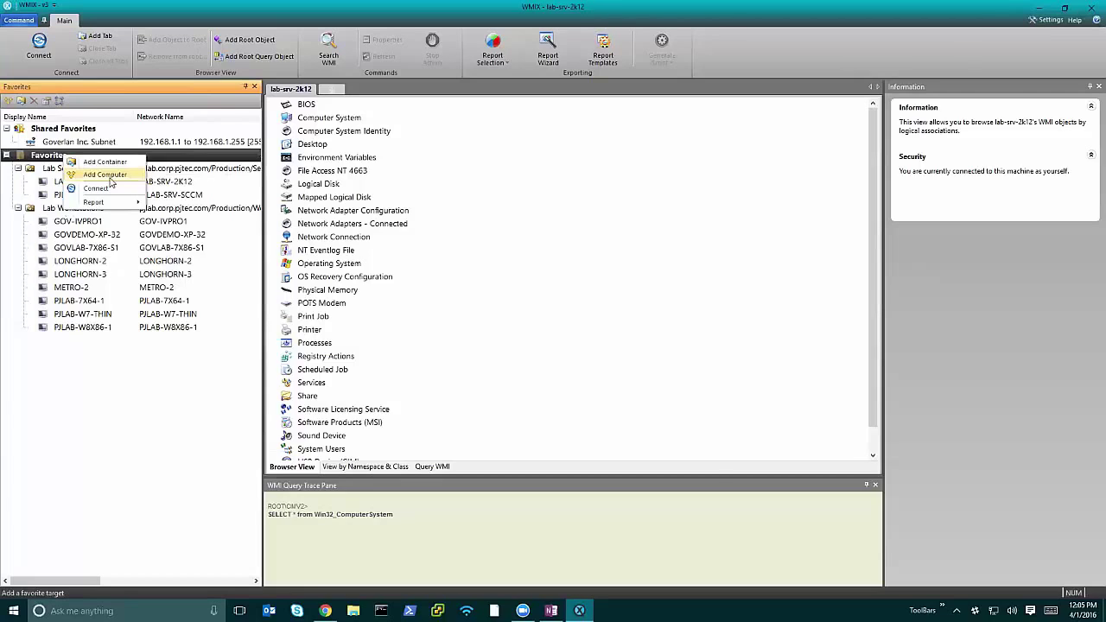
left_click(106, 163)
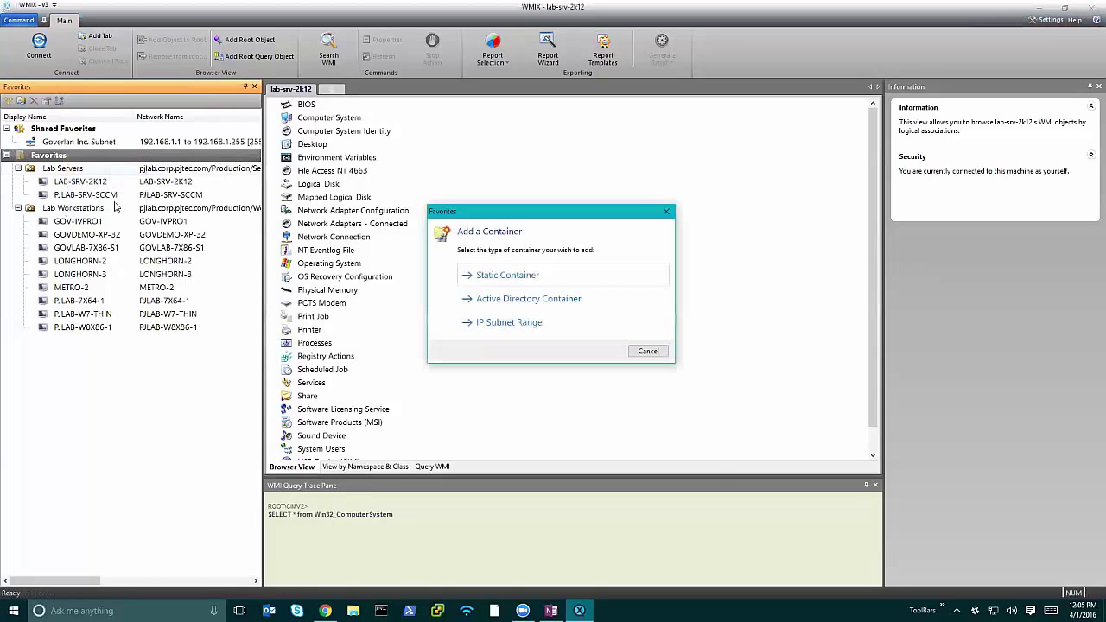
left_click(508, 323)
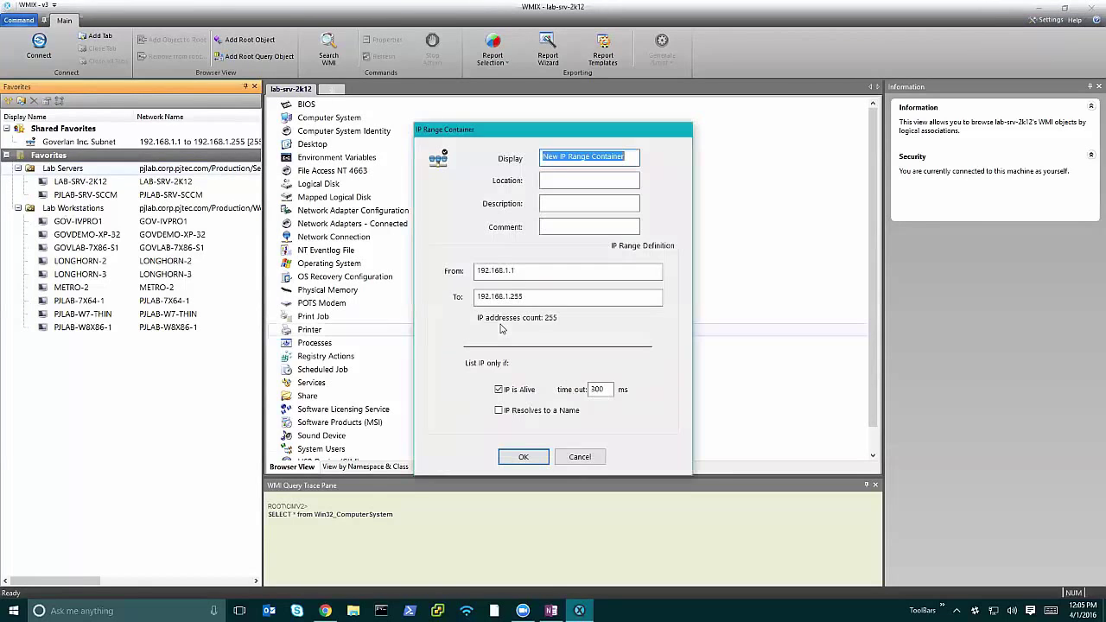
left_click(520, 272)
left_click(537, 296)
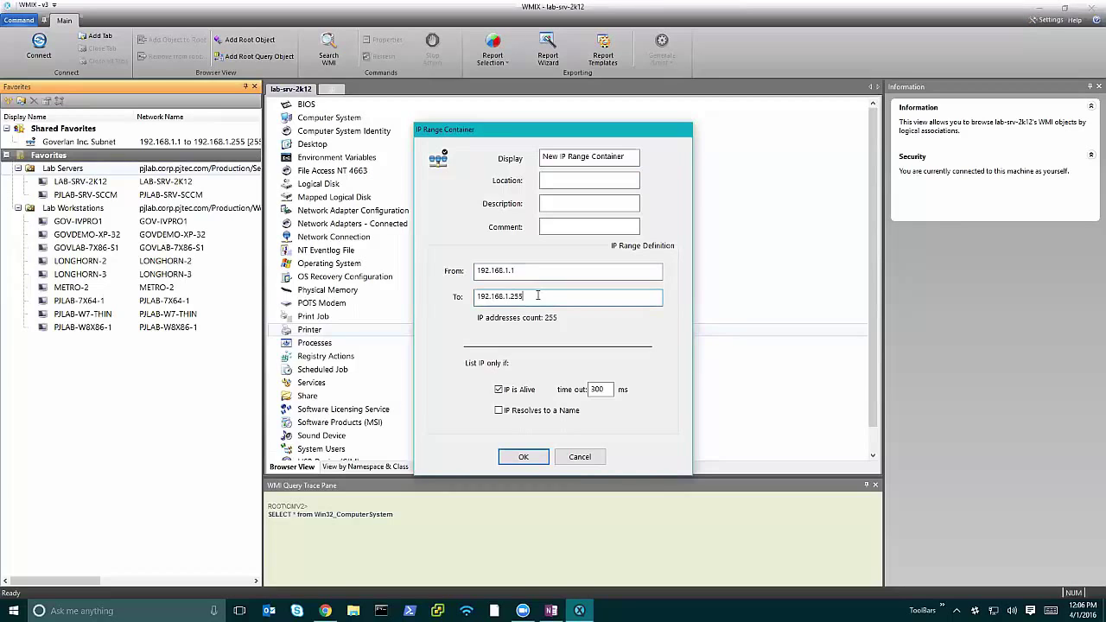
left_click(580, 456)
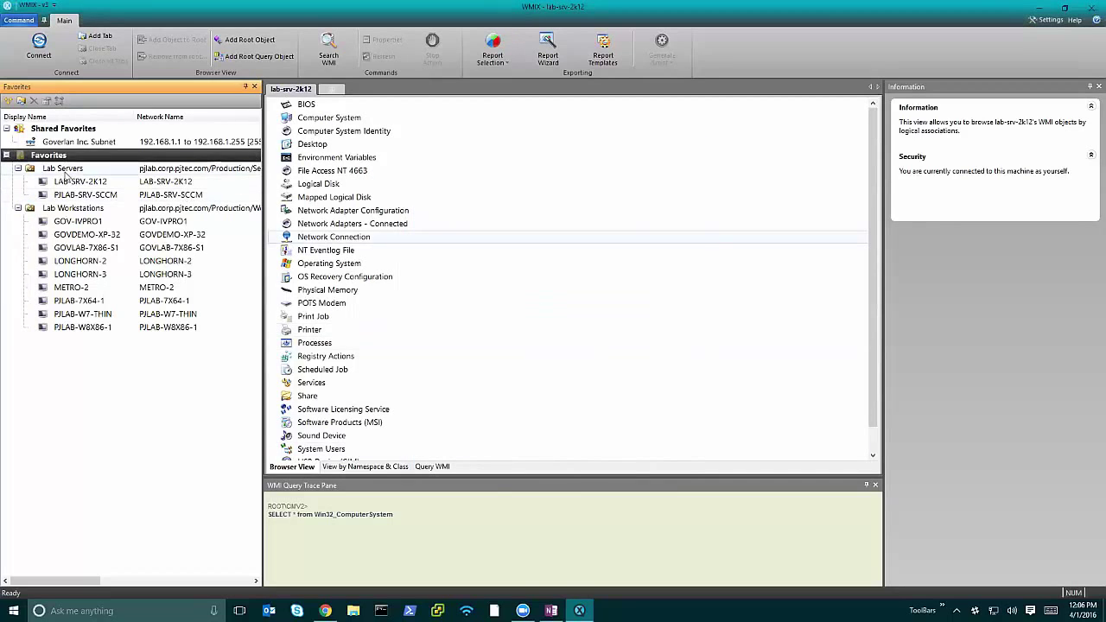
left_click(67, 211)
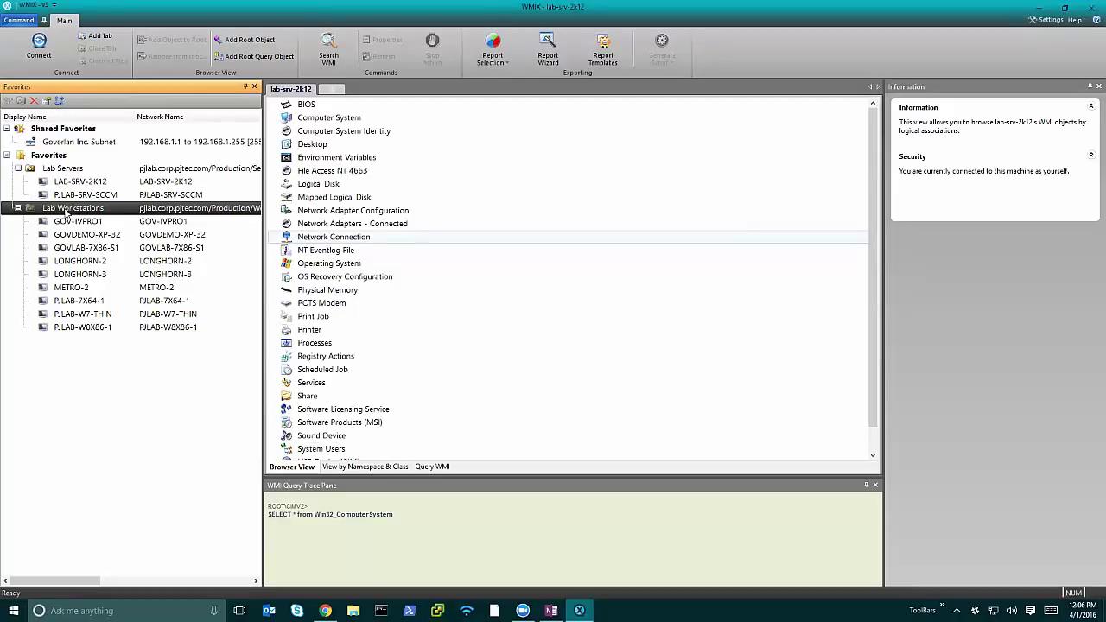
Keep the Lab Workstations name and view the BIOS, Printer and Logical Disk class details.
left_click(72, 211)
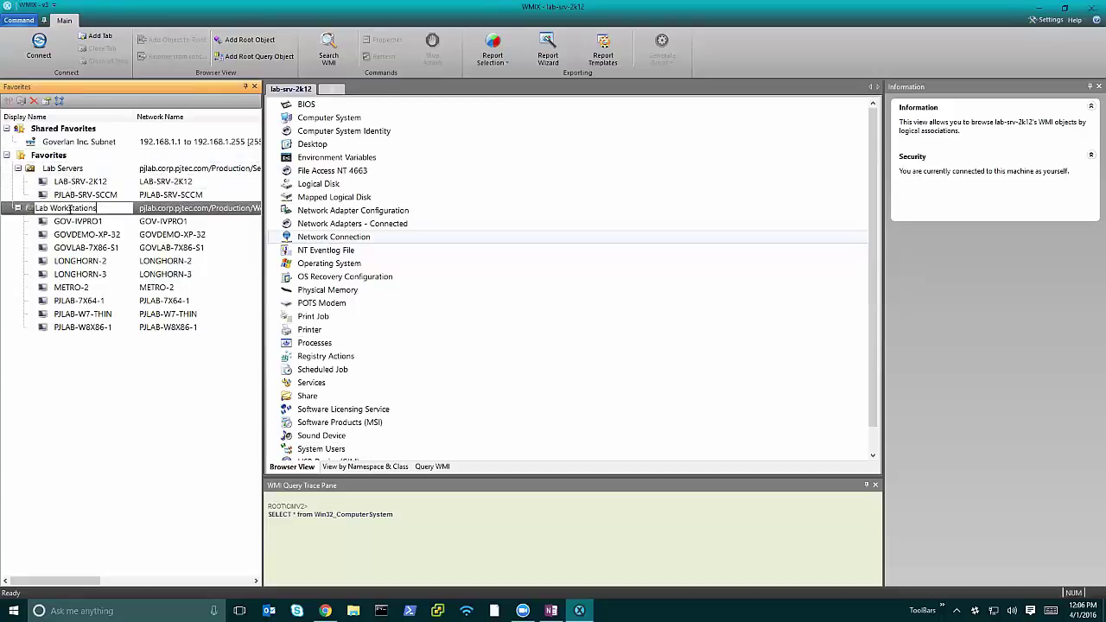
left_click(68, 368)
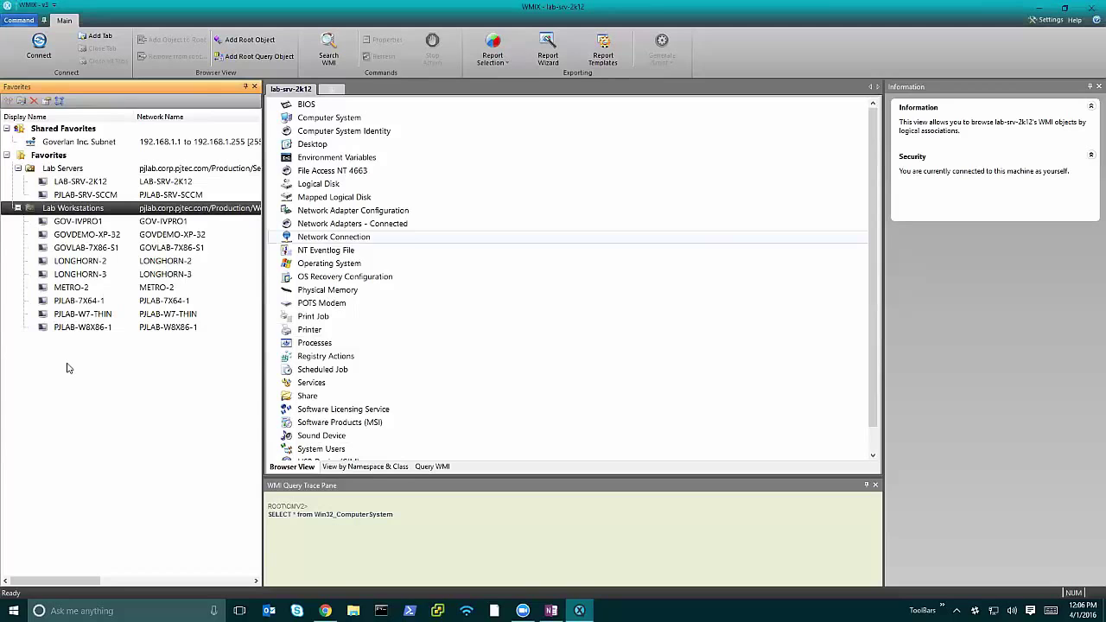
left_click(343, 106)
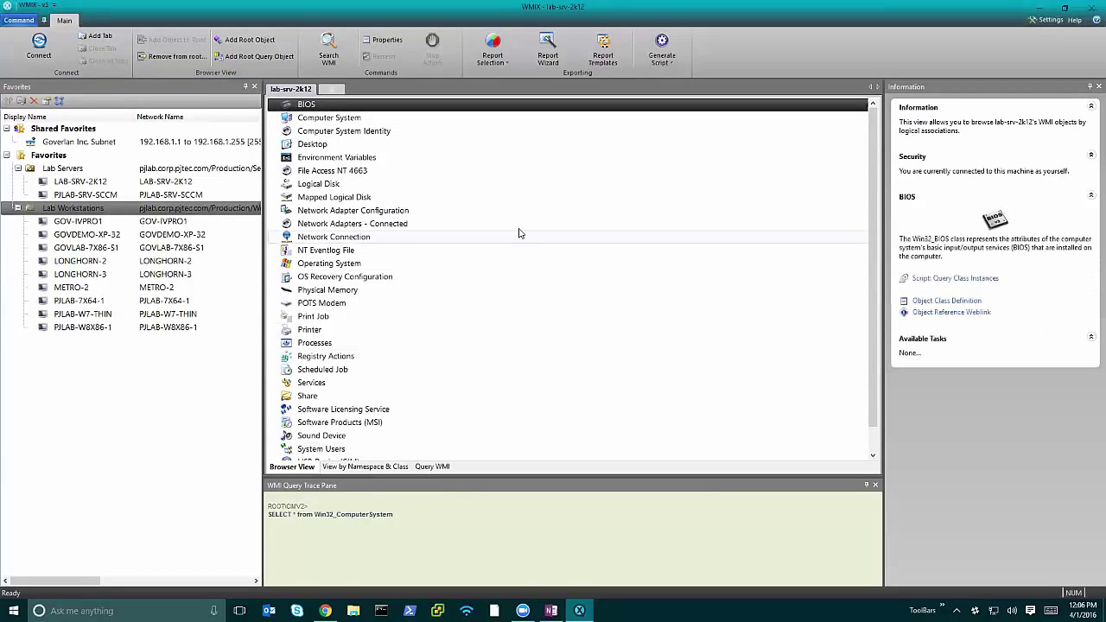
left_click(471, 329)
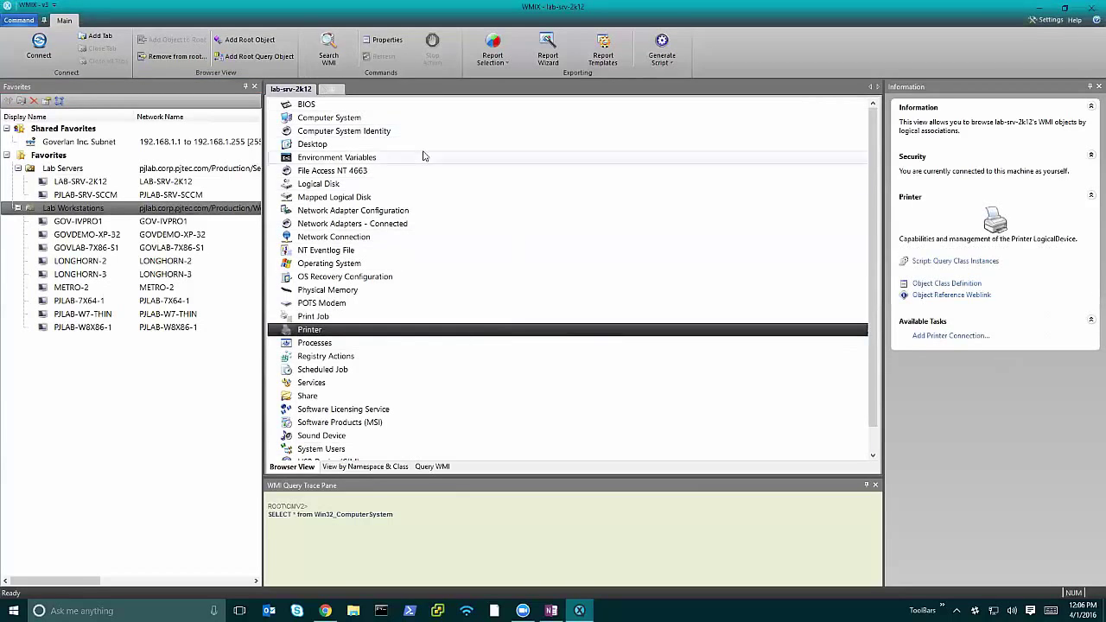
left_click(390, 184)
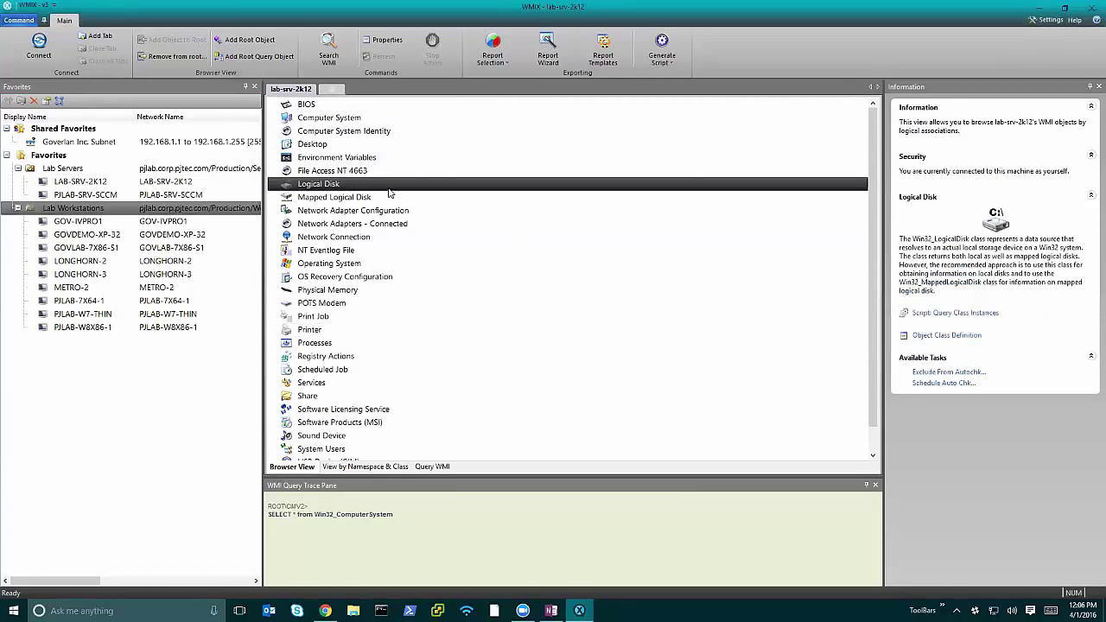
left_click(354, 104)
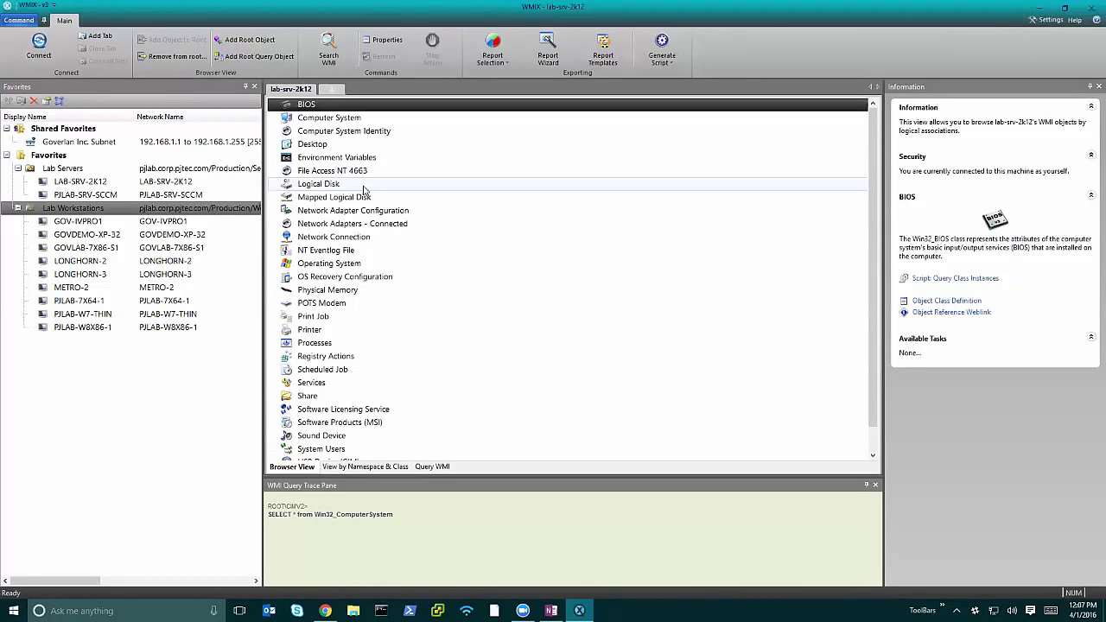
View details of Logical Disk, OS Recovery Configuration, Processes and Scheduled Job classes.
left_click(364, 189)
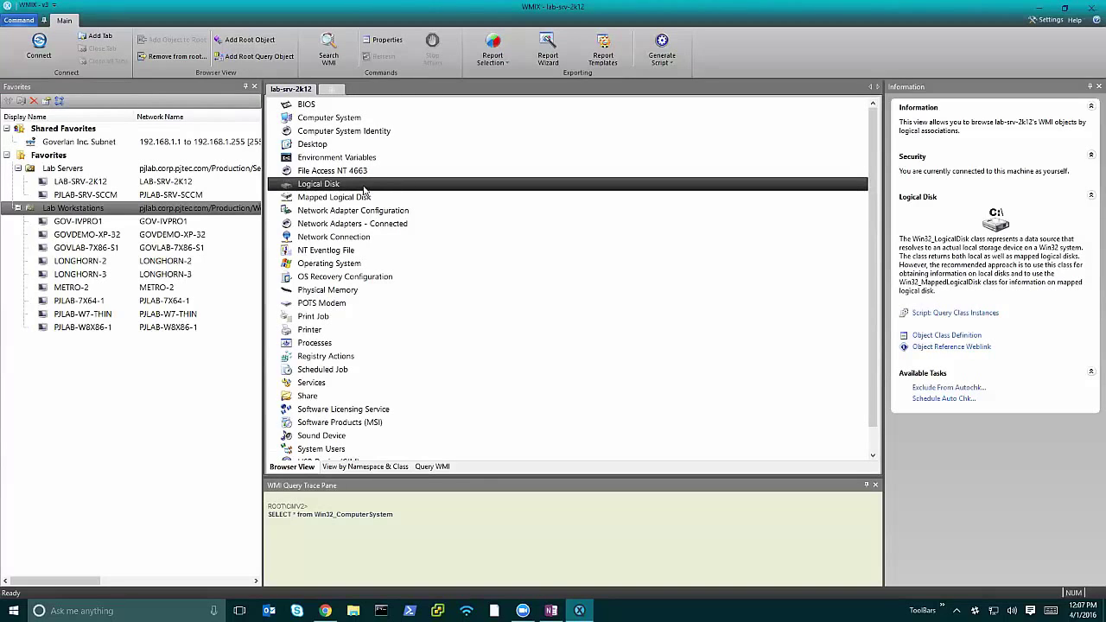
left_click(363, 276)
left_click(363, 343)
left_click(361, 374)
scroll(361, 377, "down", 1)
scroll(361, 378, "up", 1)
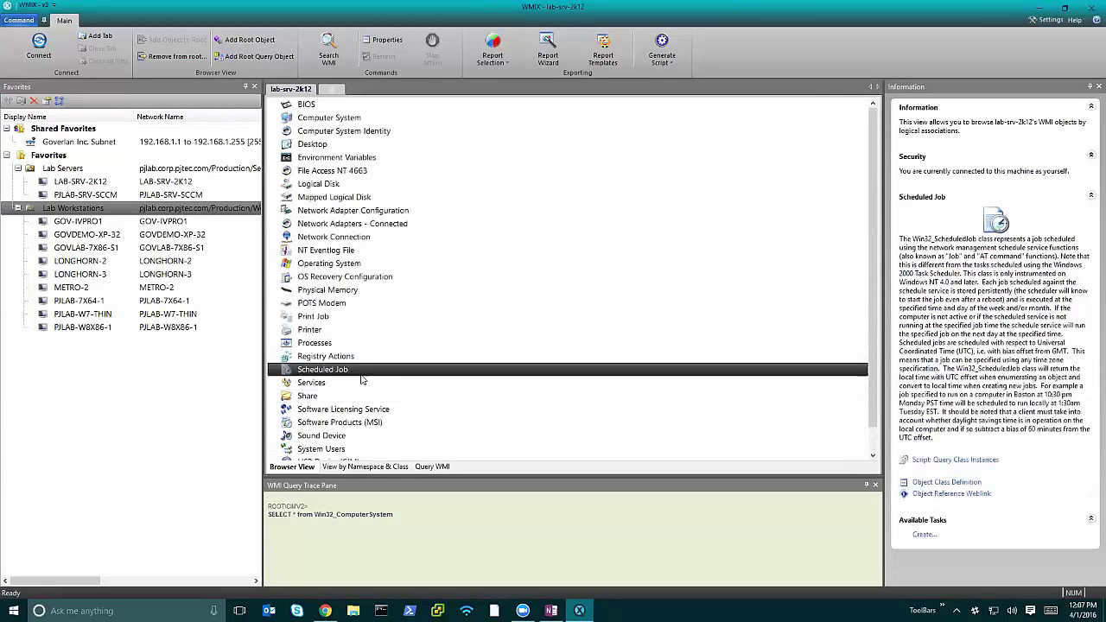
View Environment Variables and Network Adapter Configuration, ending on the Network Adapters - Connected query.
left_click(350, 159)
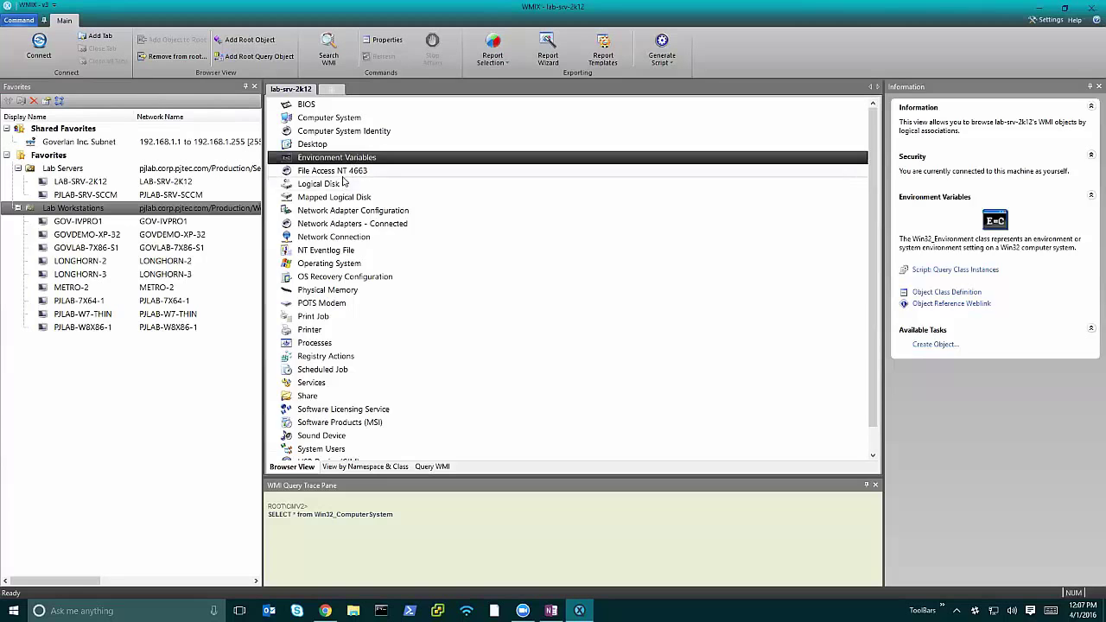
left_click(345, 184)
left_click(338, 211)
left_click(338, 224)
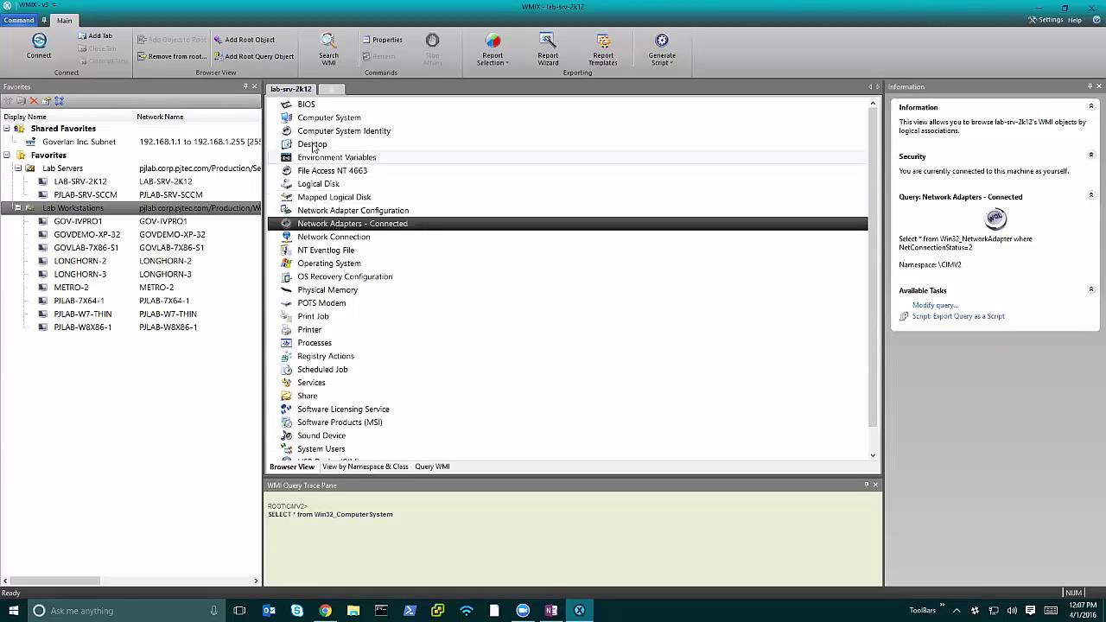
Expand Computer System and select its LAB-SRV-2K12 instance to show its details.
left_click(320, 117)
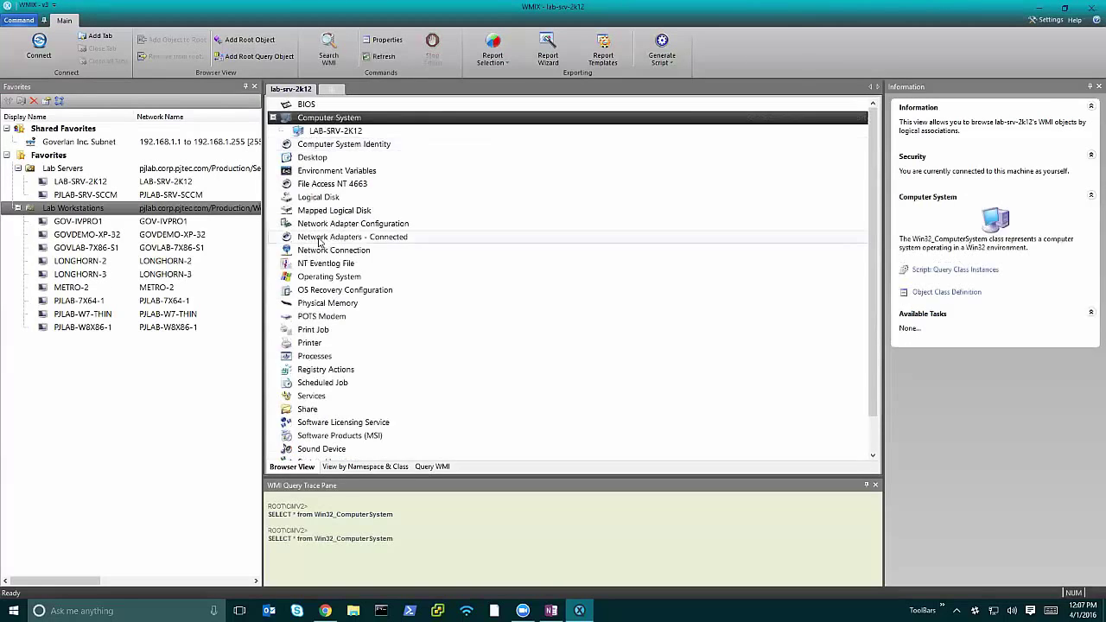
left_click(342, 132)
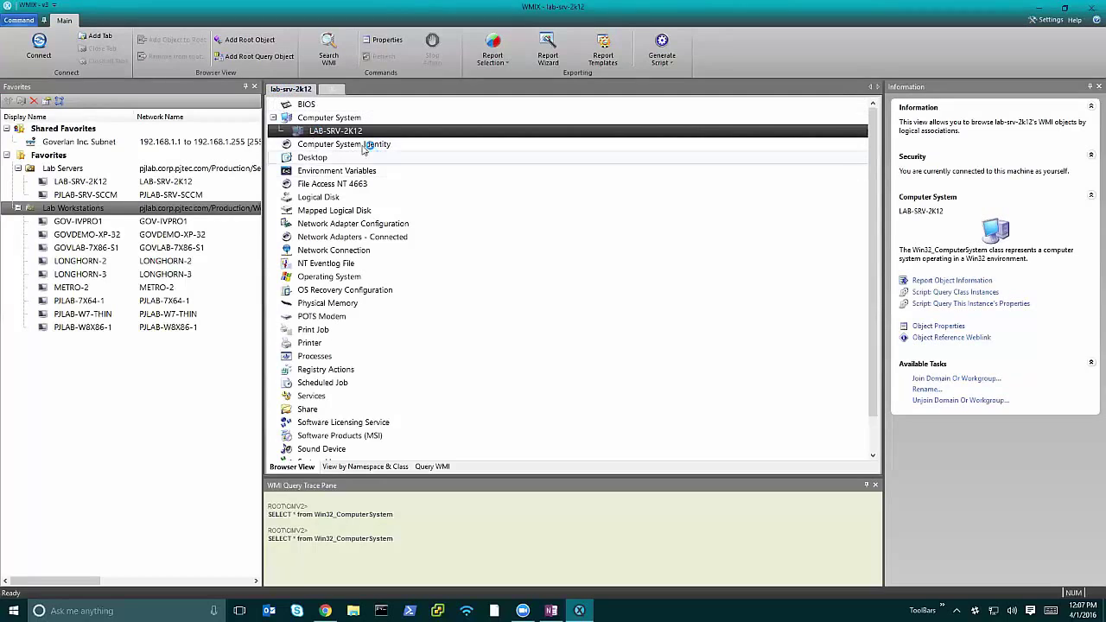
left_click(355, 132)
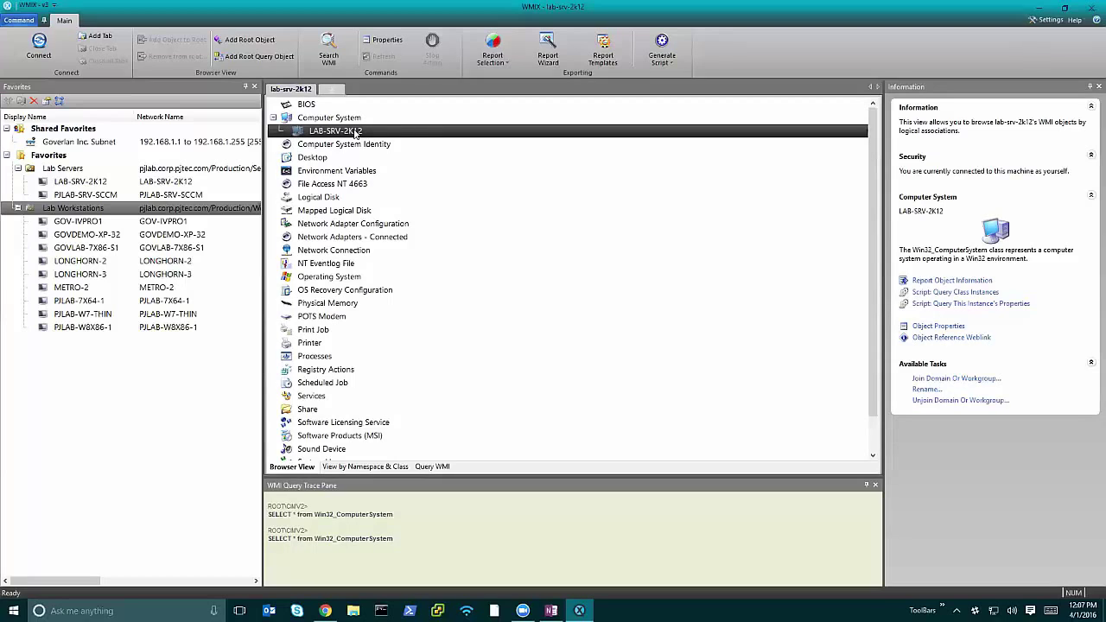
key("Up")
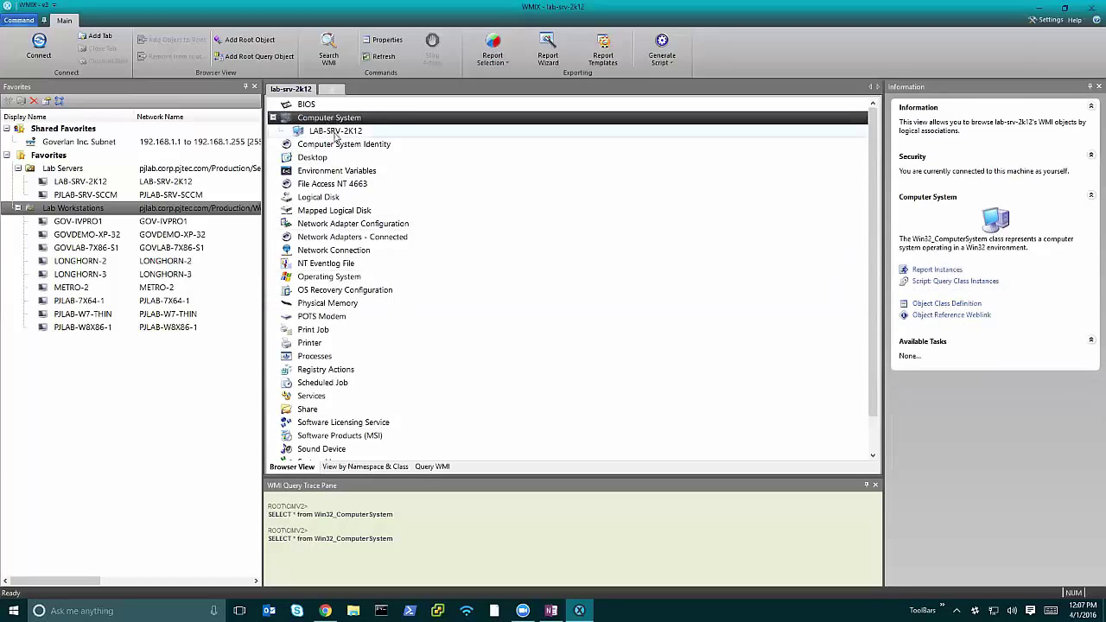
left_click(335, 134)
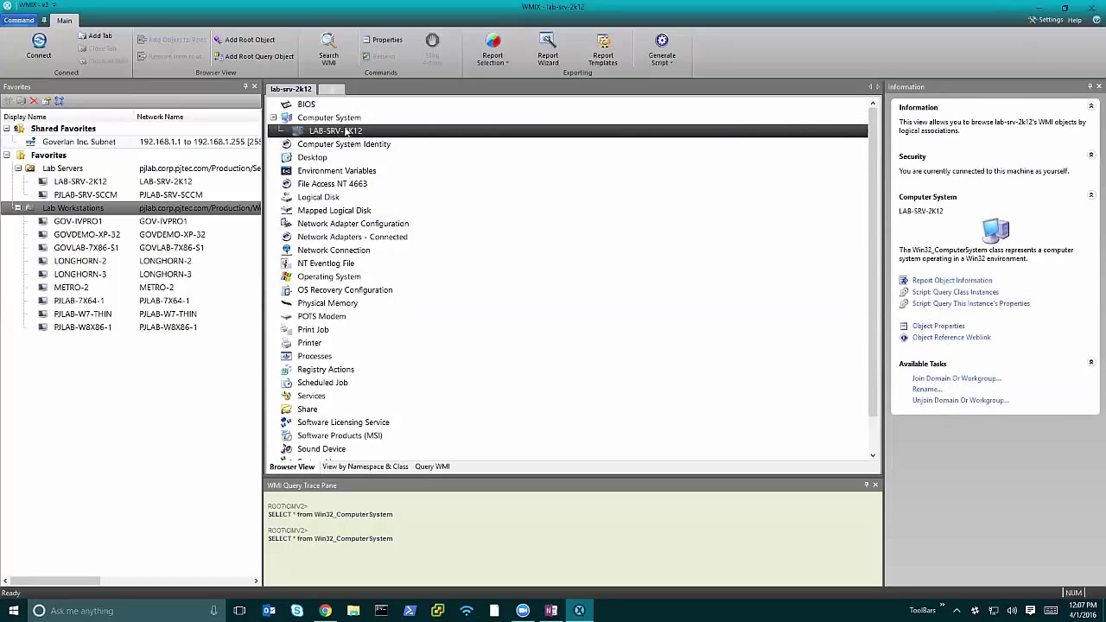
Open the Rename task from the LAB-SRV-2K12 instance's context menu.
right_click(345, 131)
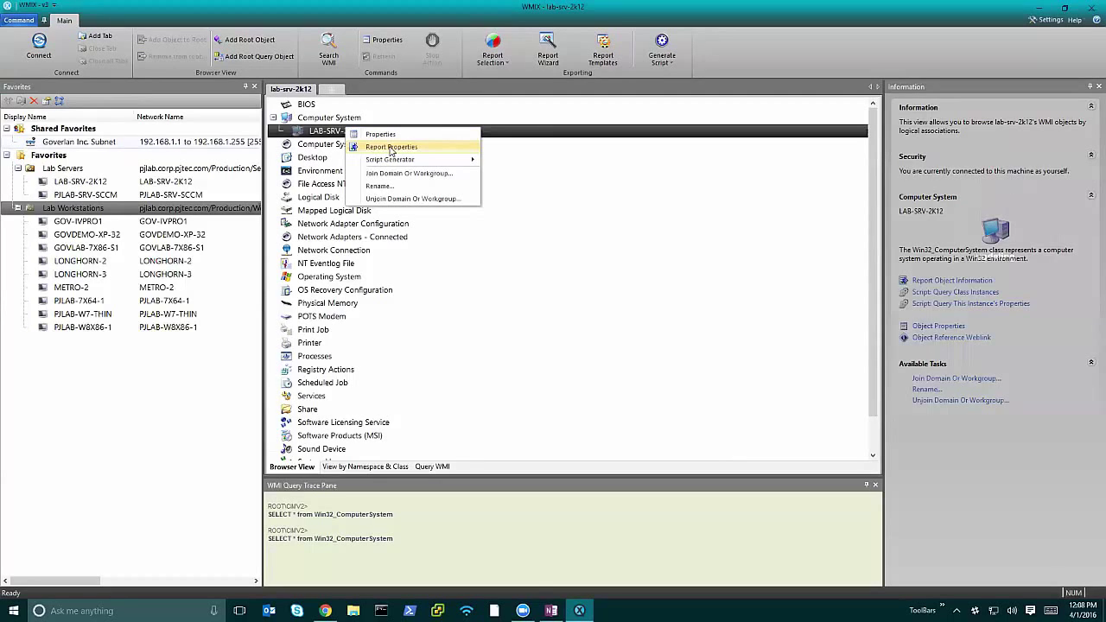
mouse_move(399, 162)
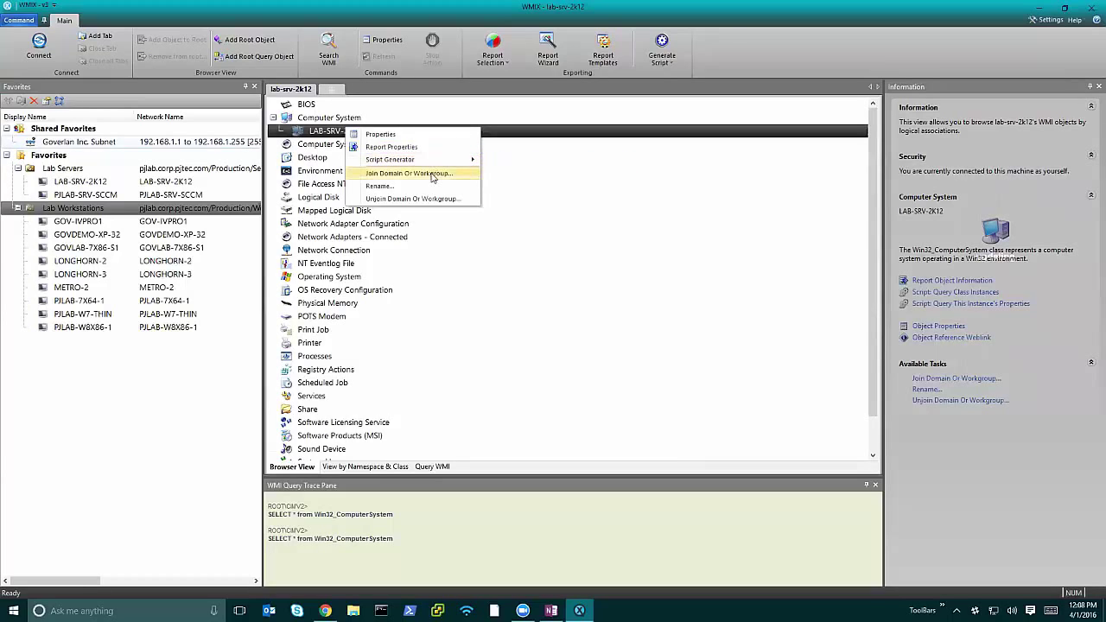
left_click(396, 187)
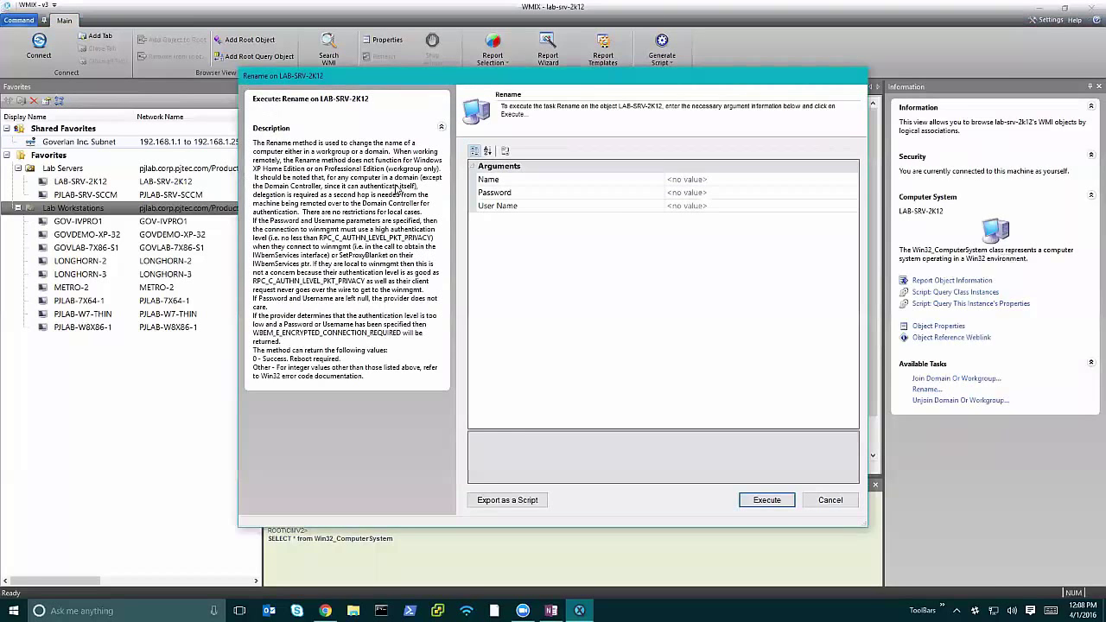
Review the Name, Password and User Name argument descriptions, leaving all values empty.
left_click(706, 181)
left_click(718, 193)
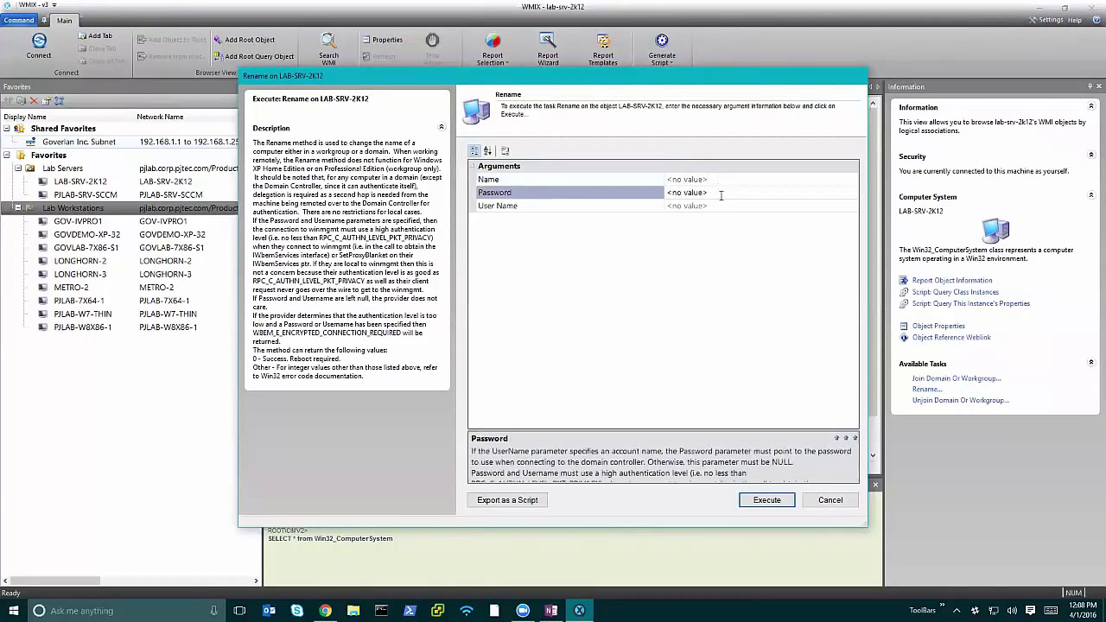
left_click(722, 207)
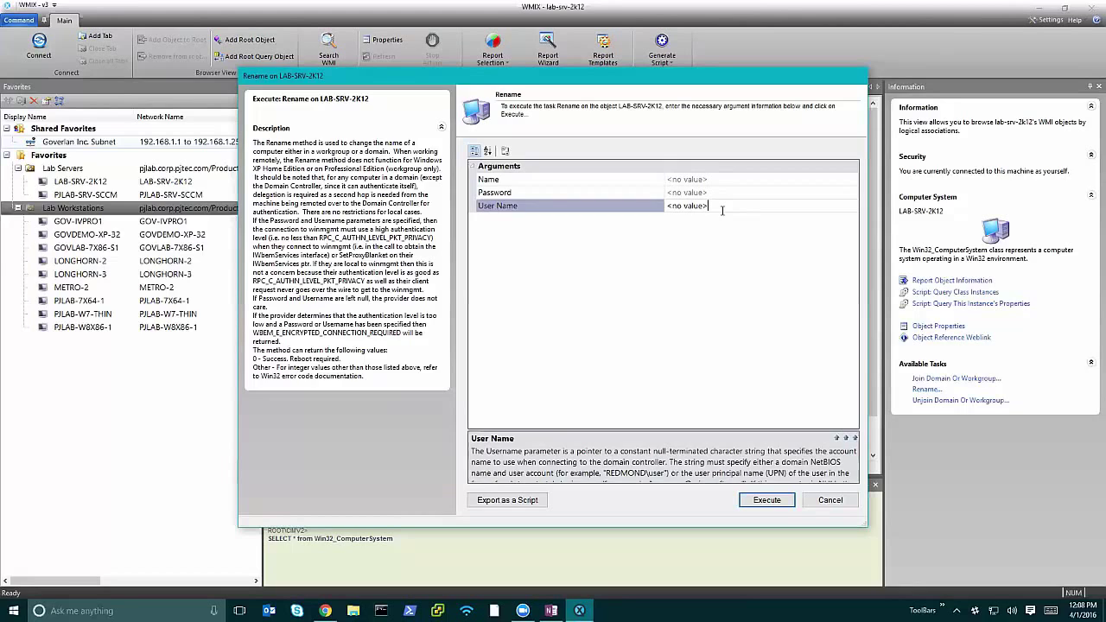
left_click(717, 181)
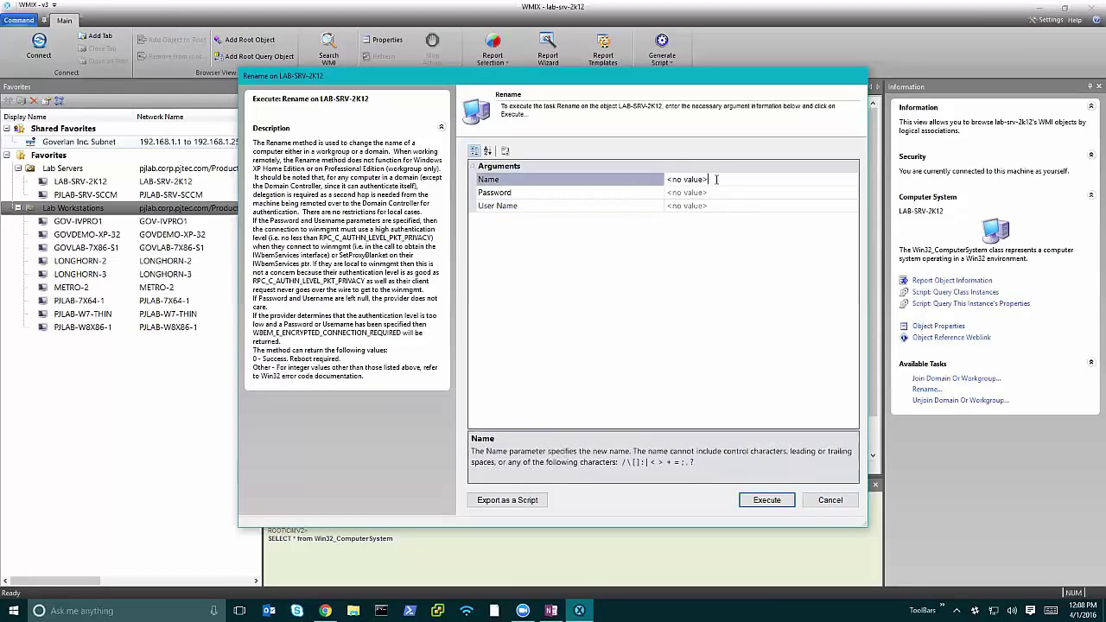
left_click(716, 192)
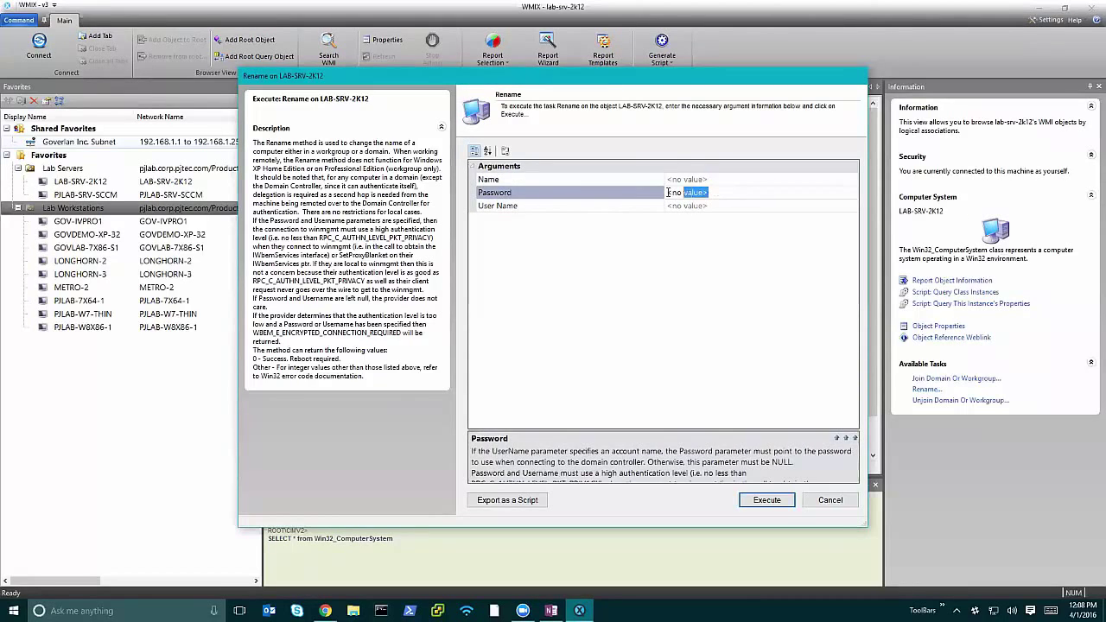
left_click(726, 205)
key("Return")
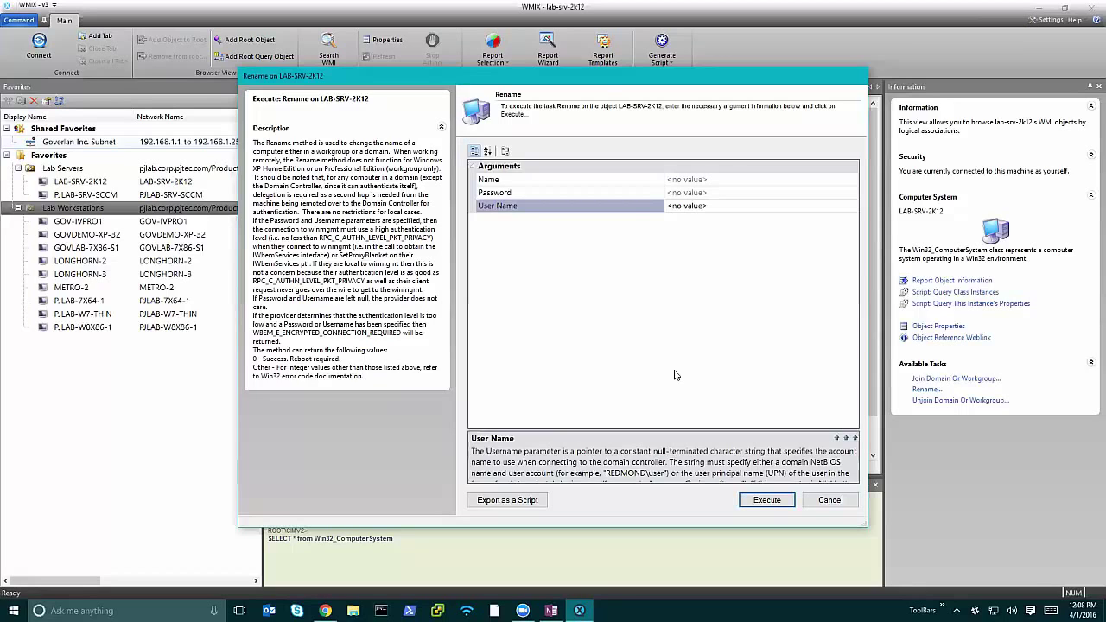
Move the Rename window, expand the full User Name description, and cancel without executing.
left_click_drag(593, 84, 637, 114)
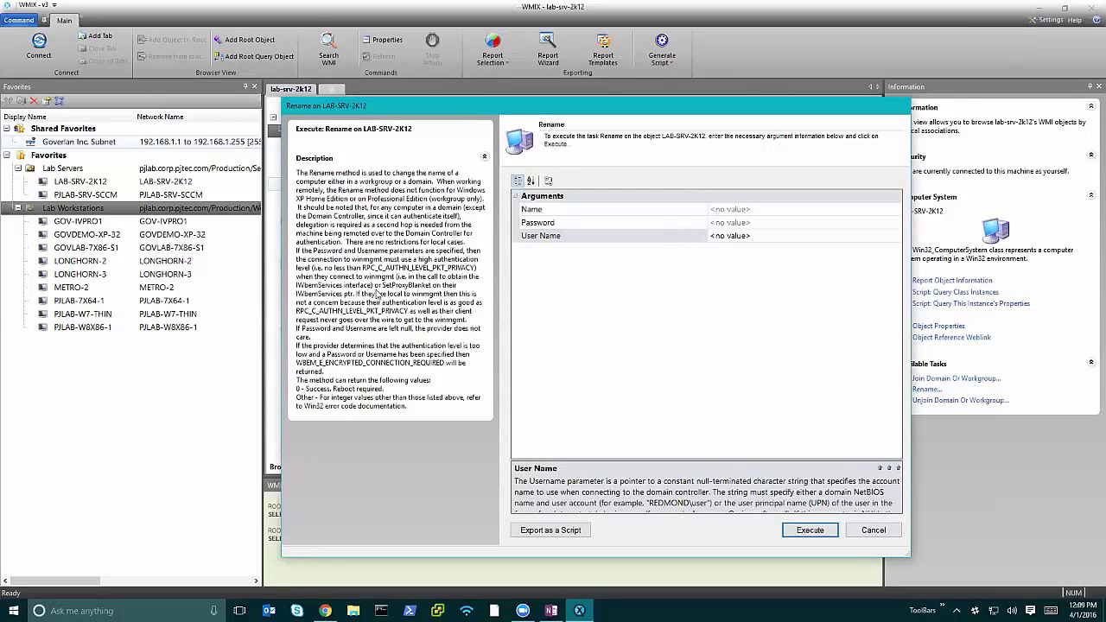
left_click(899, 467)
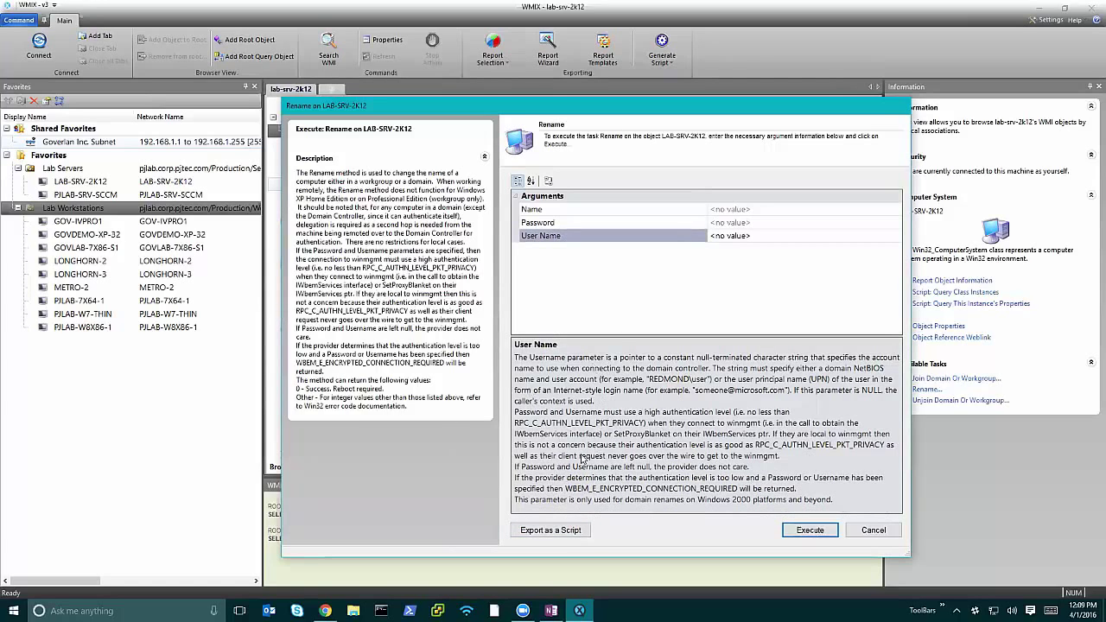
left_click(873, 530)
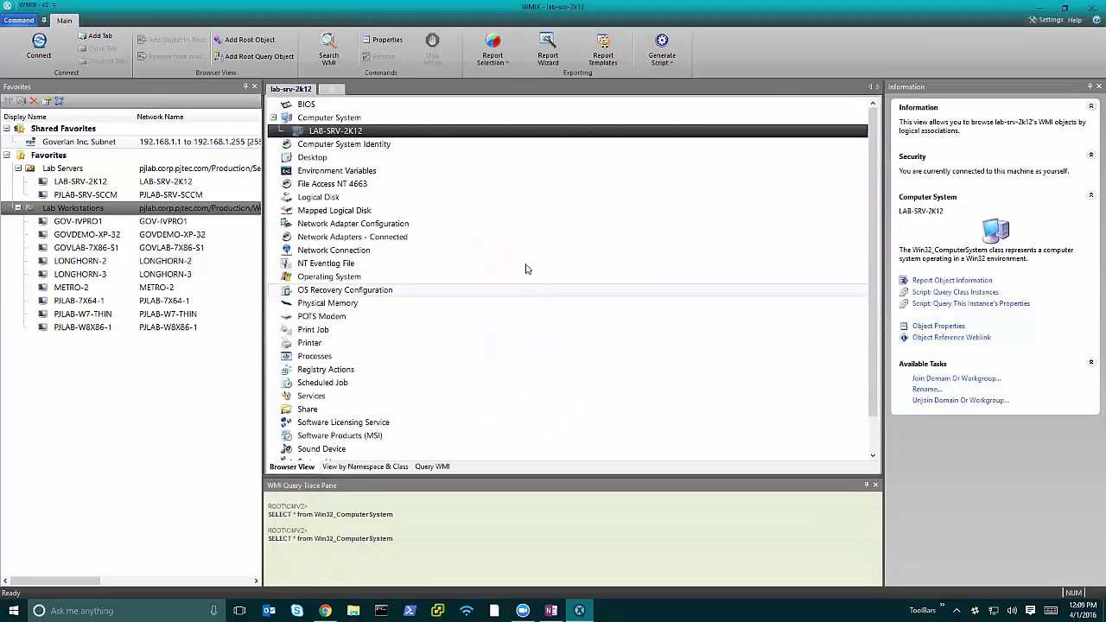
Open the Computer System Object Reference Weblink to search MSDN for Win32_ComputerSystem.
left_click(331, 119)
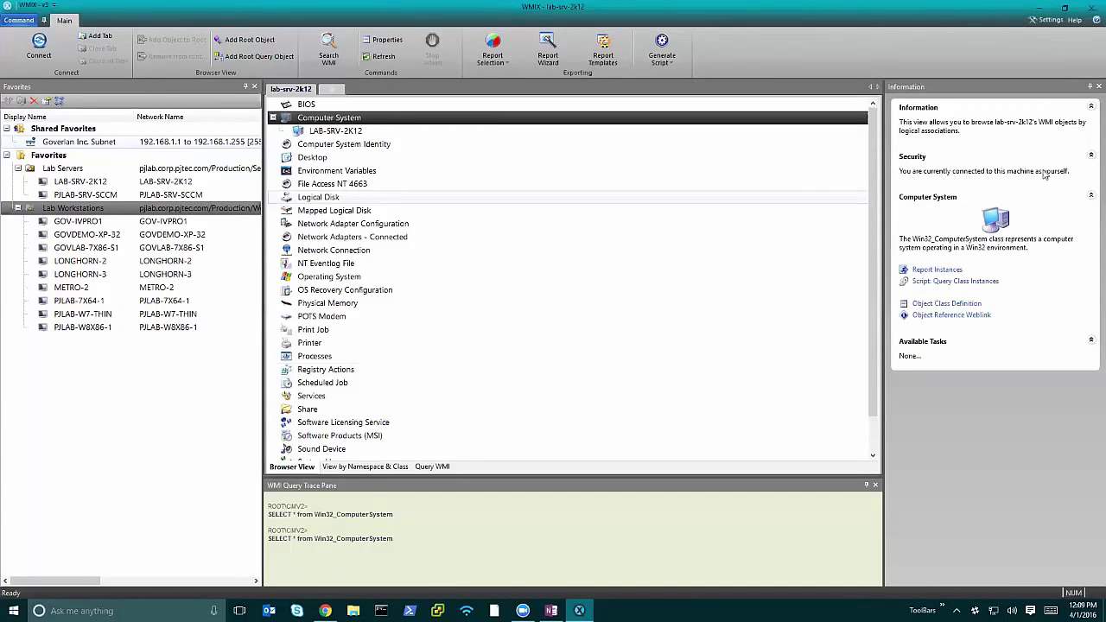
left_click(1091, 197)
left_click(1091, 197)
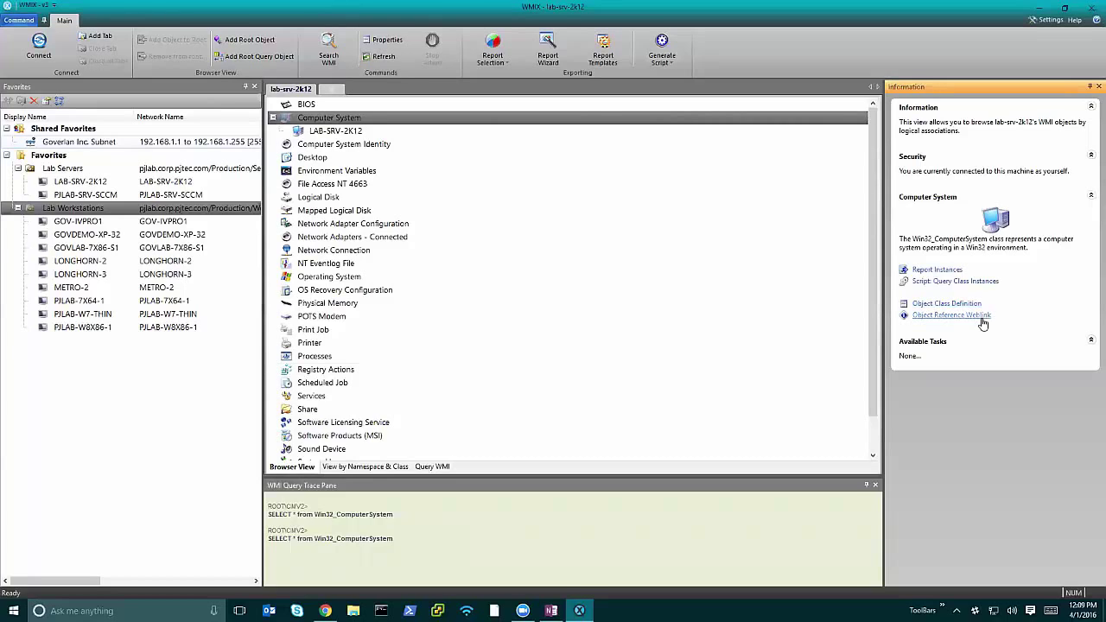
left_click(976, 316)
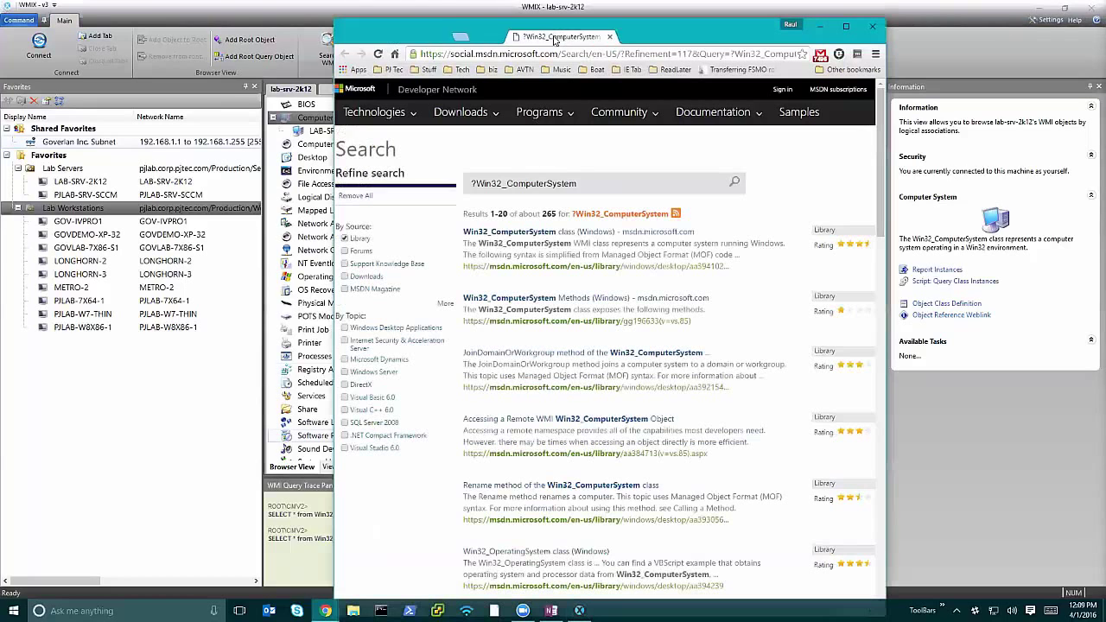
Read the Win32_ComputerSystem class property list on MSDN, then close Chrome.
left_click(539, 237)
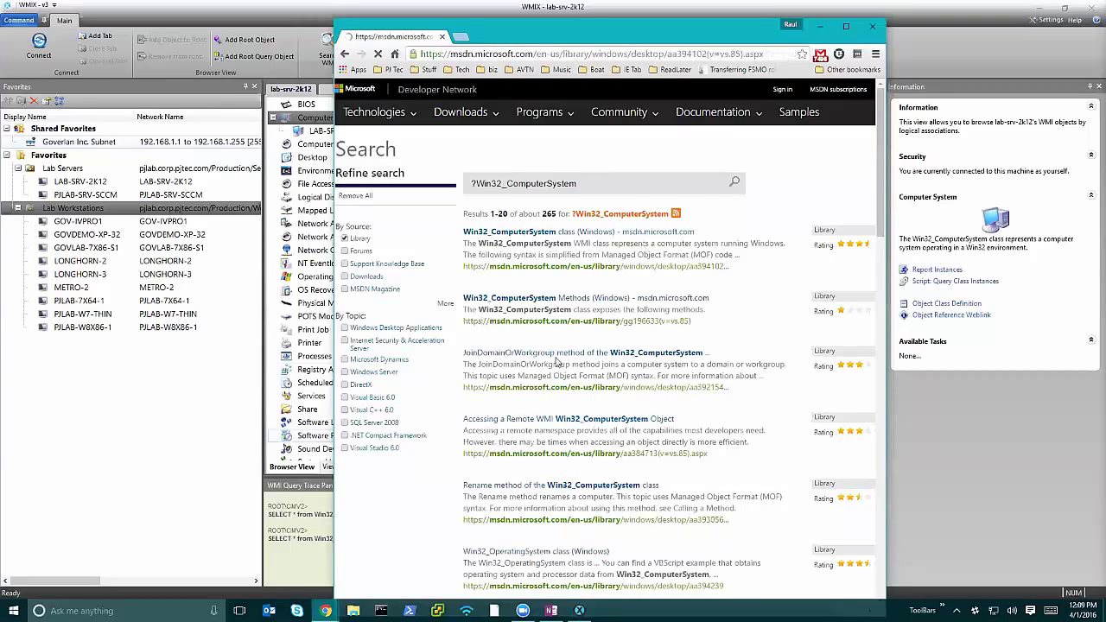
scroll(639, 414, "down", 15)
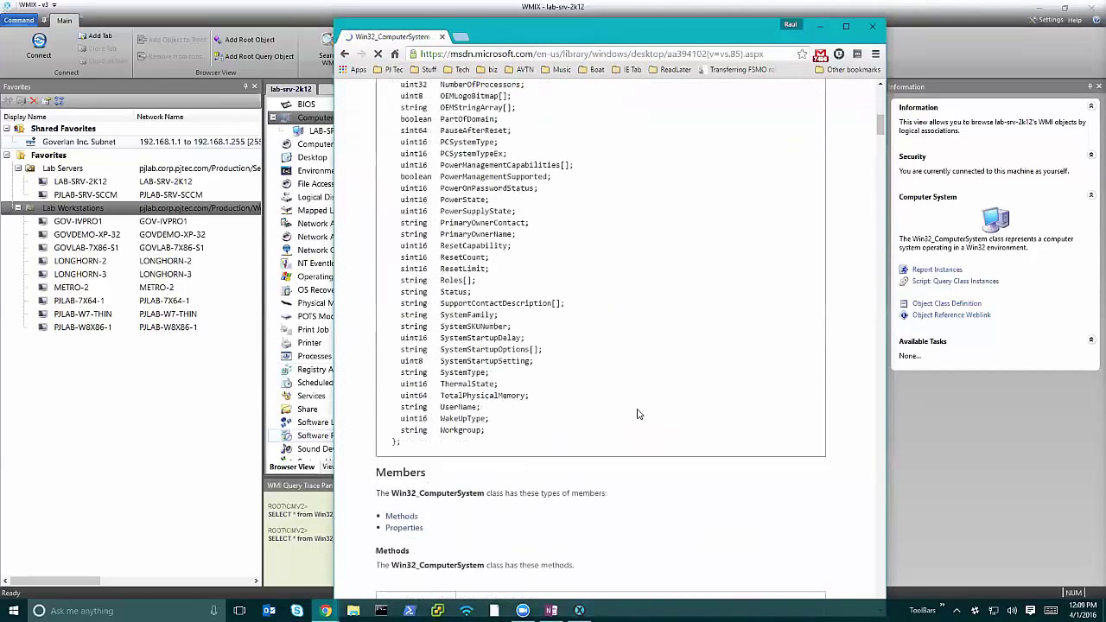
left_click(871, 27)
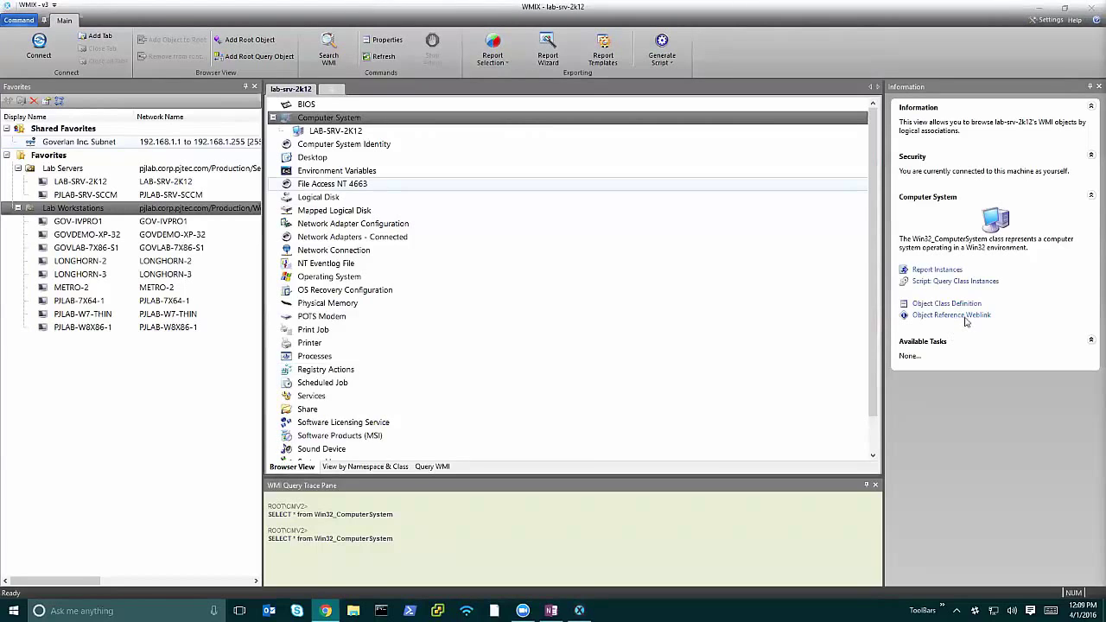
Show LAB-SRV-2K12's details and tasks, then put focus in the WMI Query Trace Pane text.
left_click(328, 131)
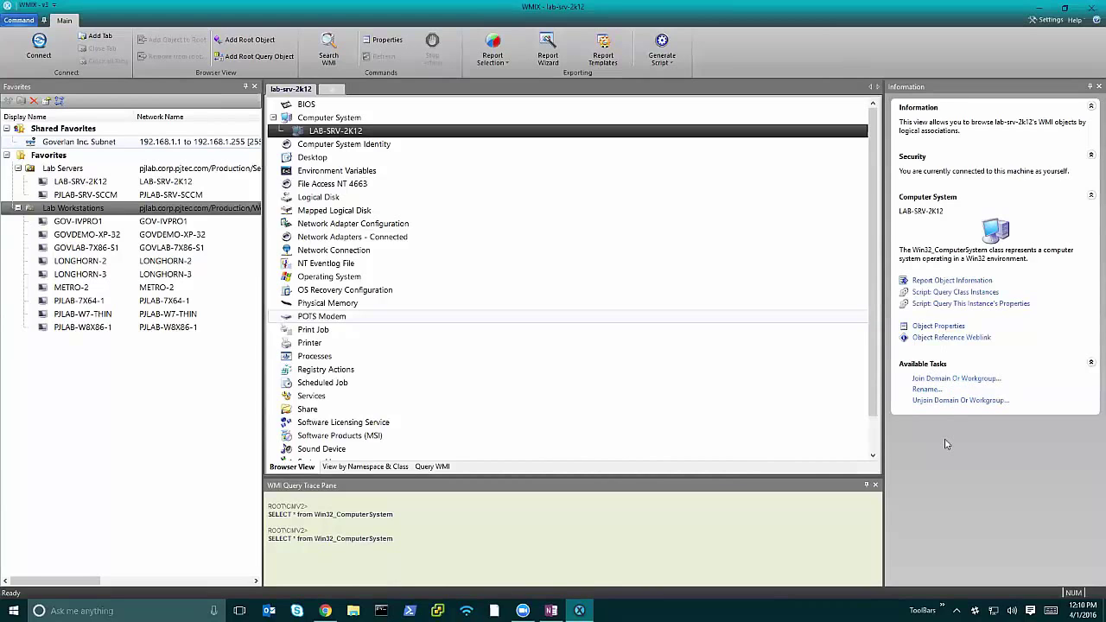
left_click(344, 489)
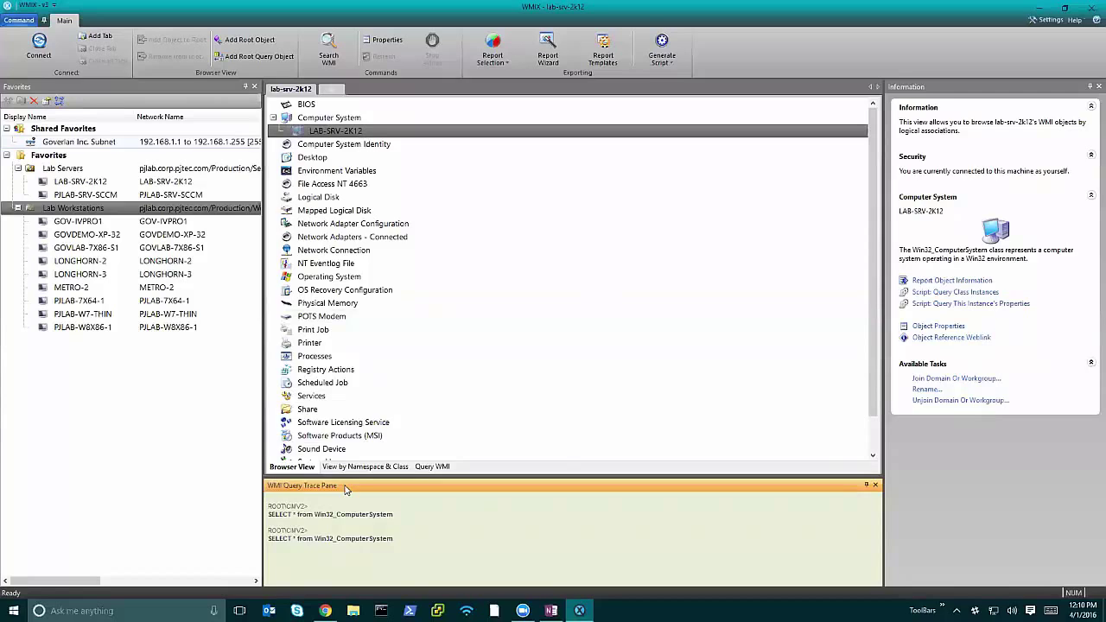
left_click(425, 519)
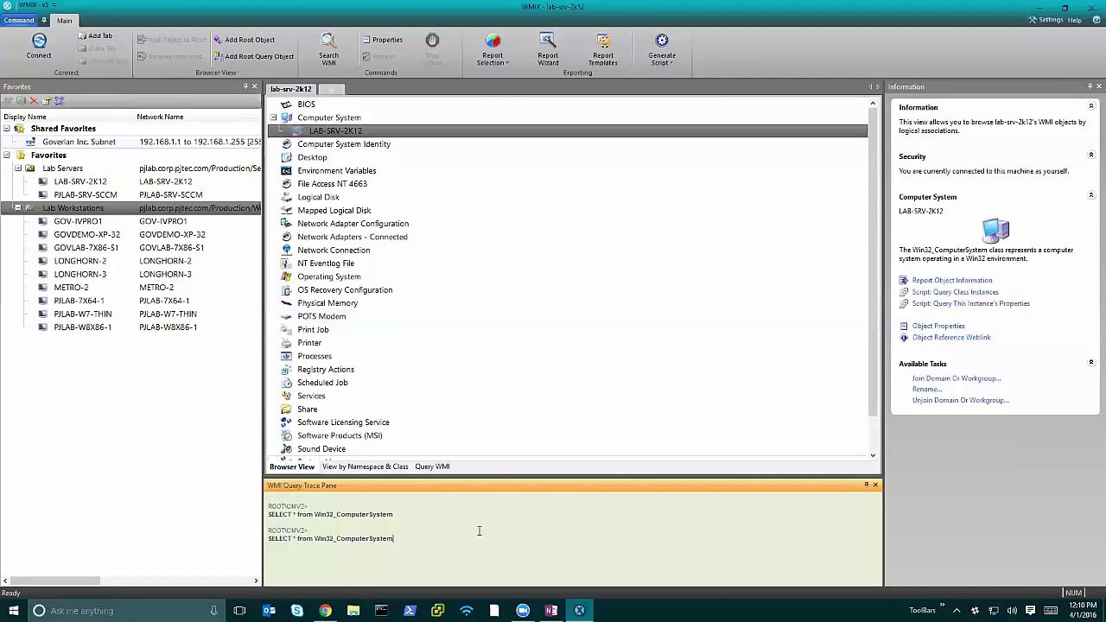
Expand Logical Disk to drives A:, C:, D:, and mark then unmark the Win32_LogicalDisk trace line.
left_click(321, 198)
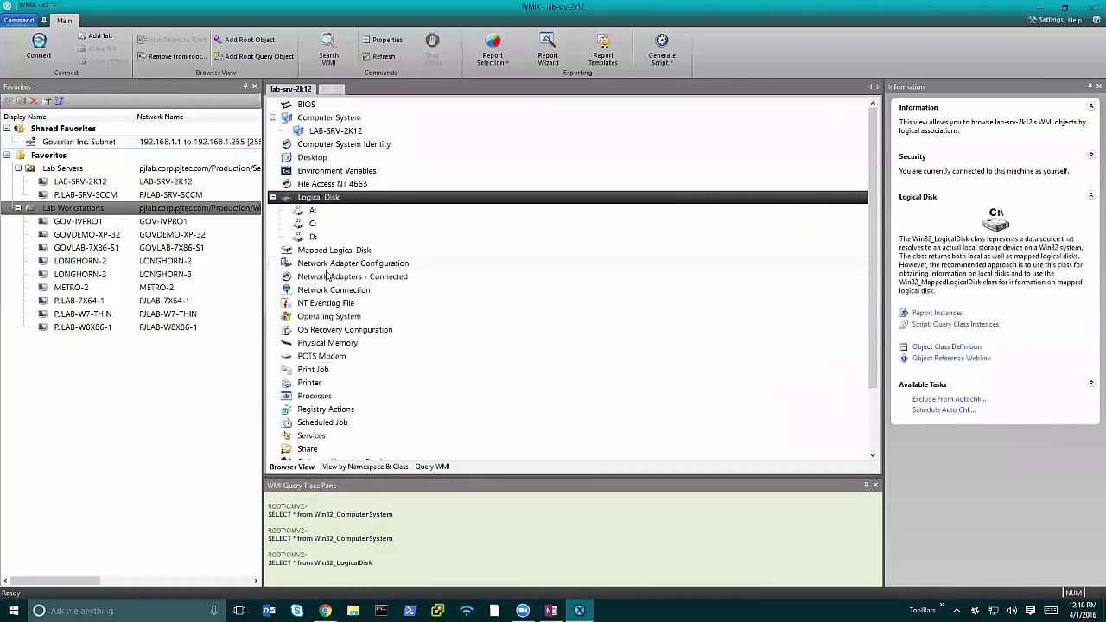
left_click_drag(374, 562, 268, 563)
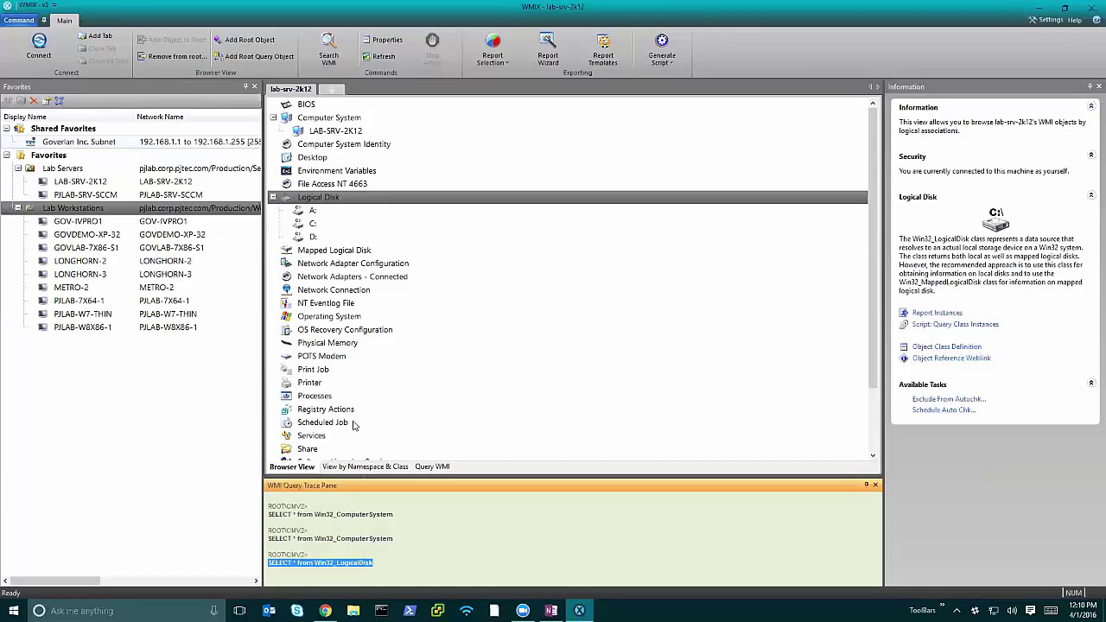
left_click(454, 553)
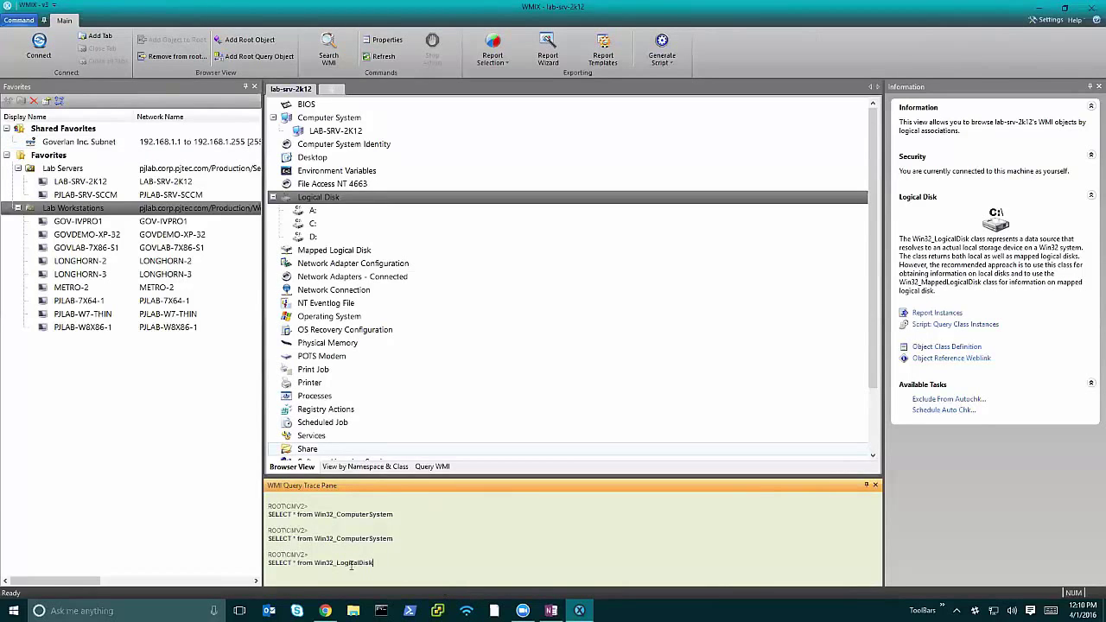
left_click(261, 564)
left_click(397, 553)
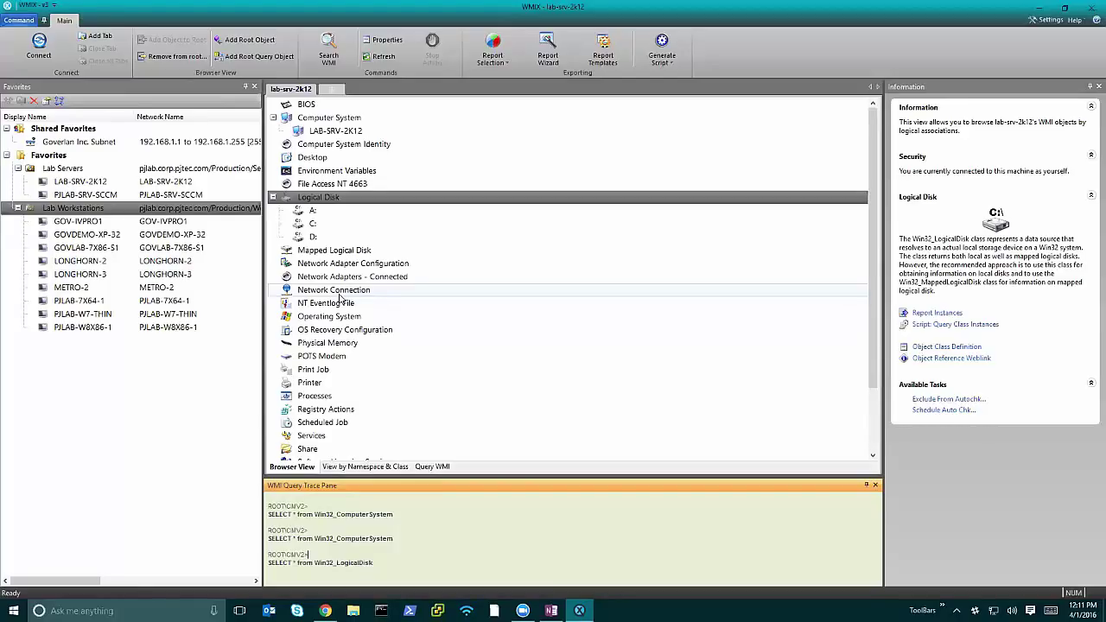
In View by Namespace & Class, browse root, ACCESSLOGGING and ASPNET, then expand CIMV2.
left_click(385, 469)
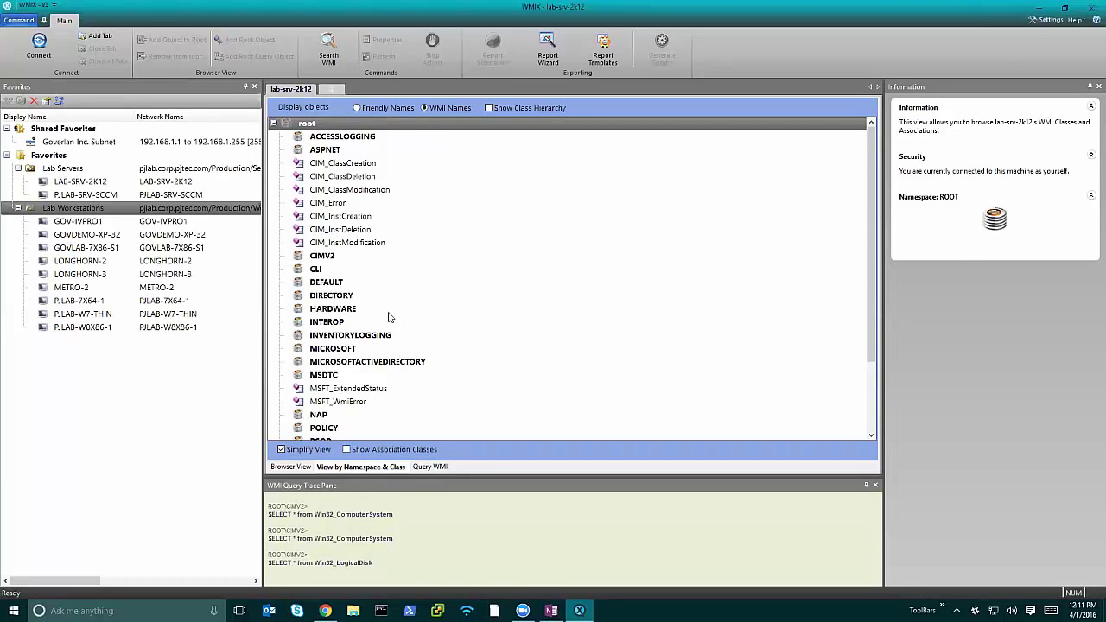
left_click(337, 189)
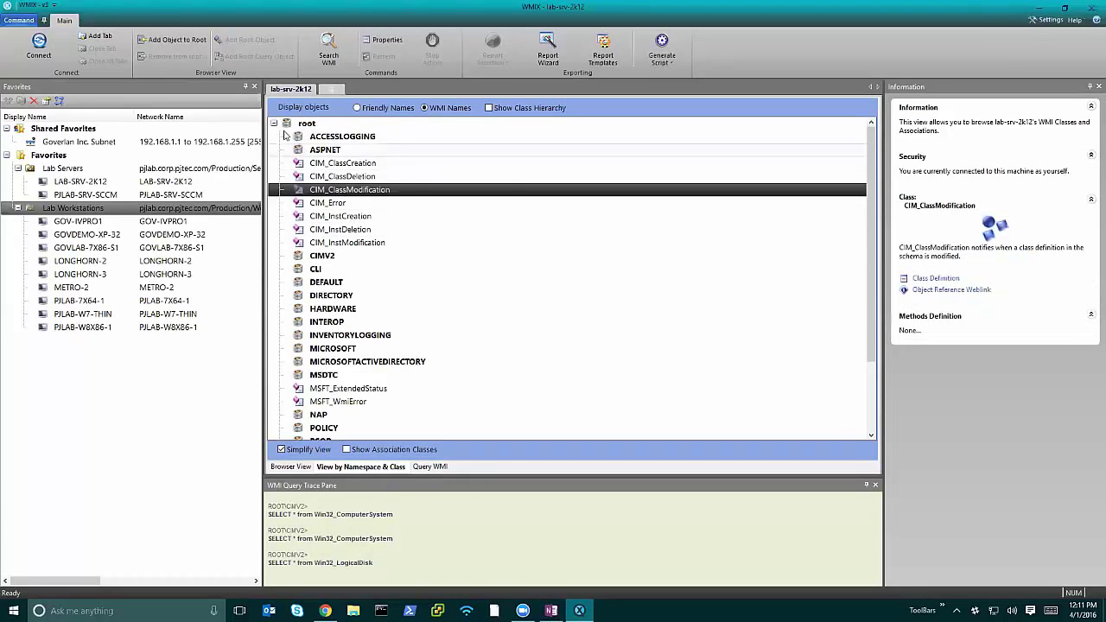
left_click(331, 125)
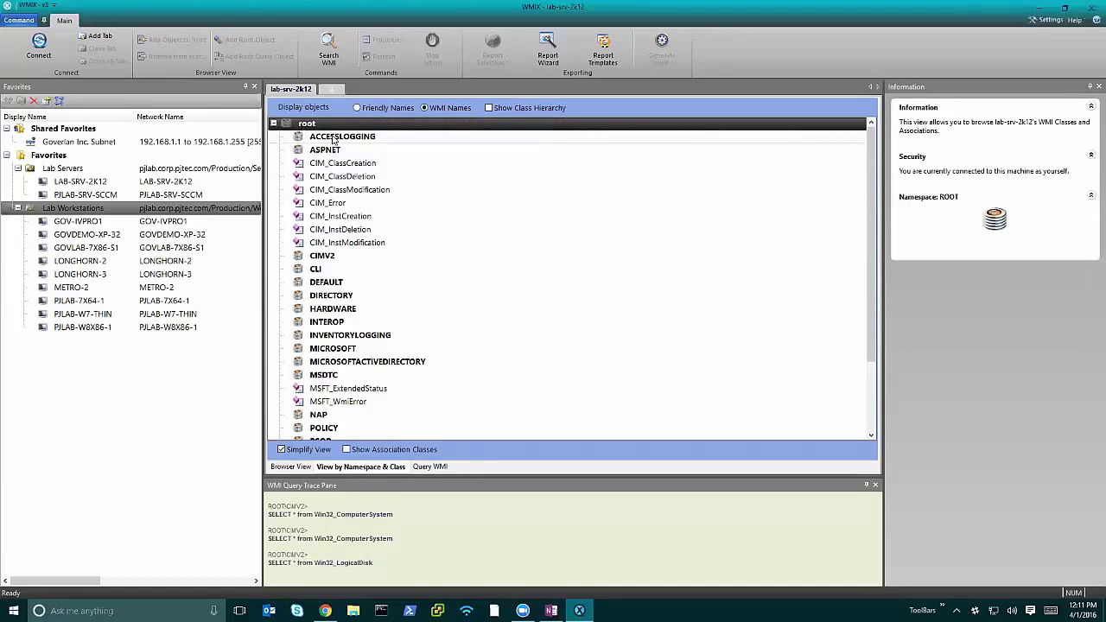
left_click(321, 136)
left_click(336, 151)
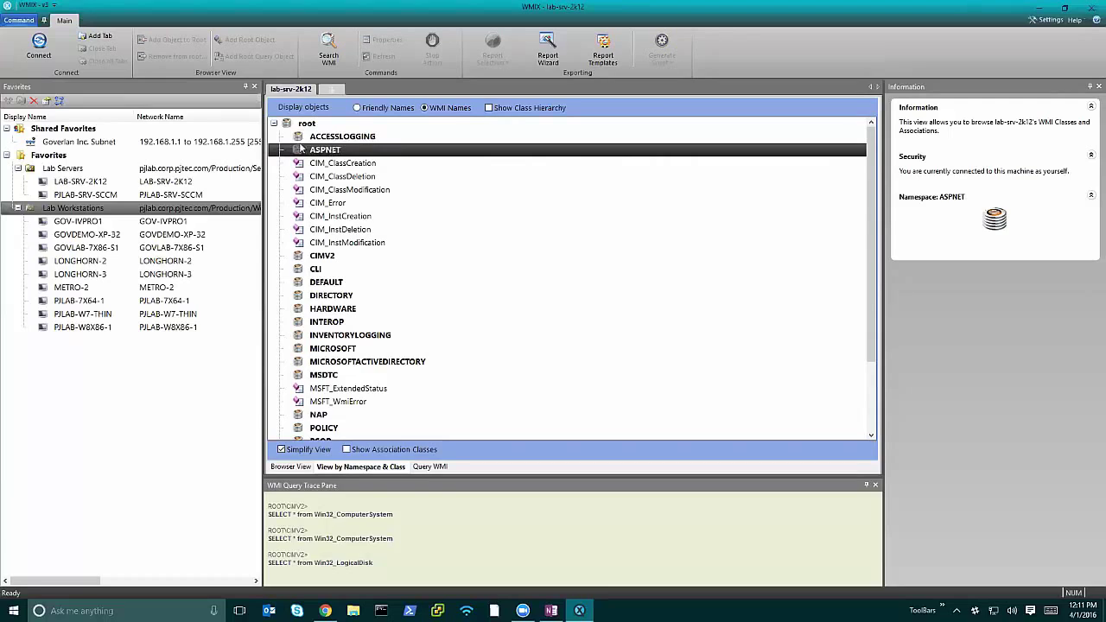
left_click(313, 141)
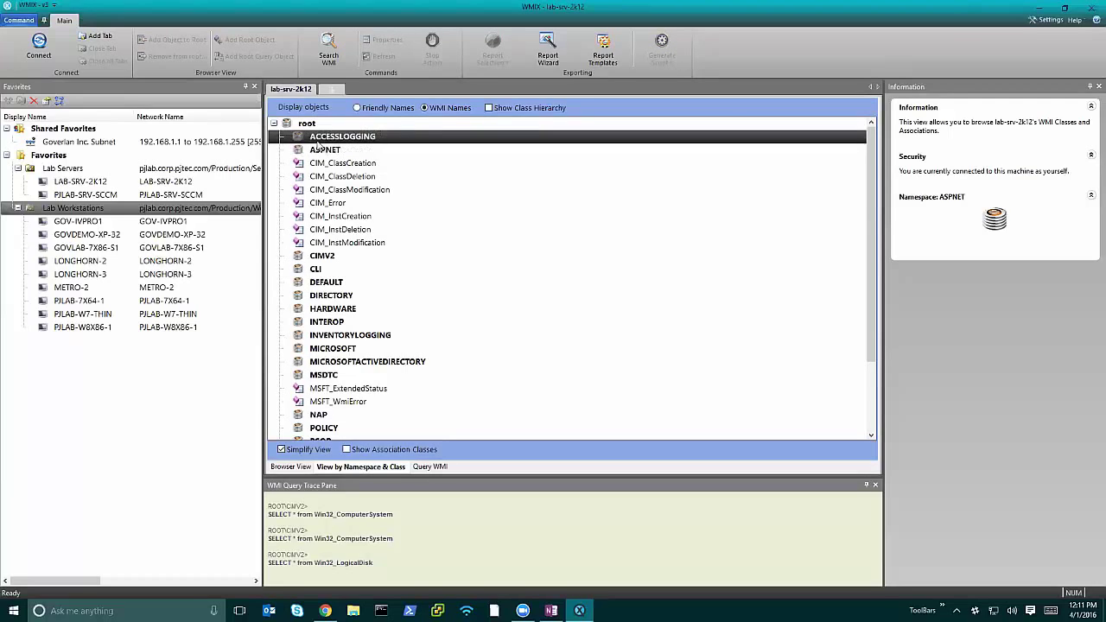
left_click(300, 153)
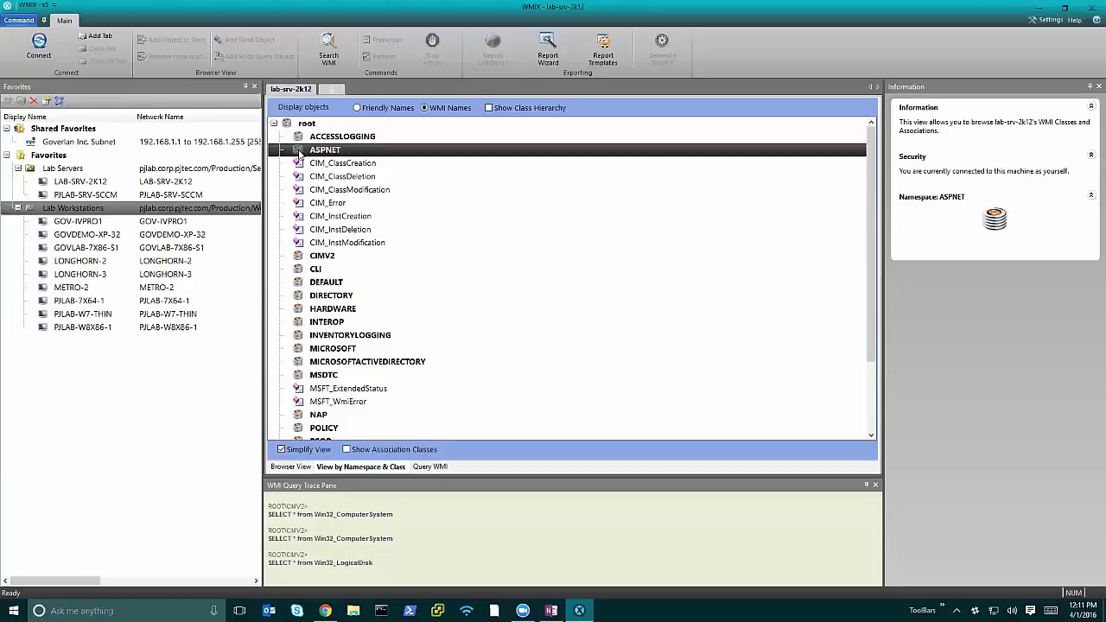
left_click(330, 257)
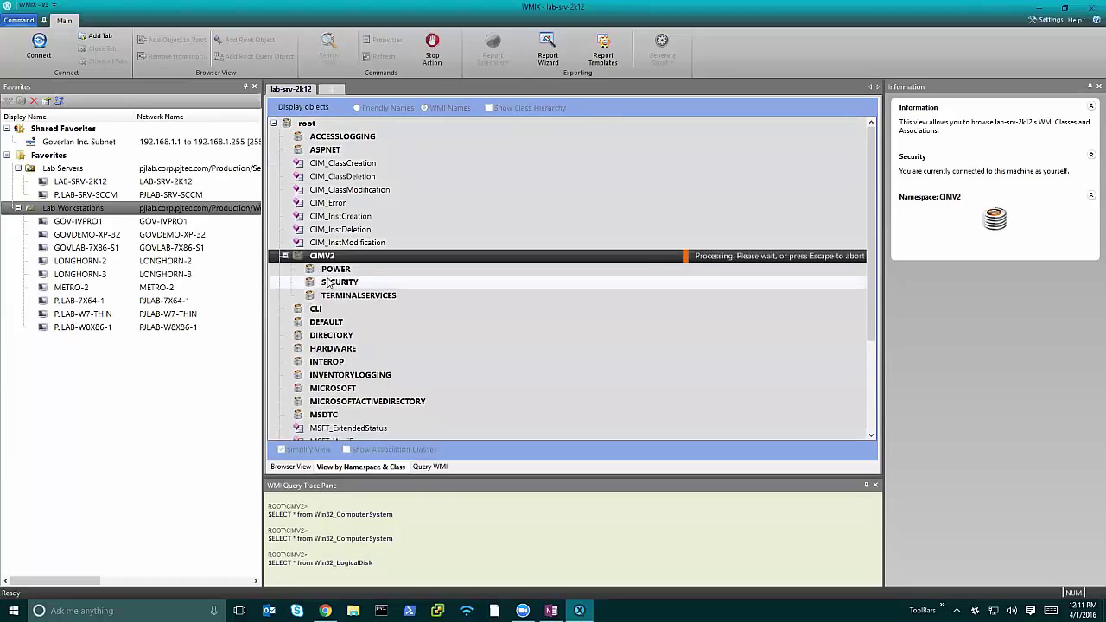
Check TERMINALSERVICES, return to CIMV2, and scroll the tree until its classes finish loading.
left_click(439, 299)
scroll(439, 306, "down", 2)
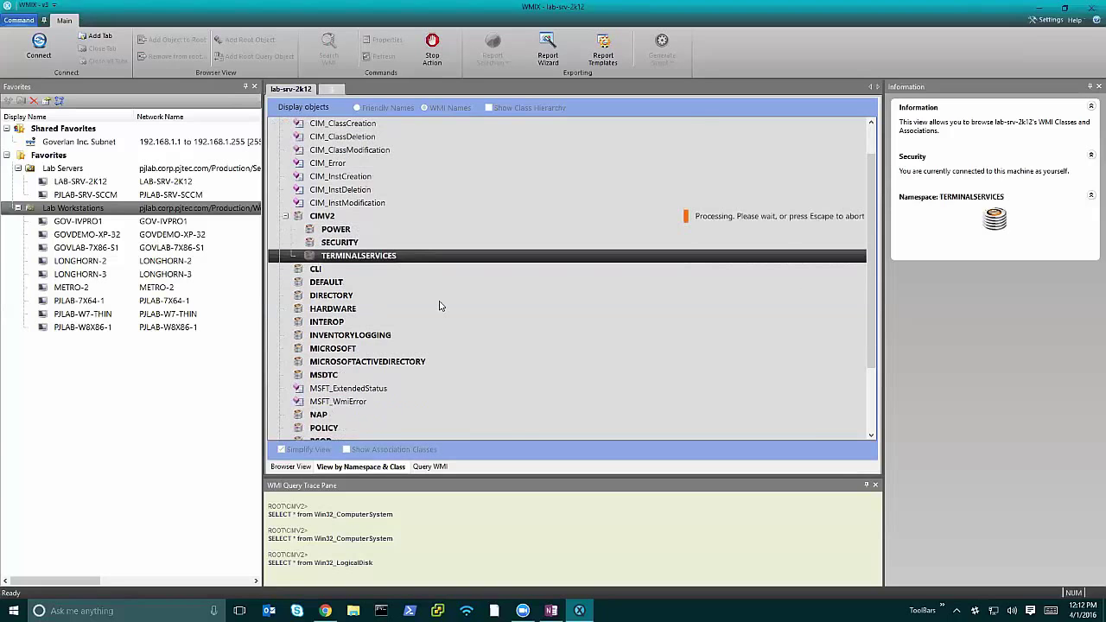
scroll(458, 294, "up", 2)
left_click(472, 258)
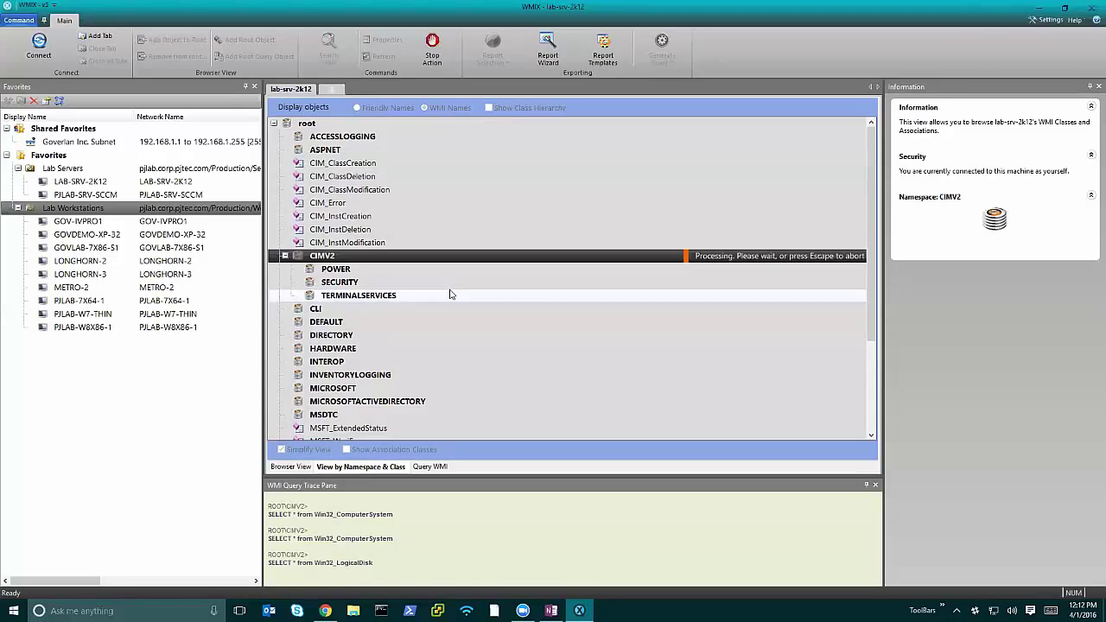
scroll(473, 400, "down", 3)
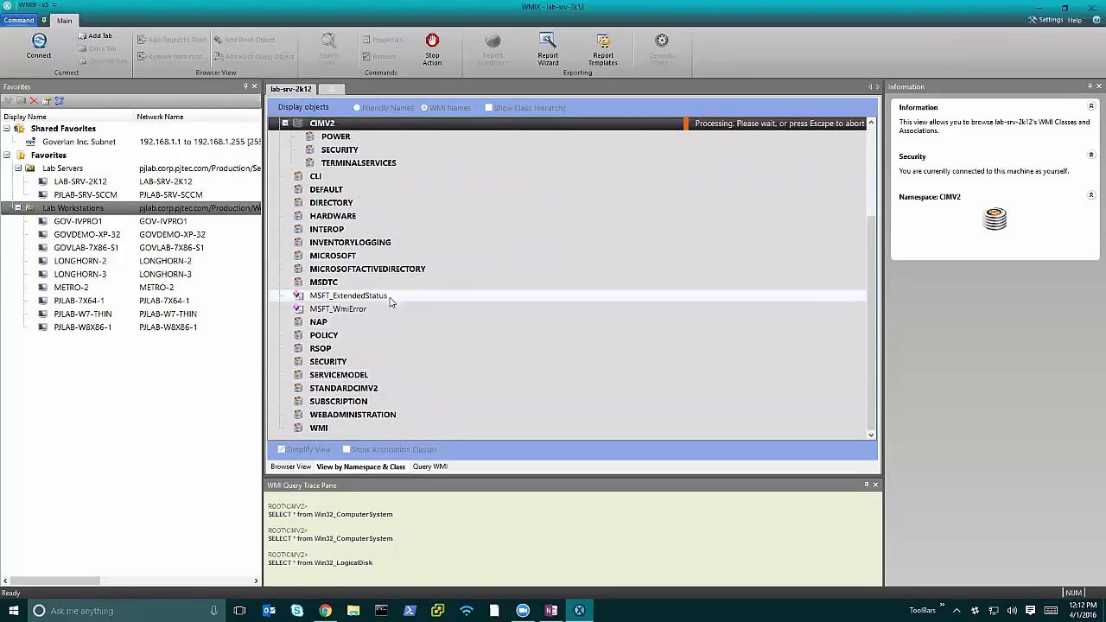
scroll(384, 296, "up", 3)
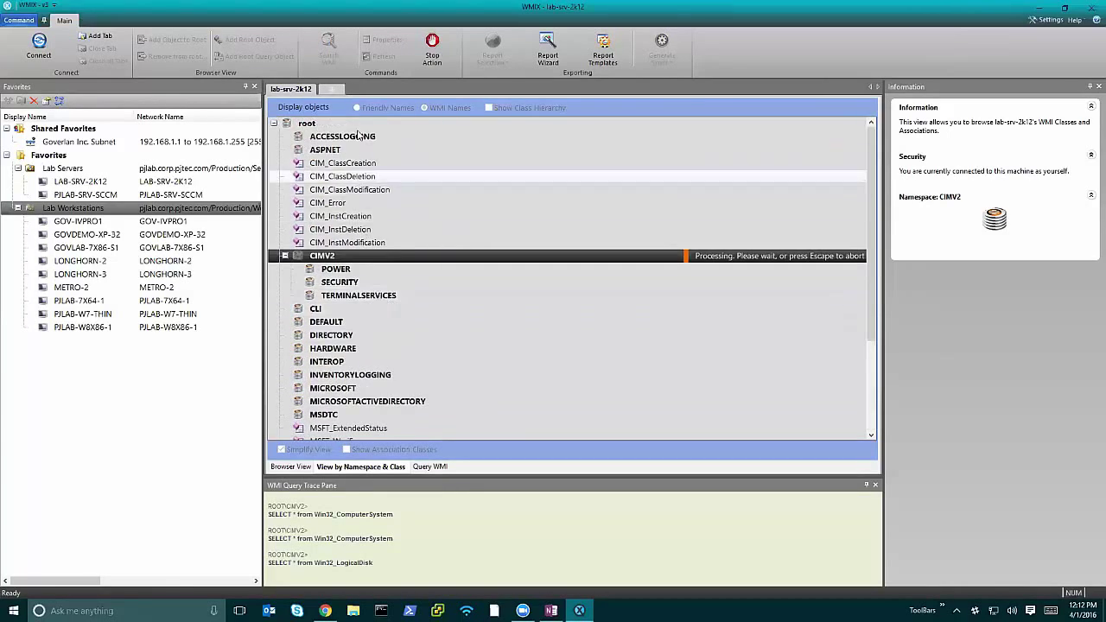
scroll(372, 380, "down", 3)
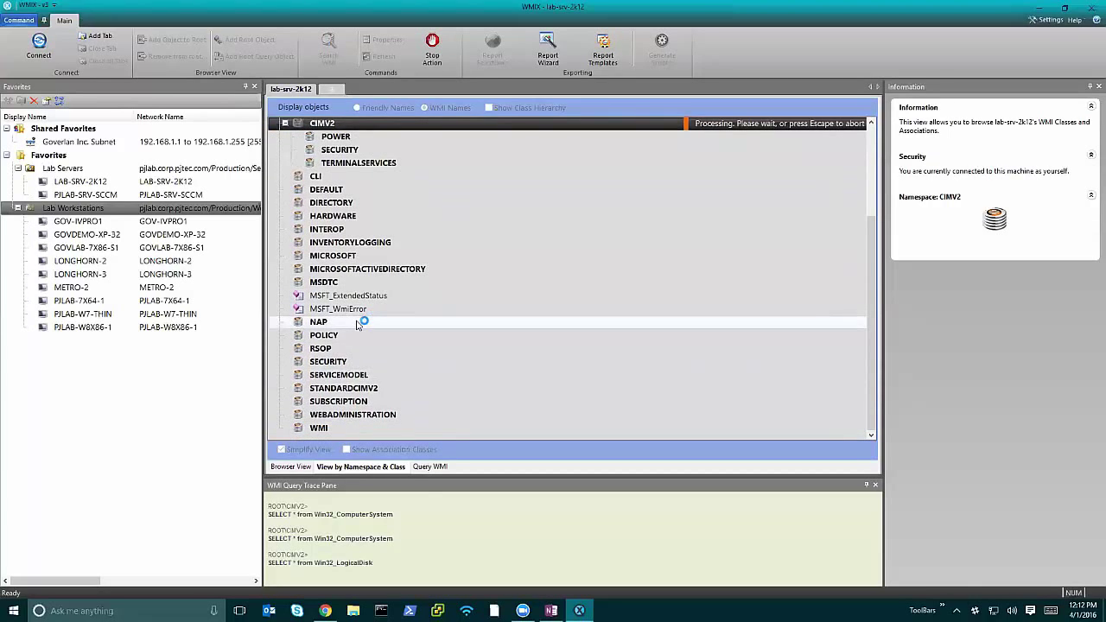
scroll(364, 347, "up", 3)
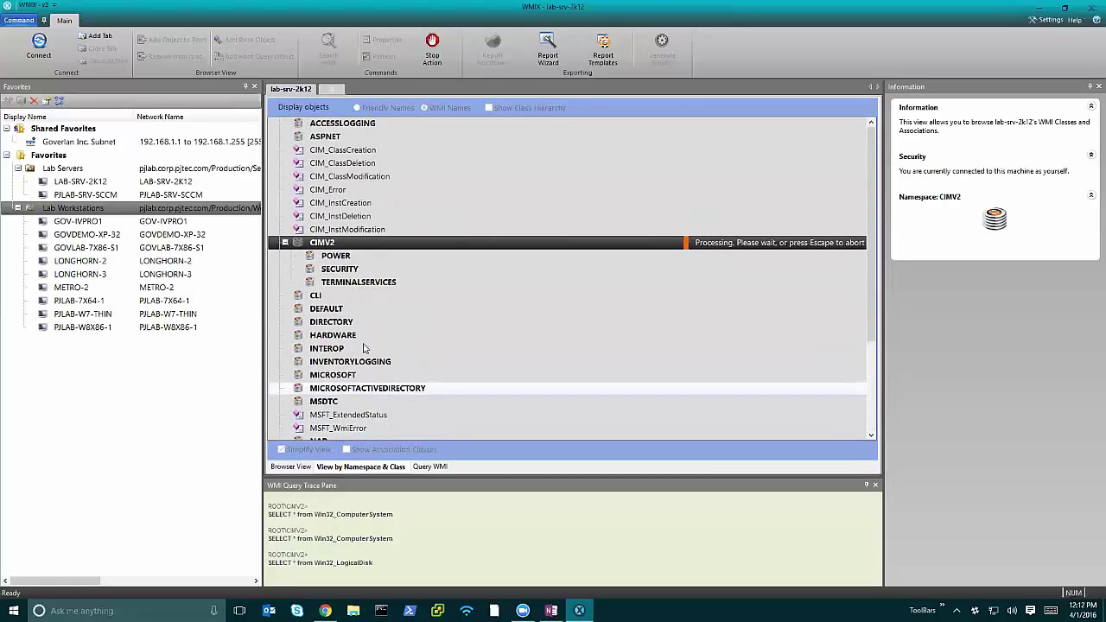
scroll(362, 347, "down", 2)
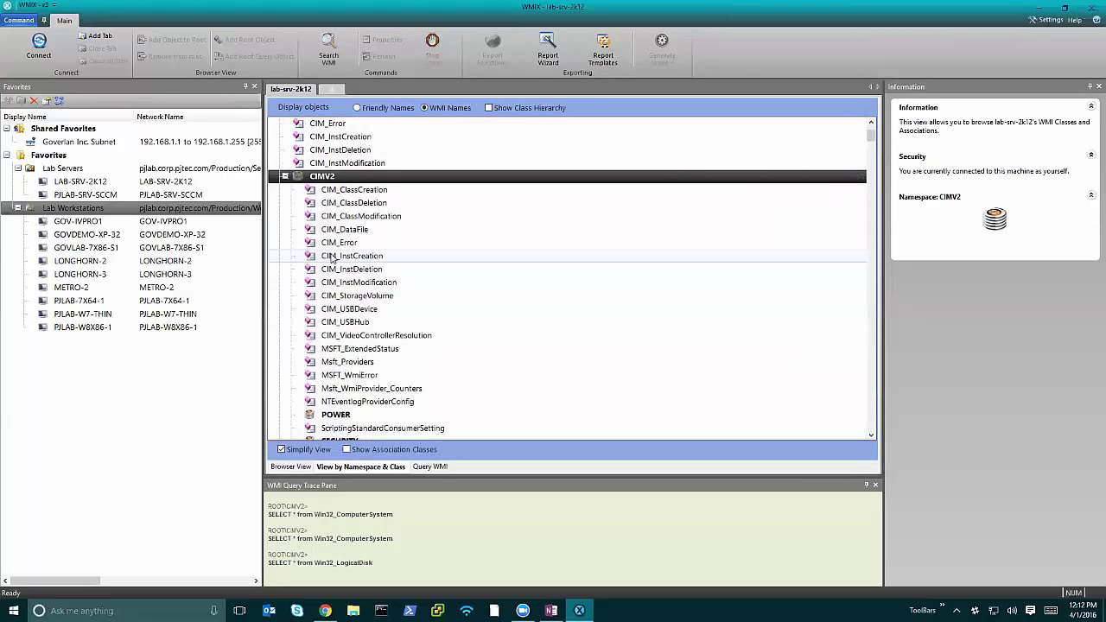
View the CIM_ClassCreation class details, then the CIMV2 namespace information.
scroll(345, 347, "down", 6)
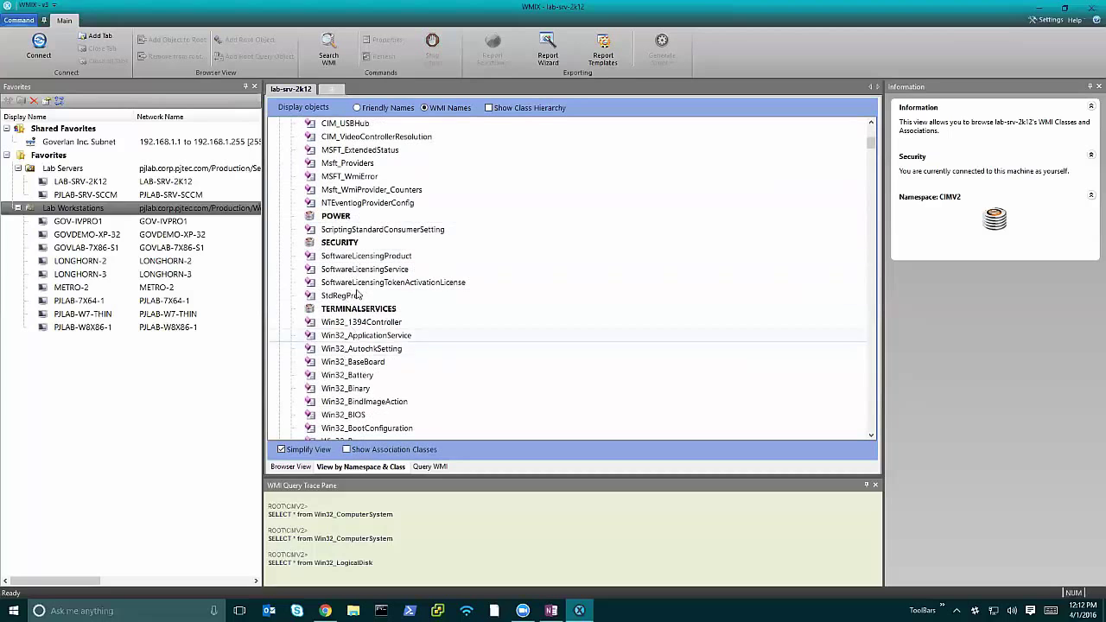
scroll(350, 328, "up", 4)
scroll(359, 287, "up", 2)
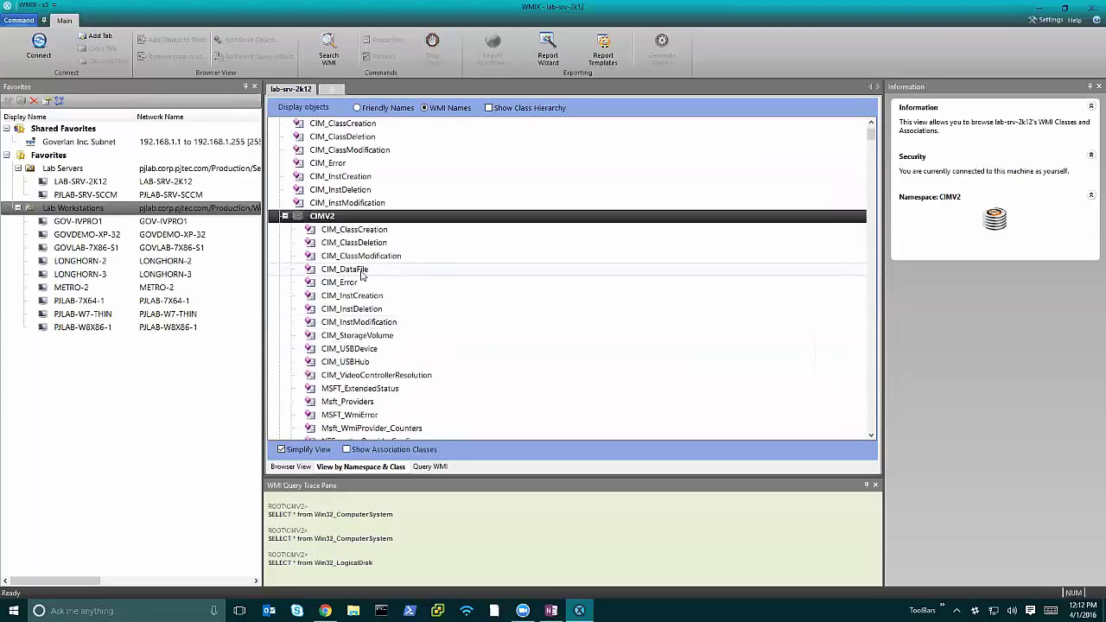
left_click(348, 229)
left_click(347, 219)
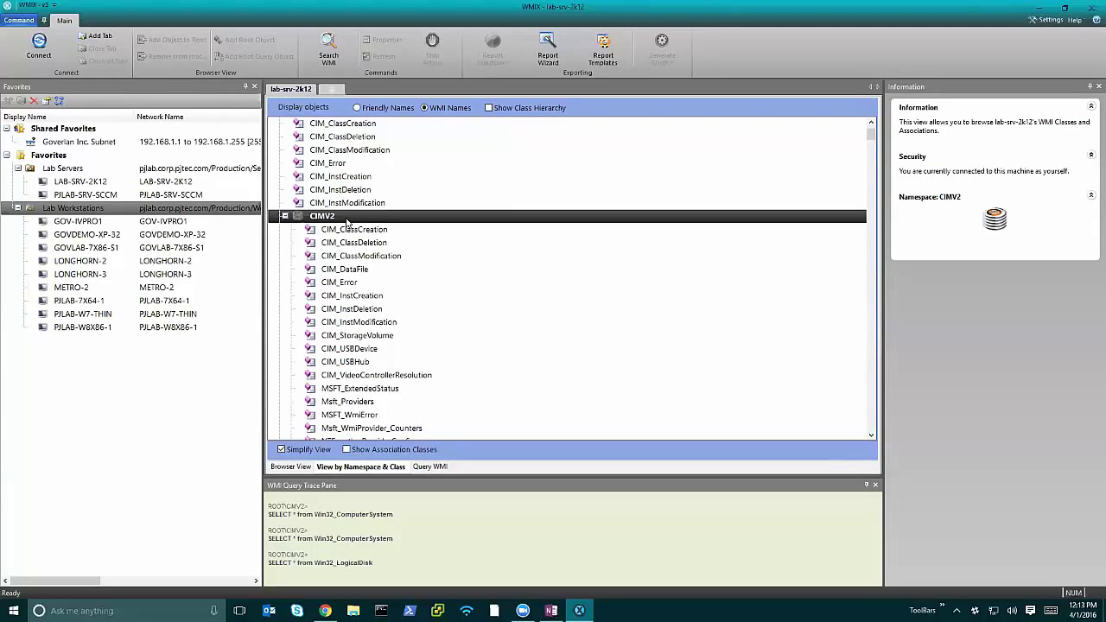
Scroll to SoftwareLicensingProduct and show its description and methods, Activate through Uninstall Product Key.
scroll(351, 246, "down", 2)
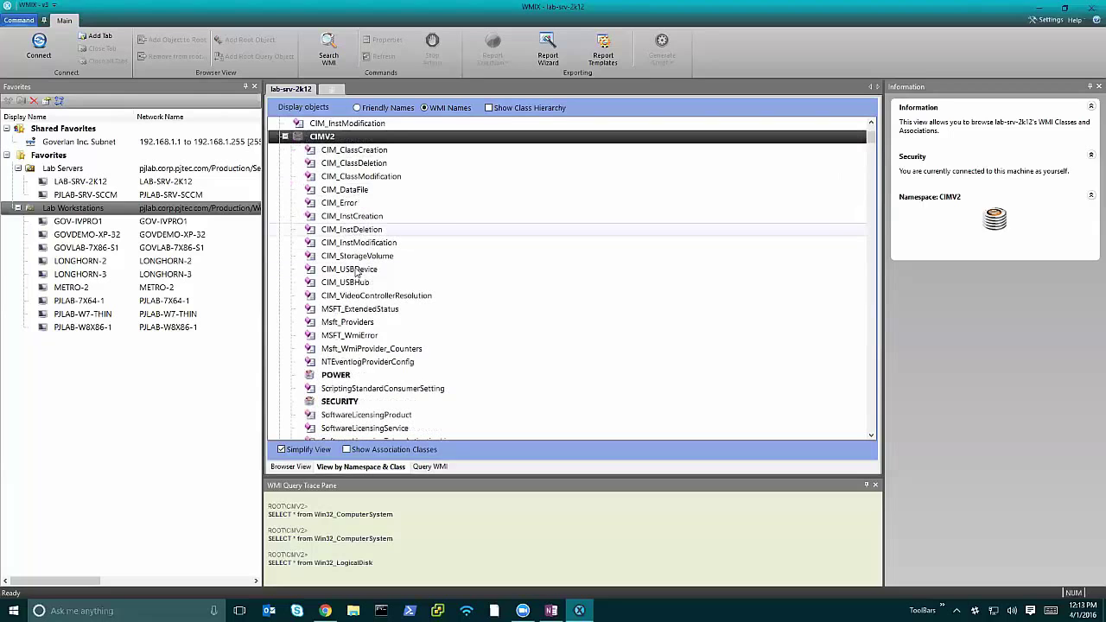
scroll(357, 272, "down", 2)
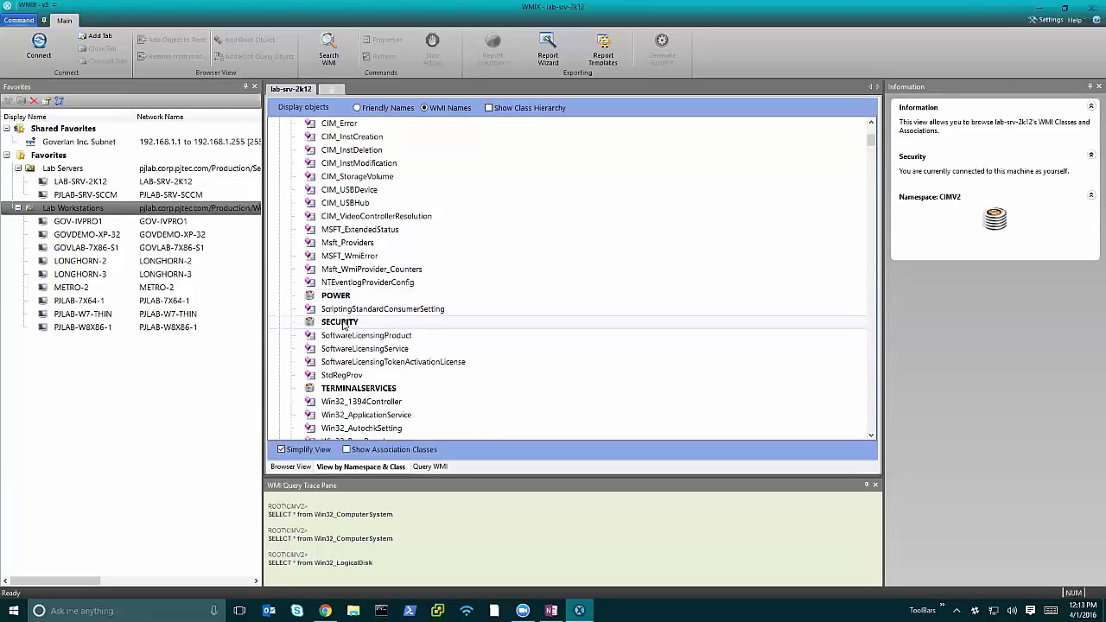
scroll(345, 393, "down", 1)
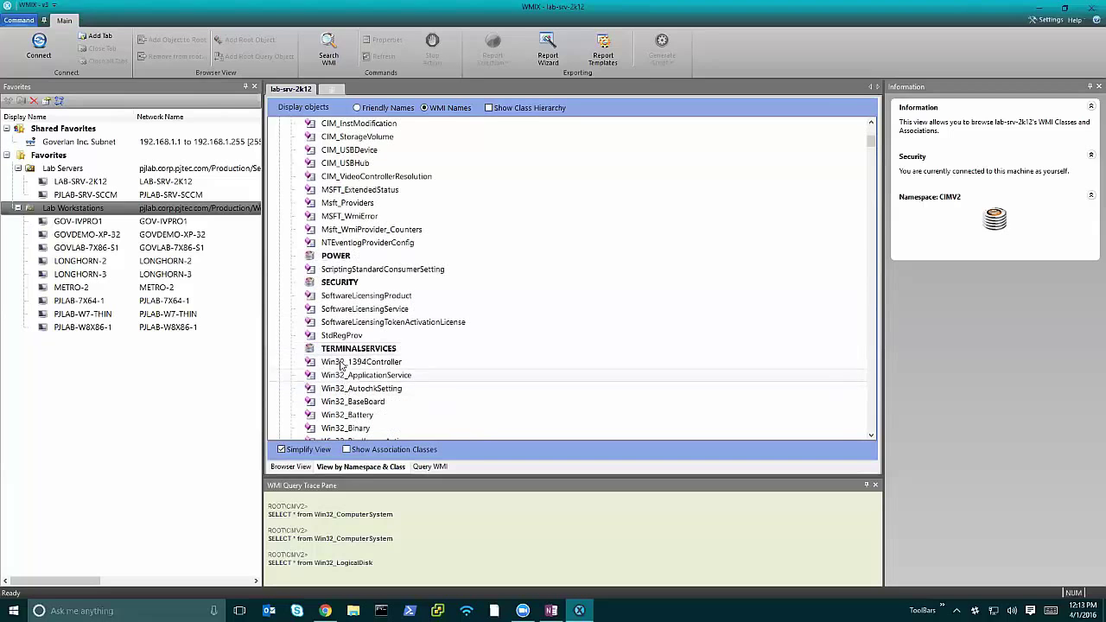
left_click(368, 298)
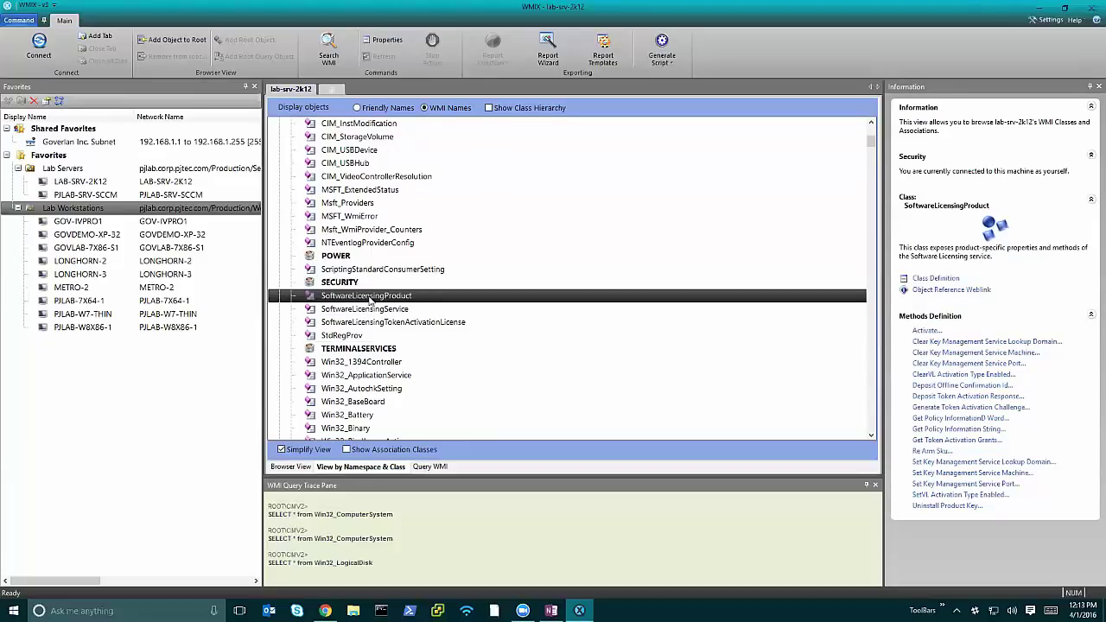
scroll(370, 300, "down", 1)
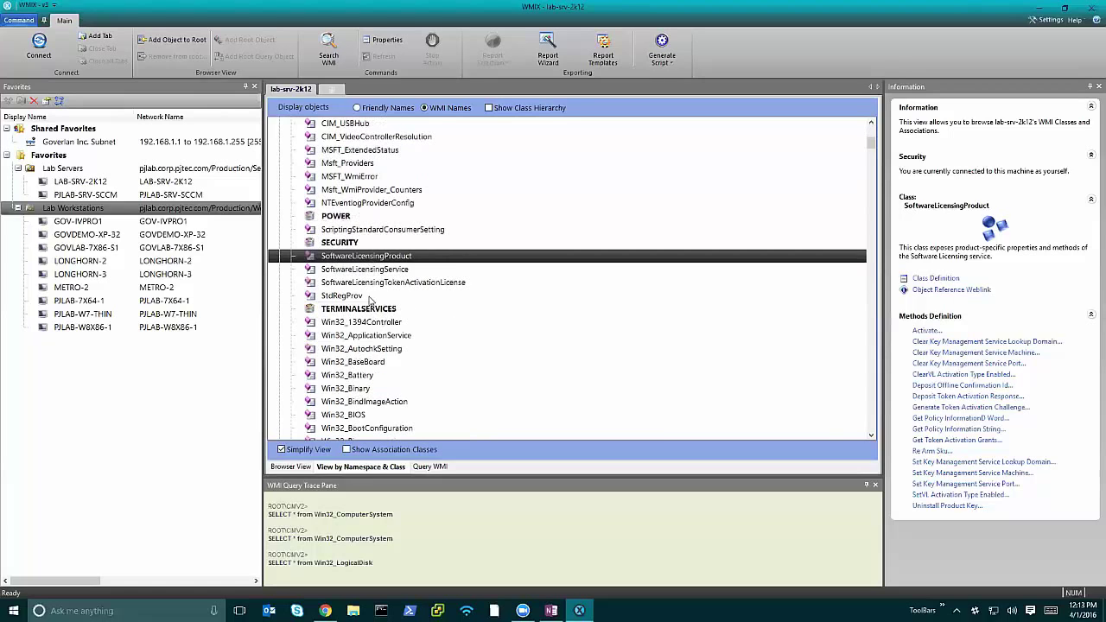
scroll(376, 292, "up", 5)
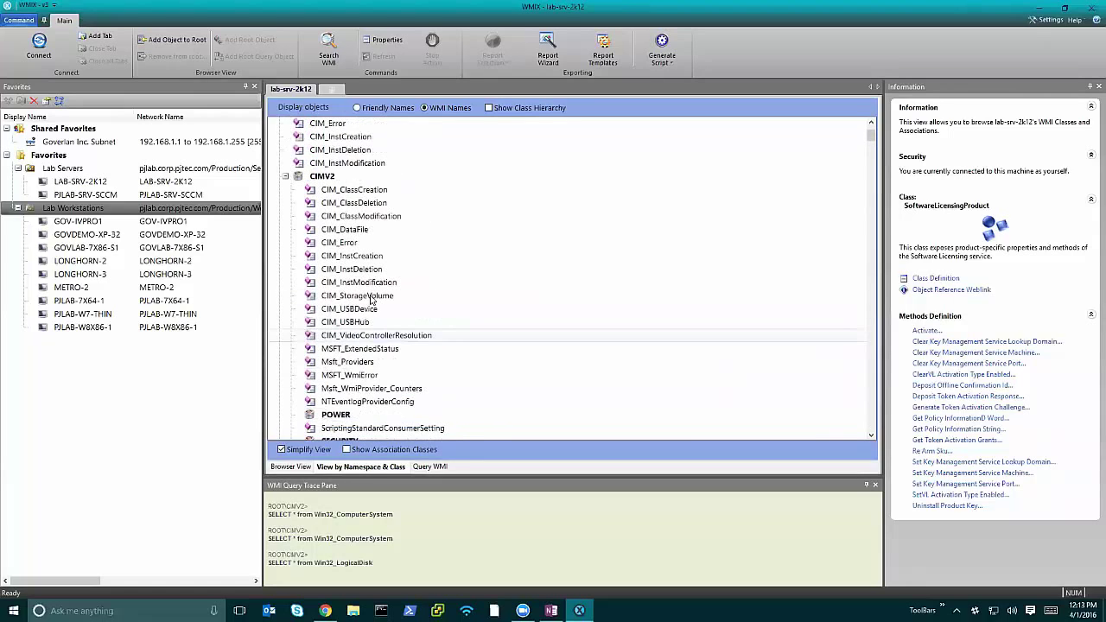
Try Friendly Names, revert to WMI Names, and view Win32_ClassInfoAction then Win32_CodecFile details.
left_click(356, 107)
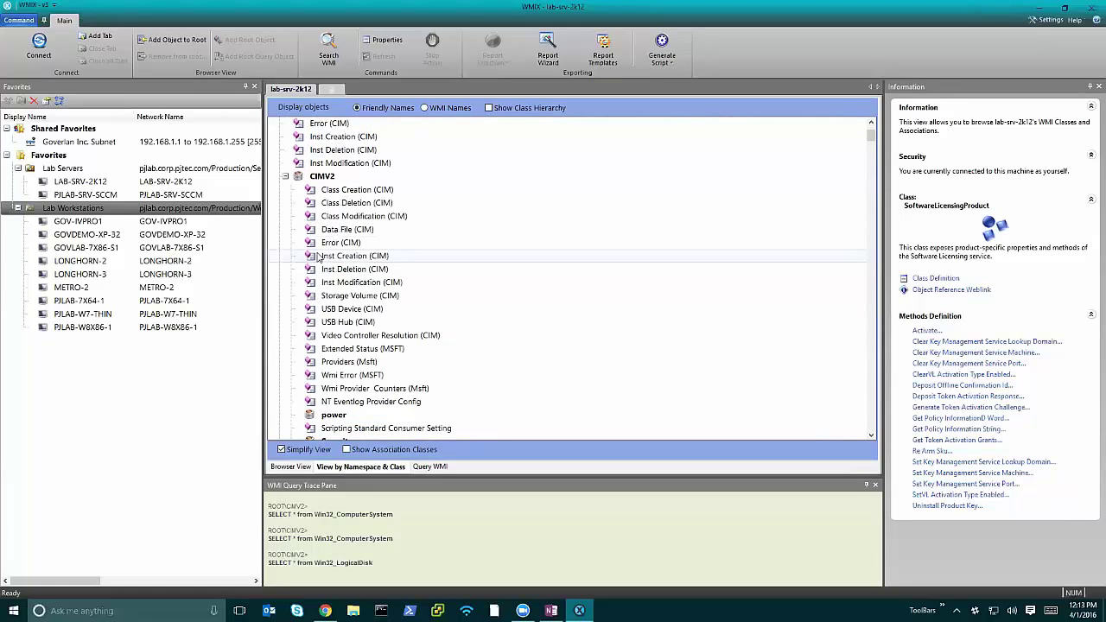
scroll(432, 256, "down", 8)
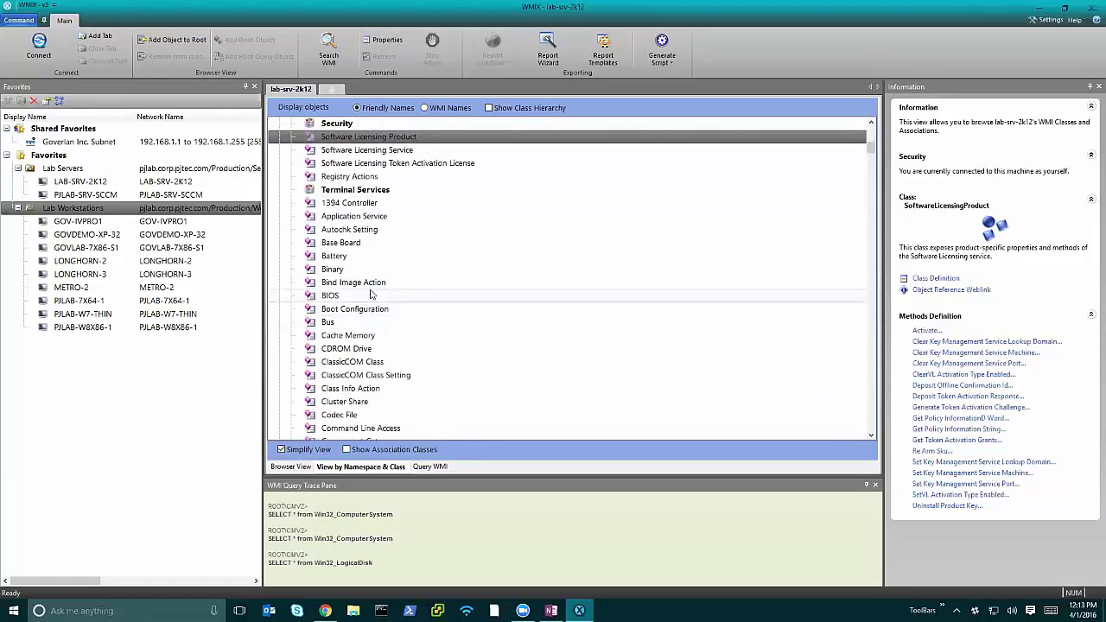
scroll(372, 328, "down", 4)
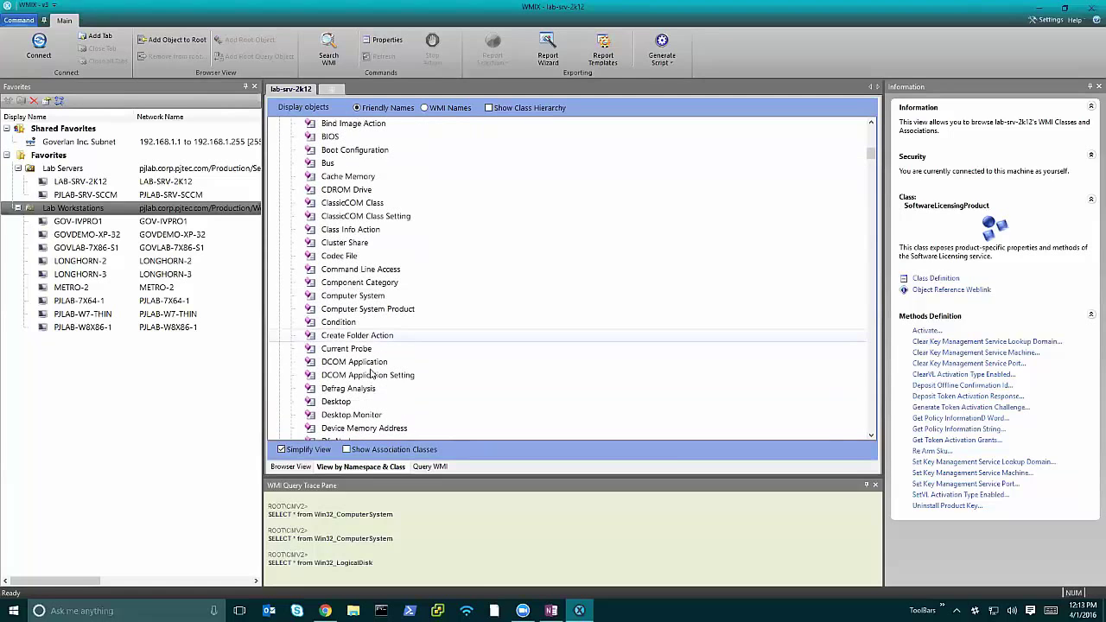
left_click(425, 108)
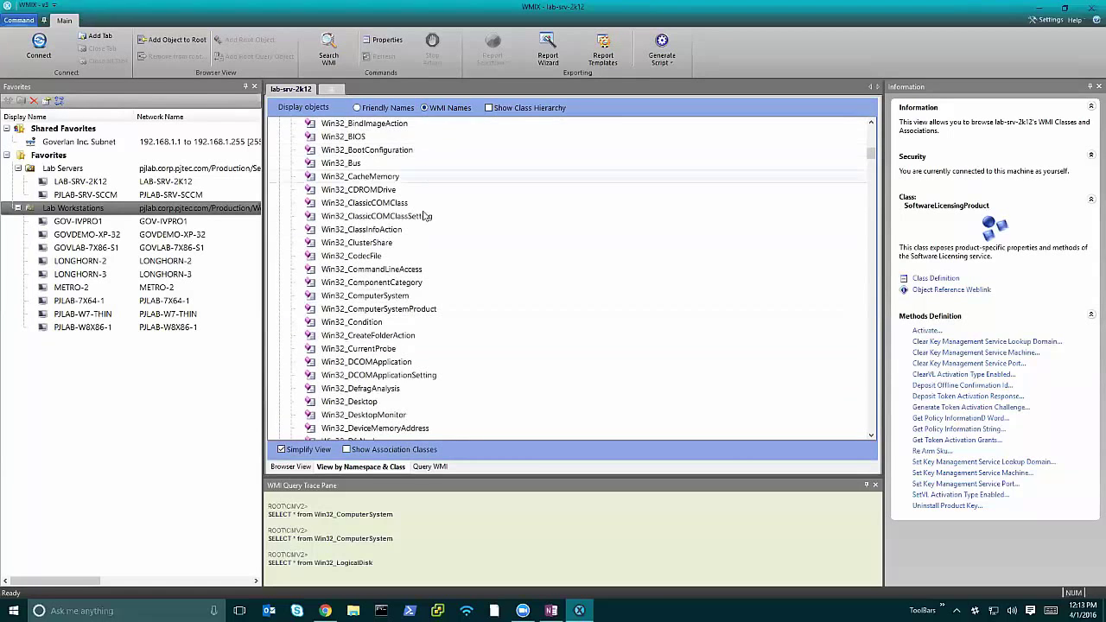
left_click(380, 230)
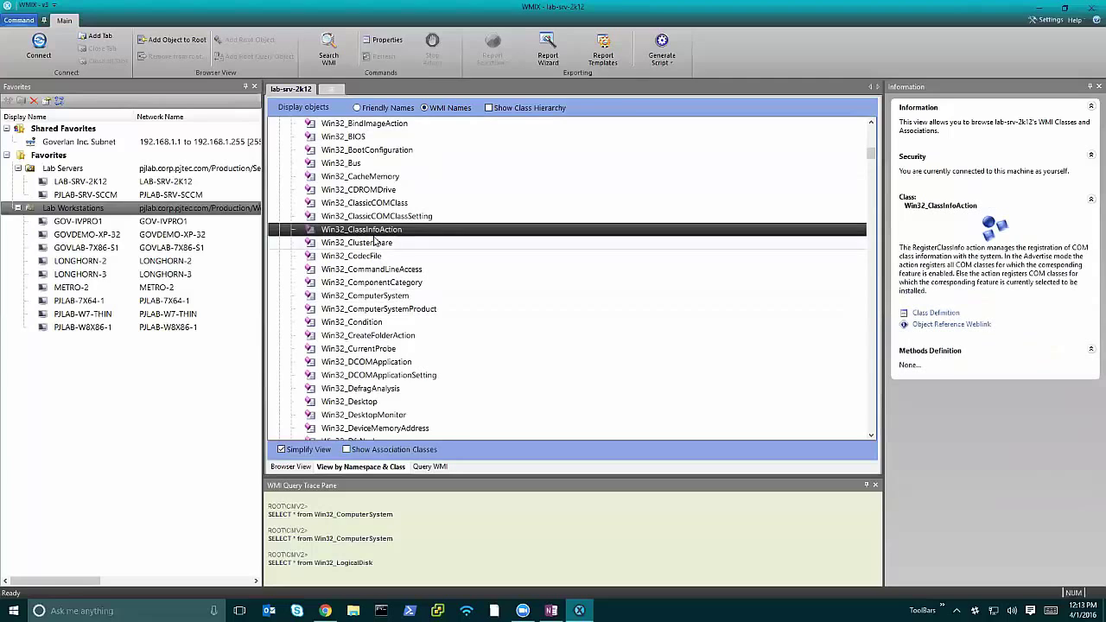
left_click(370, 255)
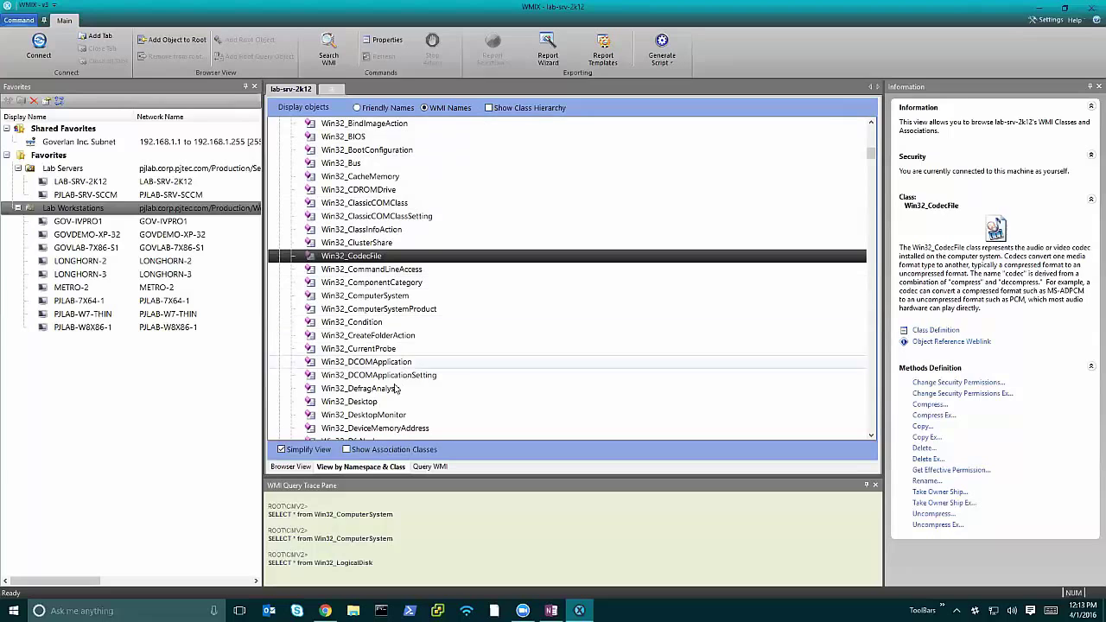
Enable Show Association Classes, view Win32_CheckCheck, then Win32_CDROMDrive's description with no methods.
left_click(347, 449)
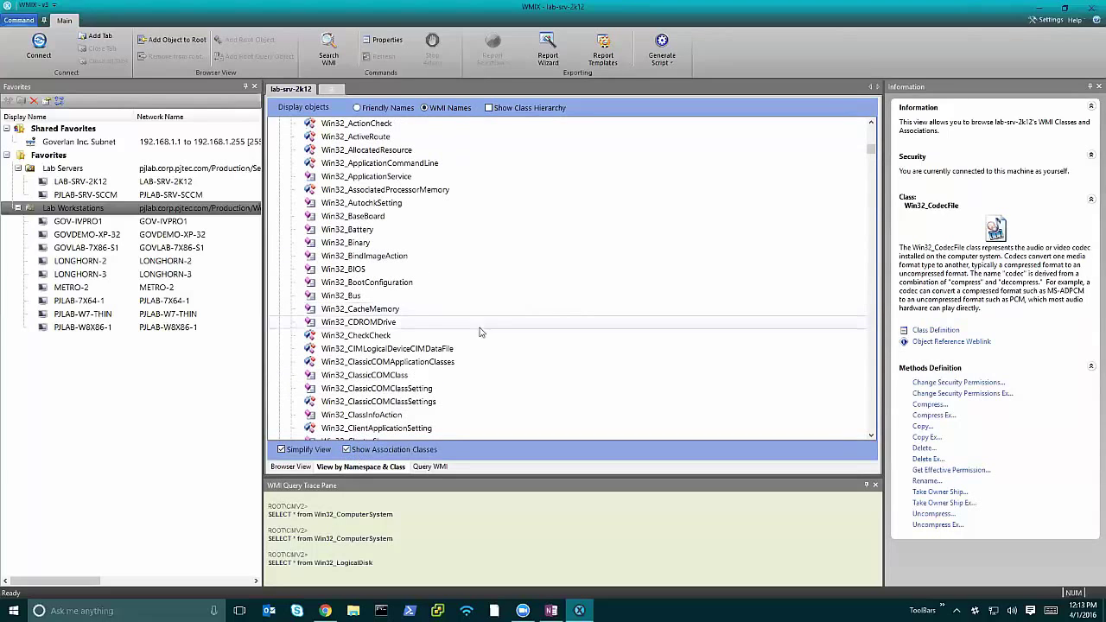
left_click(399, 340)
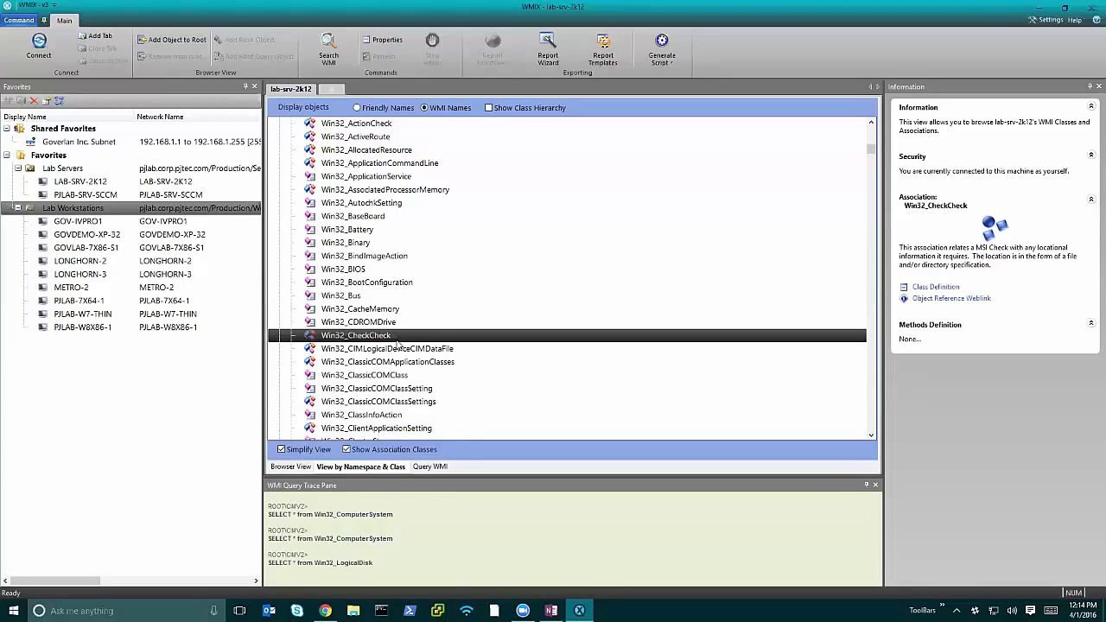
left_click(439, 321)
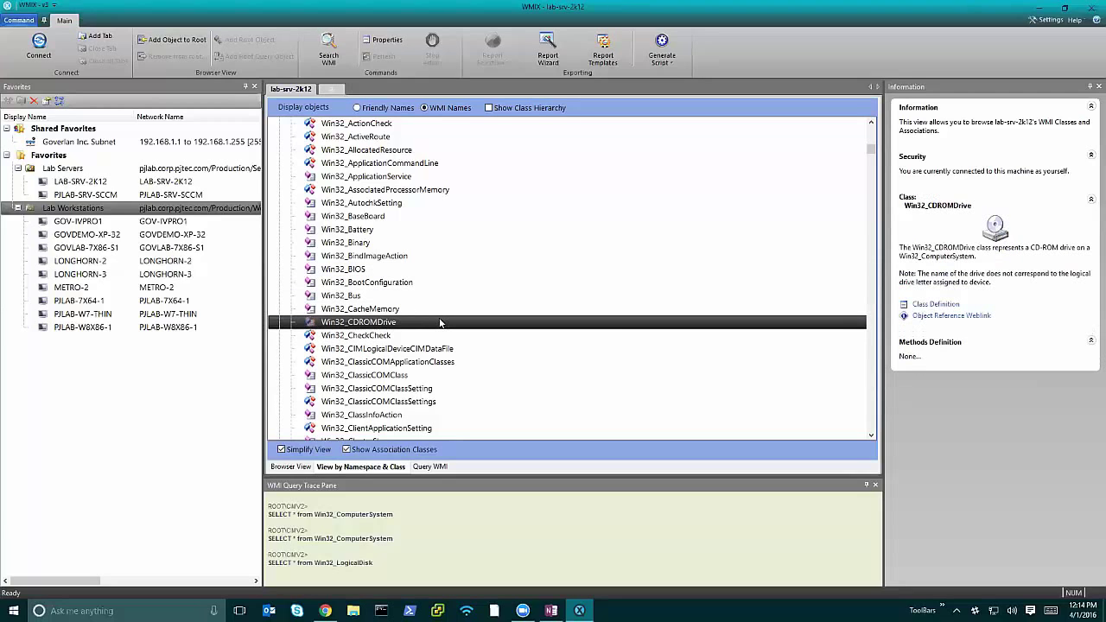
scroll(449, 294, "down", 4)
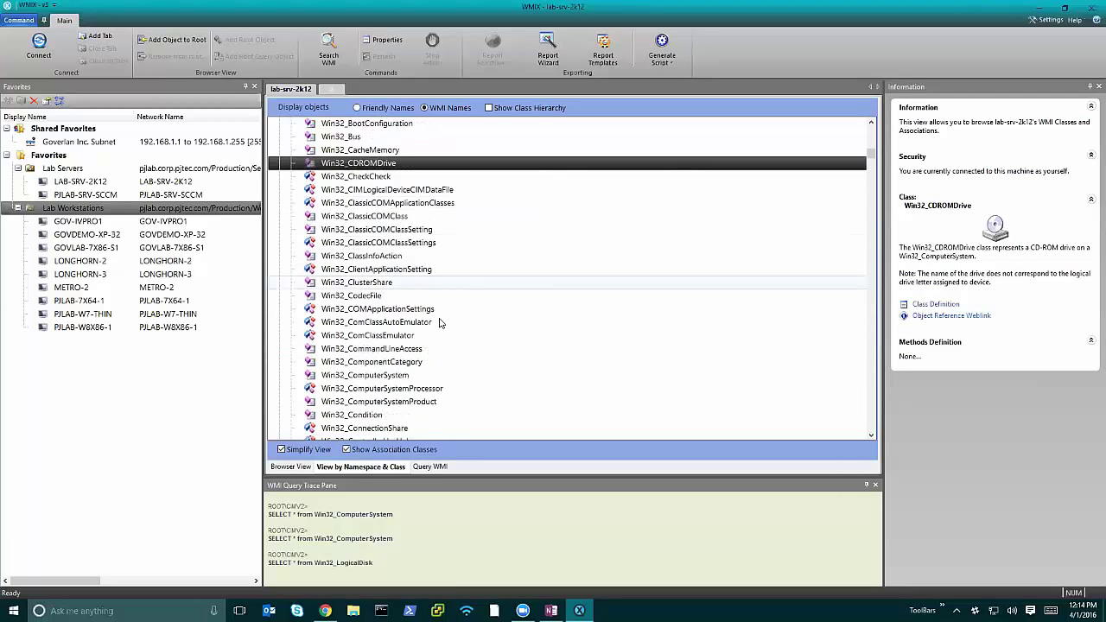
scroll(493, 155, "up", 2)
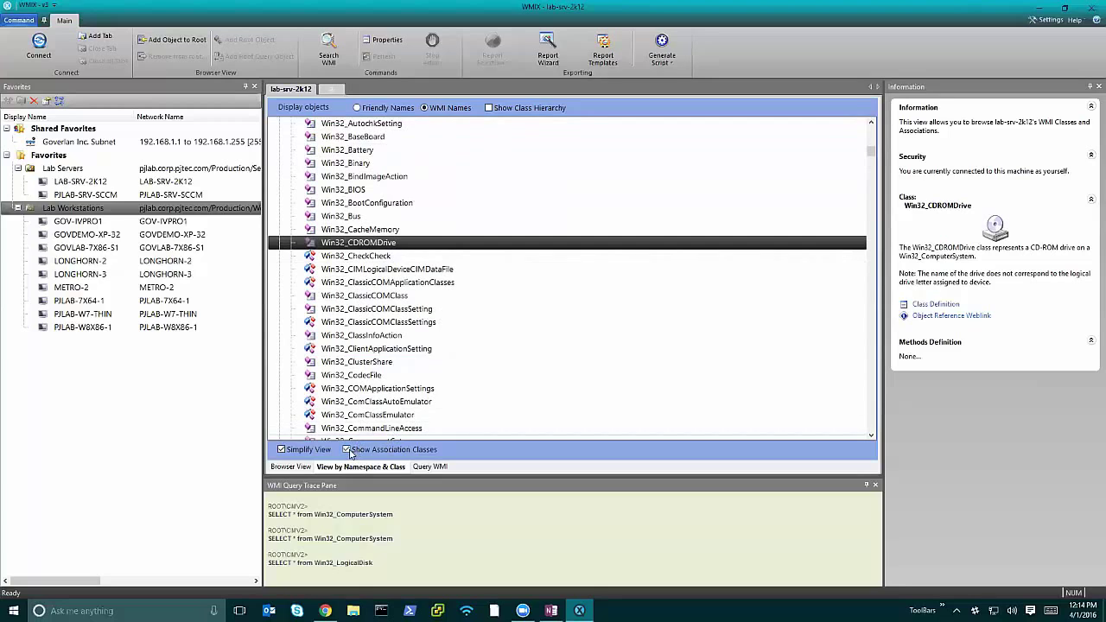
scroll(354, 432, "down", 4)
View Win32_CurrentProbe, then show the Win32_DiskDrive physical disk drive description.
left_click(382, 270)
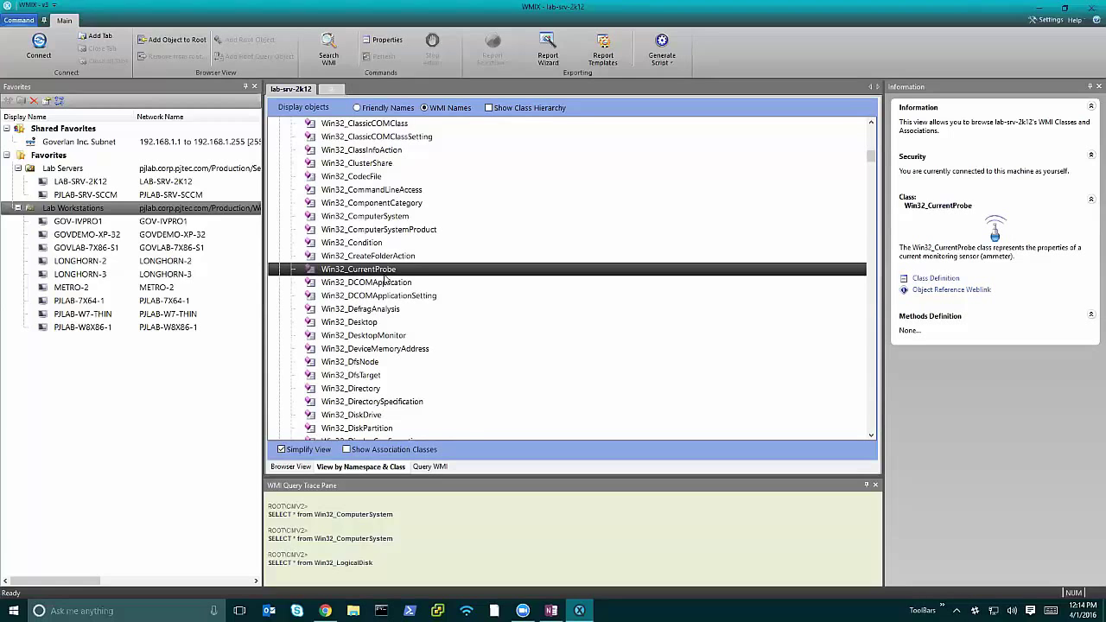
scroll(413, 278, "down", 8)
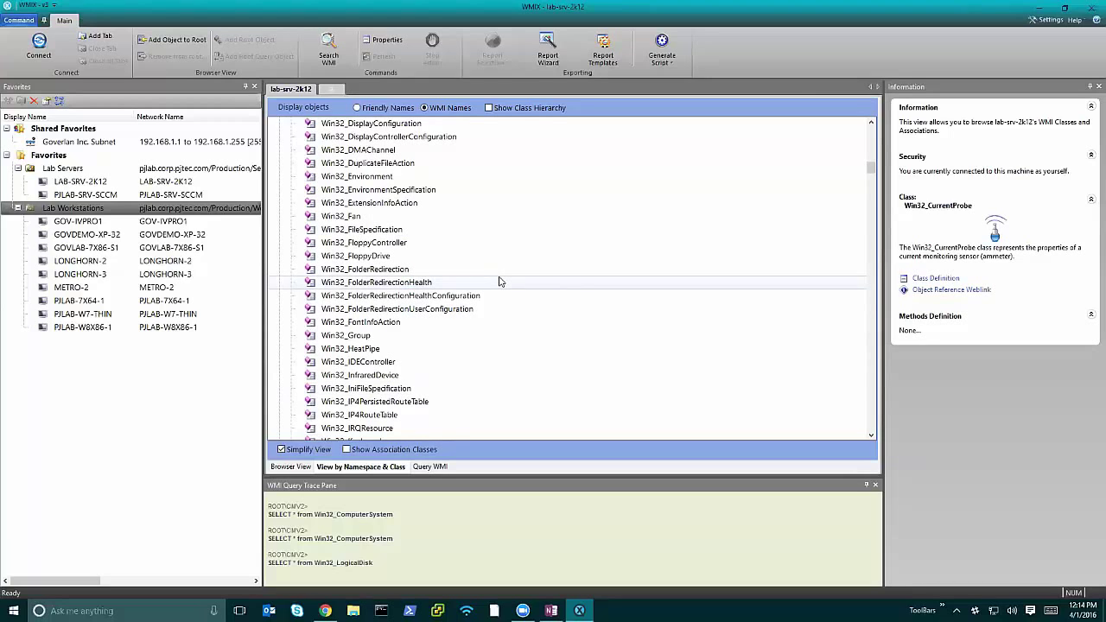
scroll(499, 280, "up", 12)
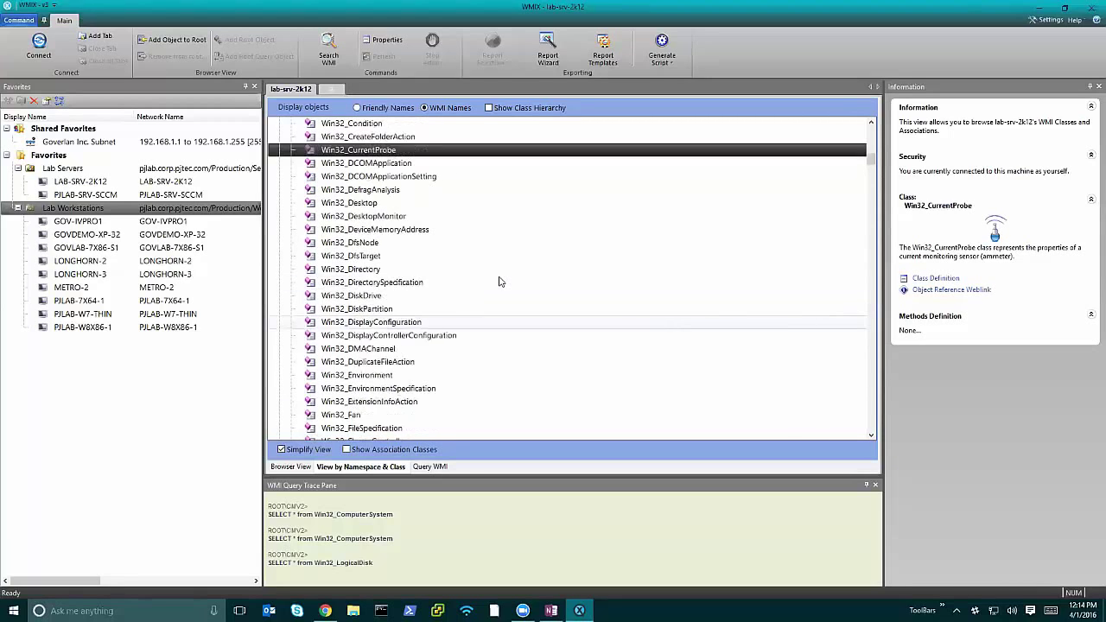
scroll(440, 252, "down", 7)
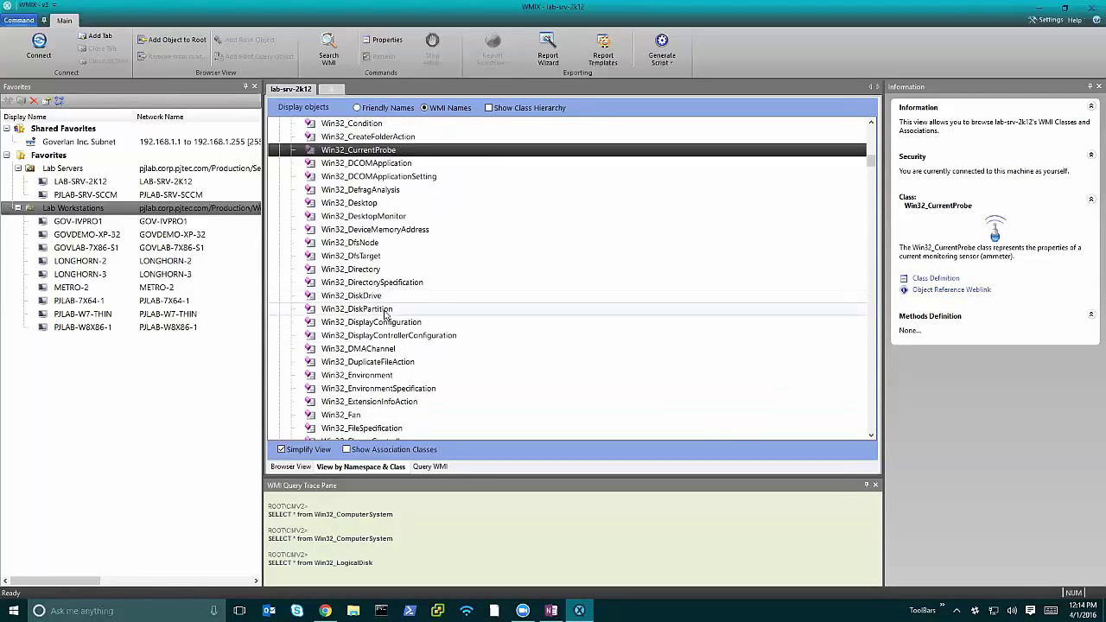
left_click(377, 295)
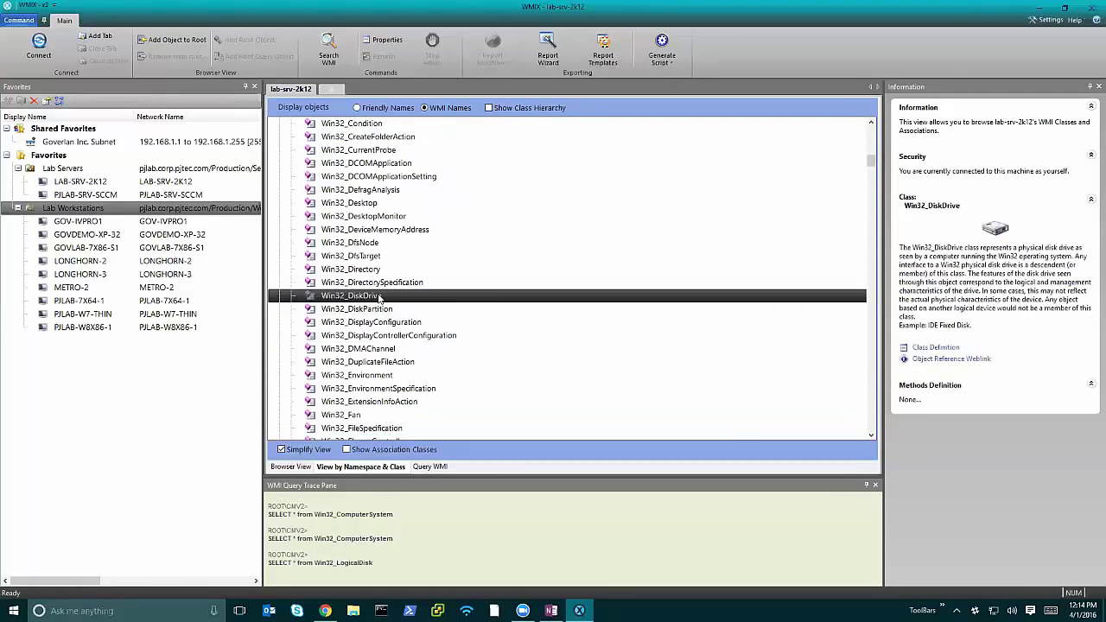
Query Instances of Win32_DiskDrive and select the VMware Virtual disk SCSI Disk Device row.
right_click(380, 299)
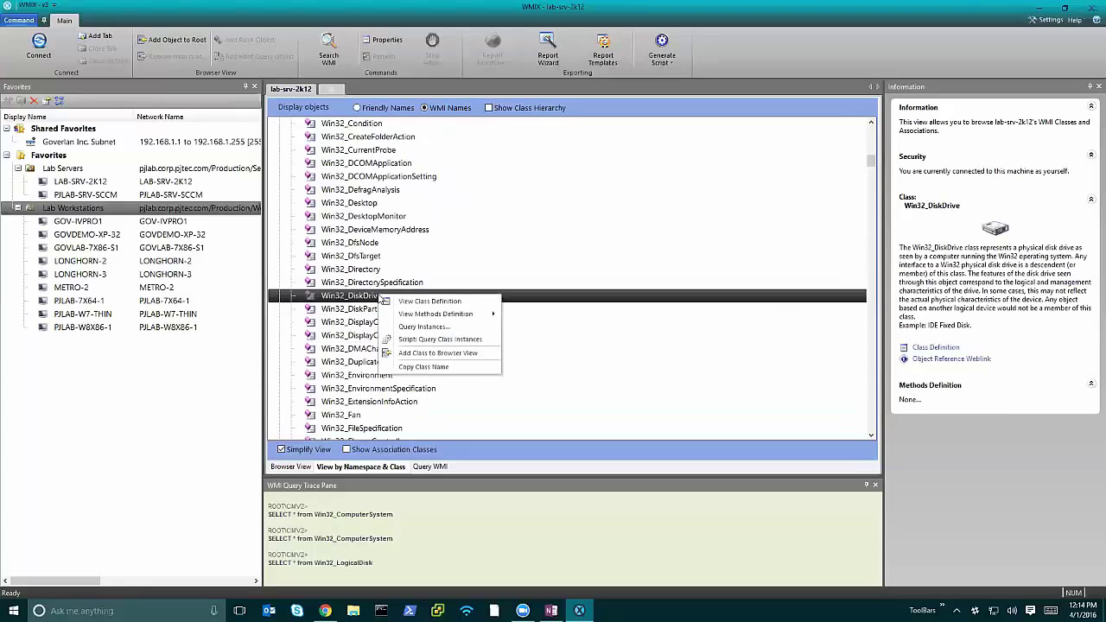
left_click(425, 329)
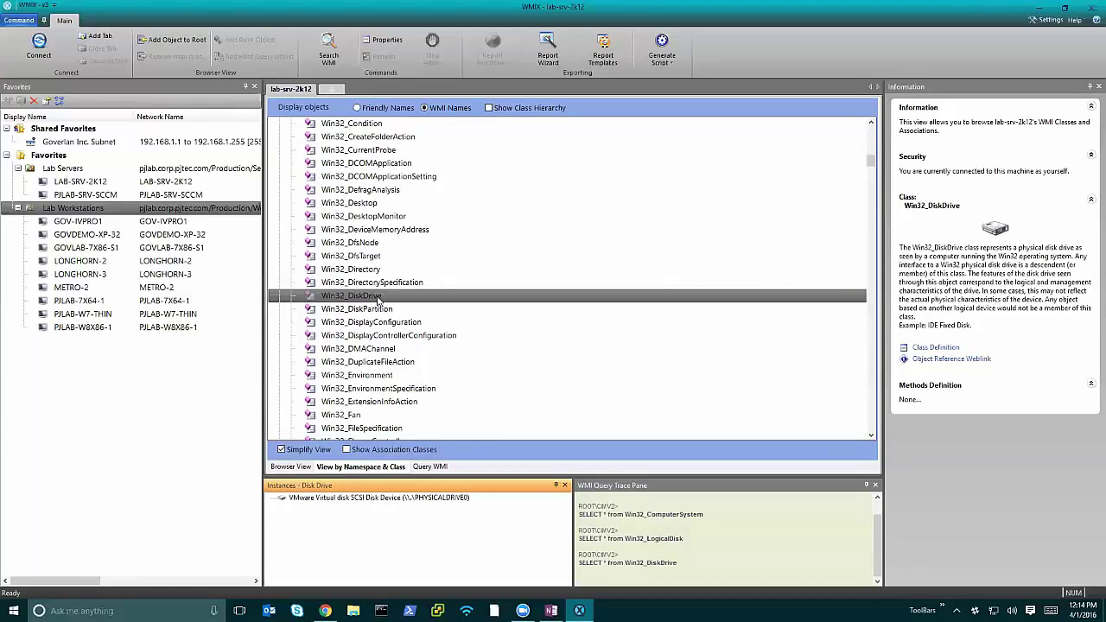
left_click(364, 502)
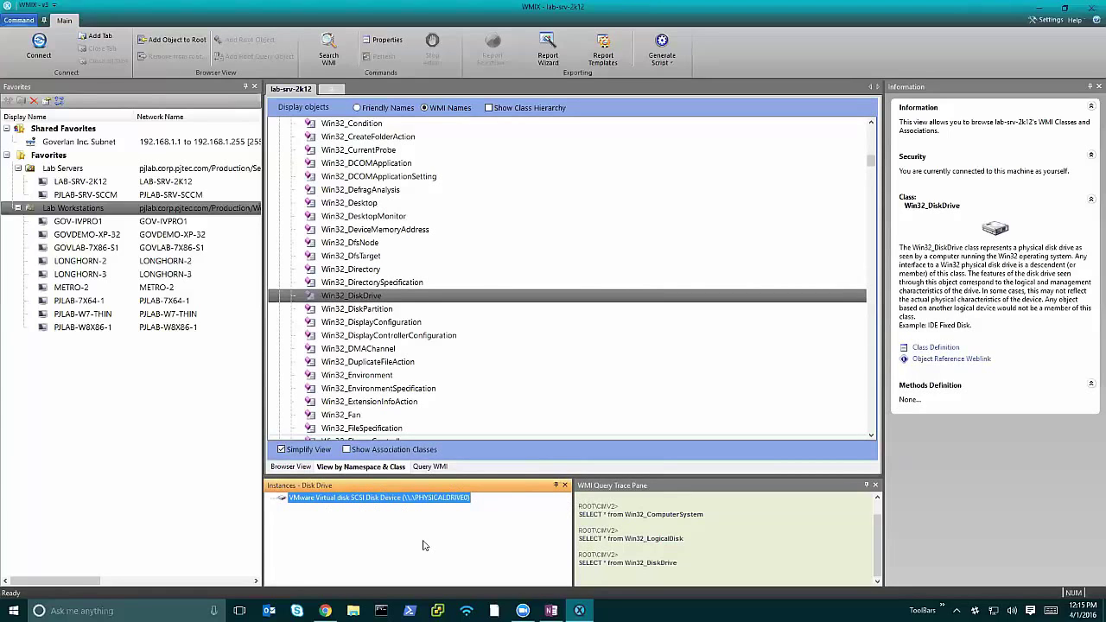
left_click(293, 469)
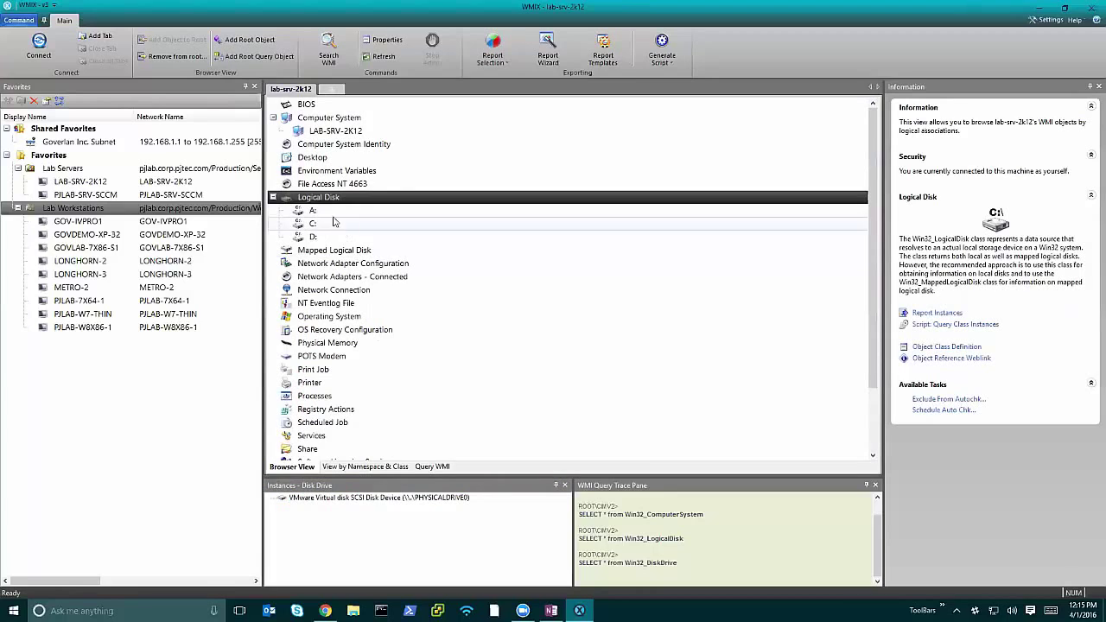
left_click(379, 468)
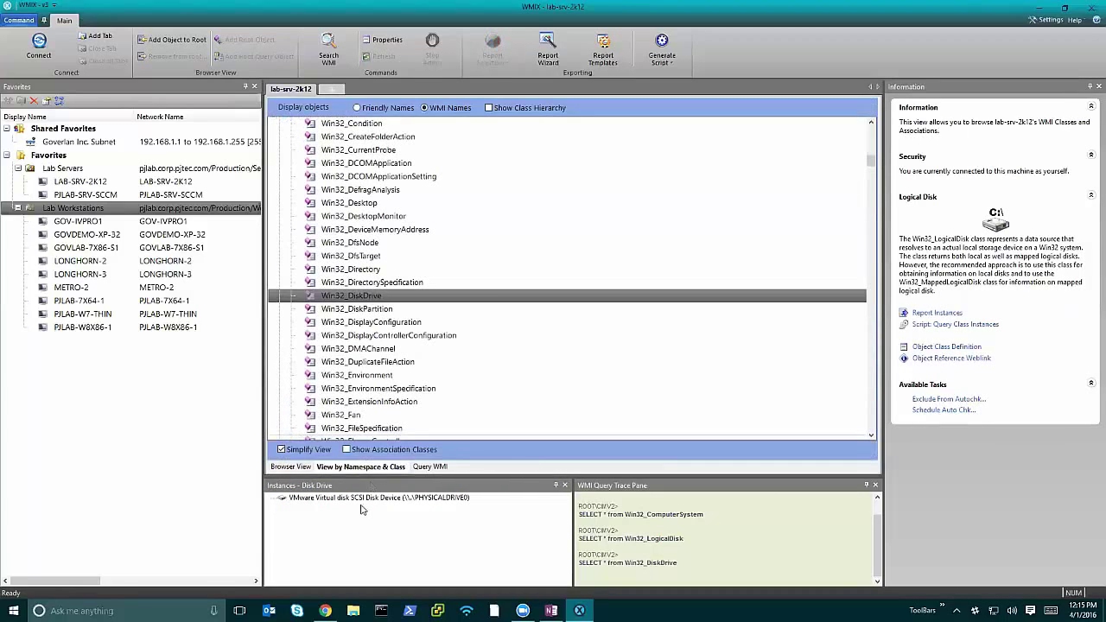
left_click(361, 500)
Open the VMware virtual disk instance's Properties window and enlarge its property grid.
right_click(381, 507)
left_click(411, 510)
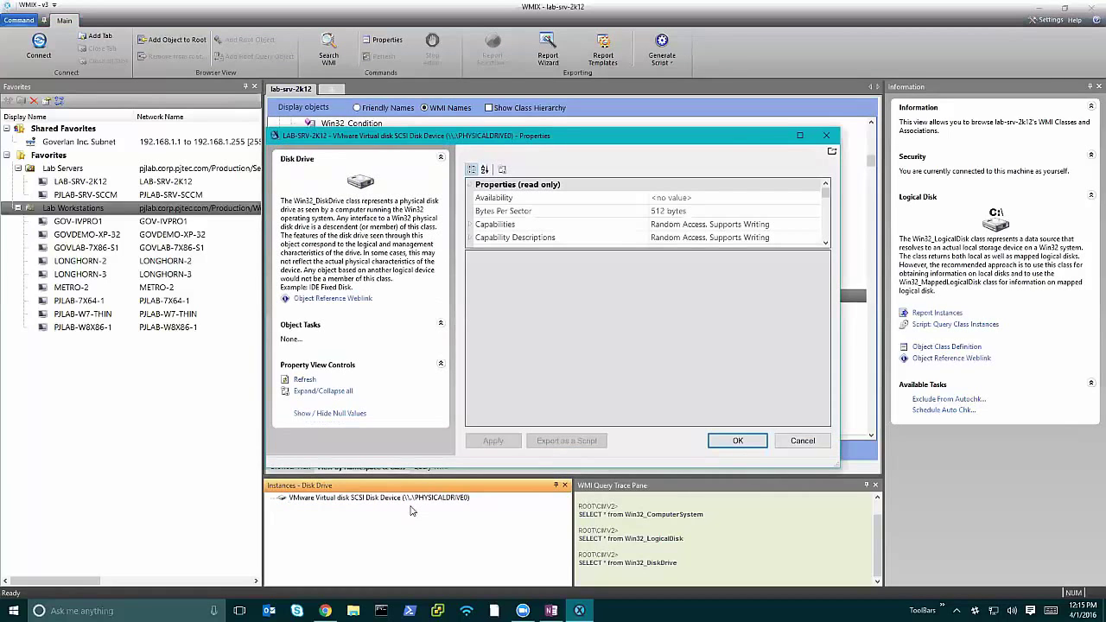
left_click_drag(604, 249, 607, 378)
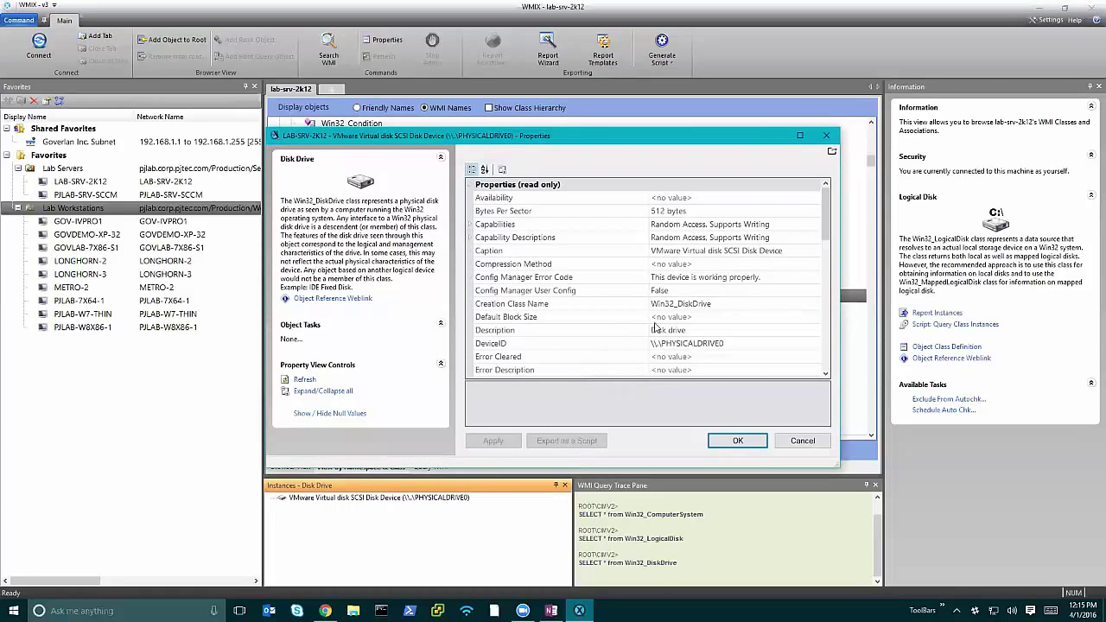
Read descriptions of Capabilities, Bytes Per Sector, Caption, Config Manager fields and Default Block Size.
left_click(561, 227)
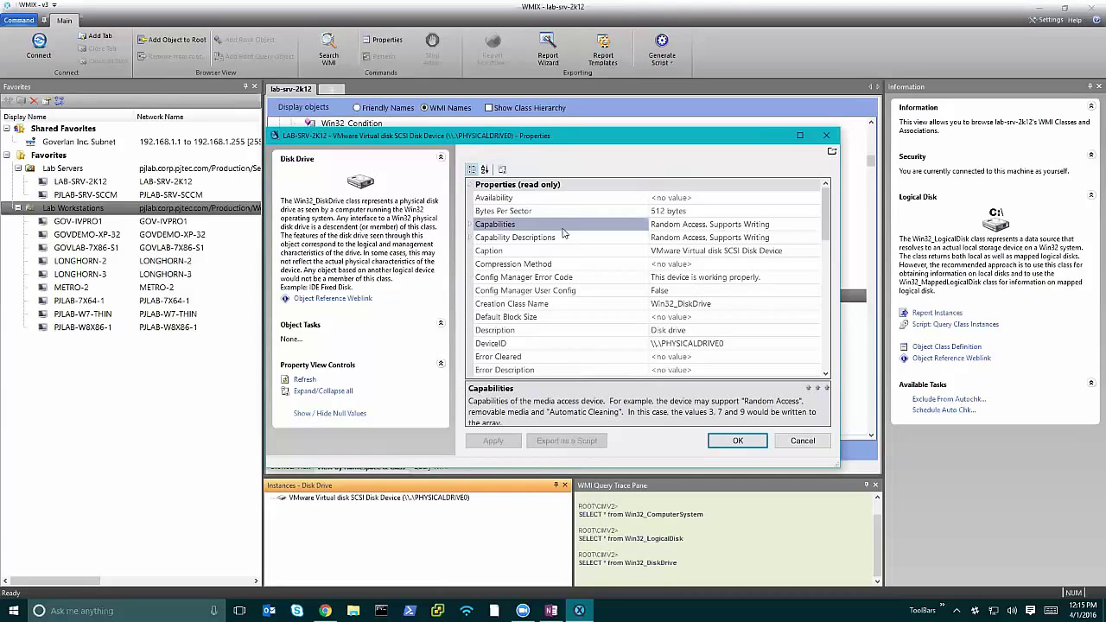
left_click(530, 210)
left_click(538, 226)
left_click(548, 253)
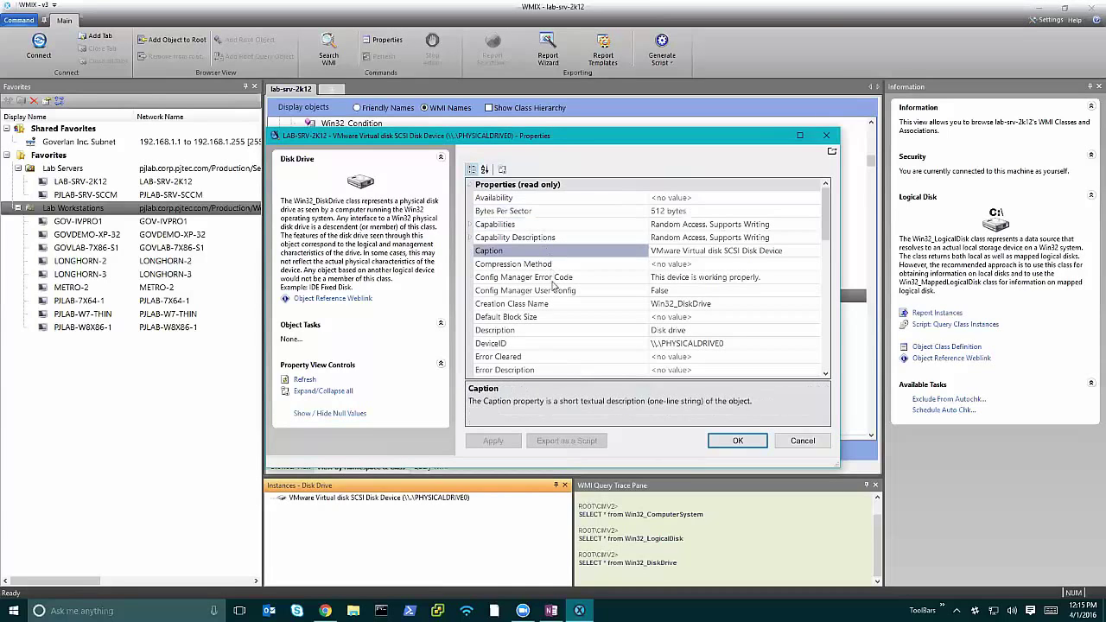
left_click(553, 290)
left_click(698, 278)
left_click(698, 316)
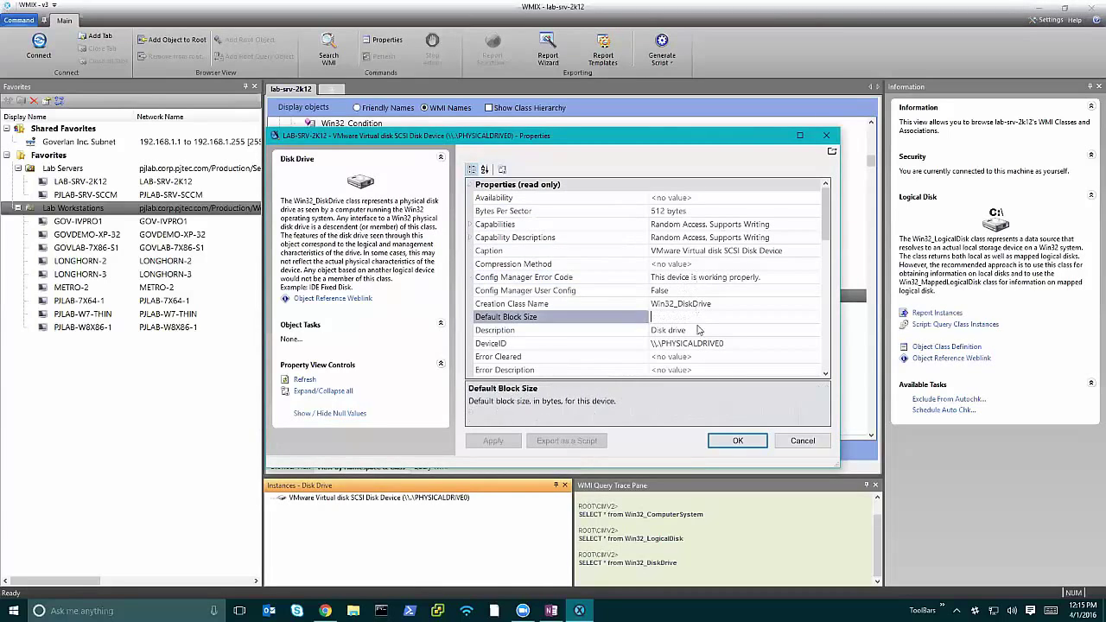
Read descriptions of Serial Number, Status, System Name, Total Heads and Total Sectors.
scroll(698, 329, "down", 7)
scroll(698, 337, "down", 3)
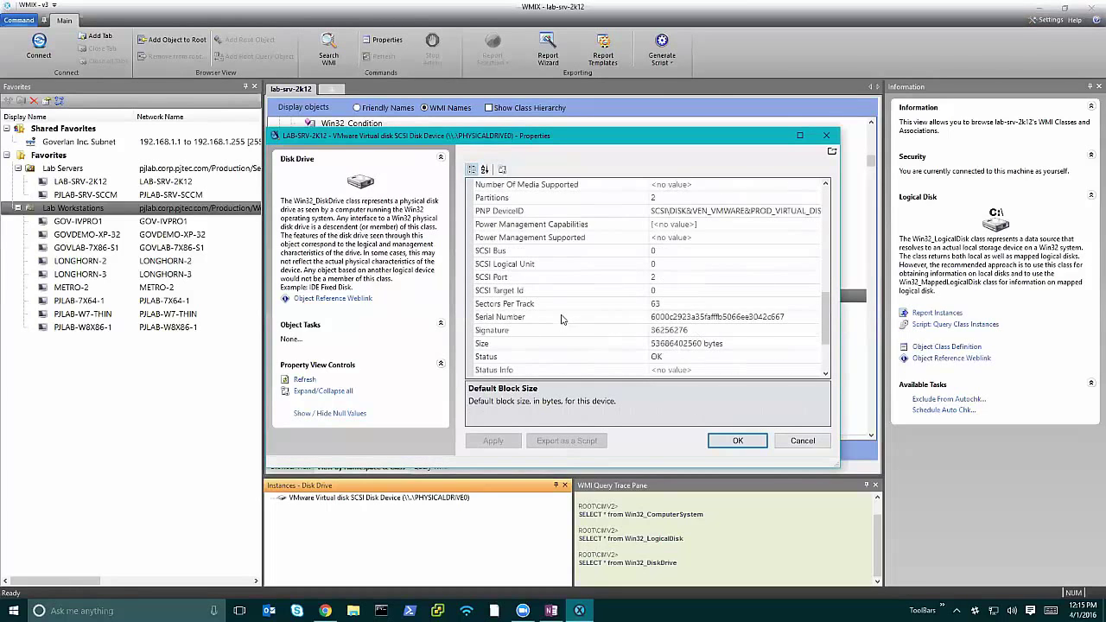
left_click(561, 318)
scroll(553, 321, "down", 2)
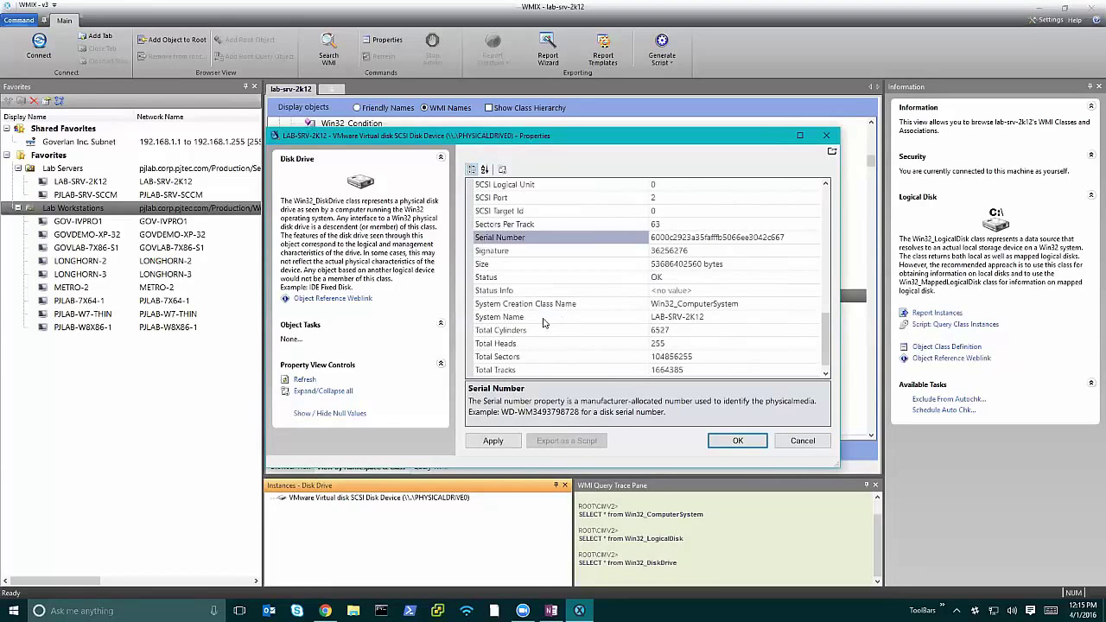
left_click(533, 284)
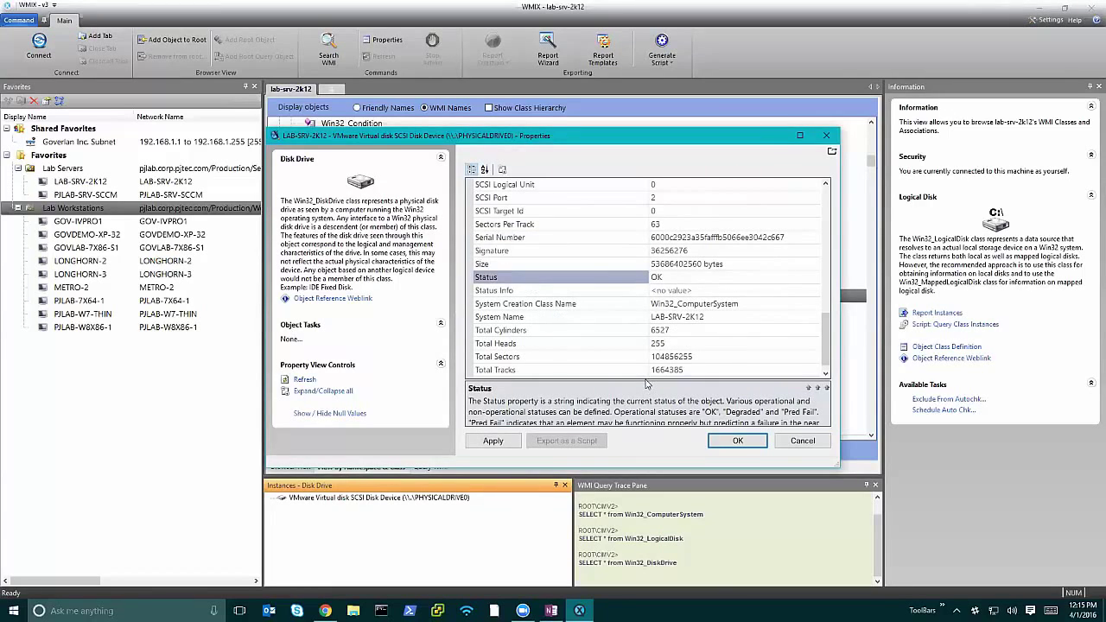
left_click(539, 316)
scroll(539, 316, "down", 1)
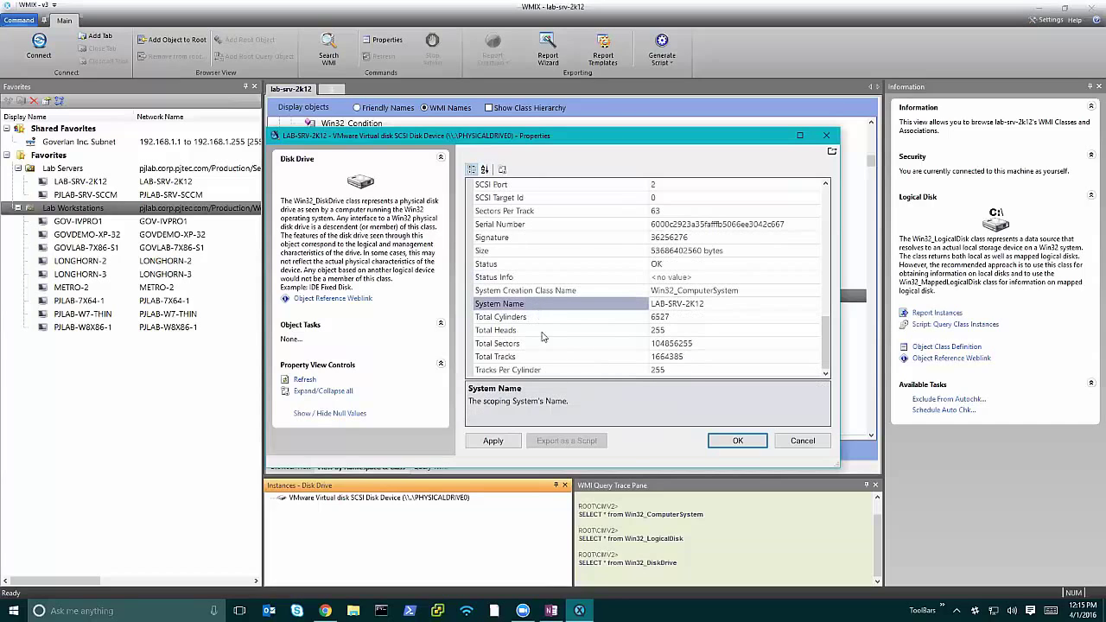
left_click(545, 330)
left_click(556, 345)
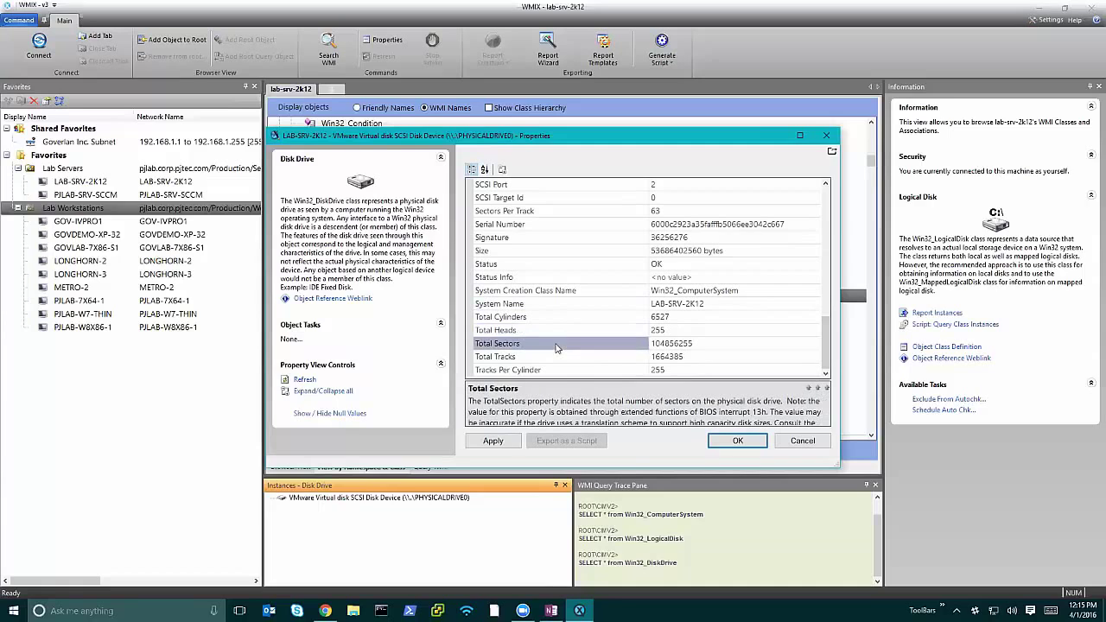
scroll(555, 349, "up", 8)
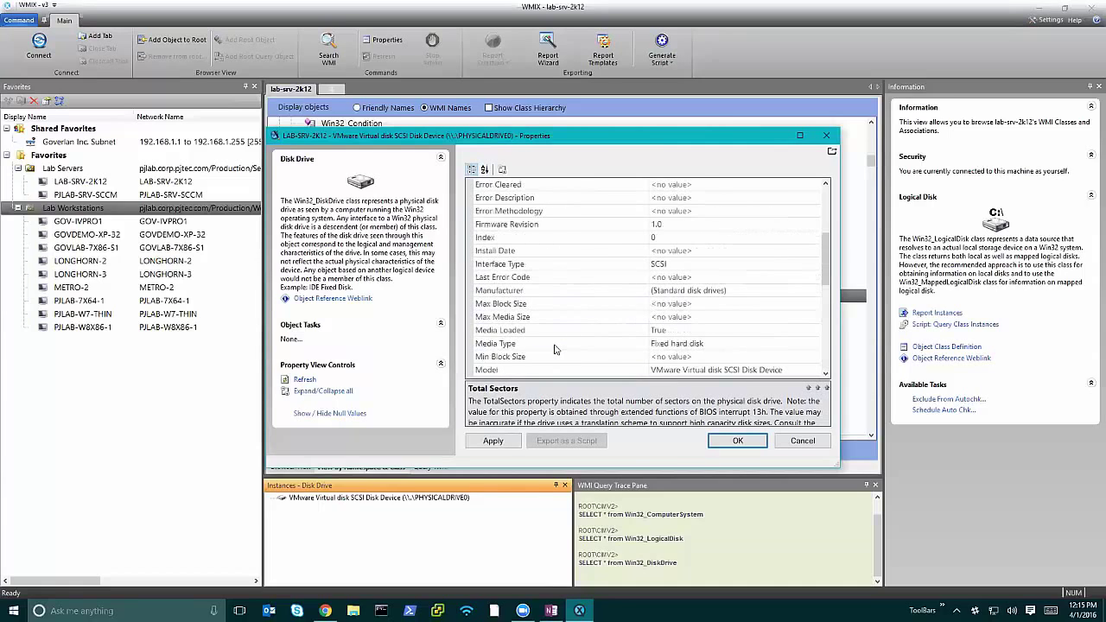
scroll(556, 349, "up", 3)
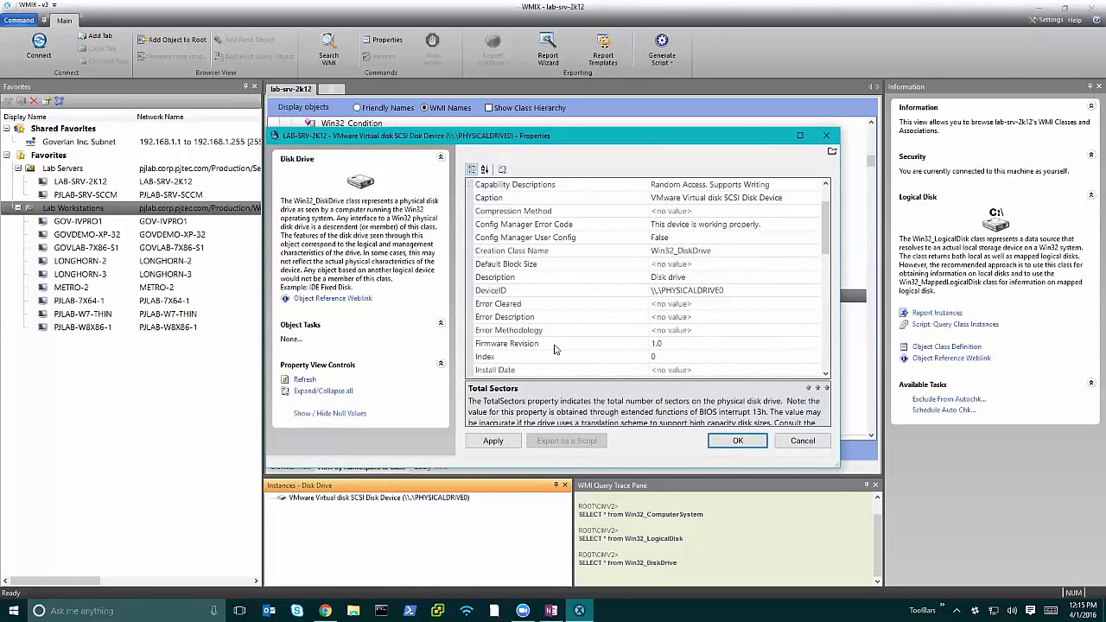
scroll(555, 349, "up", 2)
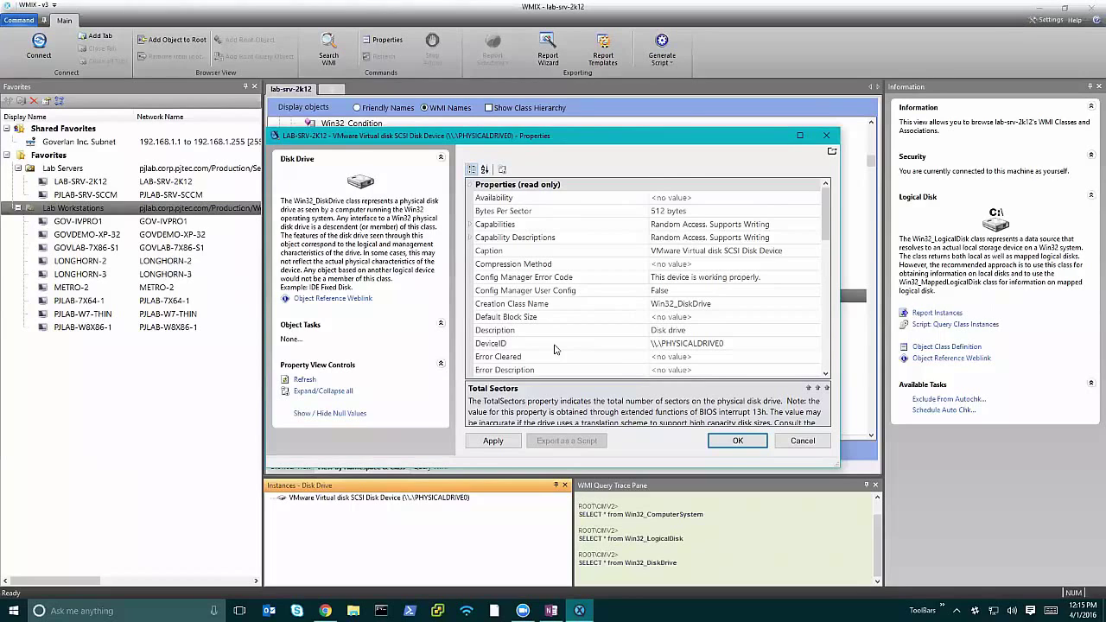
Close the disk's Properties dialog and select the Win32_DfsTarget class.
left_click(547, 303)
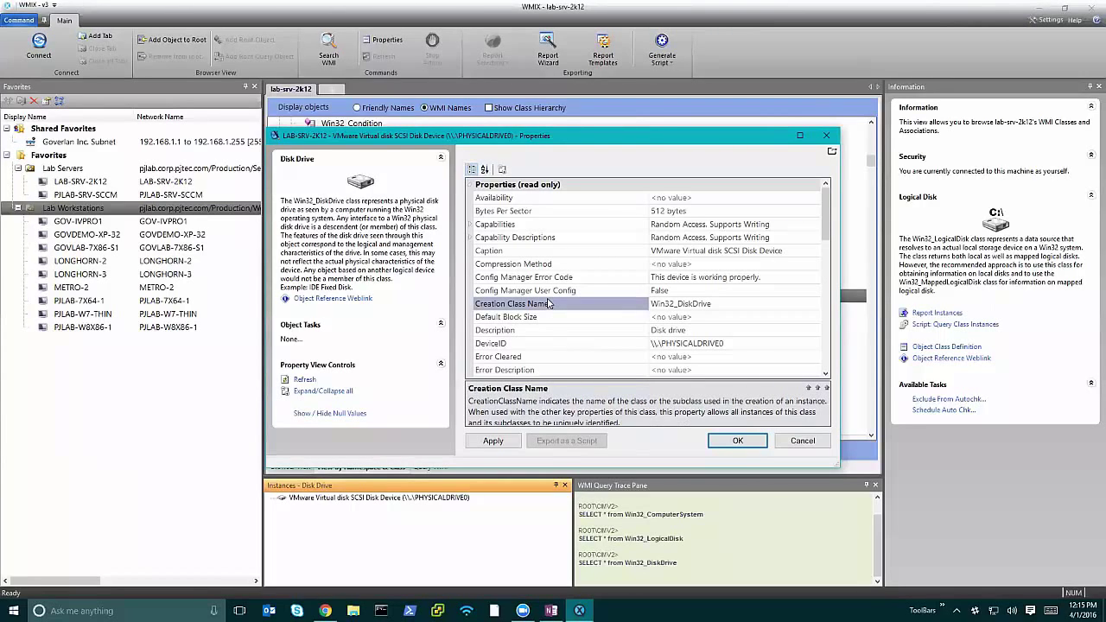
left_click(737, 441)
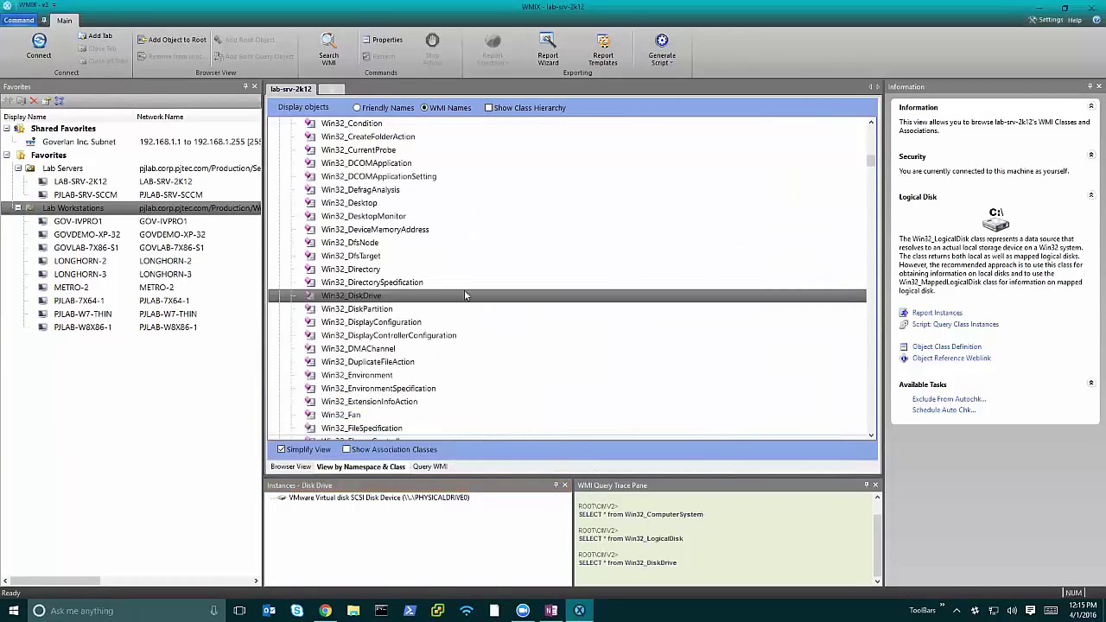
left_click(388, 256)
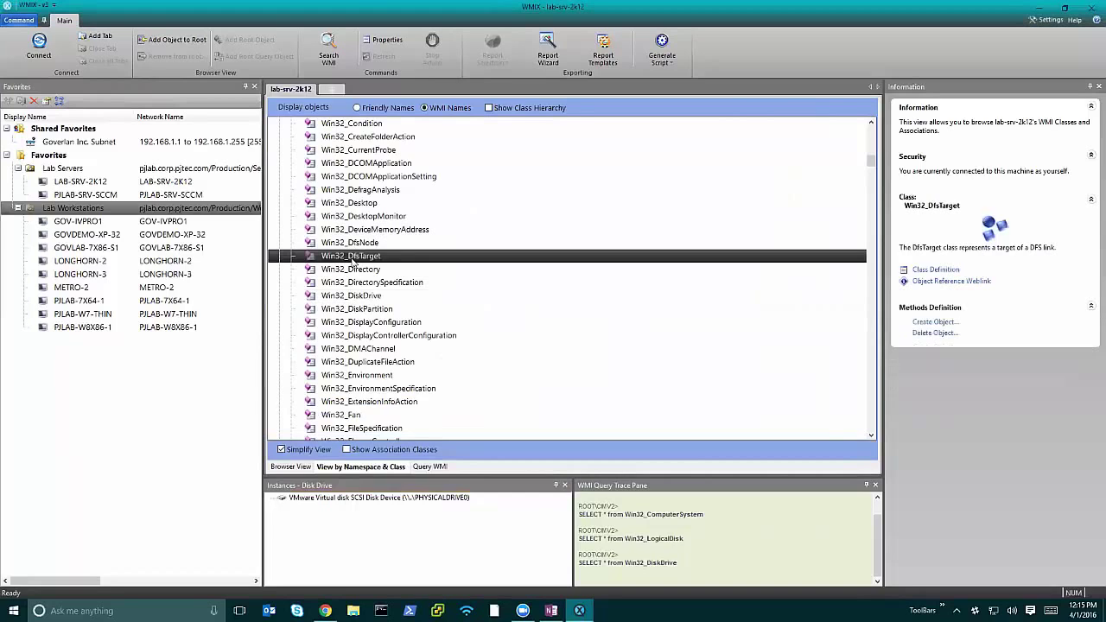
Toggle between Browser View and View by Namespace & Class, then open Search WMI.
left_click(291, 466)
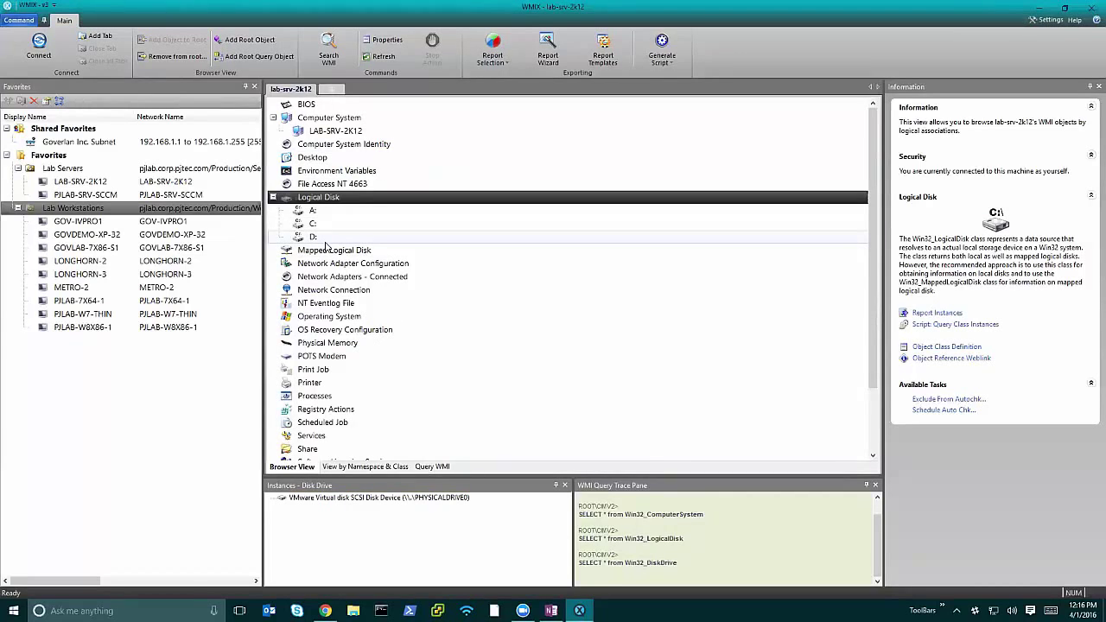
left_click(361, 468)
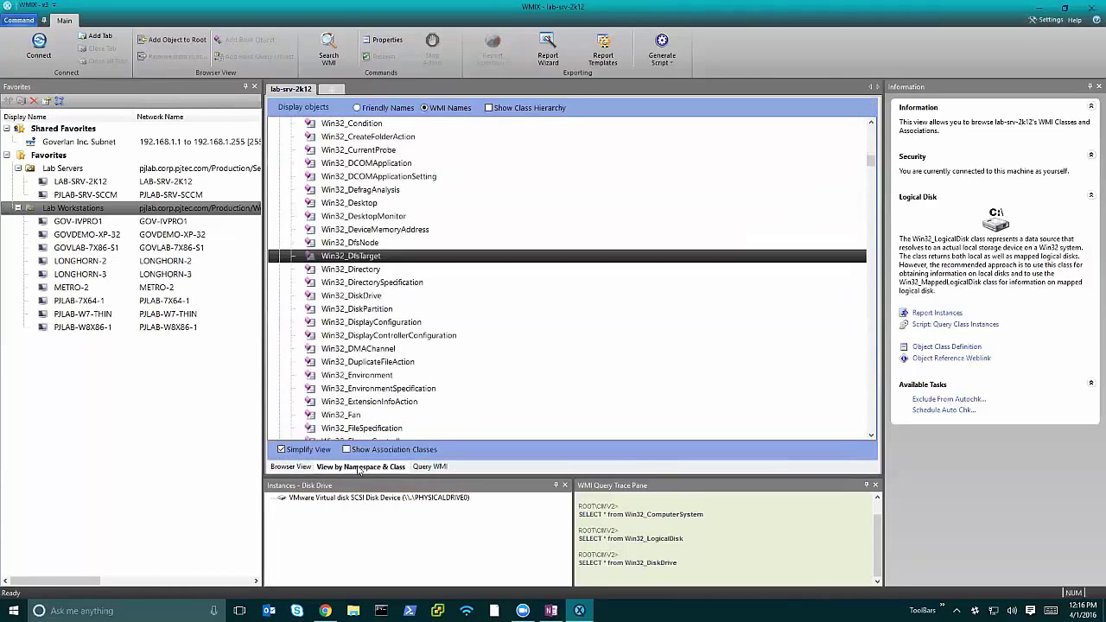
left_click(294, 466)
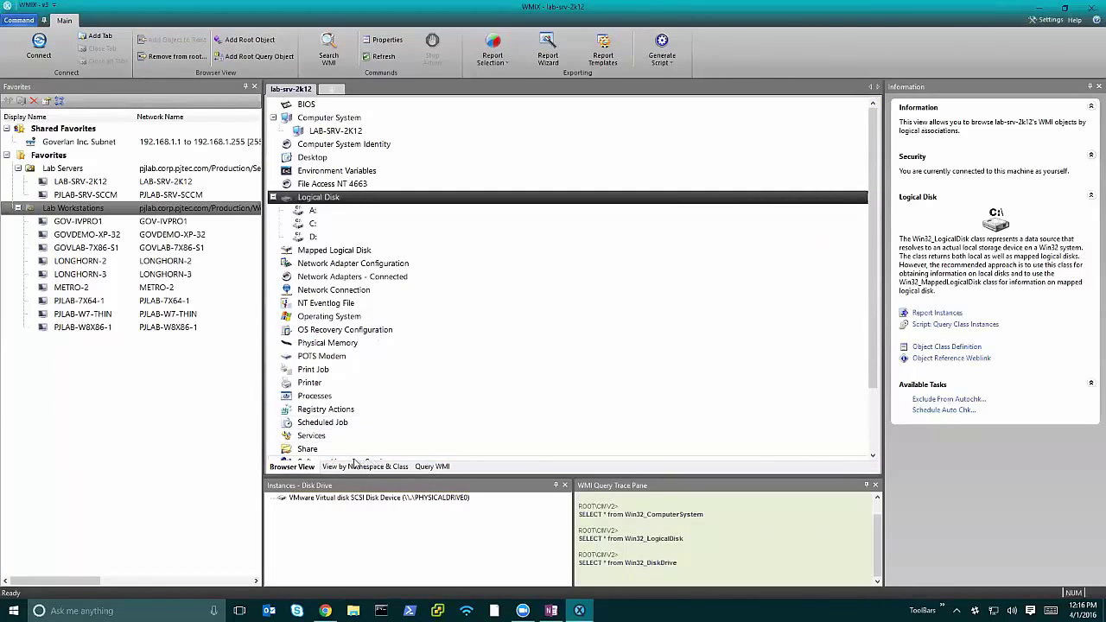
left_click(327, 50)
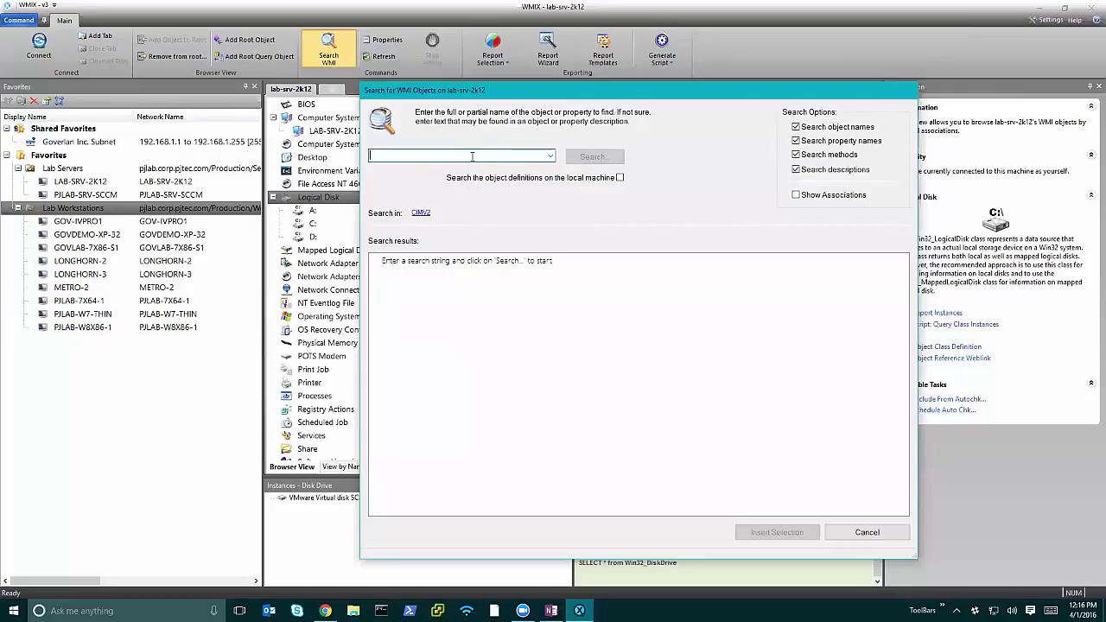
Search Root\CIMV2 for WMI objects and properties matching 'Ping'.
type("Win32_PingStatus")
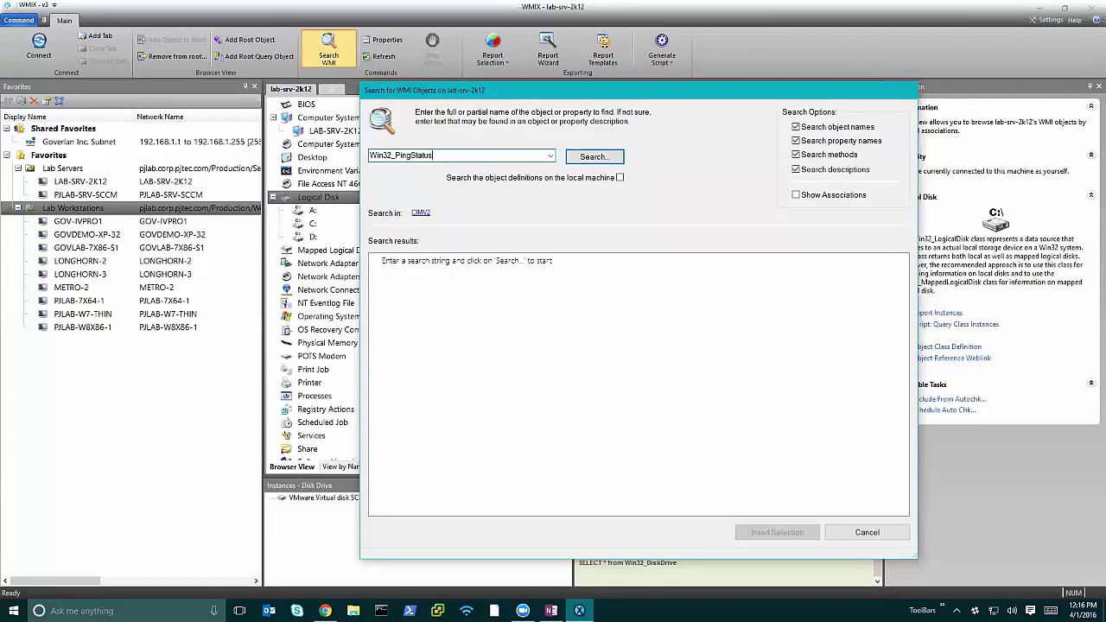
key("BackSpace")
key("BackSpace")
key("BackSpace")
key("BackSpace")
key("BackSpace")
key("BackSpace")
key("BackSpace")
key("BackSpace")
key("BackSpace")
key("BackSpace")
key("BackSpace")
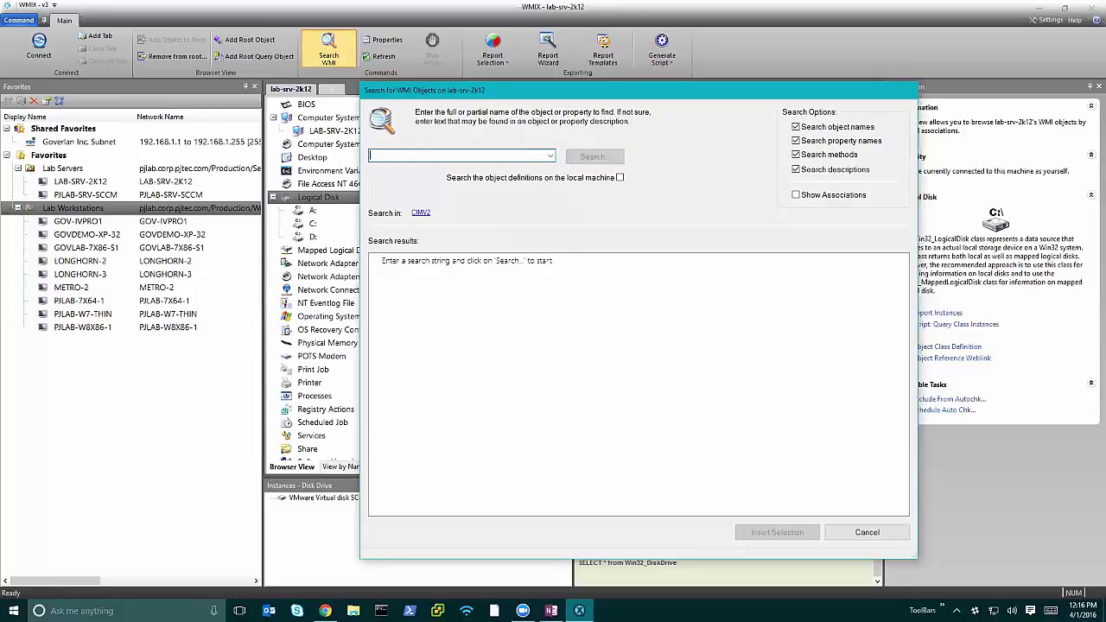
type("Ping")
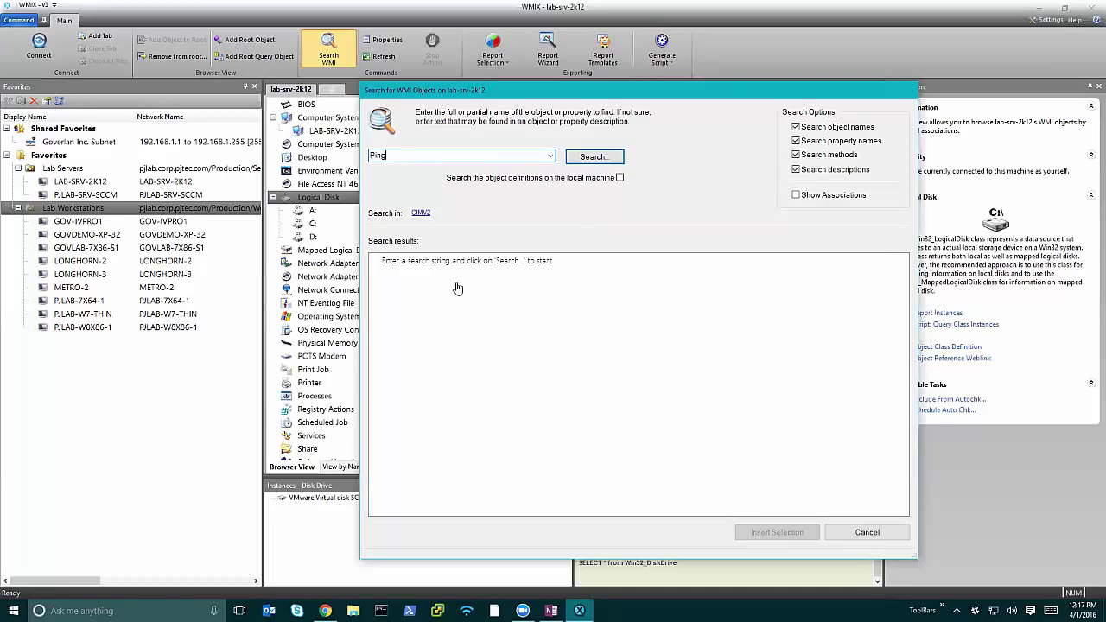
left_click(609, 161)
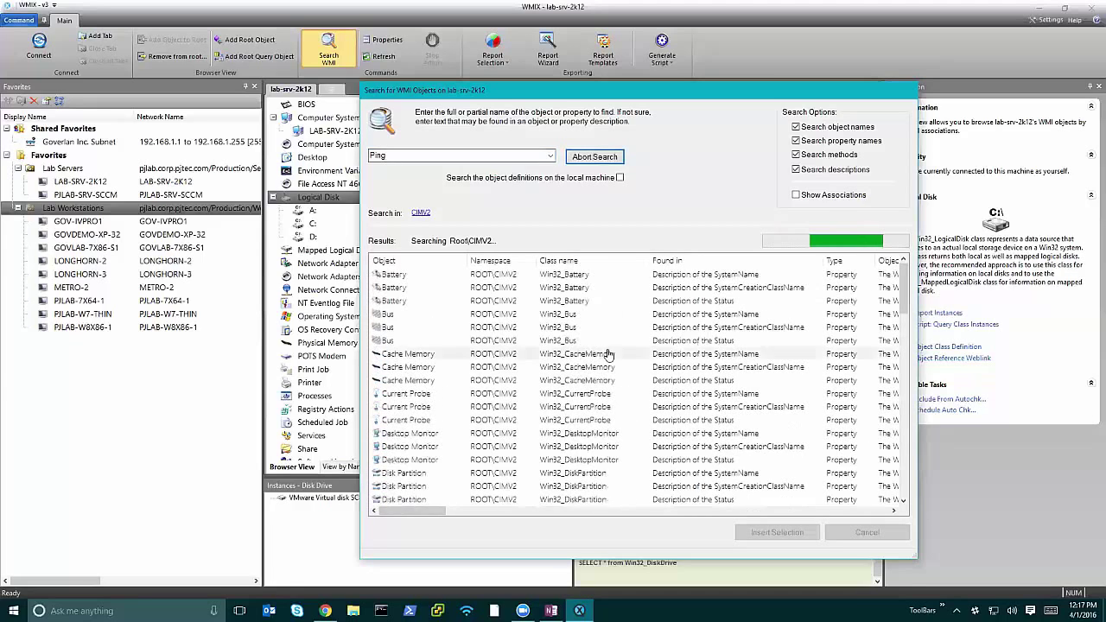
left_click(609, 355)
scroll(605, 350, "down", 10)
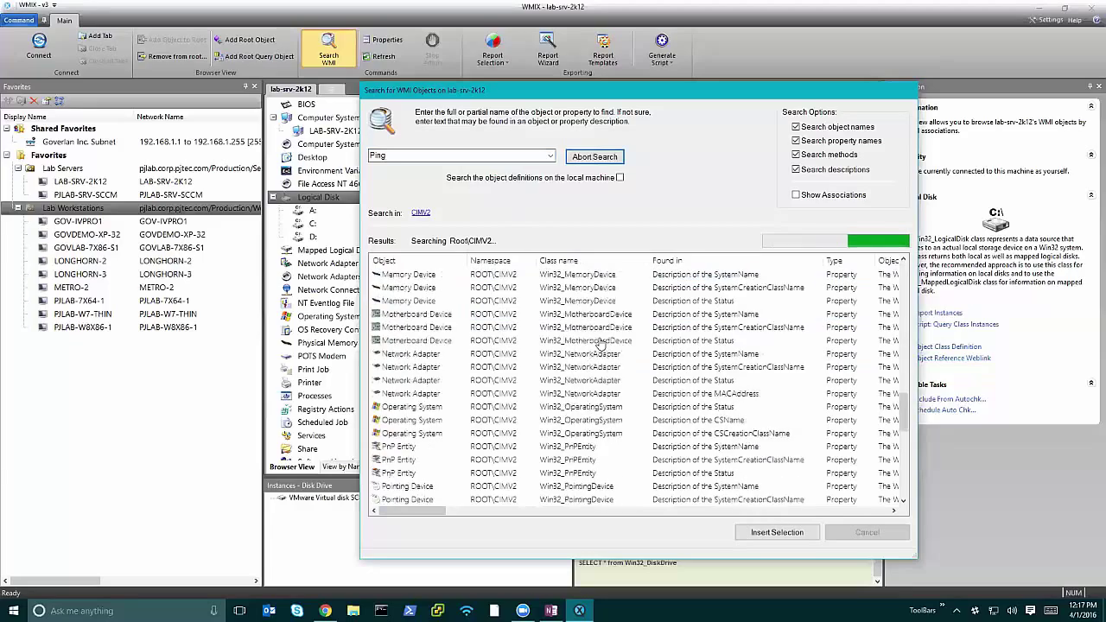
scroll(603, 345, "down", 10)
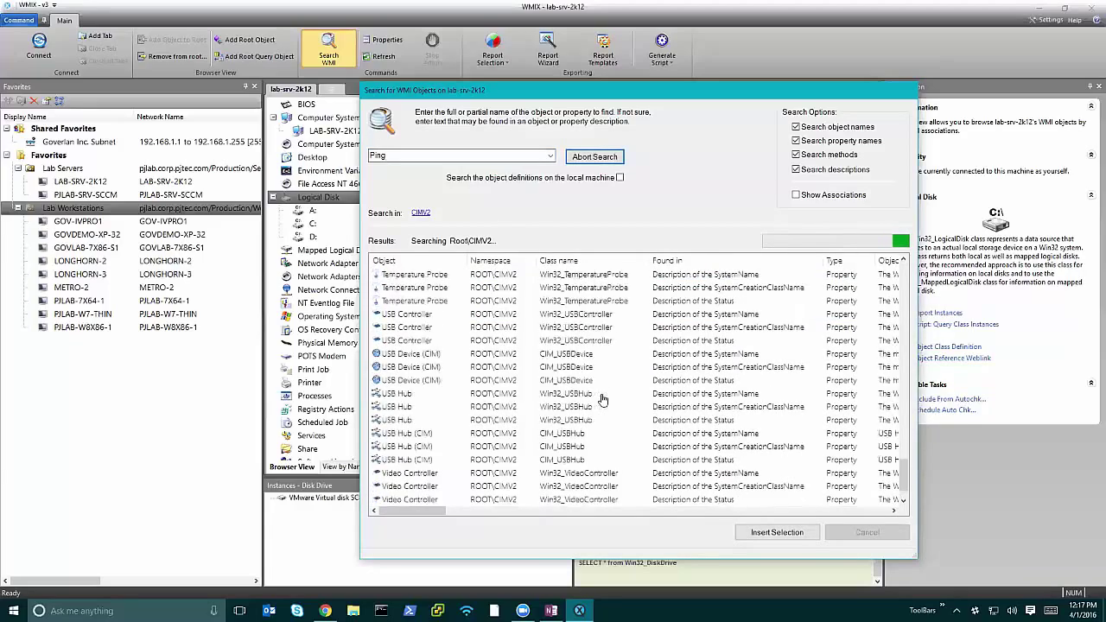
scroll(600, 400, "up", 15)
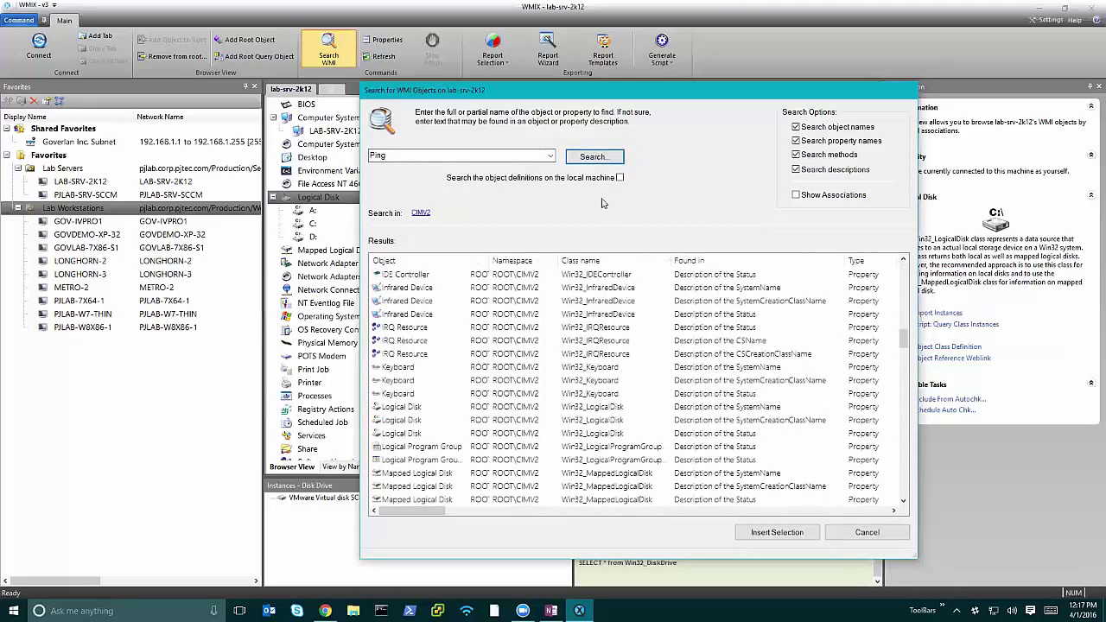
scroll(602, 423, "up", 15)
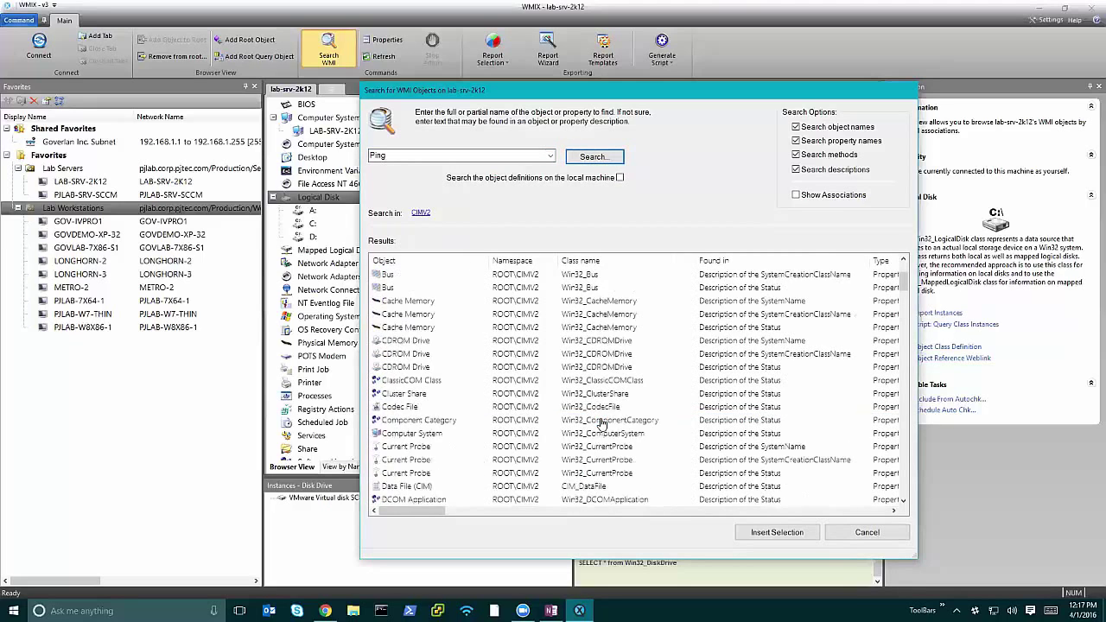
scroll(603, 422, "up", 4)
scroll(581, 335, "down", 6)
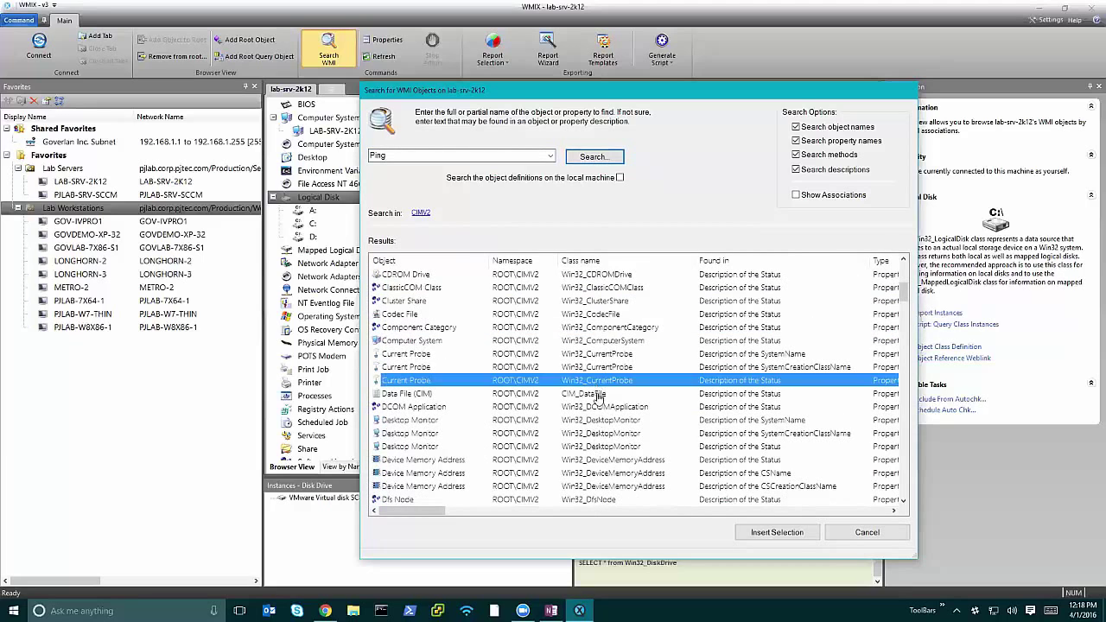
scroll(605, 385, "down", 4)
left_click(610, 408)
scroll(613, 473, "down", 15)
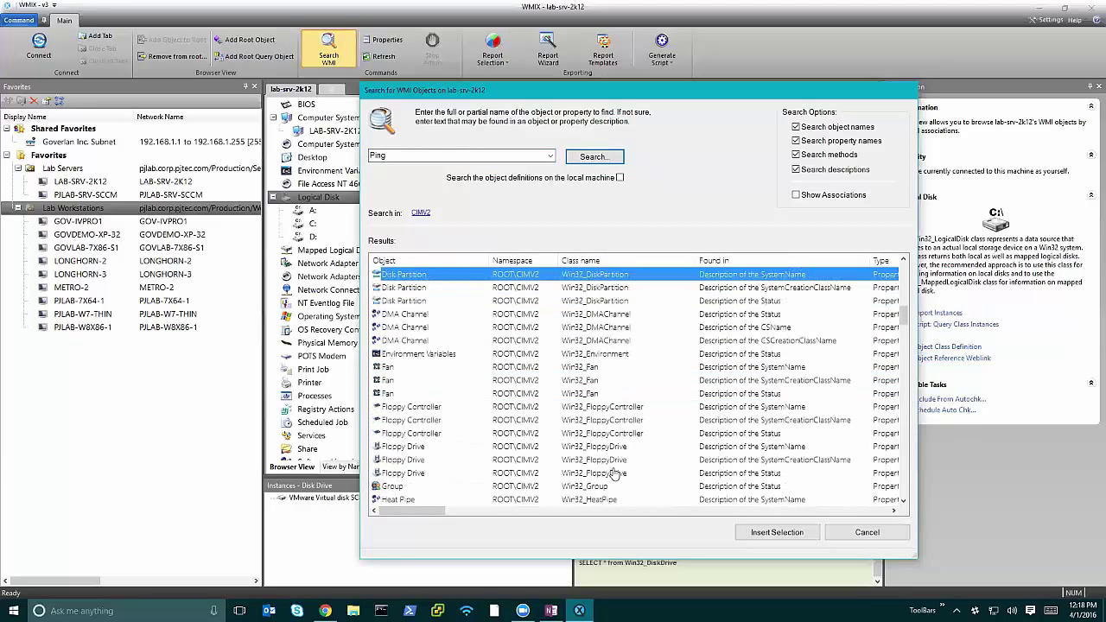
scroll(613, 473, "down", 16)
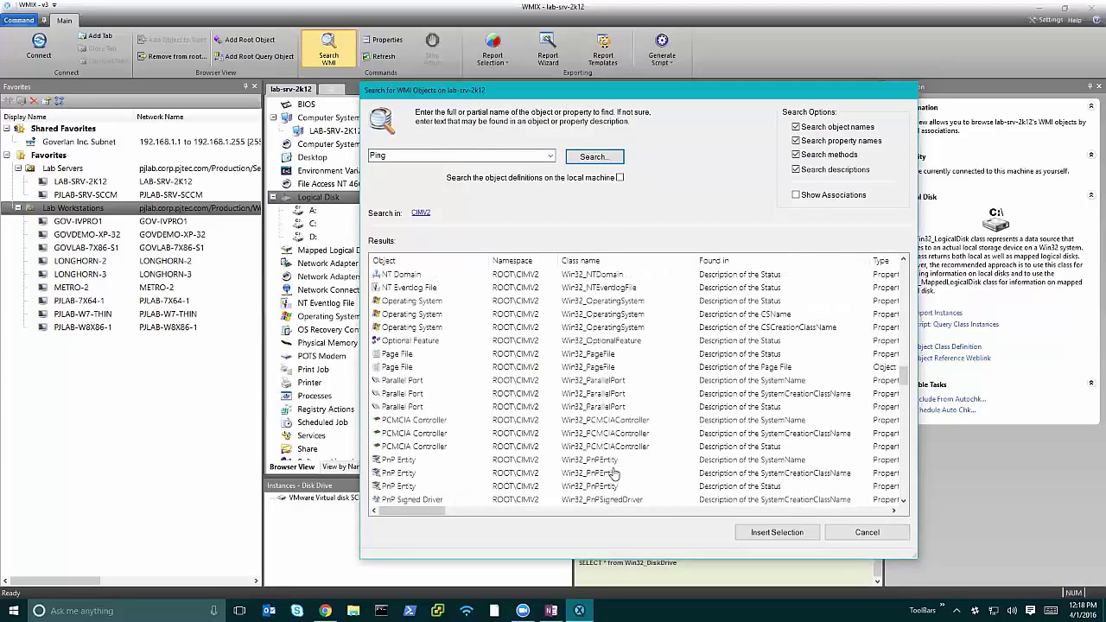
scroll(614, 473, "up", 2)
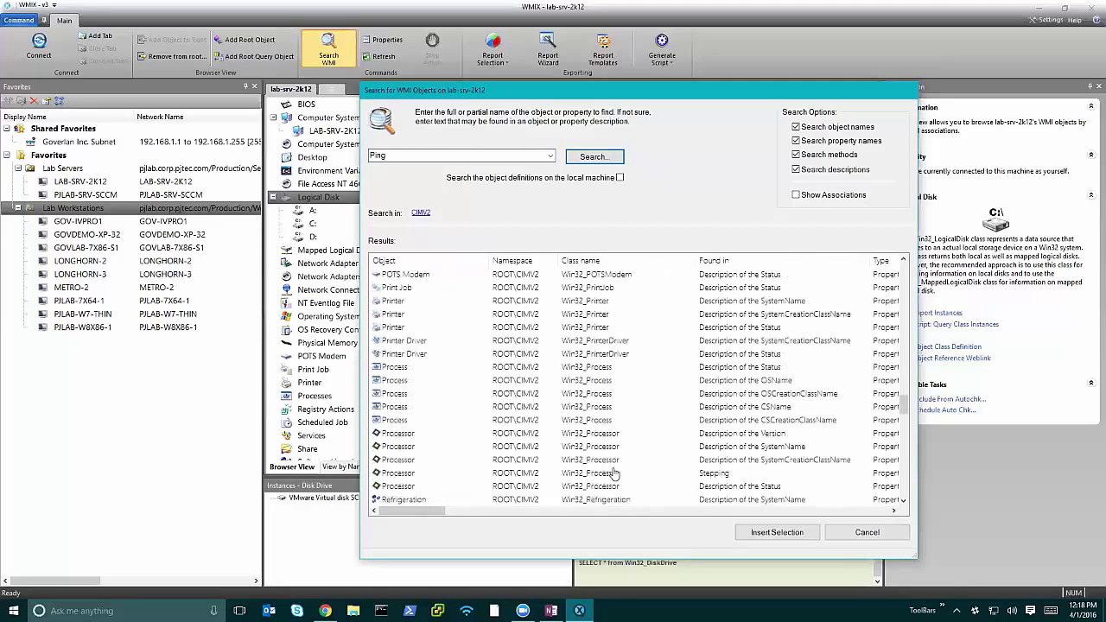
scroll(613, 474, "up", 2)
scroll(614, 474, "down", 20)
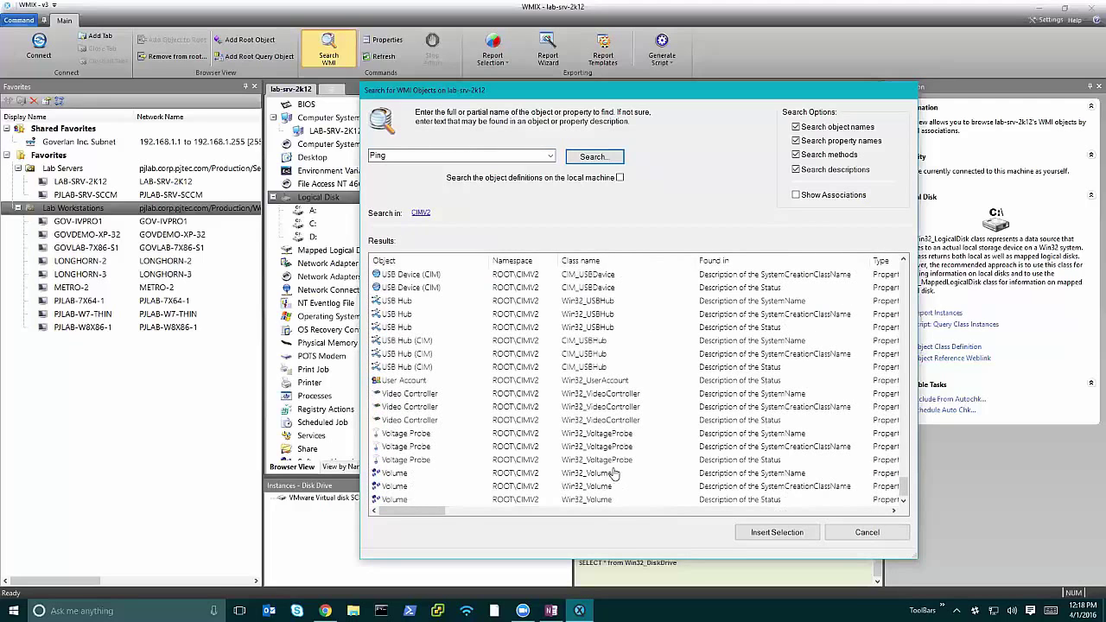
left_click(435, 157)
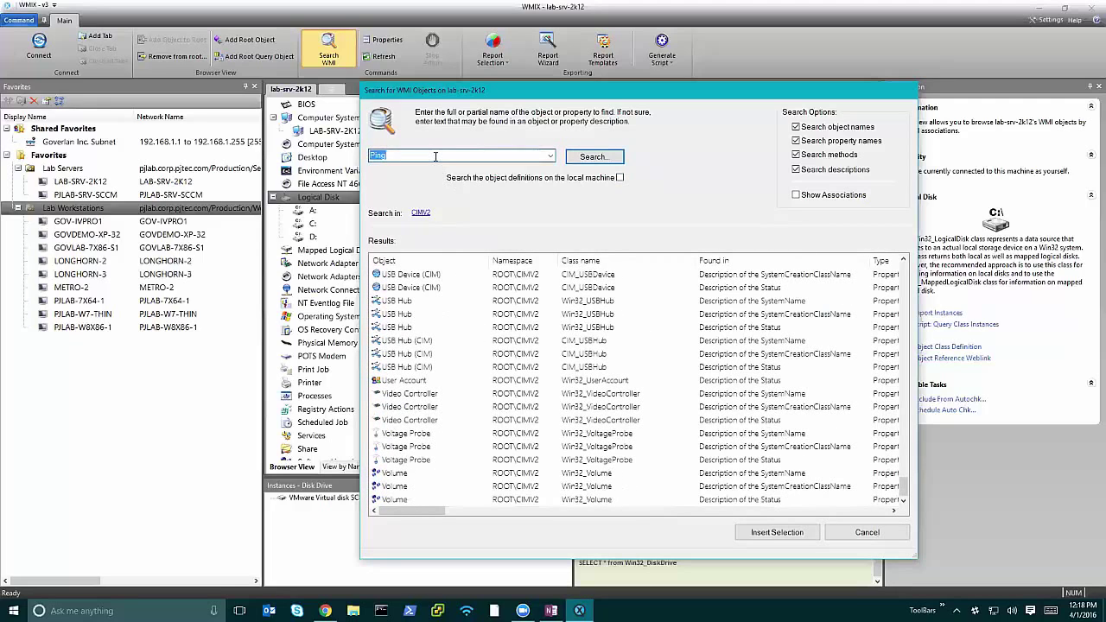
Search for the Win32_PingStatus class and insert Ping Status into the browser tree.
type("Win43")
type("_Pin")
key("Return")
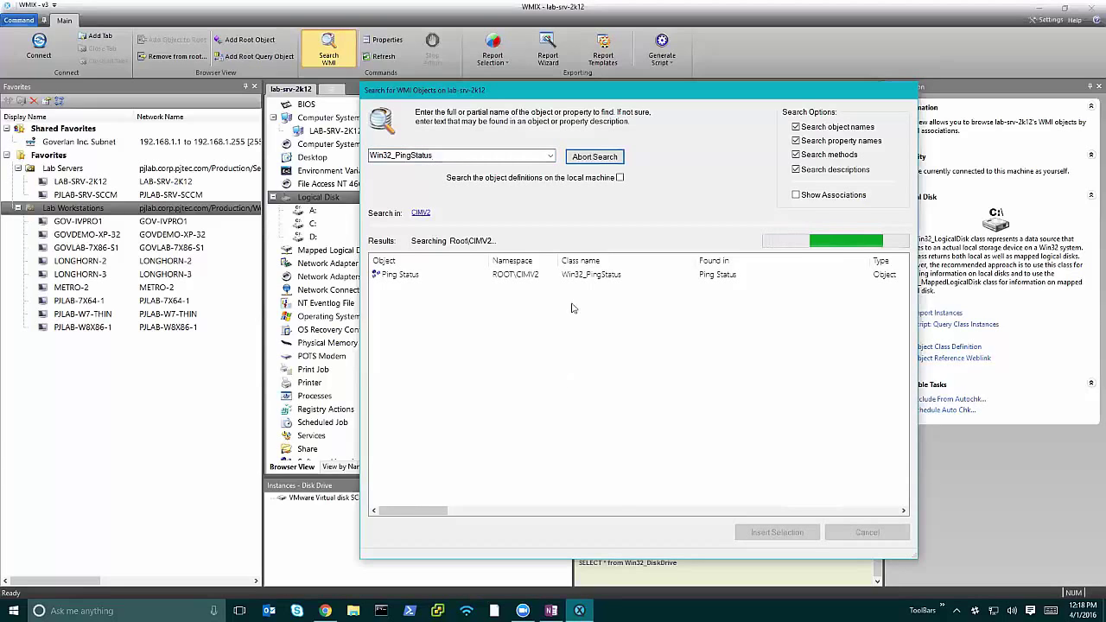
left_click(602, 159)
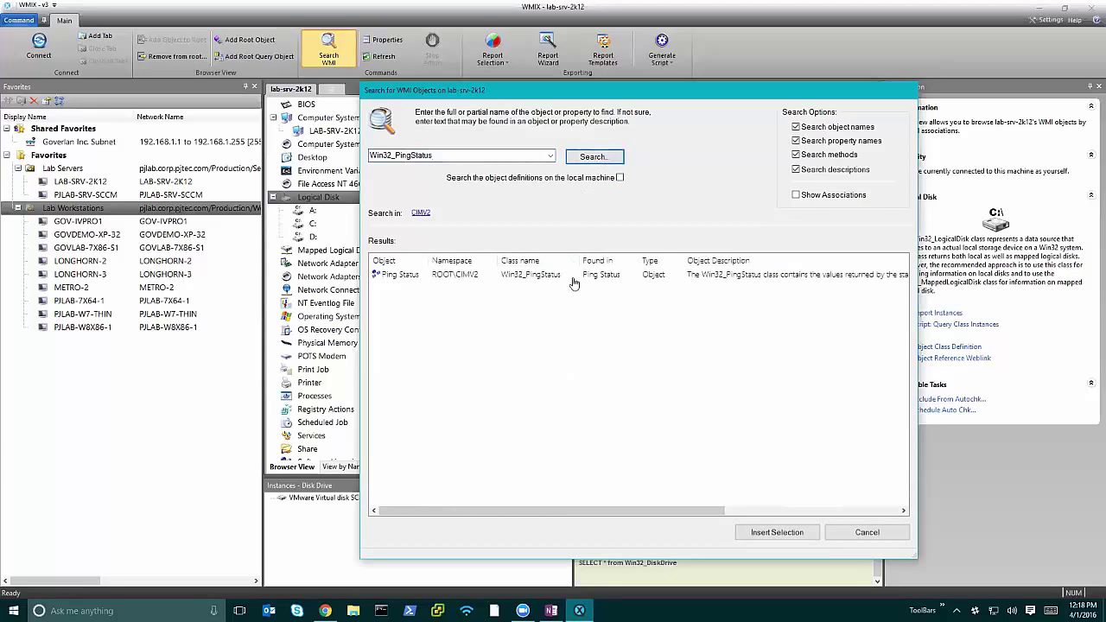
left_click(572, 276)
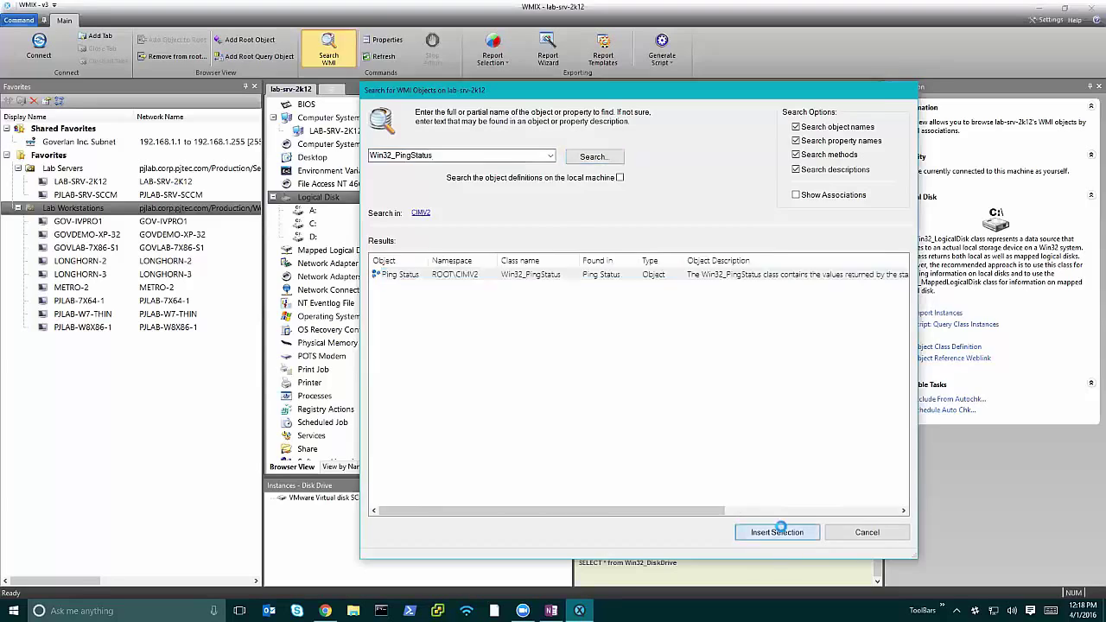
left_click(780, 532)
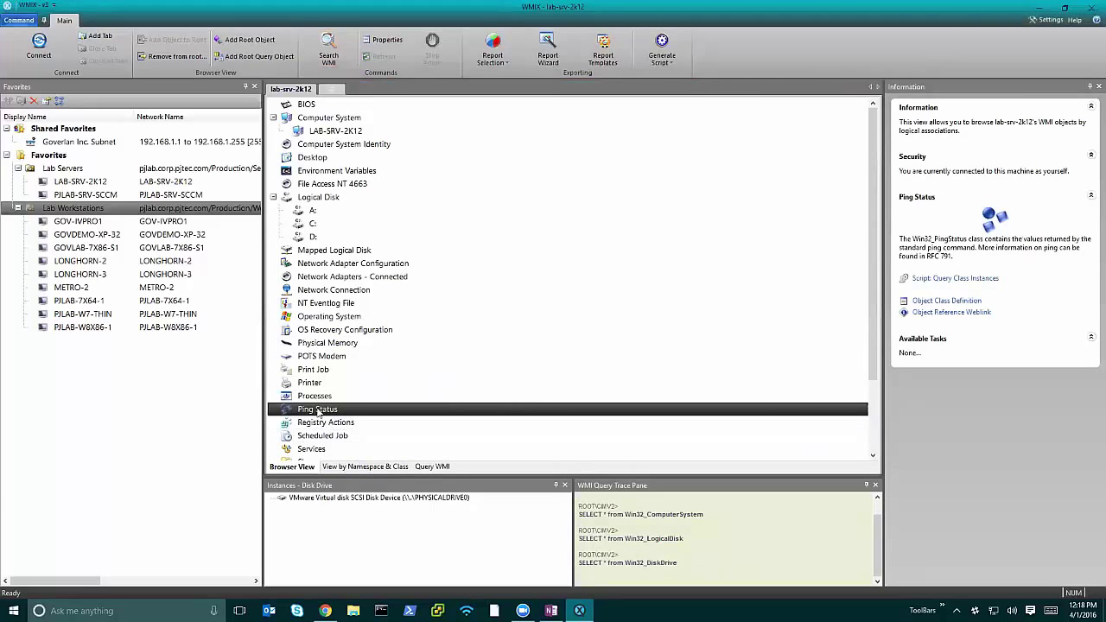
Try a Query Class Instances script on Ping Status, dismiss the error, and show Namespace & Class view.
right_click(318, 412)
left_click(333, 415)
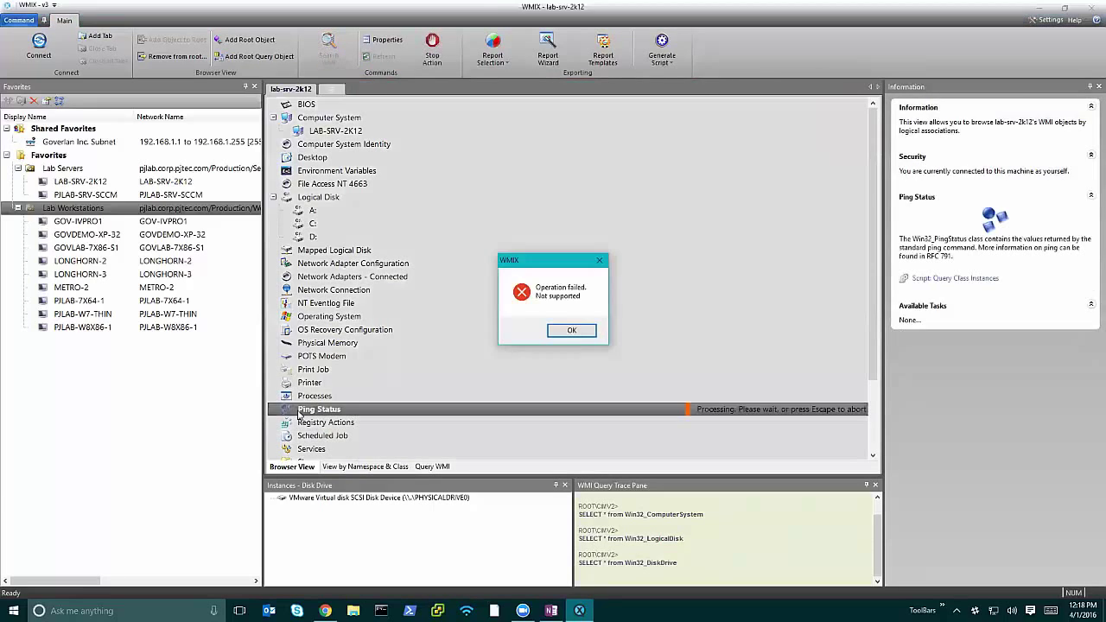
left_click(572, 331)
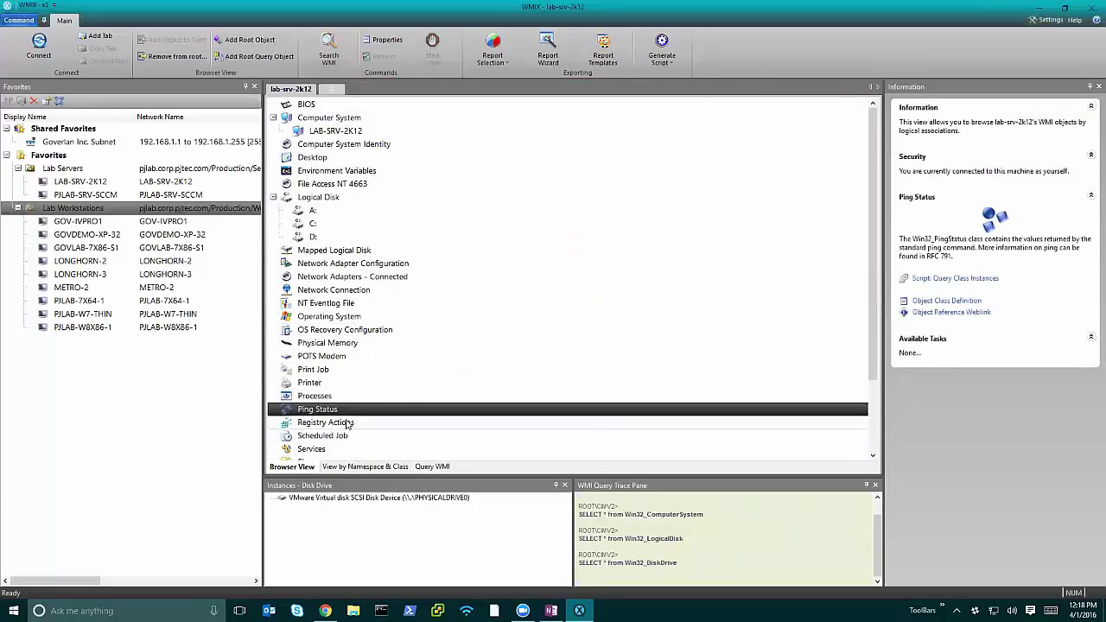
left_click(364, 466)
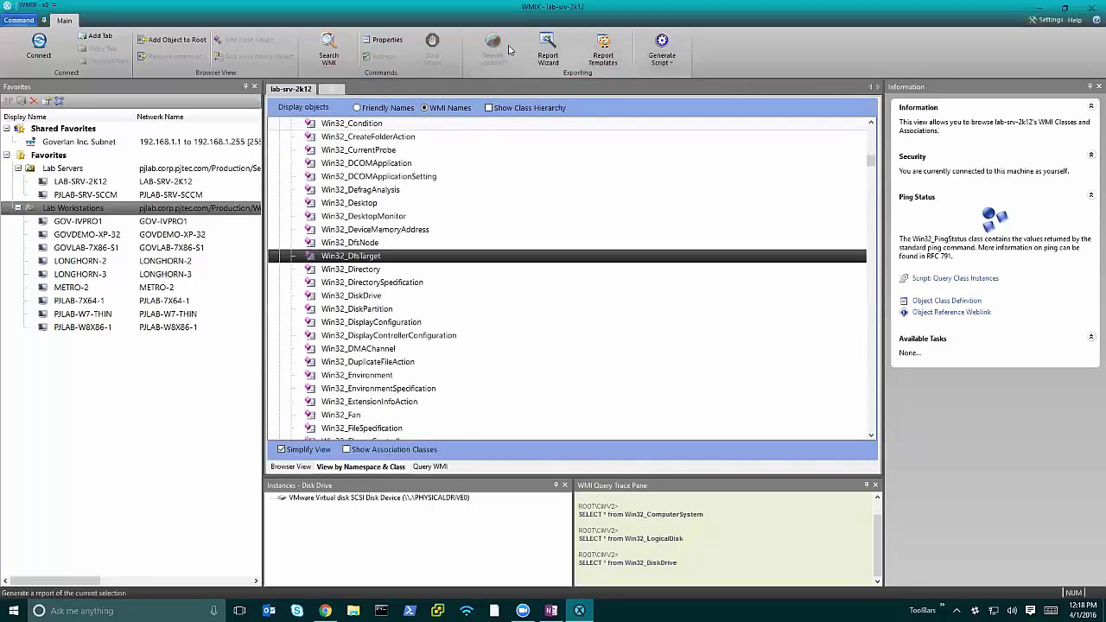
Search for Win32_PingStatus and set focus on the Ping Status result in the class listing.
left_click(328, 47)
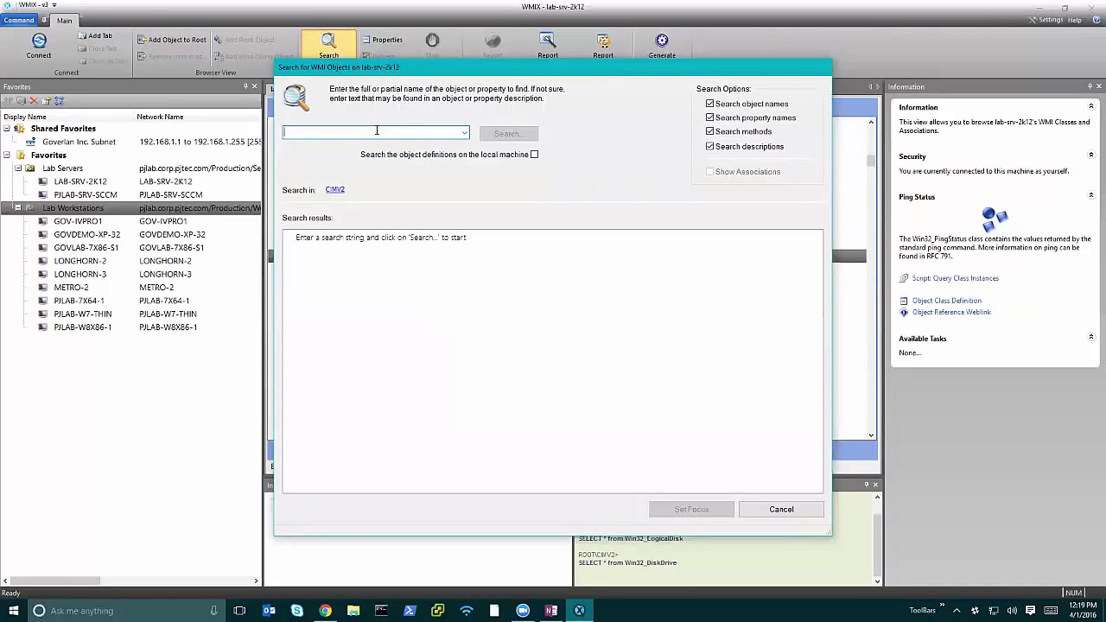
type("Win32_PingStatus")
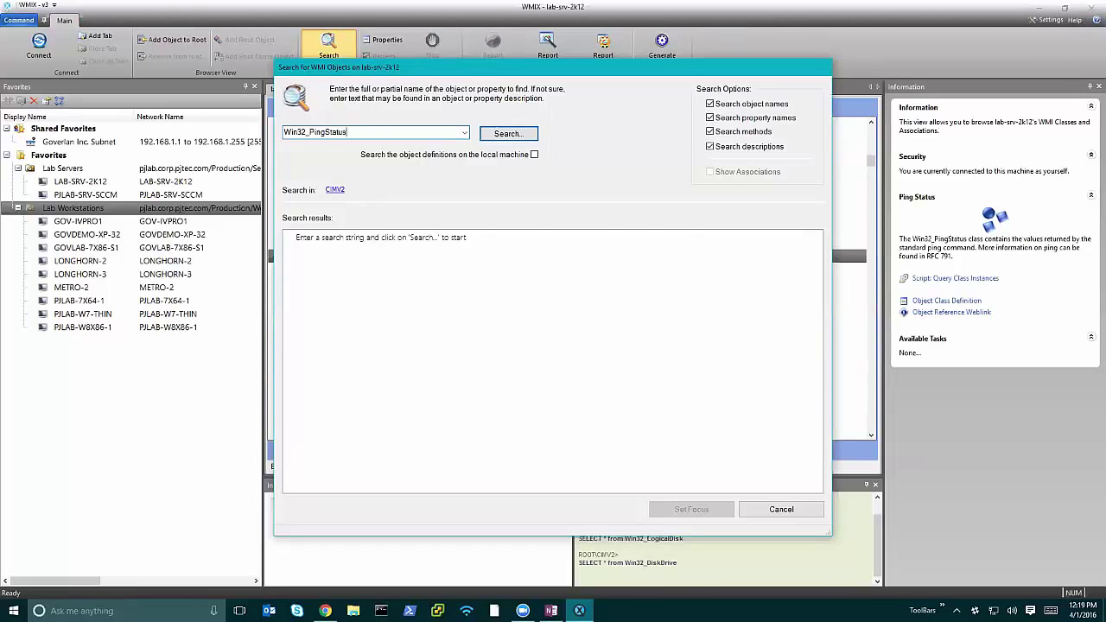
key("Return")
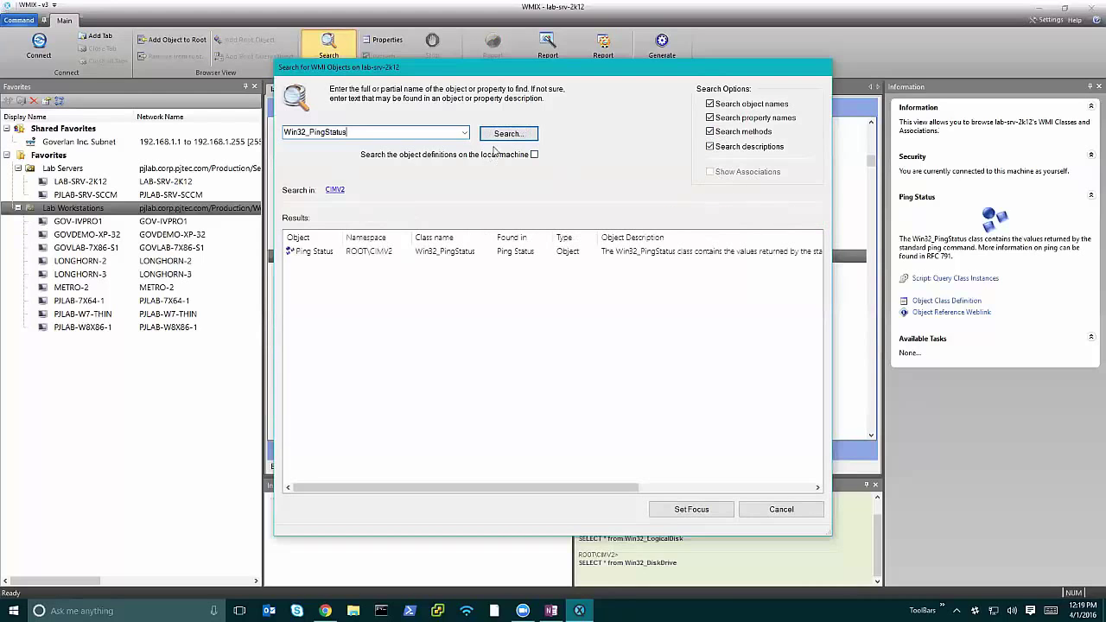
left_click(423, 253)
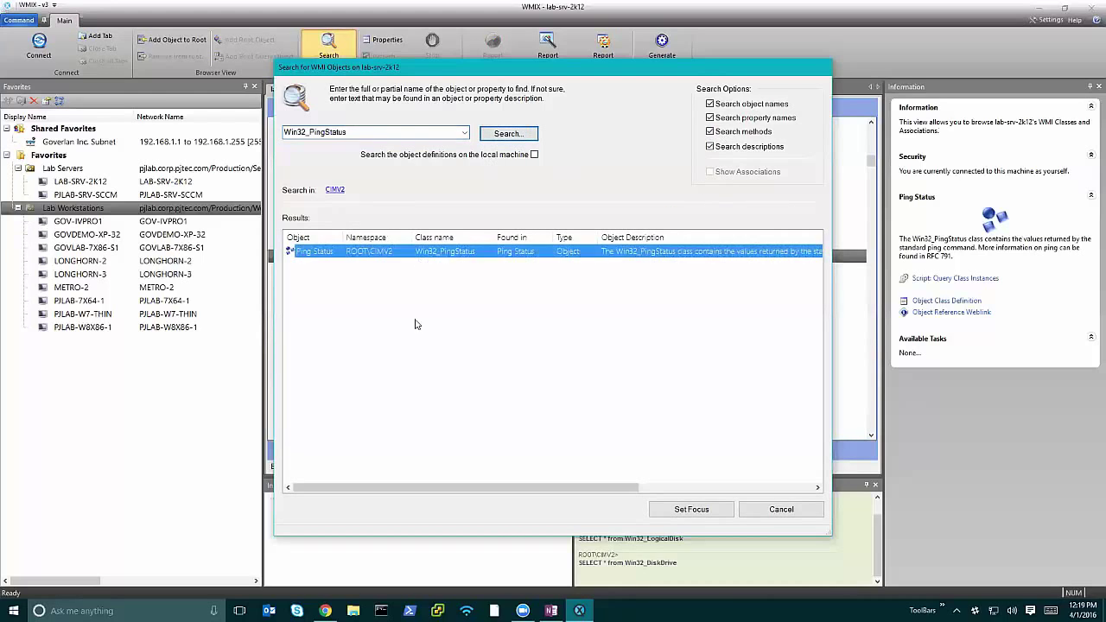
left_click(678, 511)
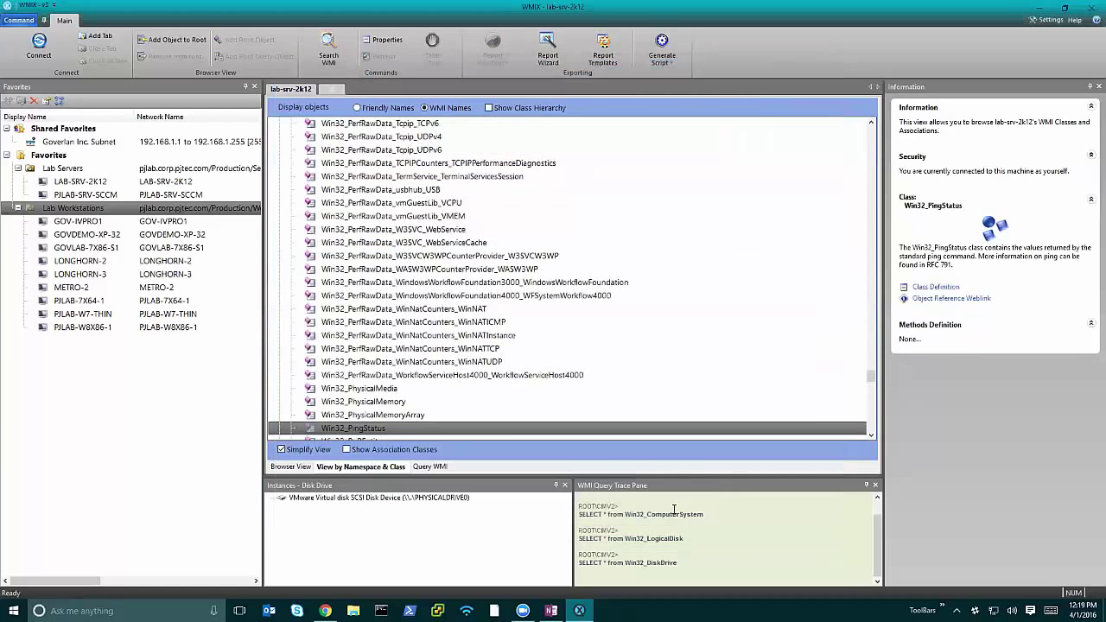
left_click(337, 432)
scroll(337, 432, "down", 3)
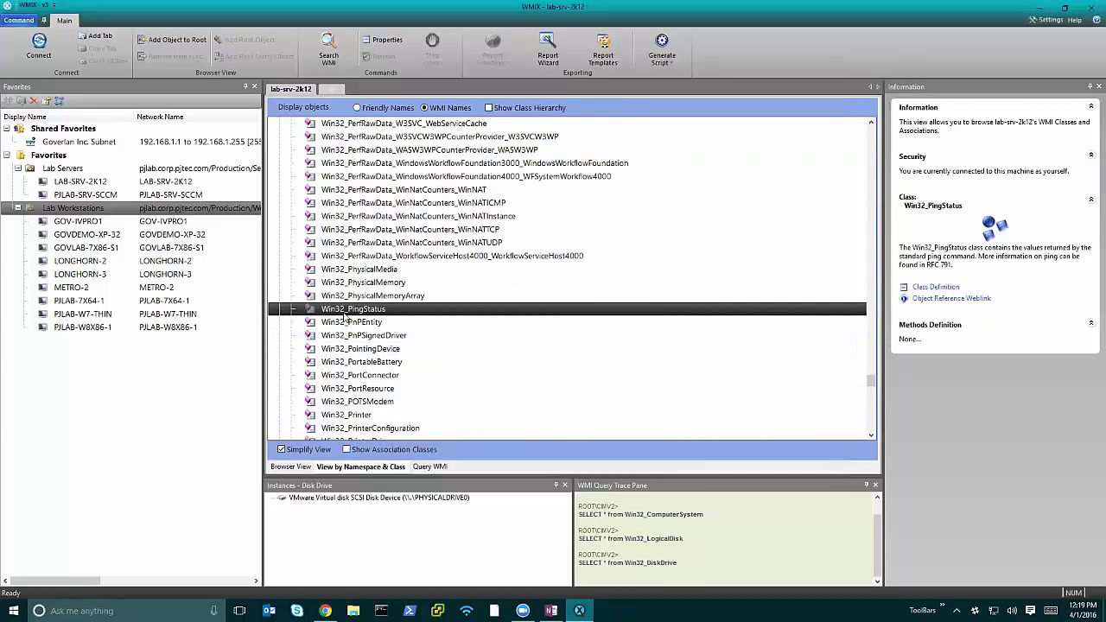
key("shift+F10")
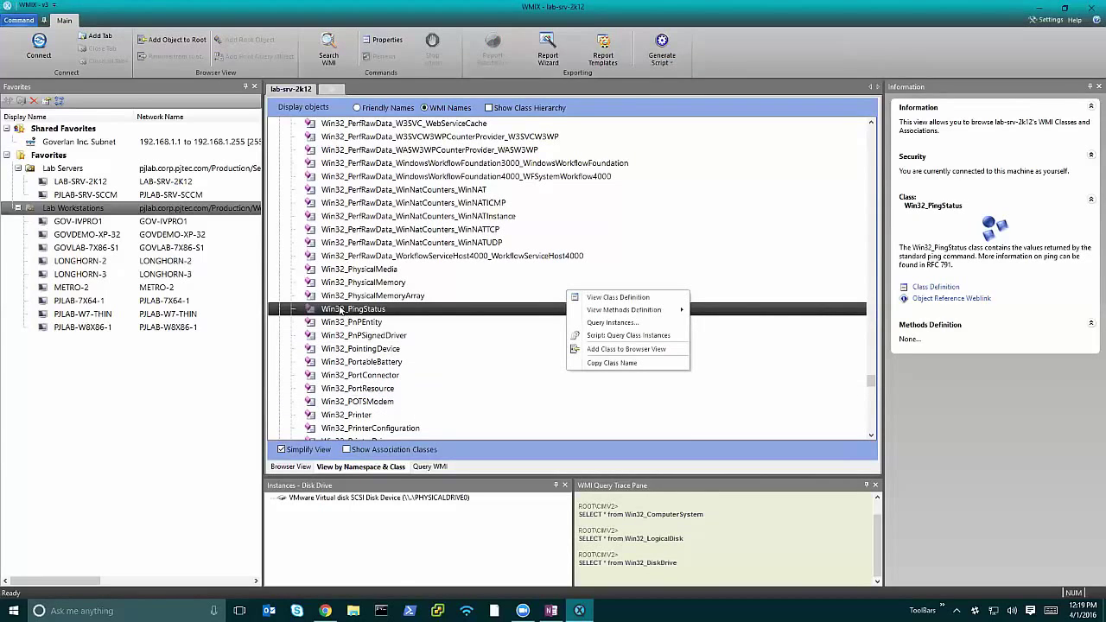
key("Escape")
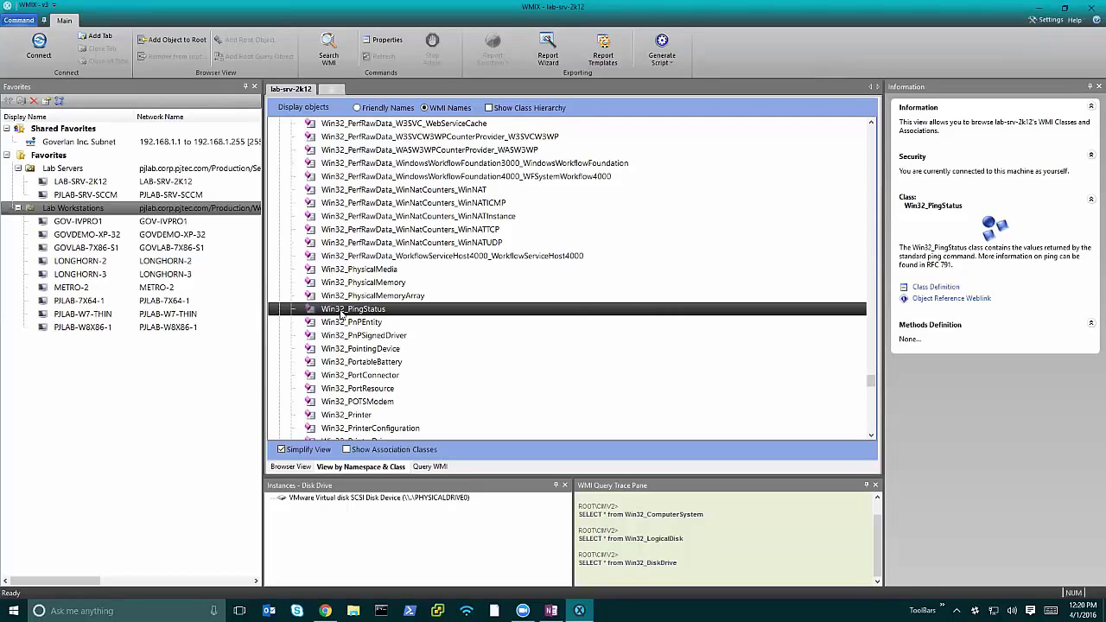
right_click(342, 313)
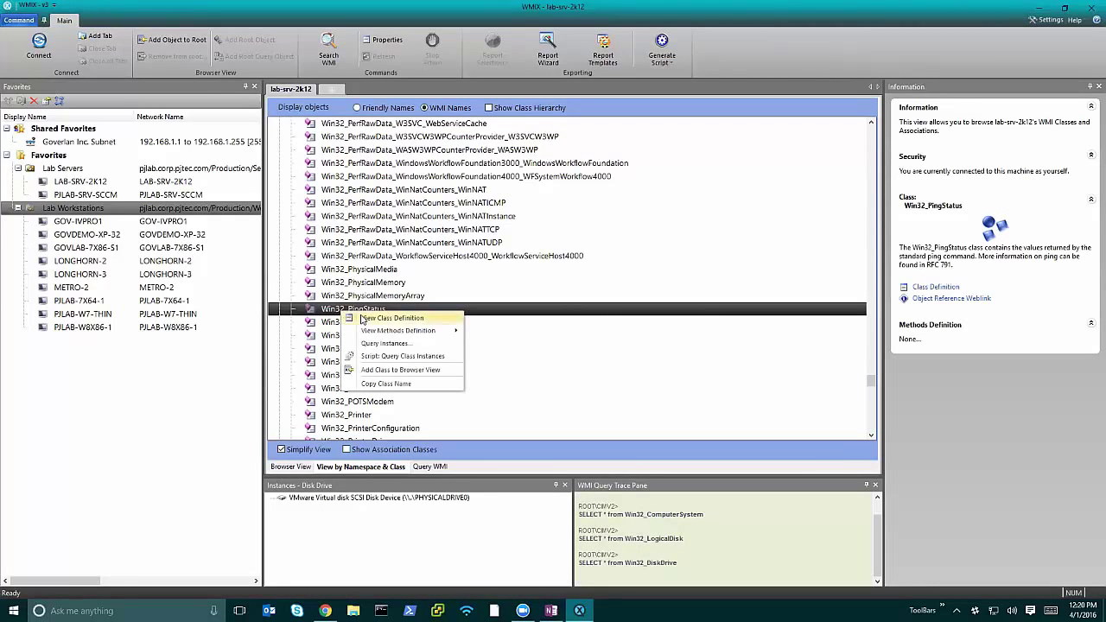
left_click(326, 310)
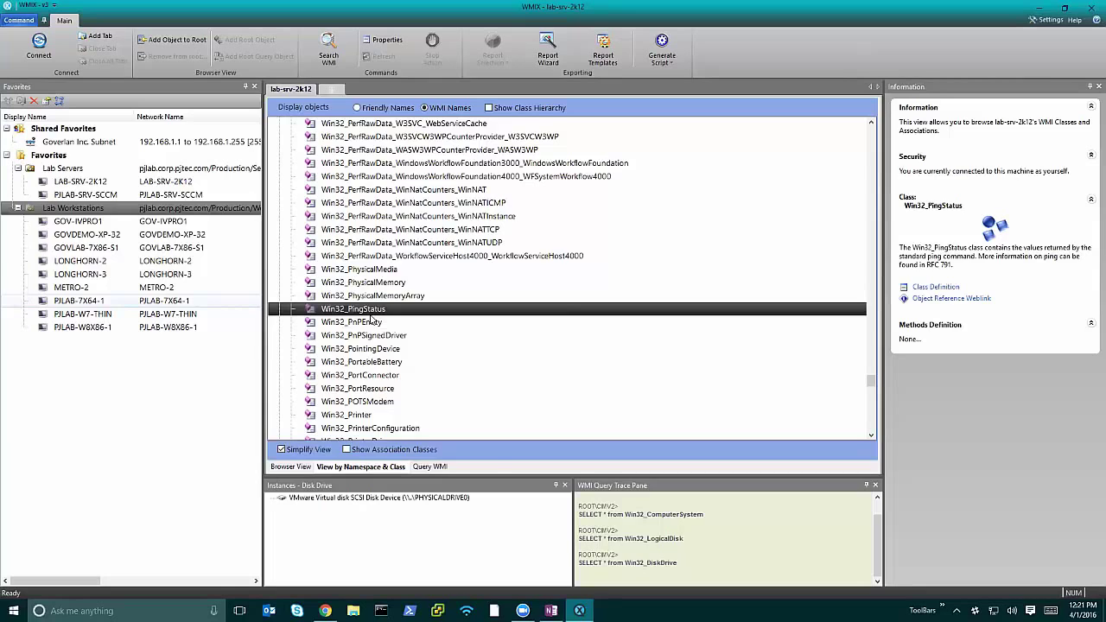
Switch to the Query WMI view with an empty WQL query box for ROOT\CIMV2.
left_click(432, 468)
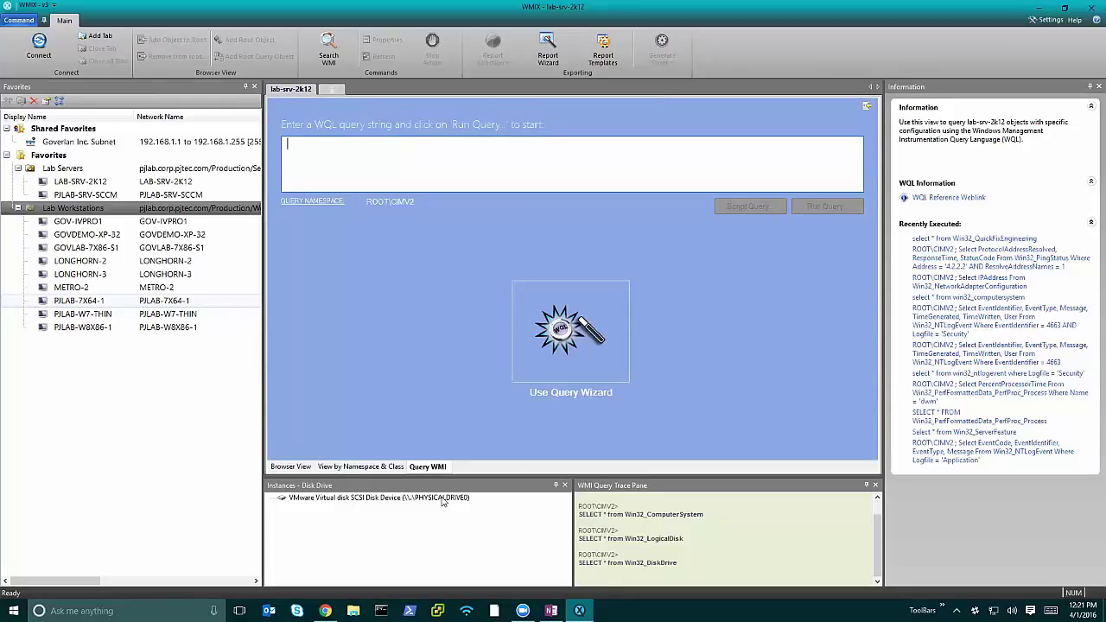
double_click(442, 498)
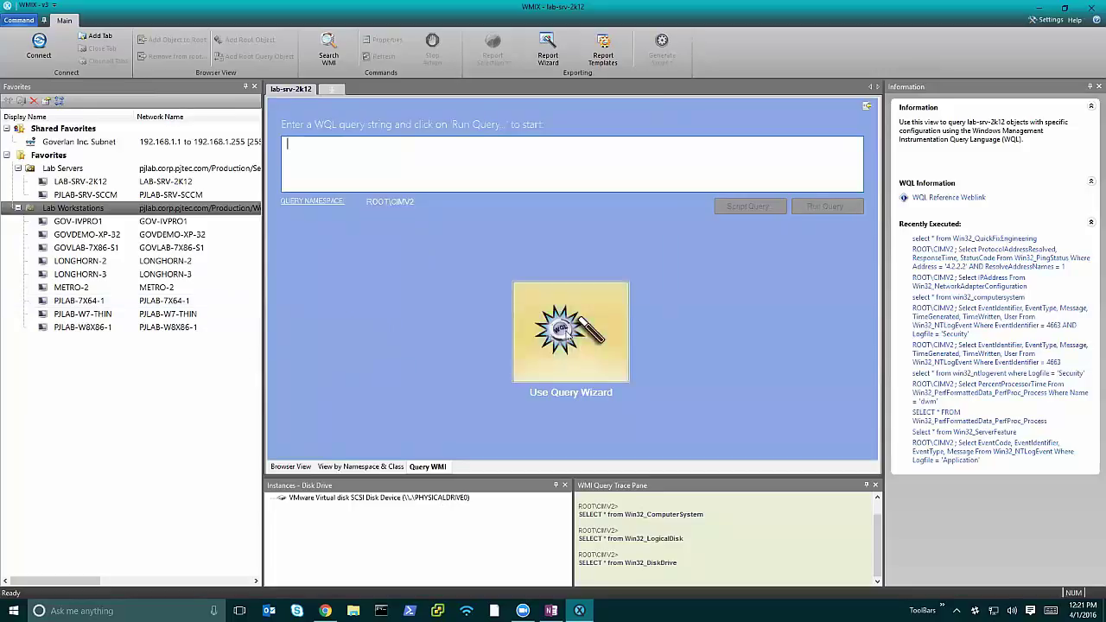
Start the Query Creator Wizard, set the WMI class to Win32_PingStatus, and advance to property selection.
left_click(565, 337)
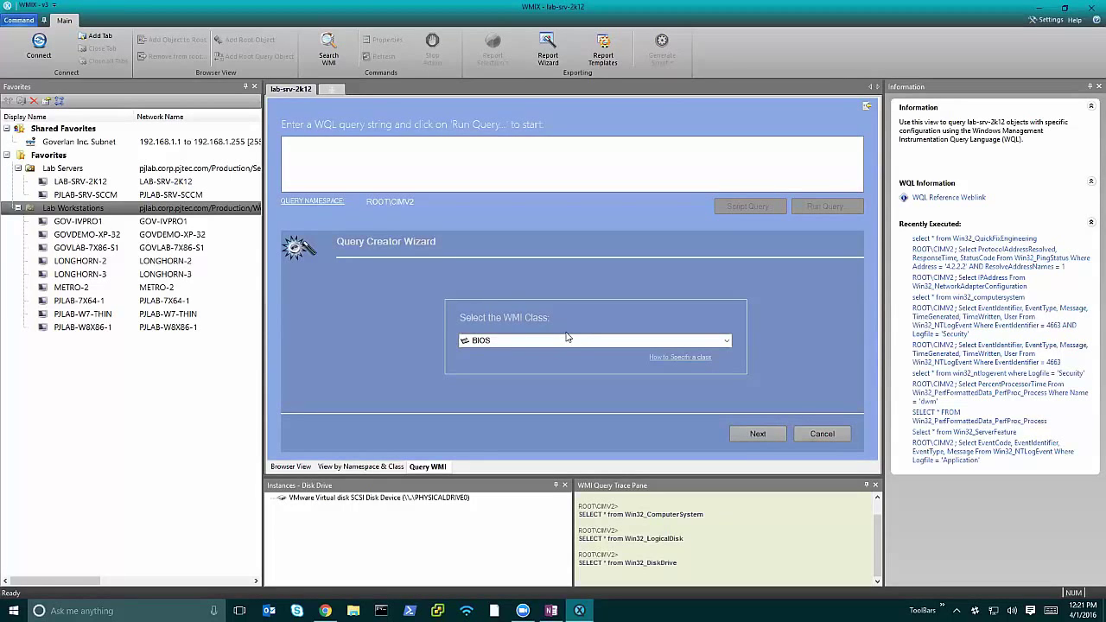
left_click(727, 341)
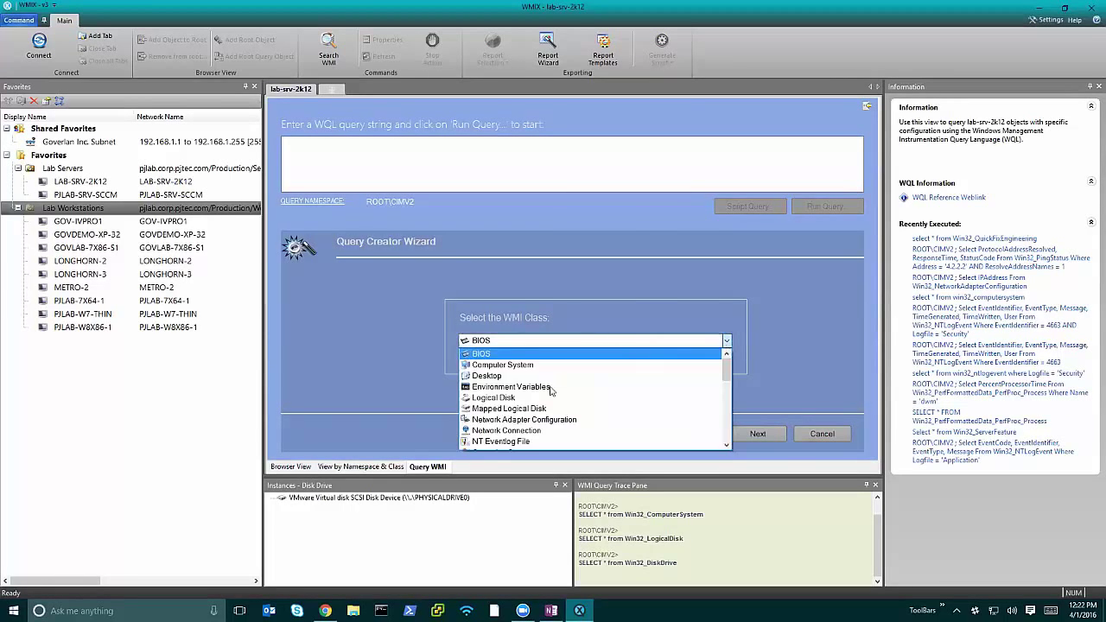
scroll(550, 391, "down", 10)
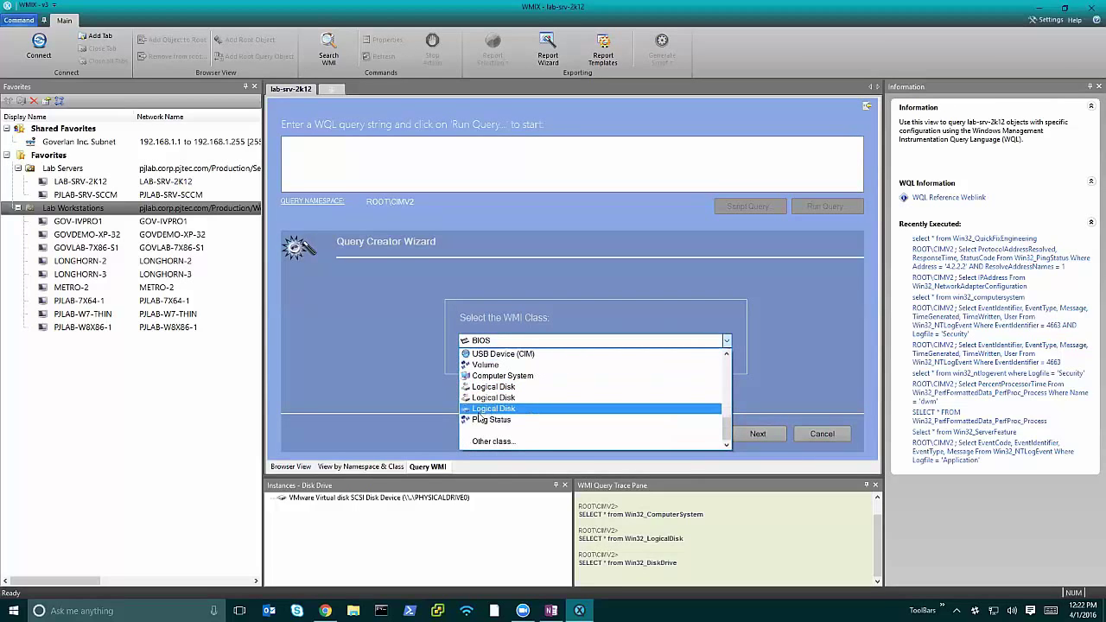
scroll(478, 419, "up", 10)
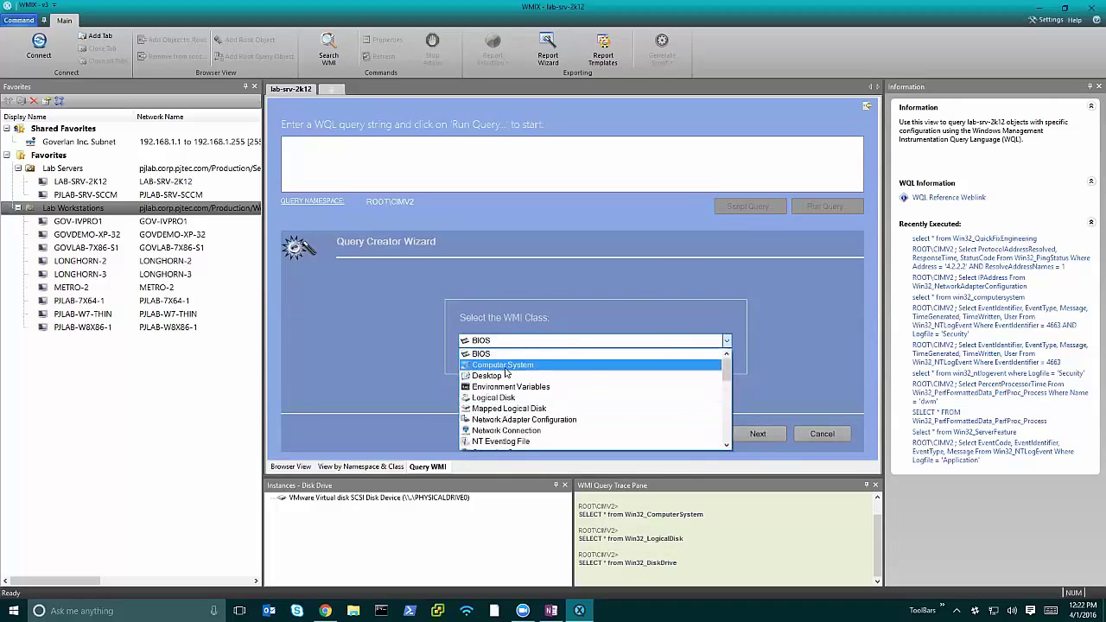
scroll(510, 380, "down", 10)
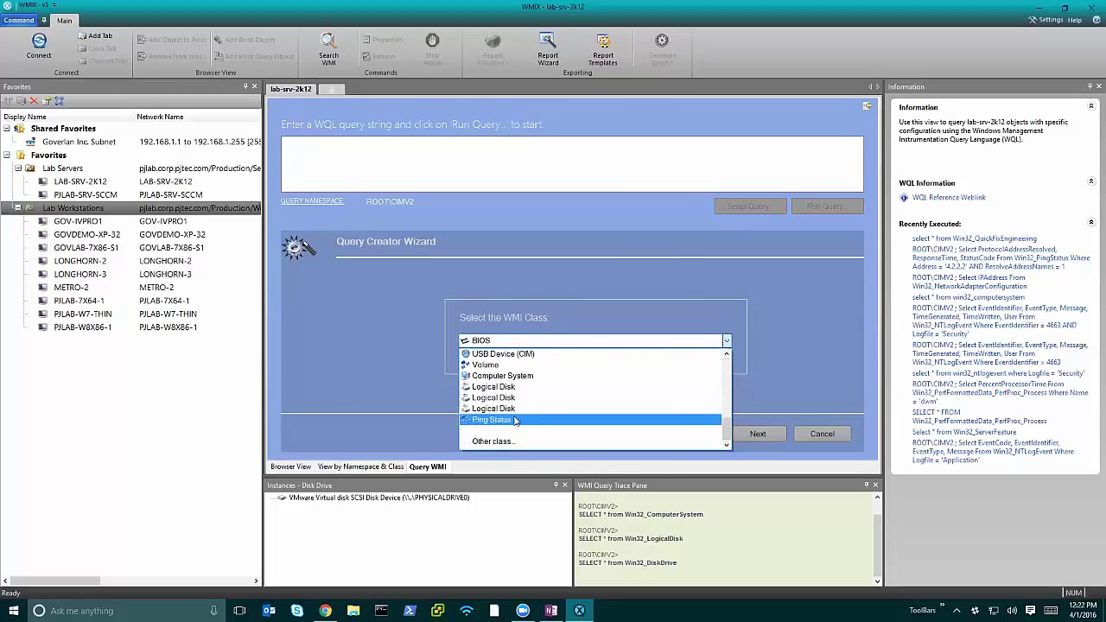
left_click(515, 420)
type("Win32_pi")
key("BackSpace")
key("BackSpace")
type("PingStatus")
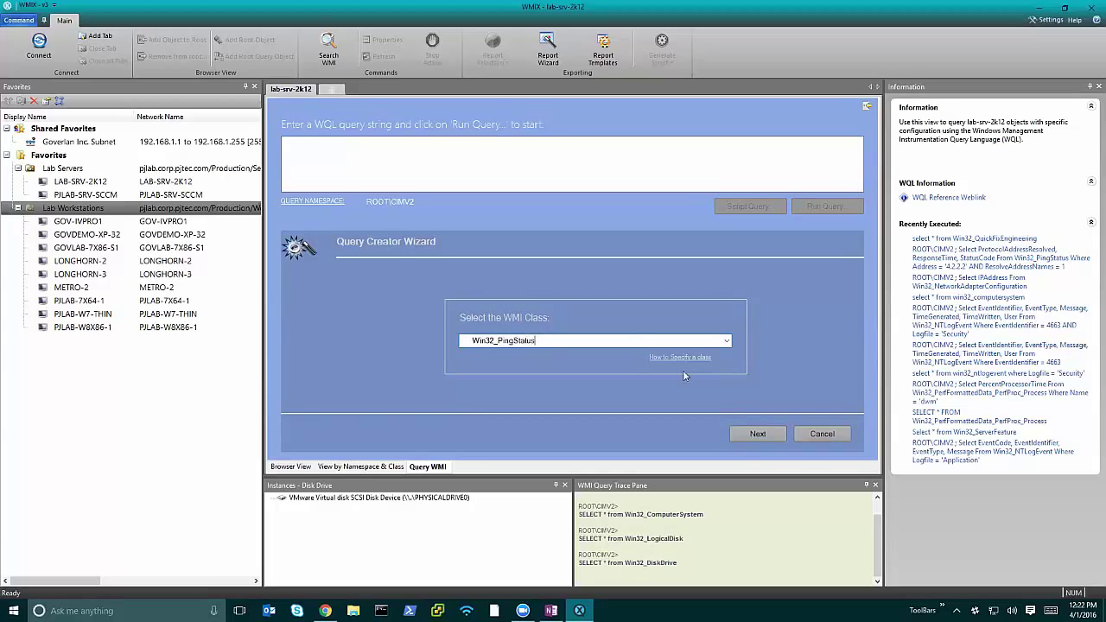
left_click(755, 434)
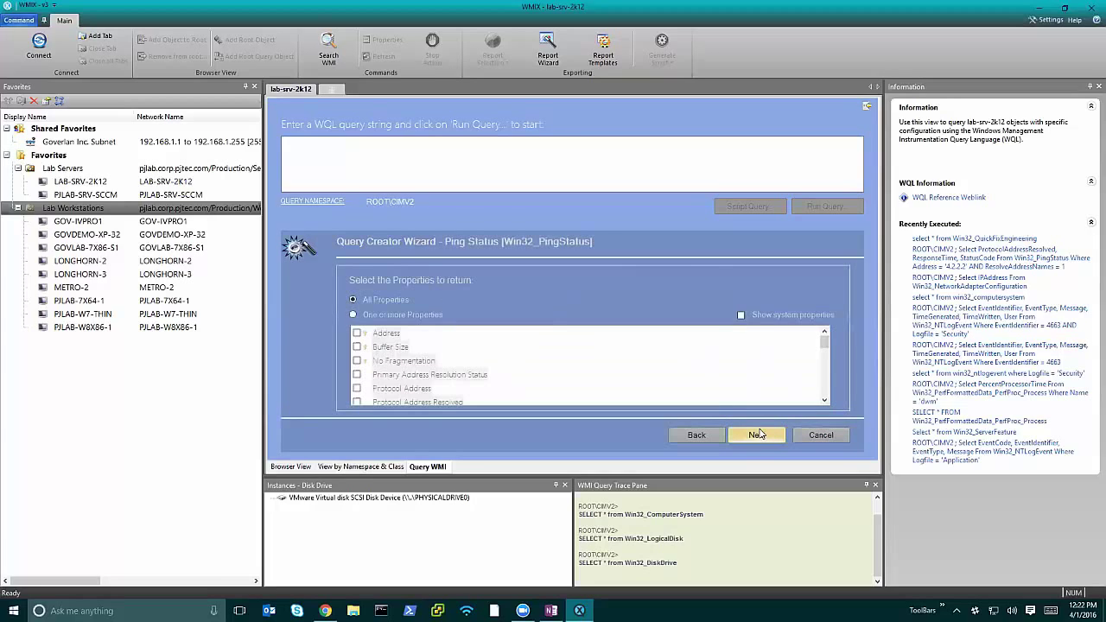
Choose 'One or more Properties' and tick Protocol Address Resolved, Response Time and Status Code.
left_click(353, 316)
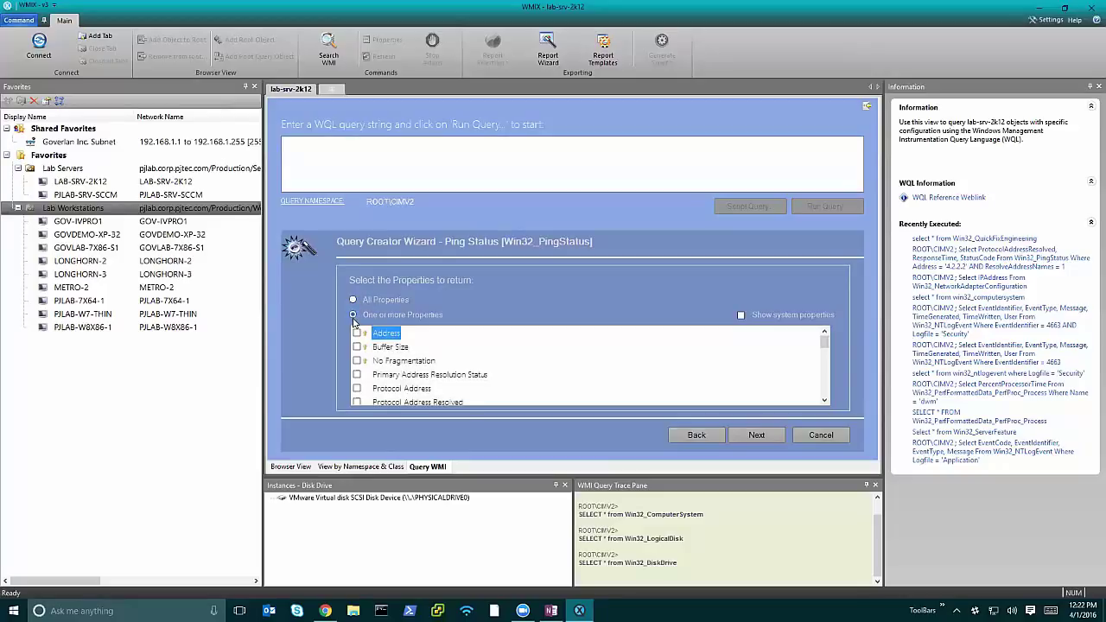
key("alt+Tab")
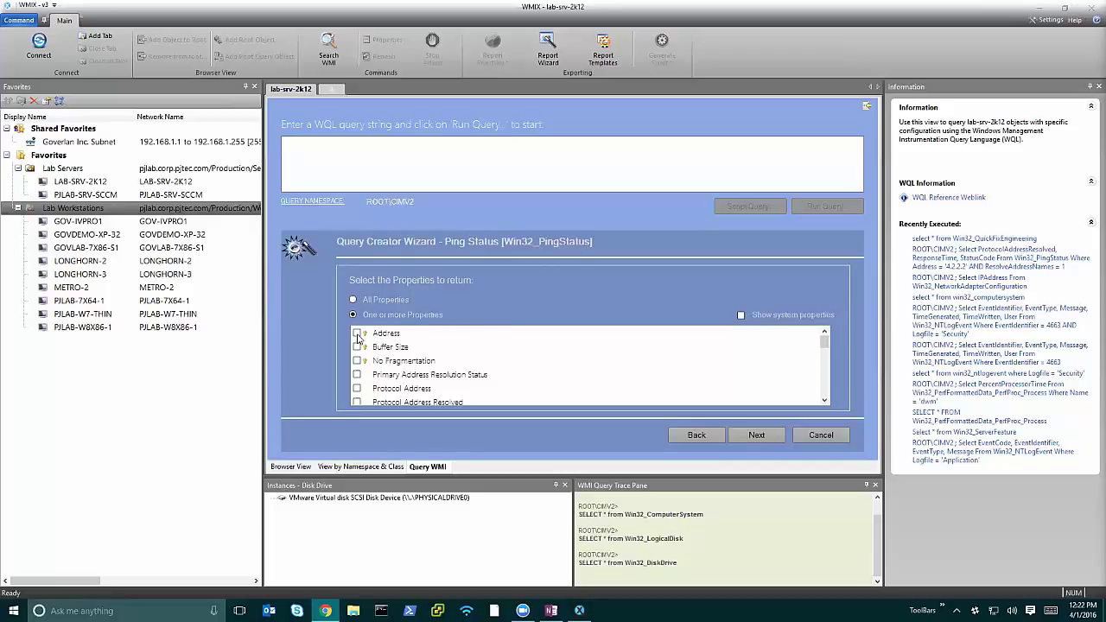
scroll(361, 362, "down", 1)
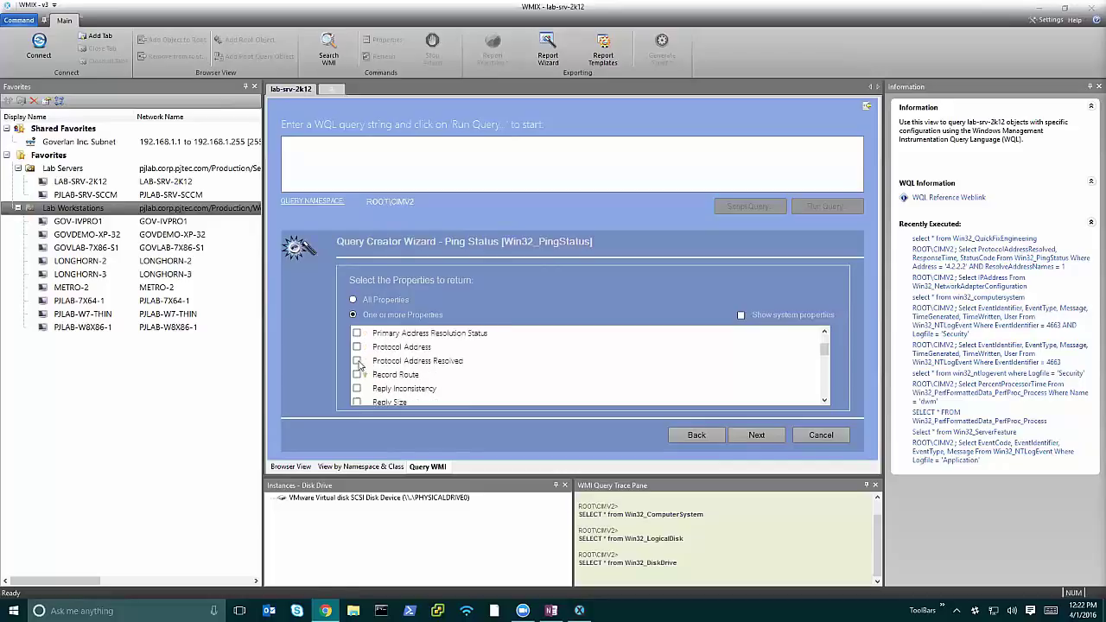
left_click(357, 361)
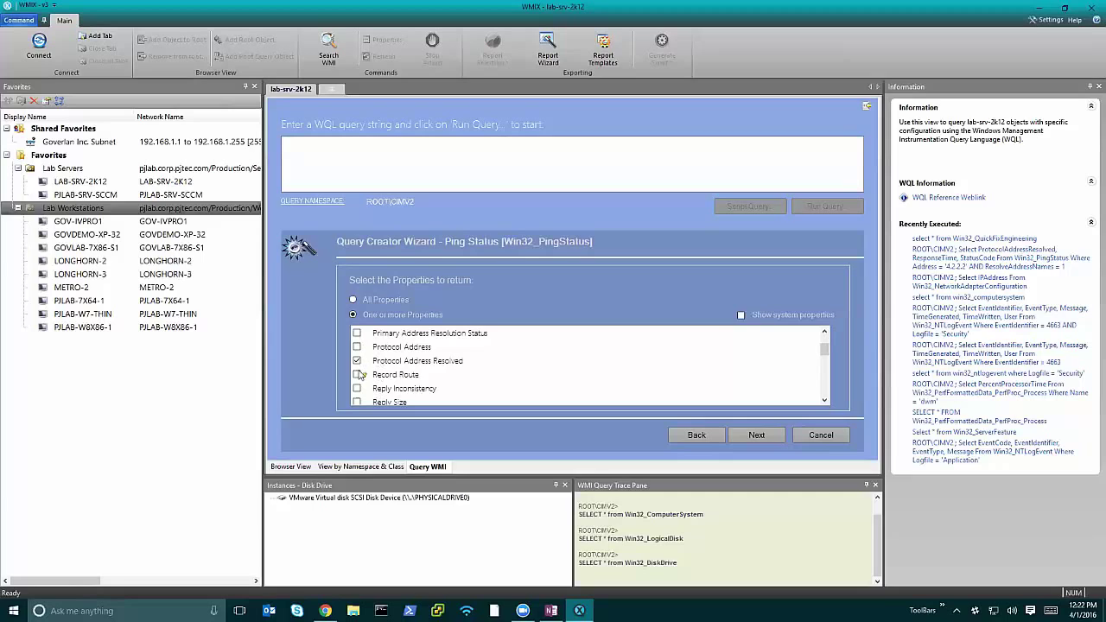
scroll(364, 374, "up", 1)
scroll(364, 373, "down", 1)
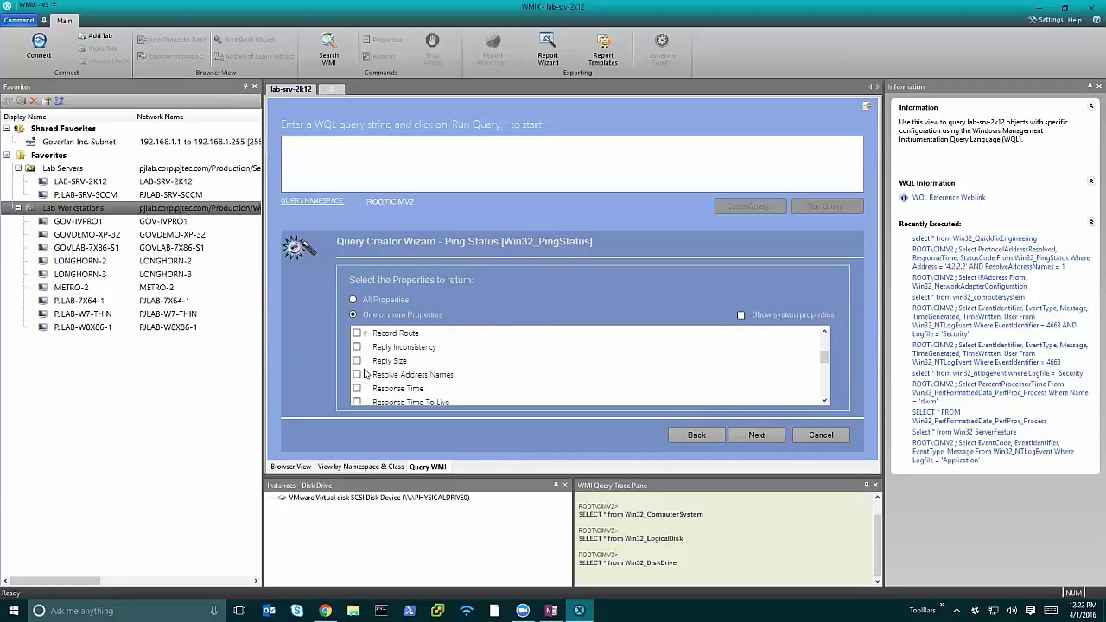
left_click(357, 388)
scroll(466, 371, "down", 3)
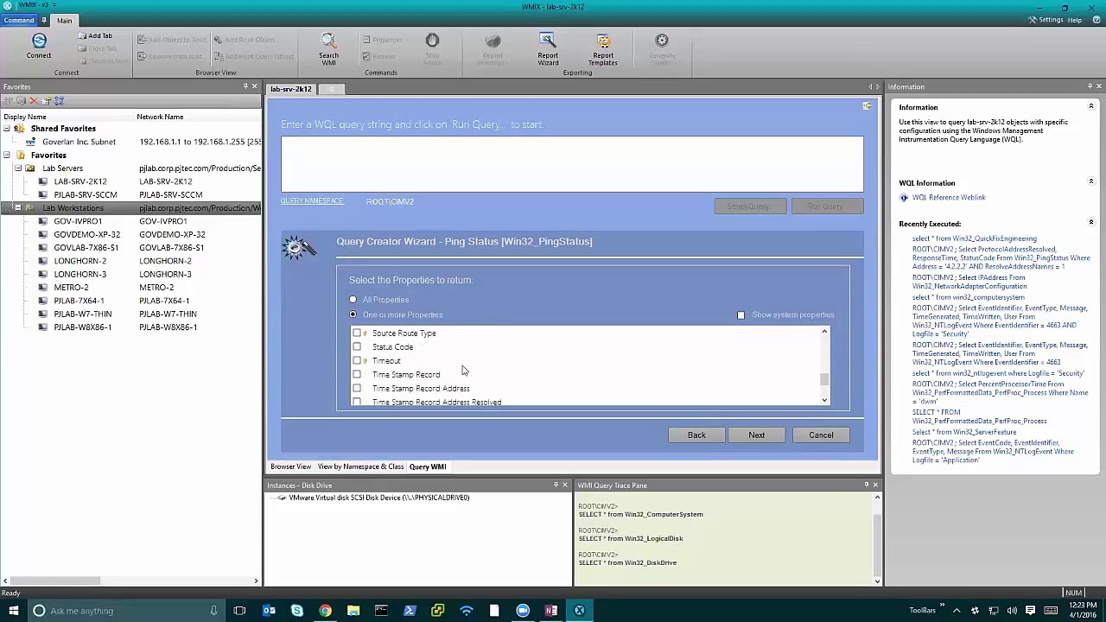
left_click(356, 347)
Review the property list and continue to the WMI Query Filter step.
scroll(488, 372, "down", 1)
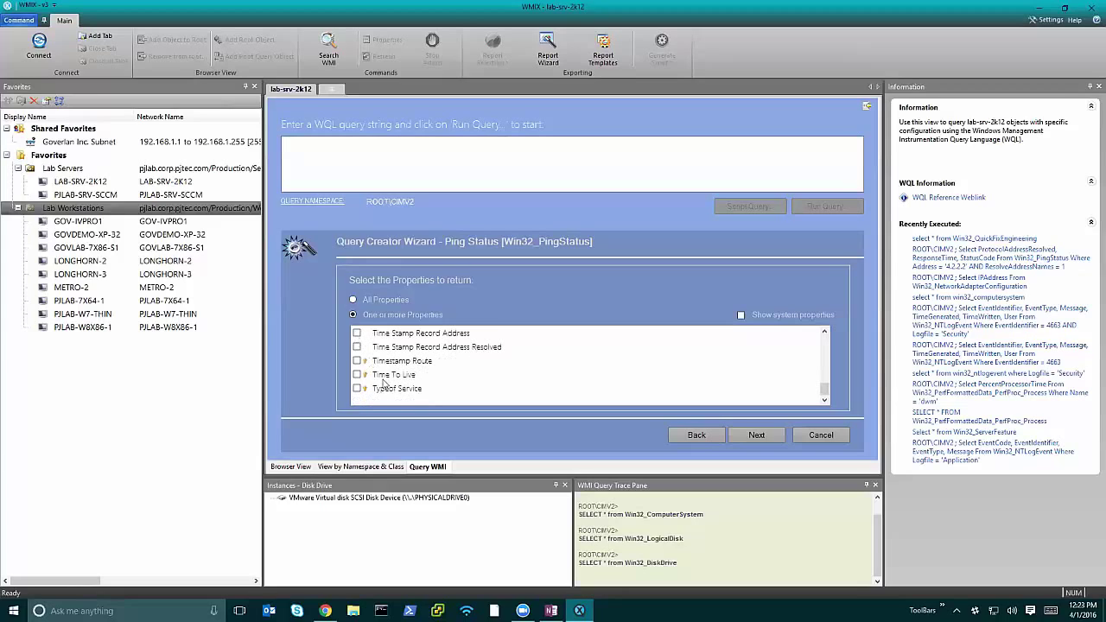
scroll(387, 392, "up", 1)
scroll(386, 391, "up", 2)
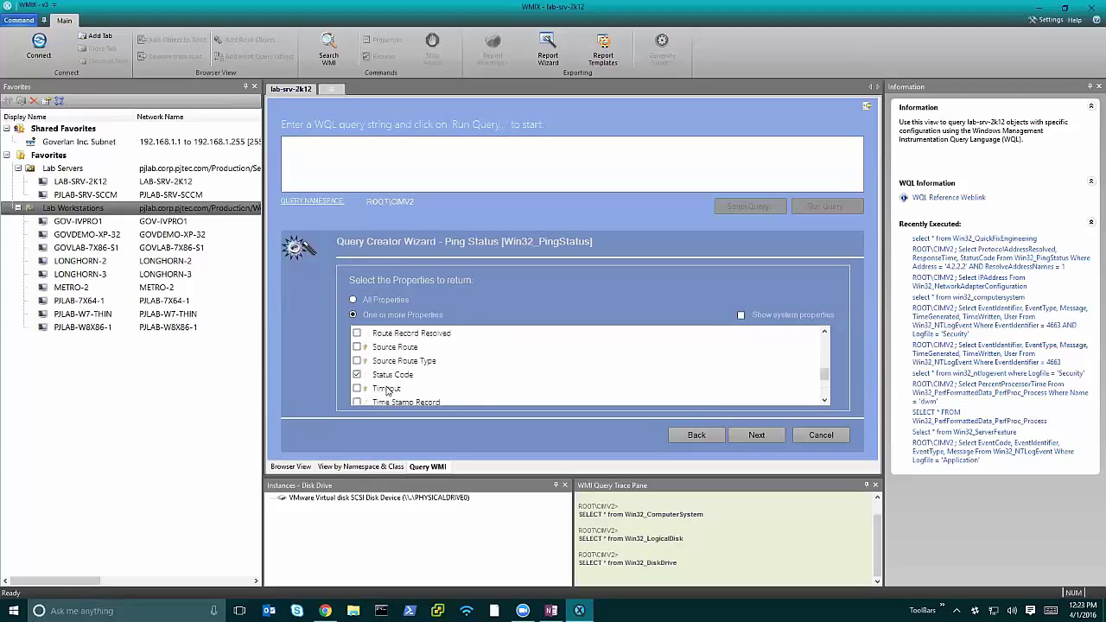
scroll(386, 391, "up", 3)
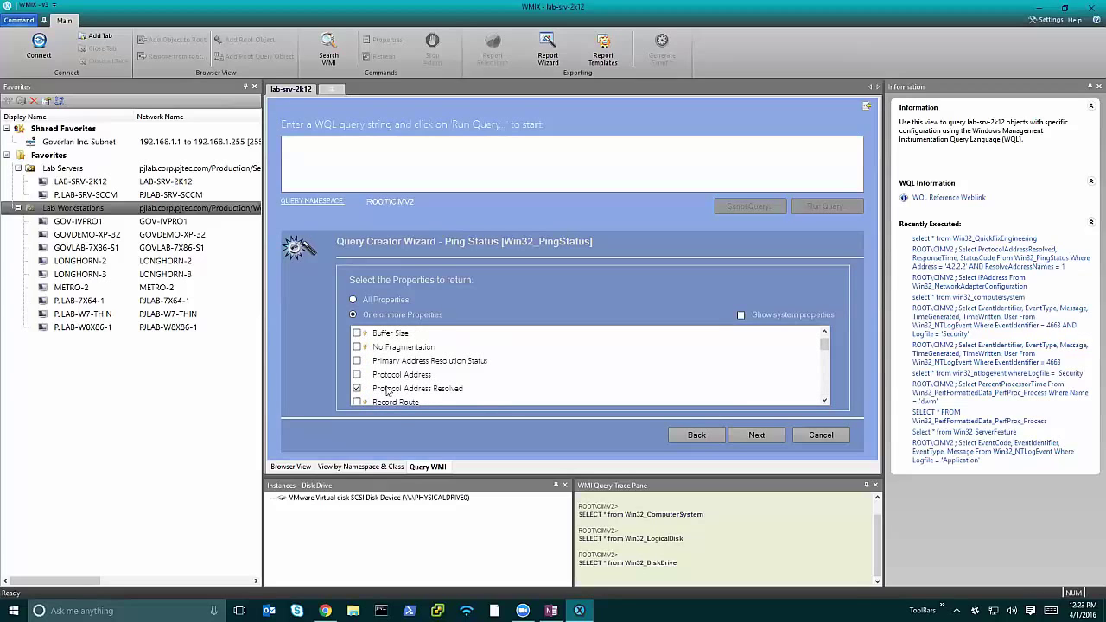
scroll(399, 361, "down", 3)
scroll(399, 361, "down", 1)
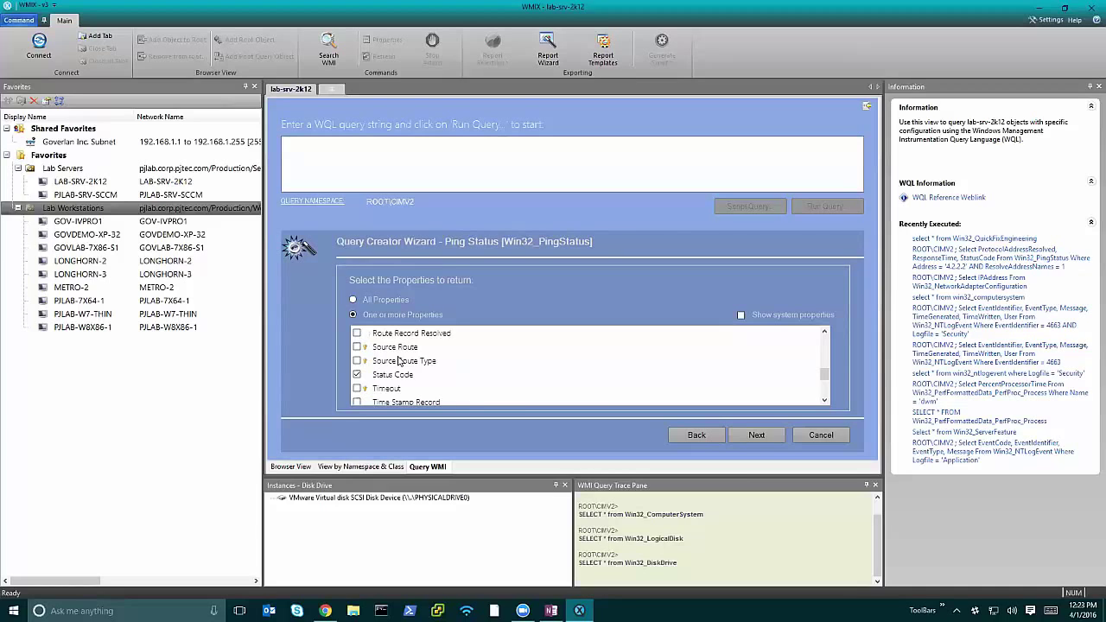
left_click(757, 436)
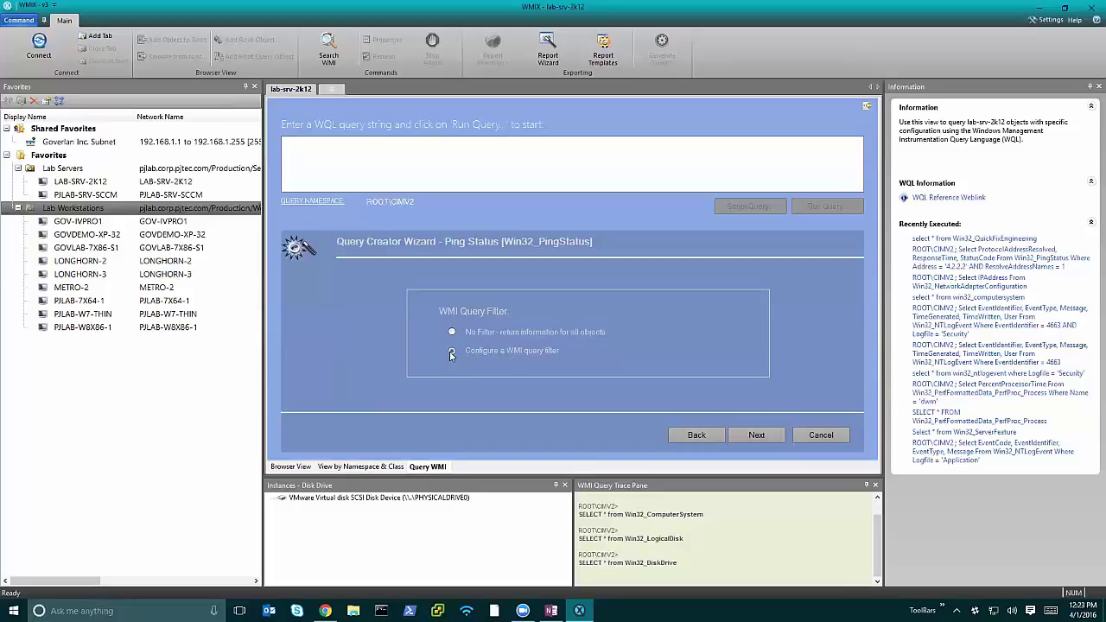
Choose to configure a query filter and add the condition Address = '4.2.2.2'.
left_click(756, 434)
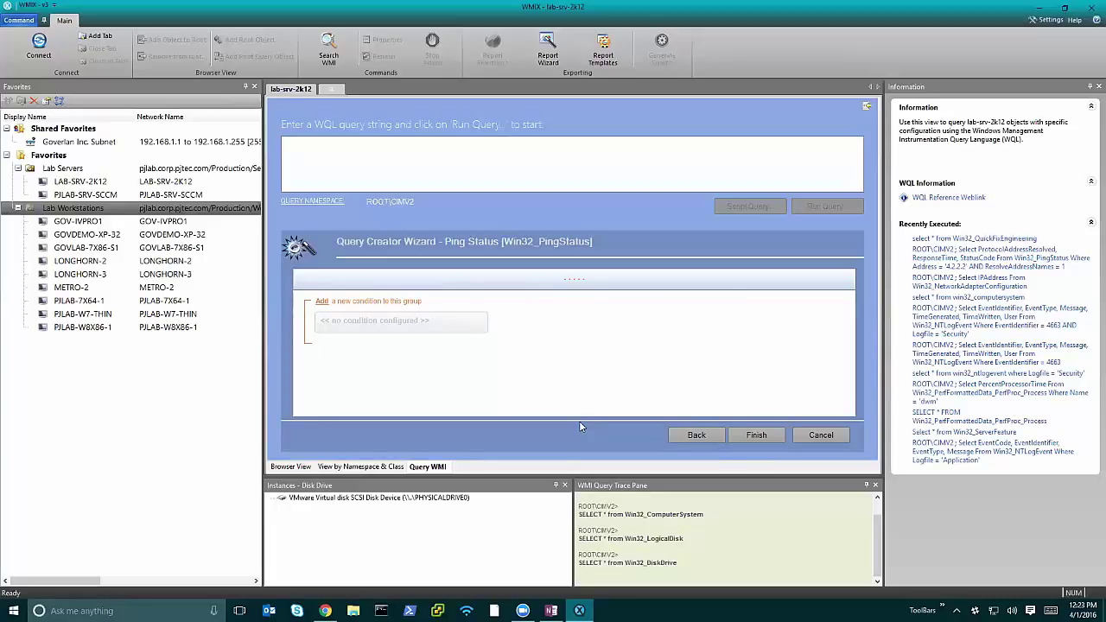
left_click(323, 301)
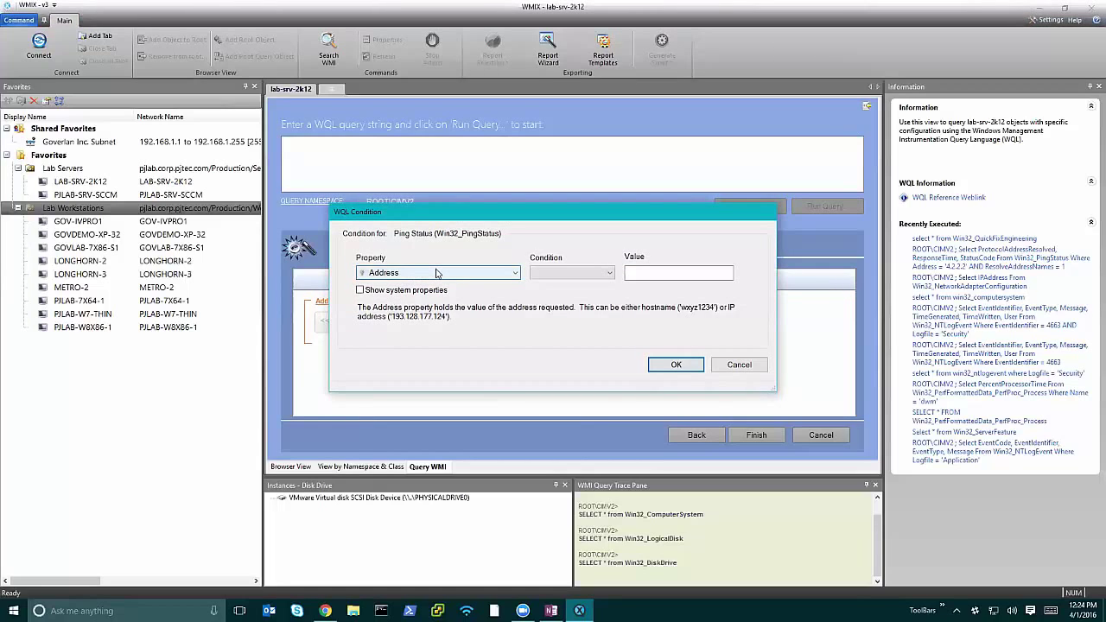
left_click(546, 274)
left_click(553, 289)
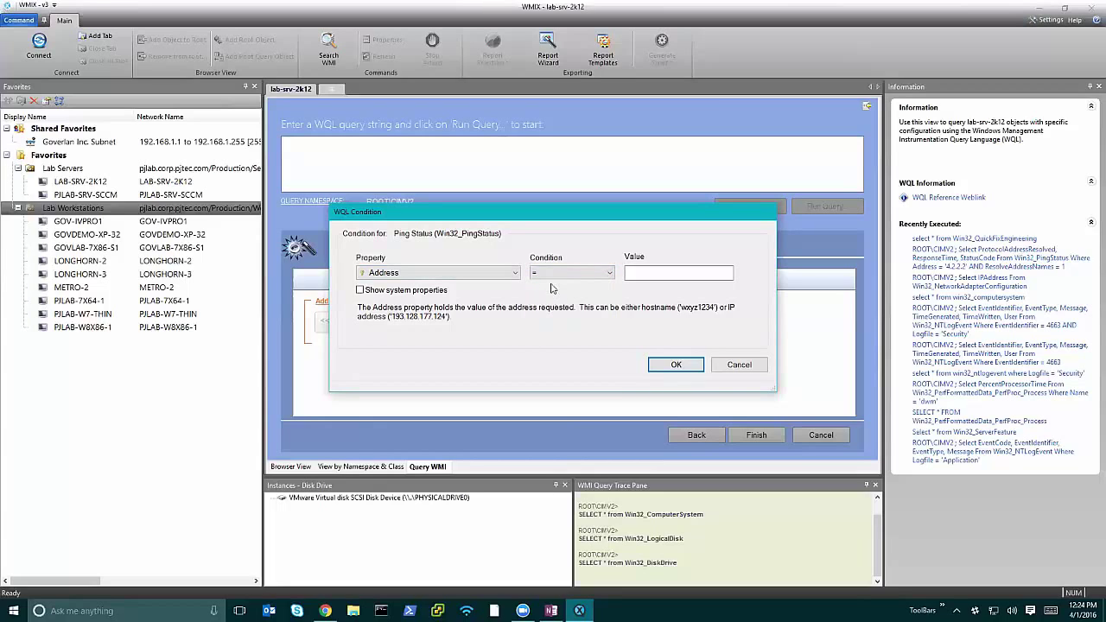
left_click(553, 272)
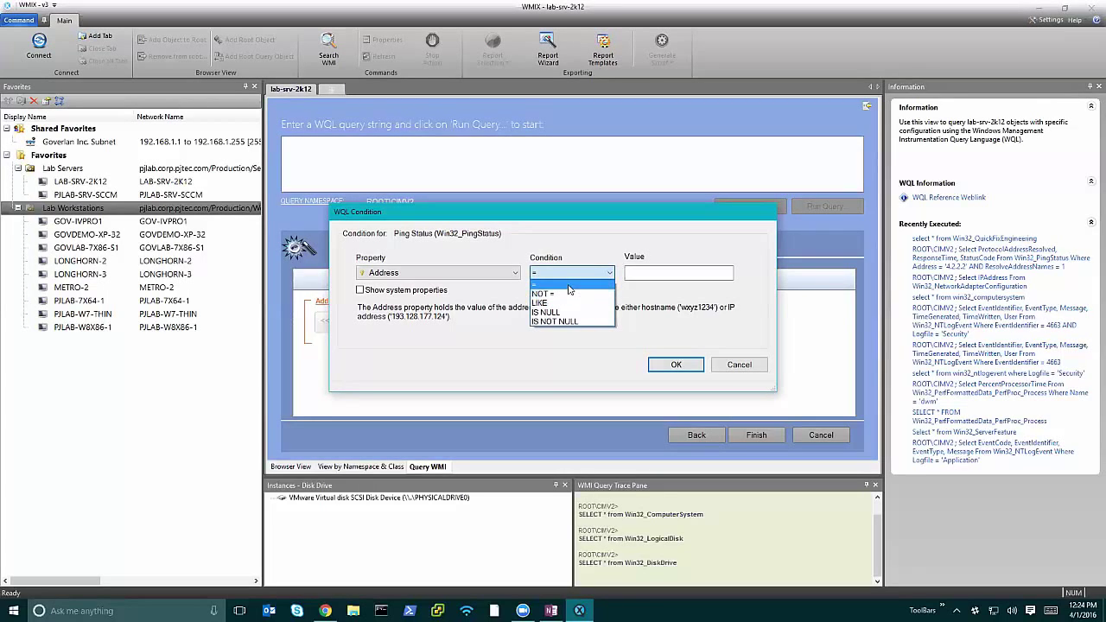
left_click(570, 289)
left_click(647, 272)
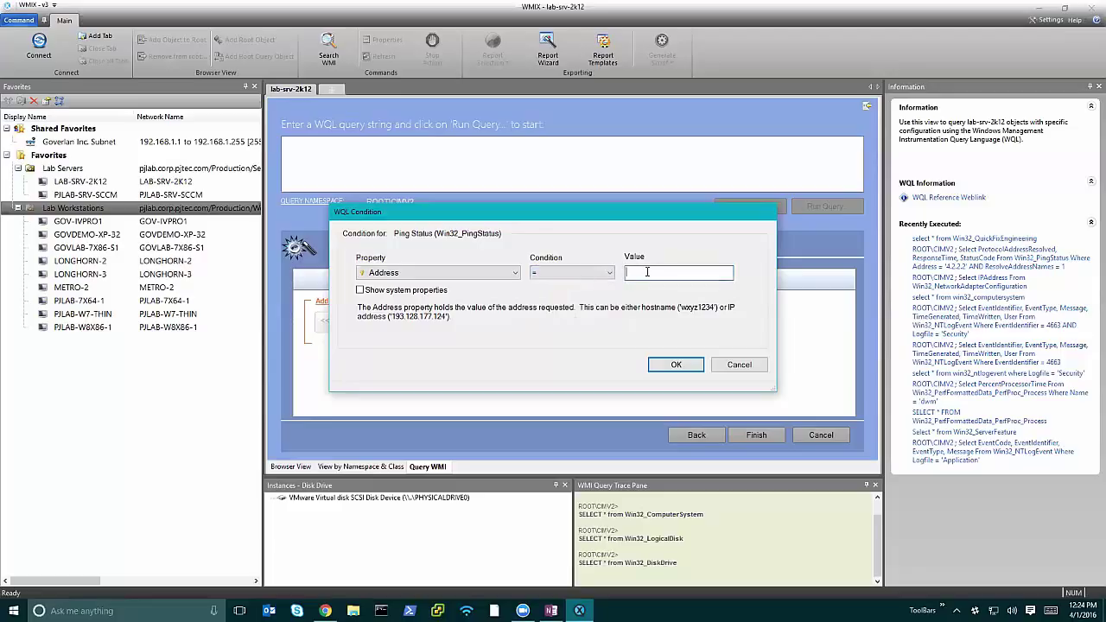
type("4.2.2.2")
left_click(670, 366)
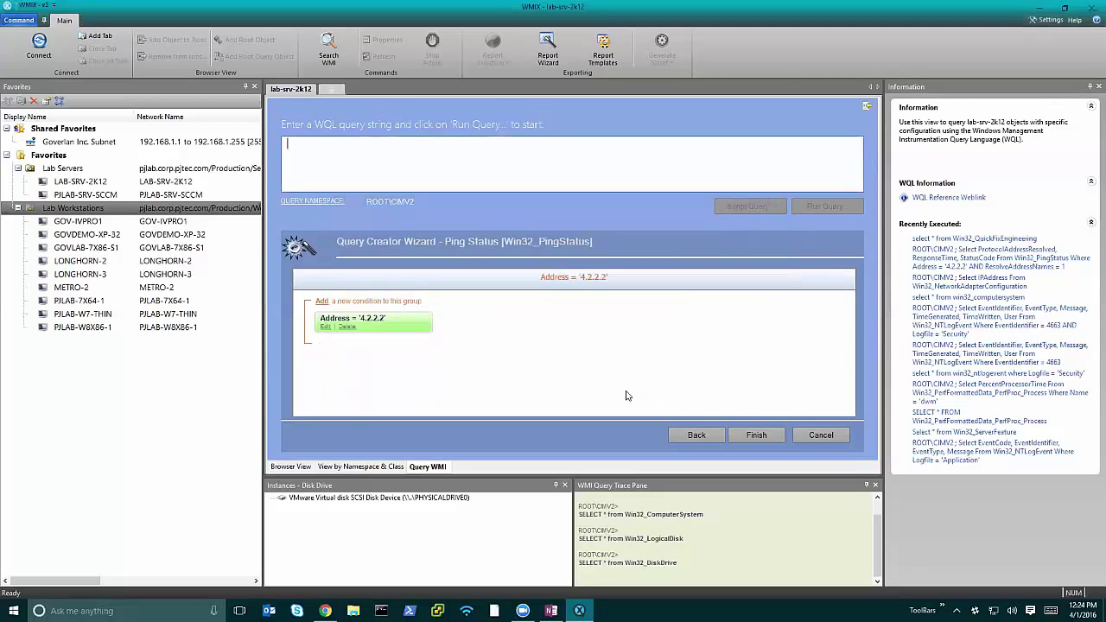
Add a second filter condition, Resolve Address Names = TRUE.
left_click(321, 299)
left_click(424, 273)
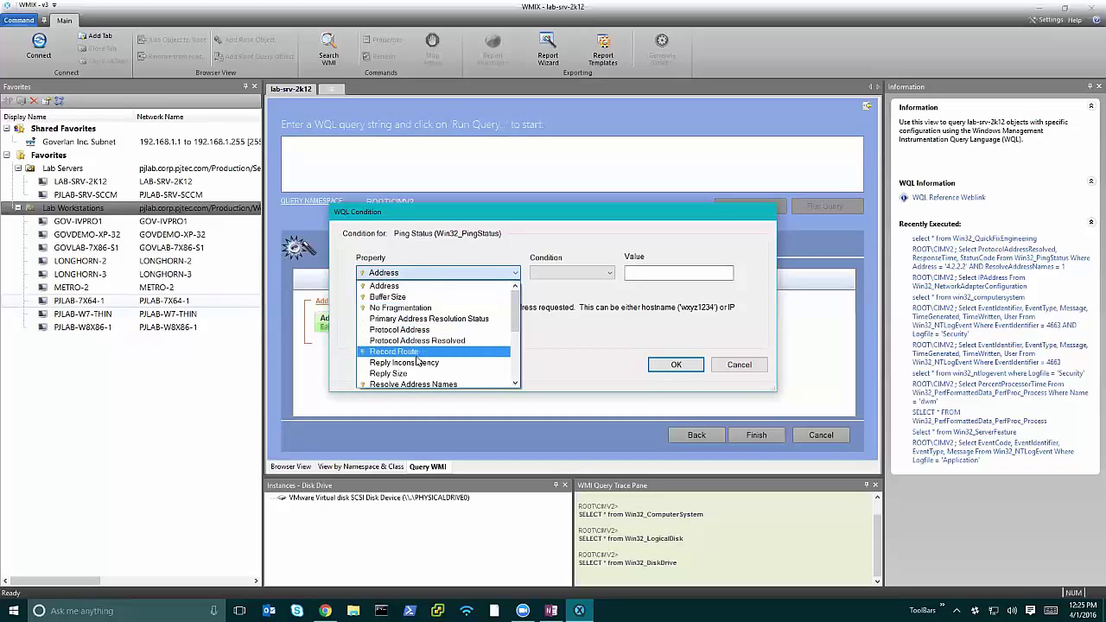
scroll(436, 384, "down", 2)
scroll(436, 387, "down", 1)
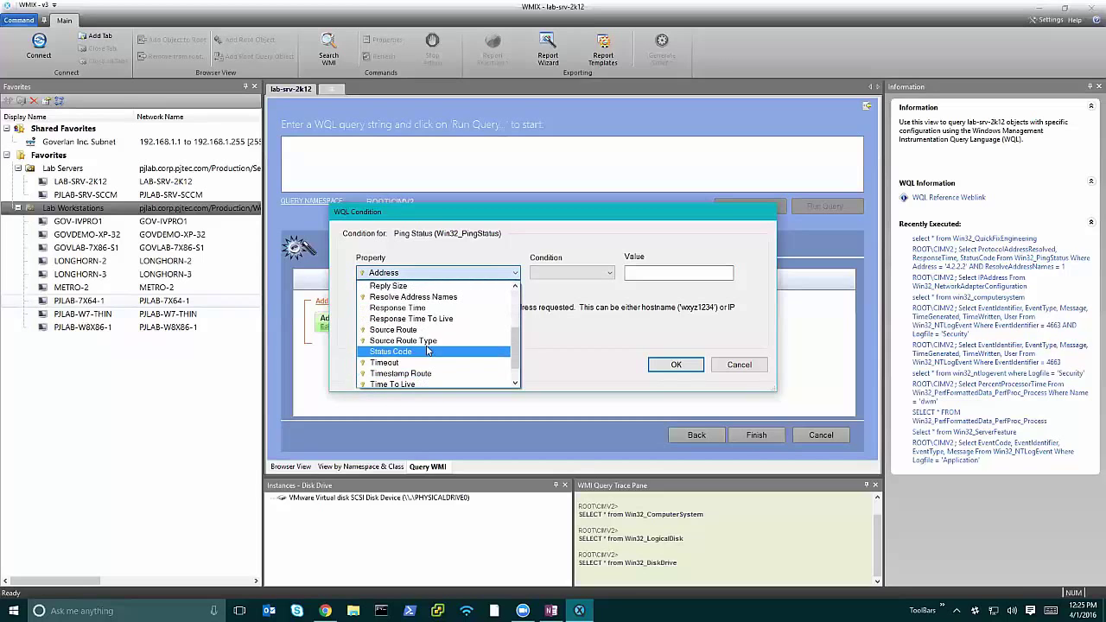
left_click(429, 299)
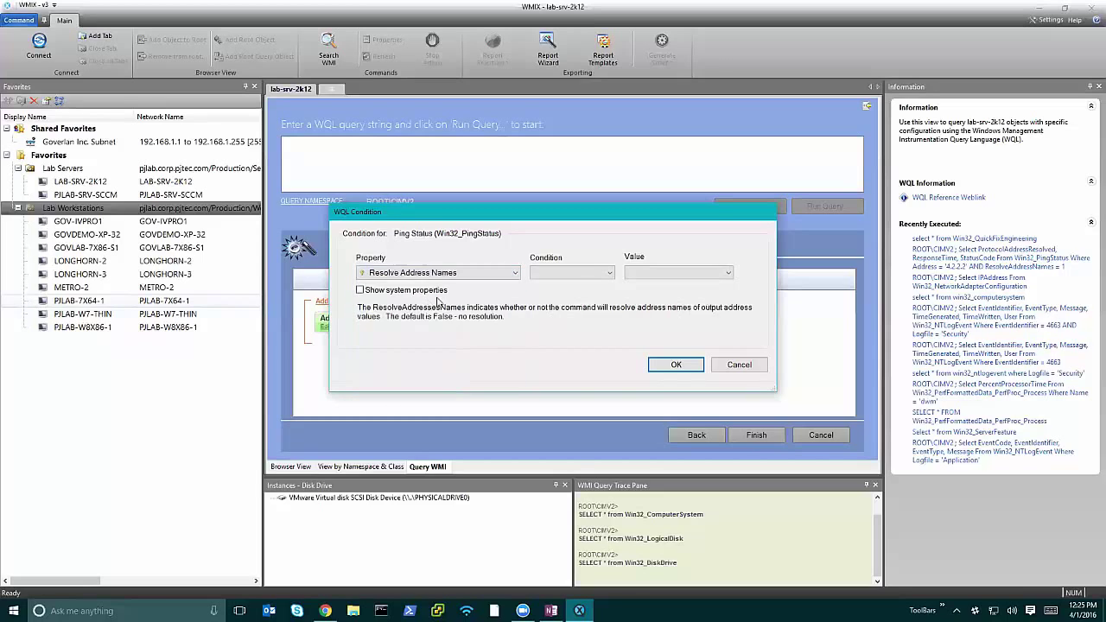
left_click(557, 273)
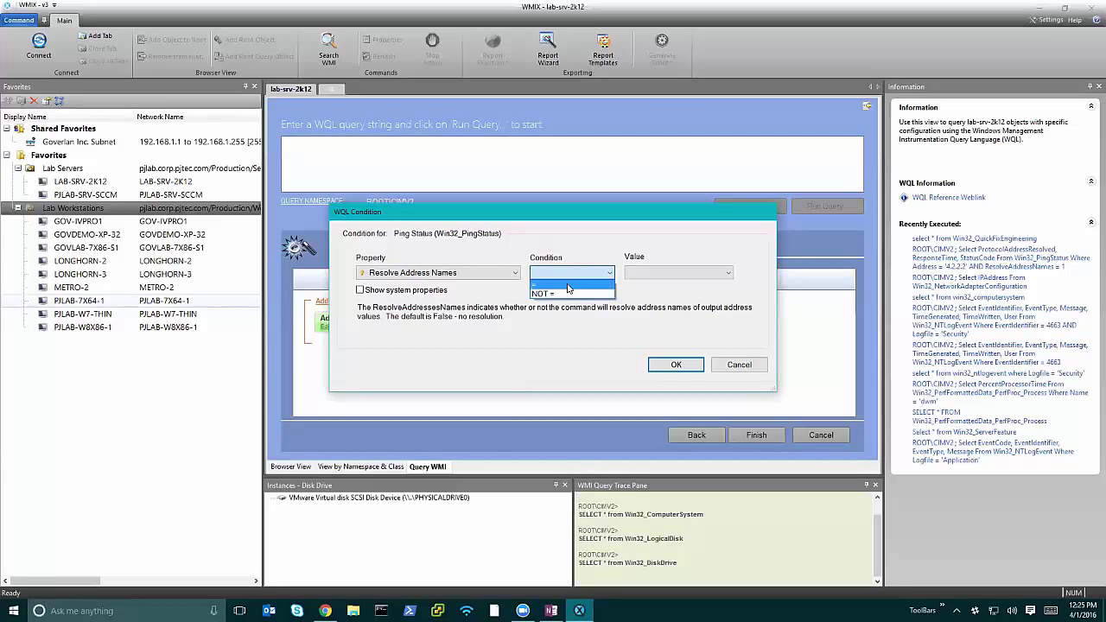
left_click(567, 285)
left_click(641, 273)
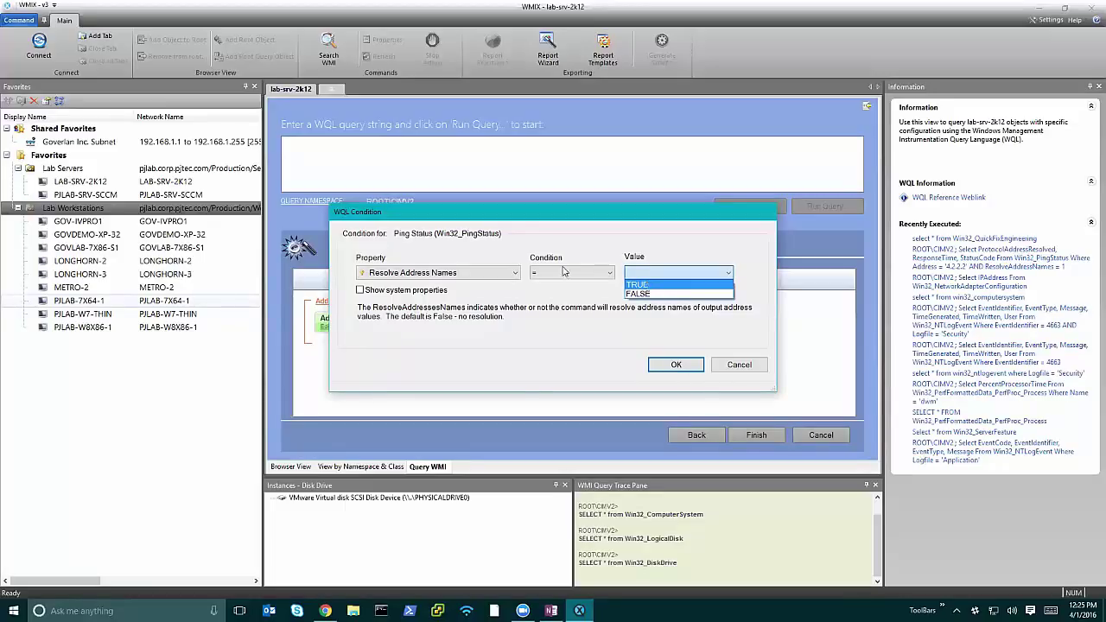
left_click(661, 286)
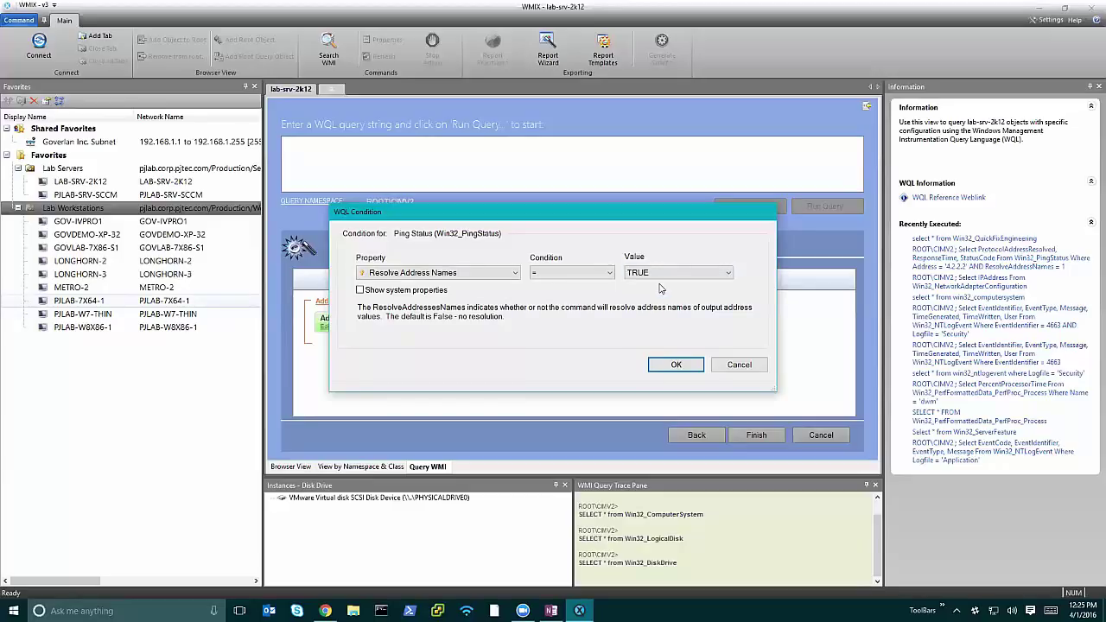
left_click(675, 365)
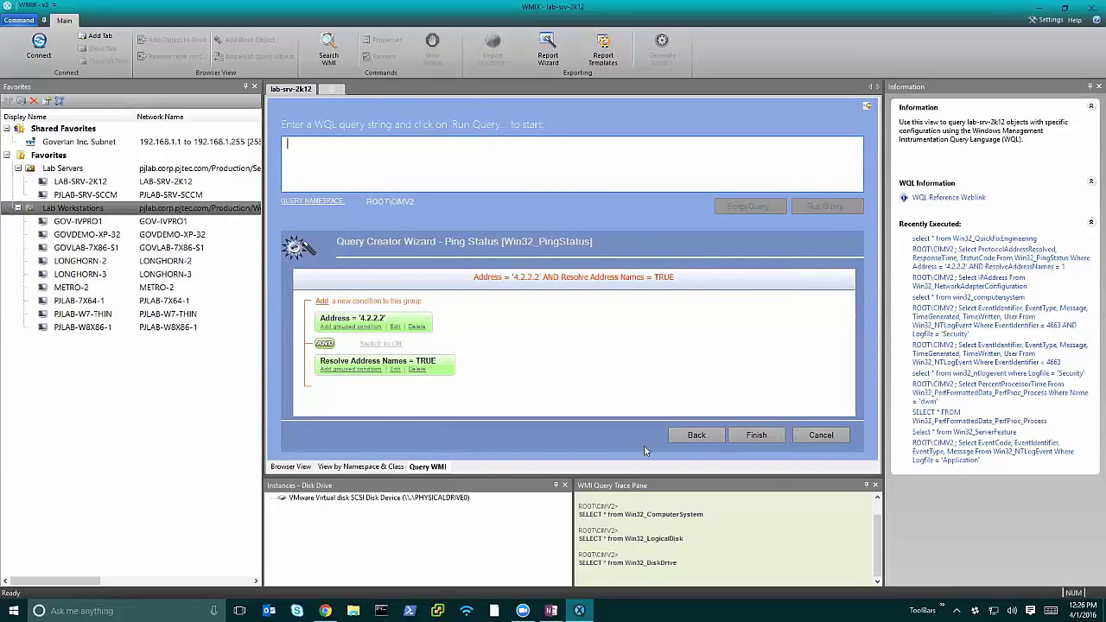
Finish the wizard and copy the generated Win32_PingStatus WQL query into the query box.
left_click(757, 438)
left_click_drag(581, 326, 439, 317)
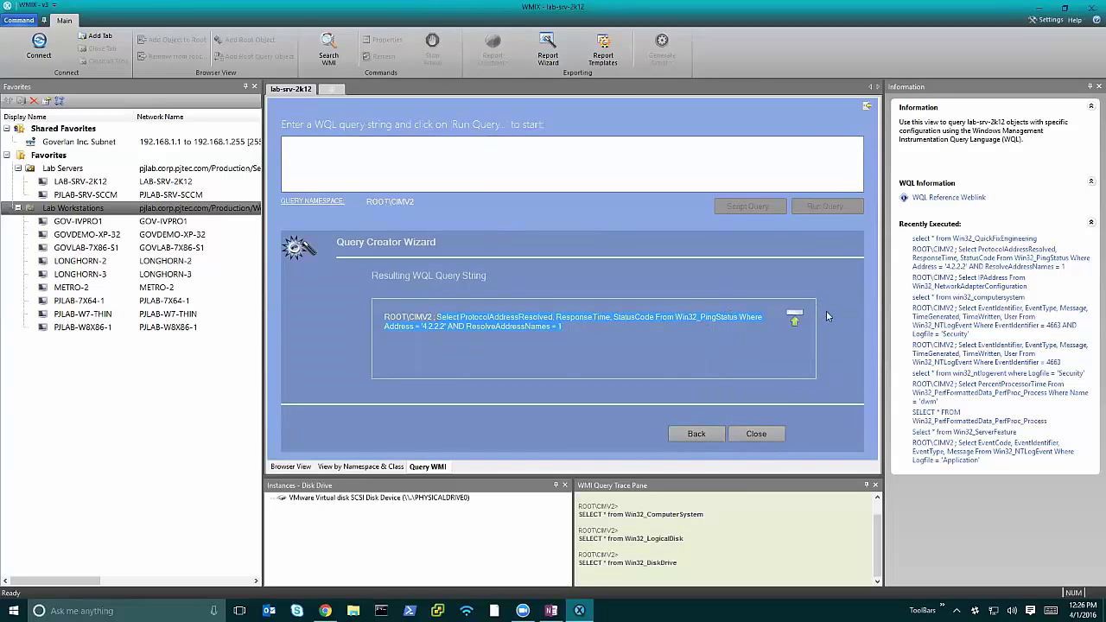
left_click(794, 318)
left_click_drag(421, 155, 349, 144)
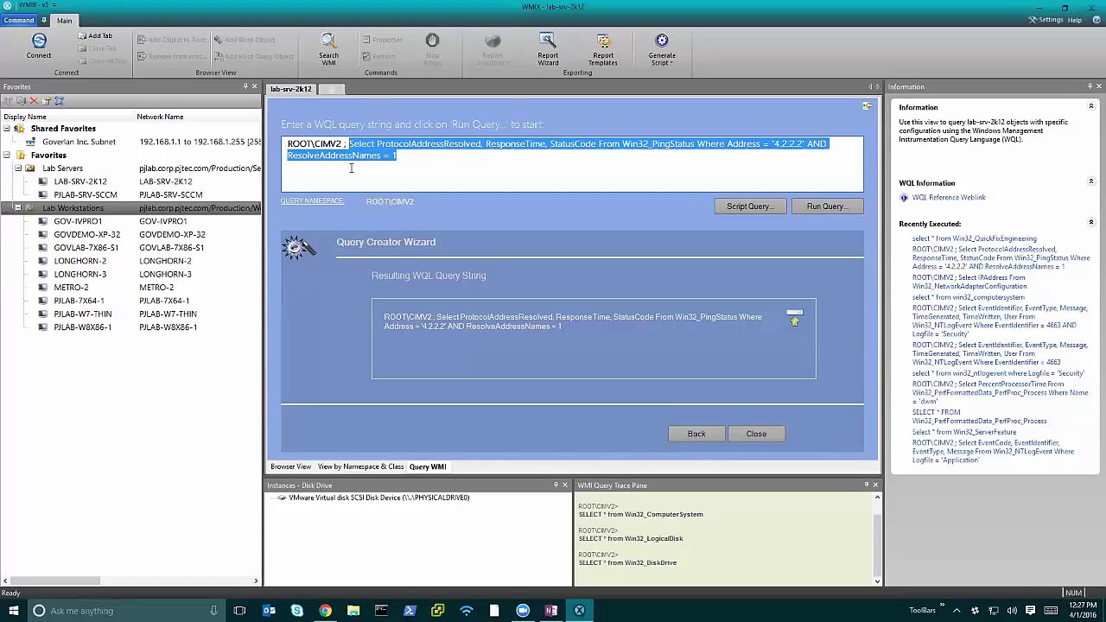
Run the Win32_PingStatus query against 4.2.2.2.
left_click(397, 169)
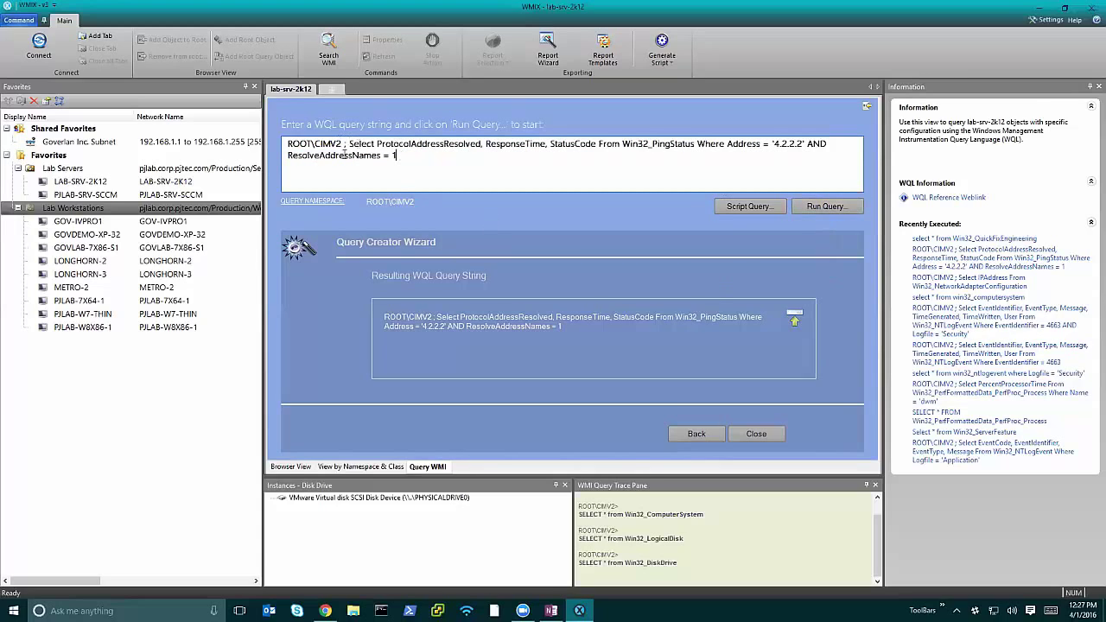
left_click(810, 208)
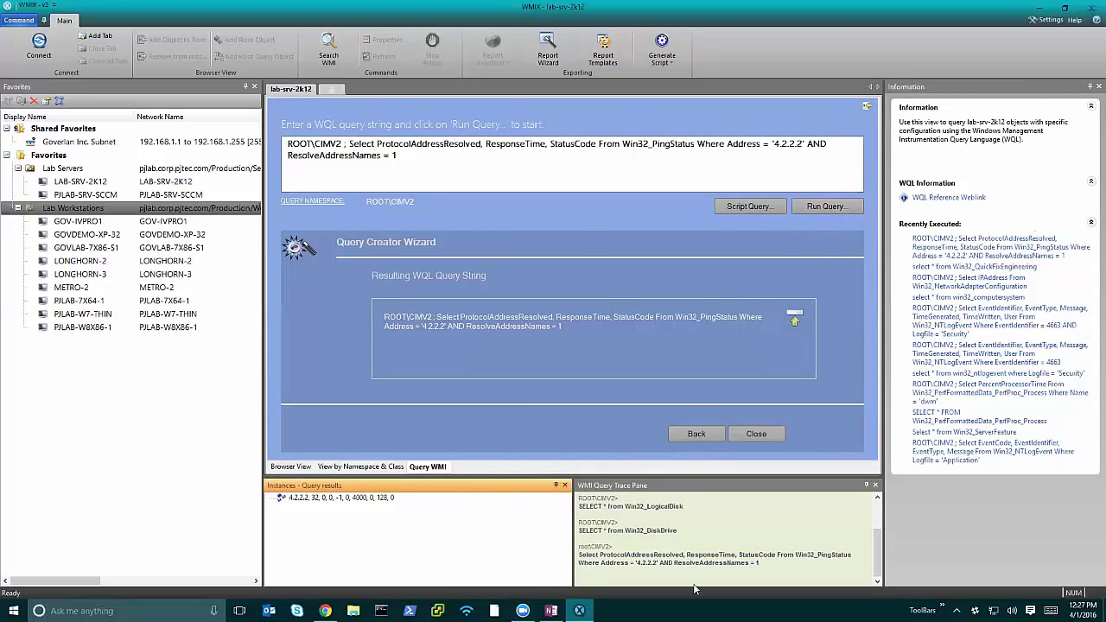
left_click_drag(764, 563, 577, 553)
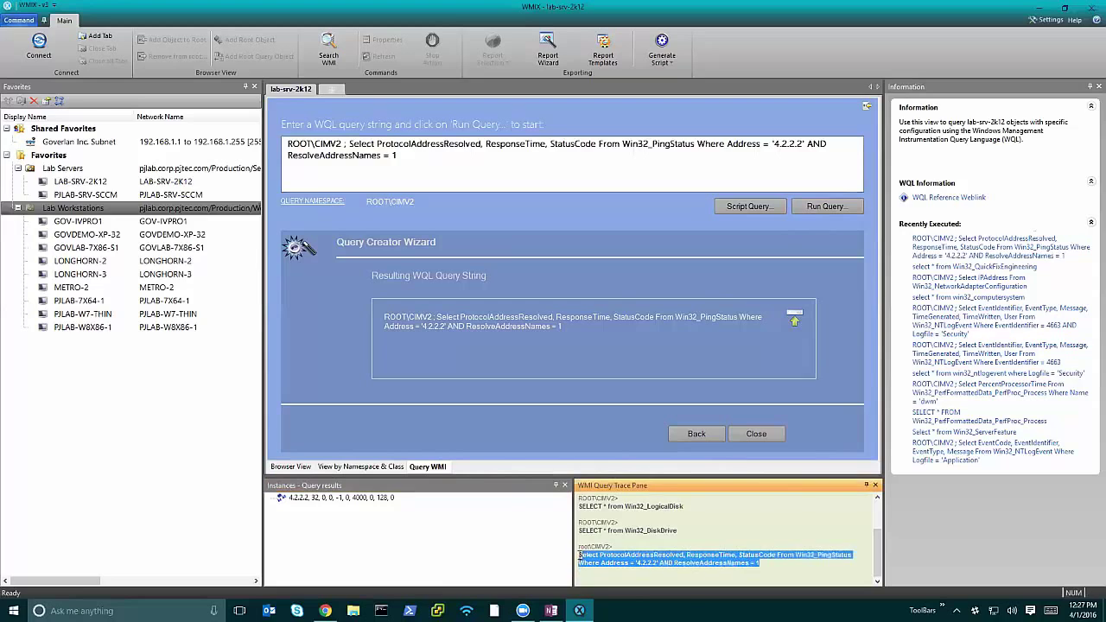
Open the Properties of the returned ping result row.
left_click(421, 537)
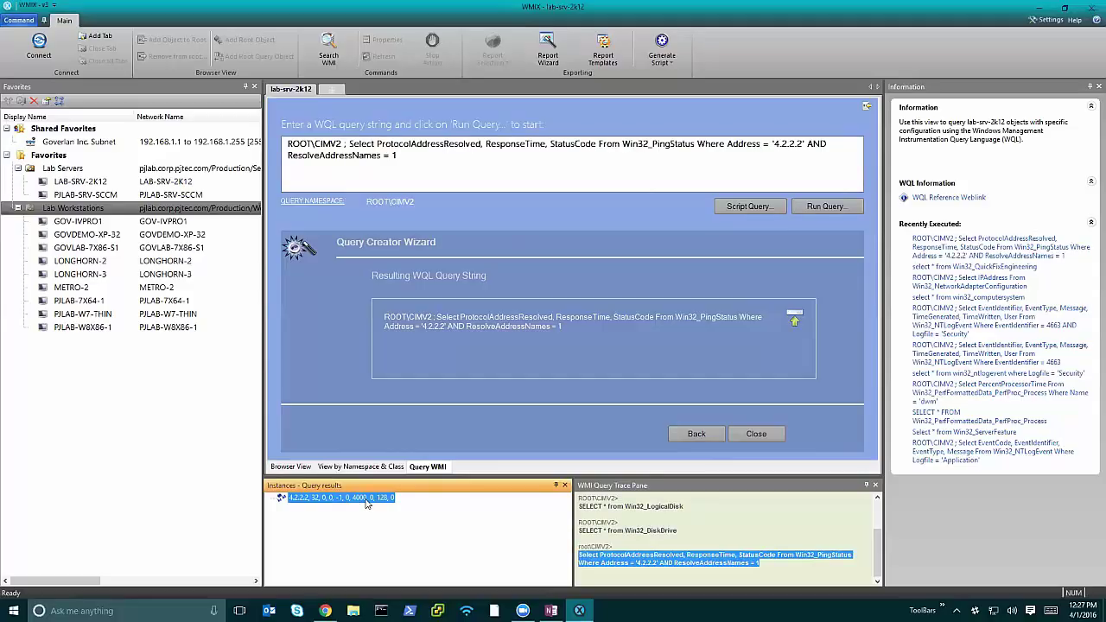
right_click(366, 504)
left_click(377, 506)
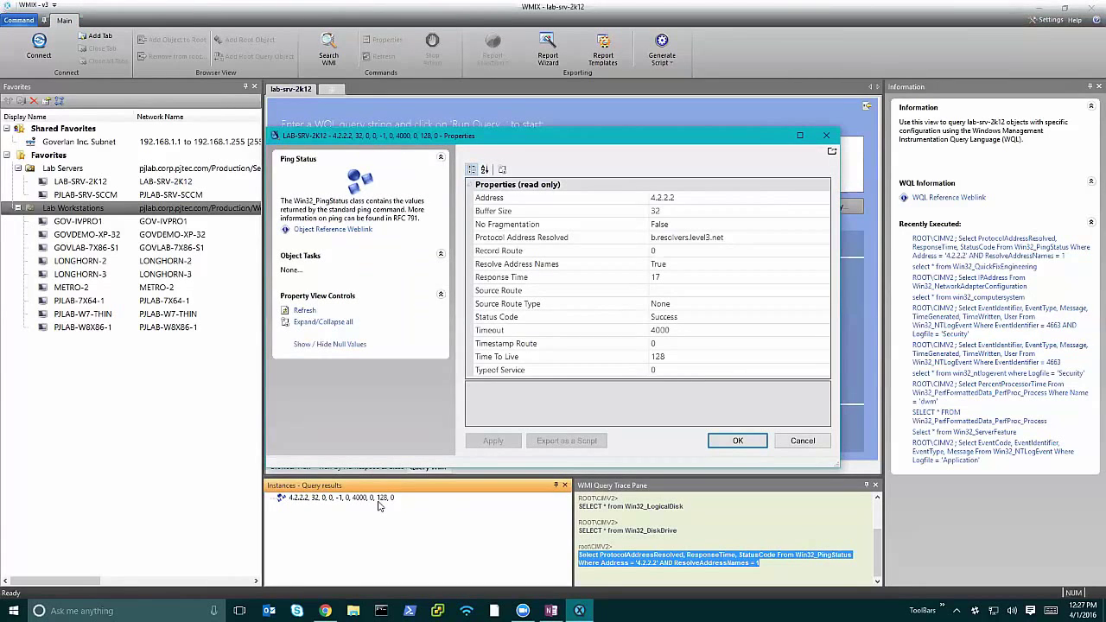
Review Address, Buffer Size, No Fragmentation and the resolved address b.resolvers.level3.net.
left_click_drag(571, 132, 579, 133)
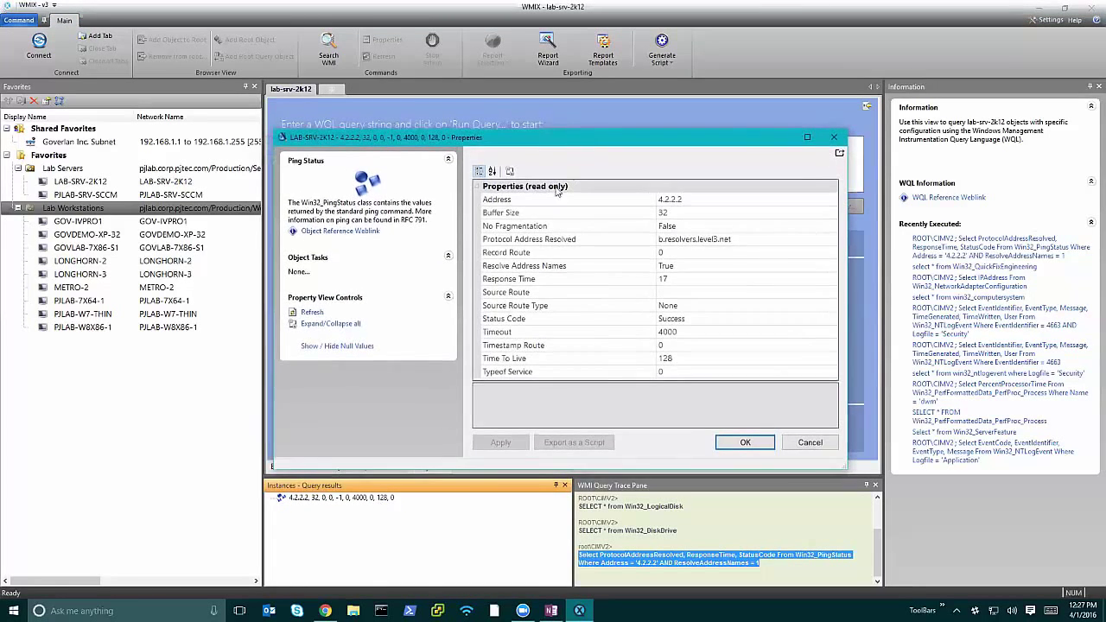
left_click(557, 197)
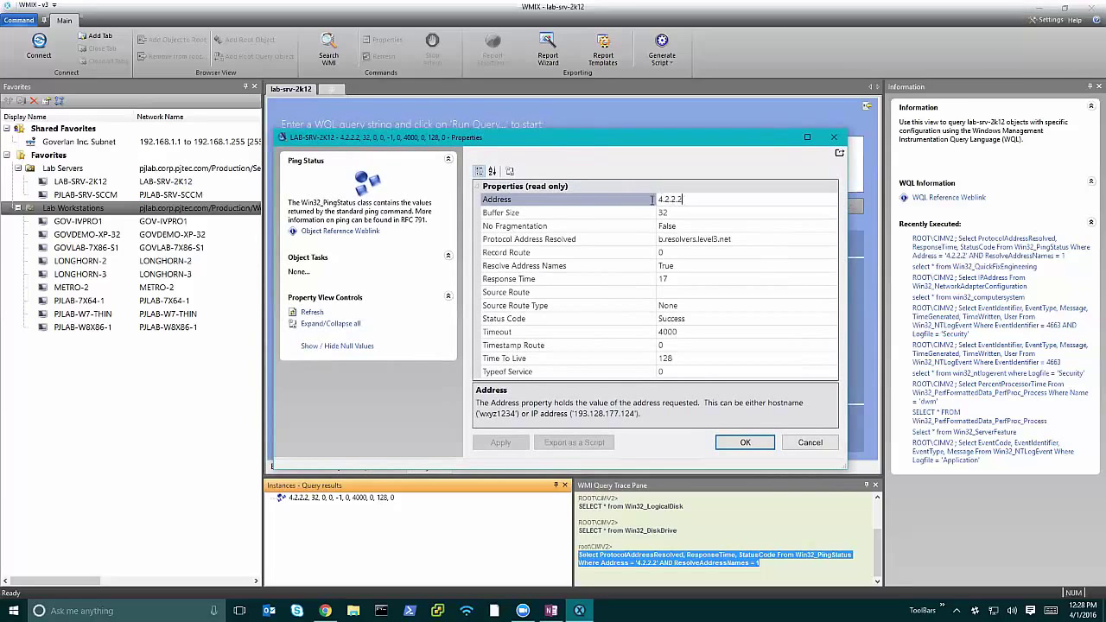
left_click(516, 214)
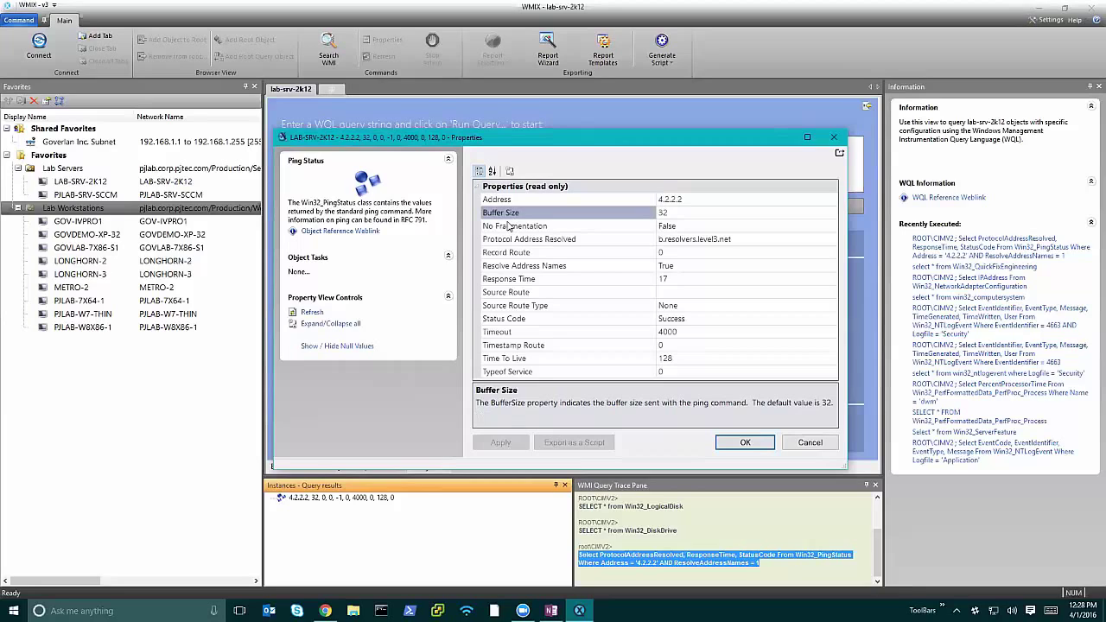
left_click(527, 226)
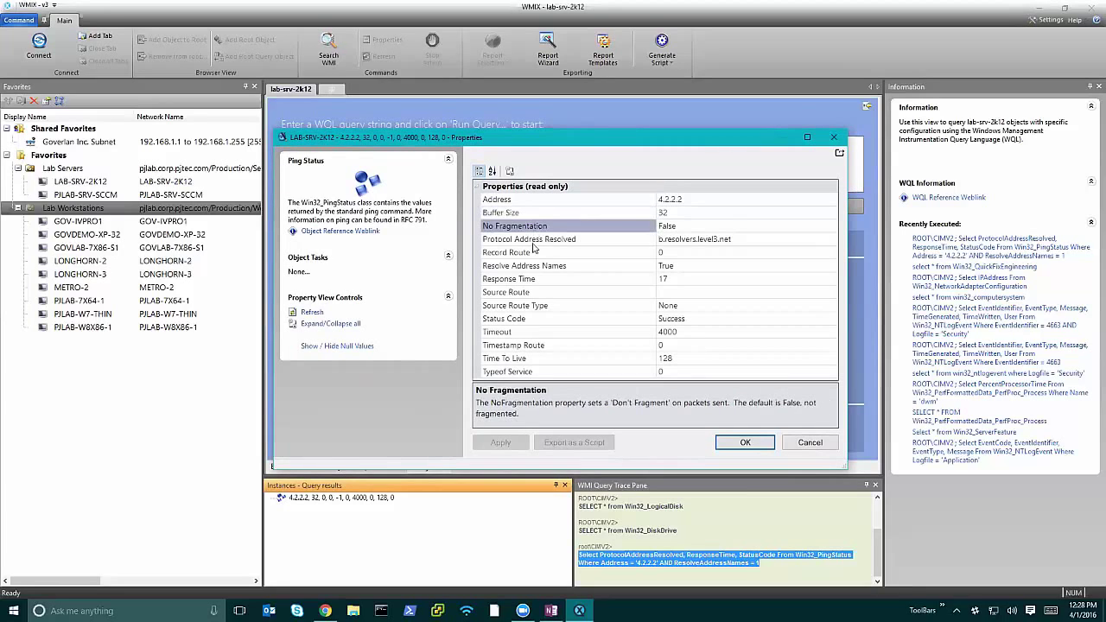
left_click(532, 241)
left_click_drag(744, 241, 599, 245)
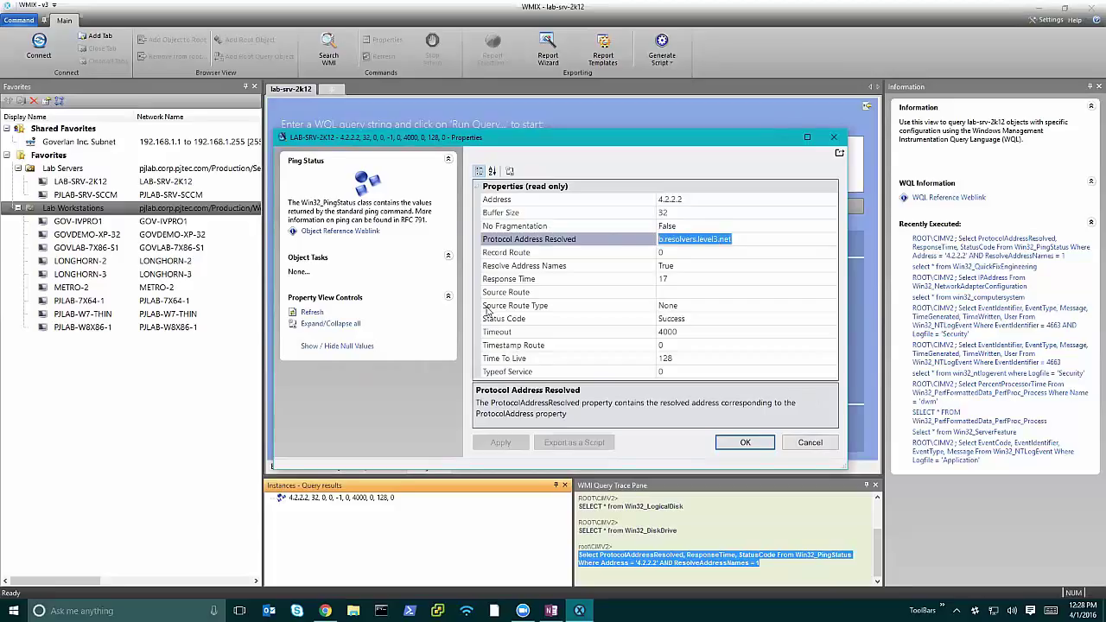
Check Resolve Address Names and the Status Code value Success, then cancel the dialog.
left_click(539, 268)
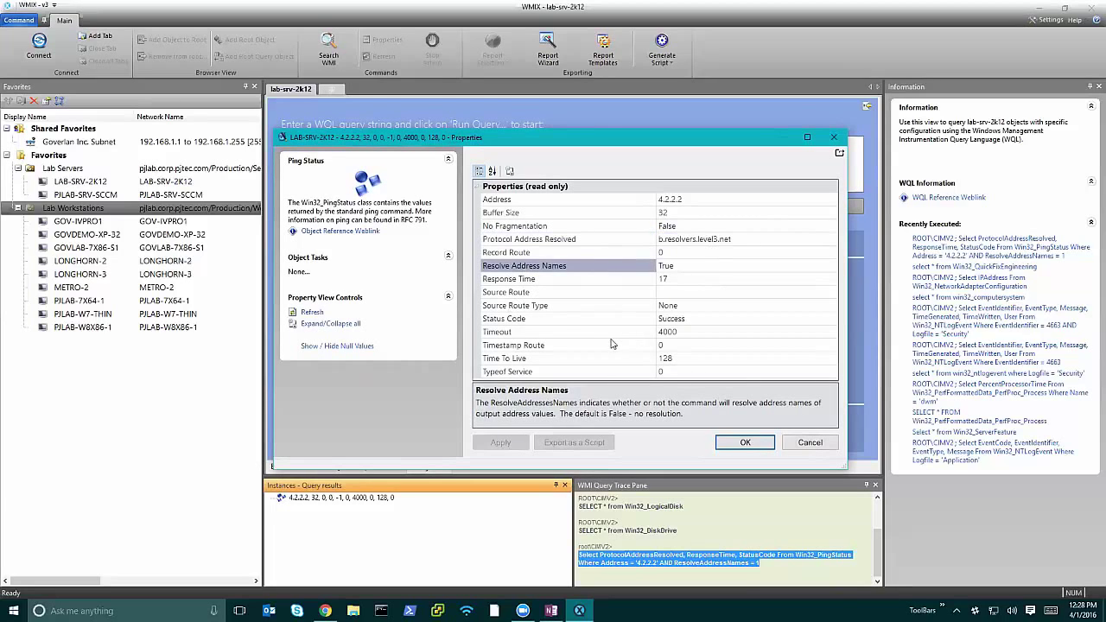
left_click(538, 319)
left_click(701, 314)
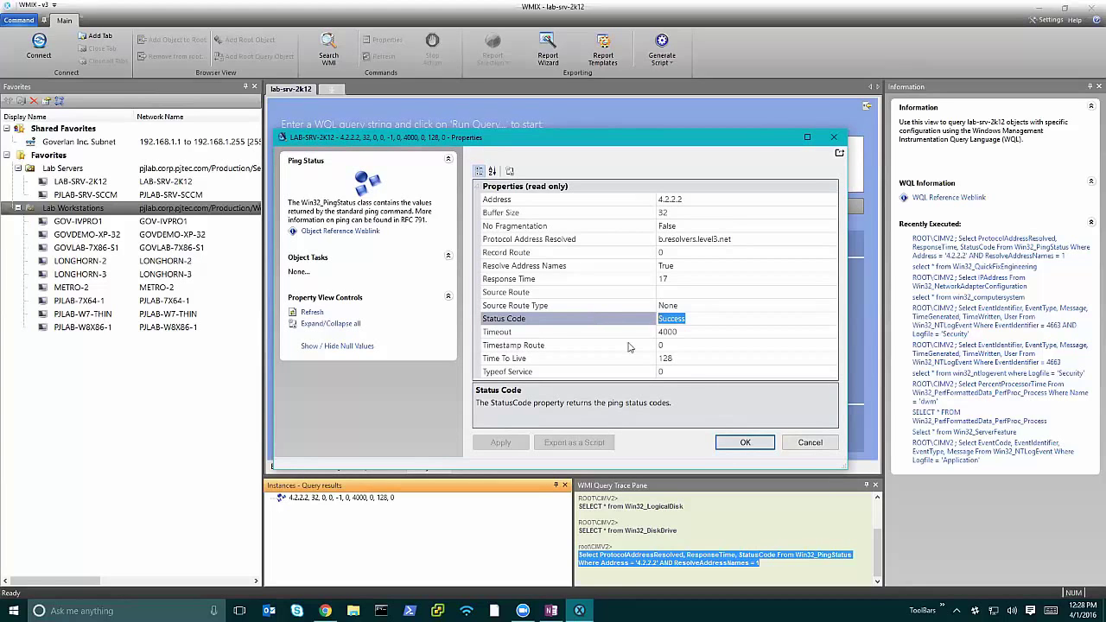
left_click(800, 444)
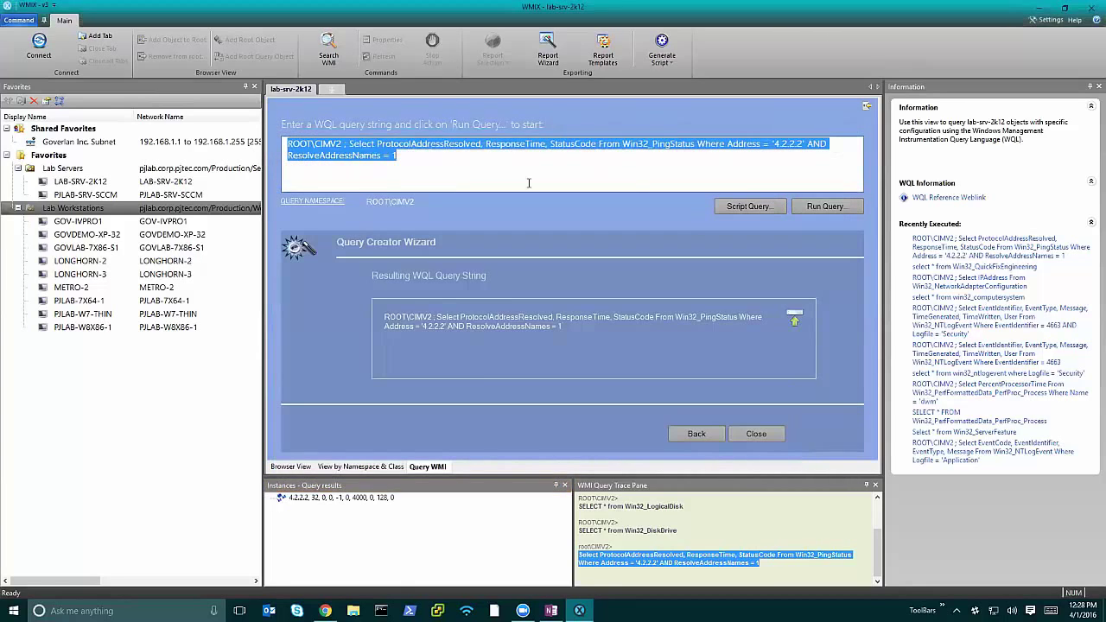
Switch to the View by Namespace & Class browser showing Win32_PingStatus under ROOT\CIMV2.
left_click(489, 171)
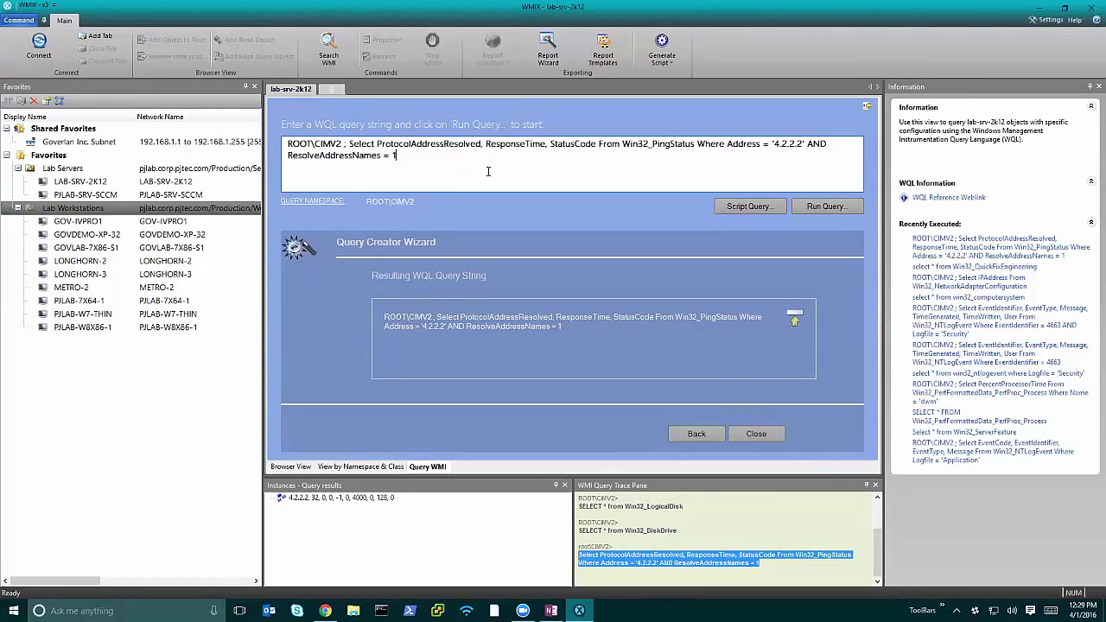
left_click(351, 467)
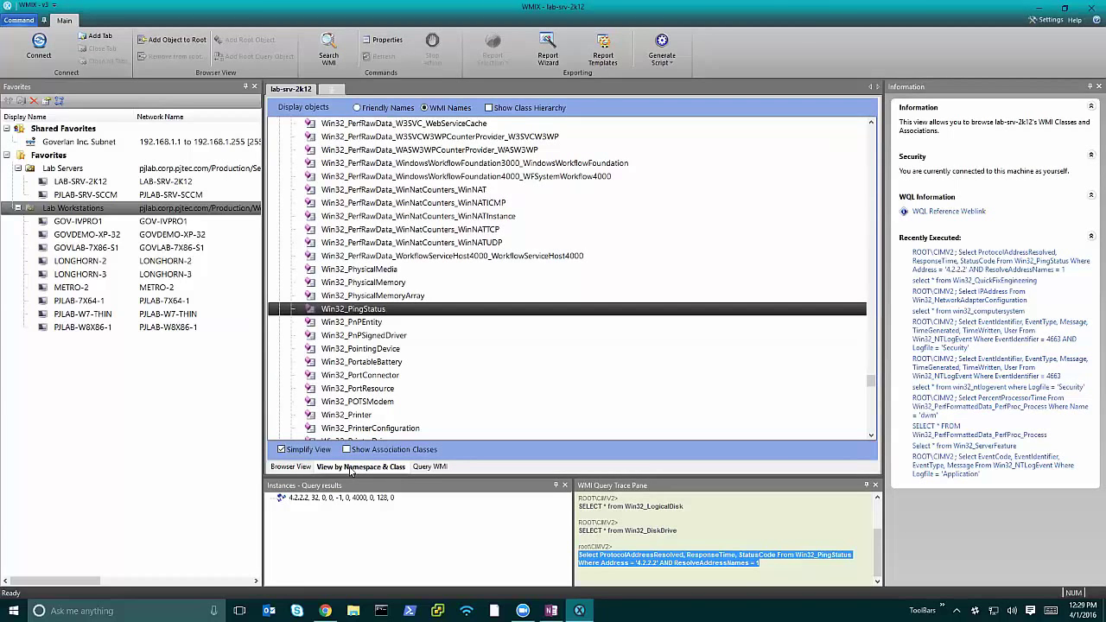
Collapse the CIMV2 namespace in the namespace tree.
scroll(381, 298, "up", 15)
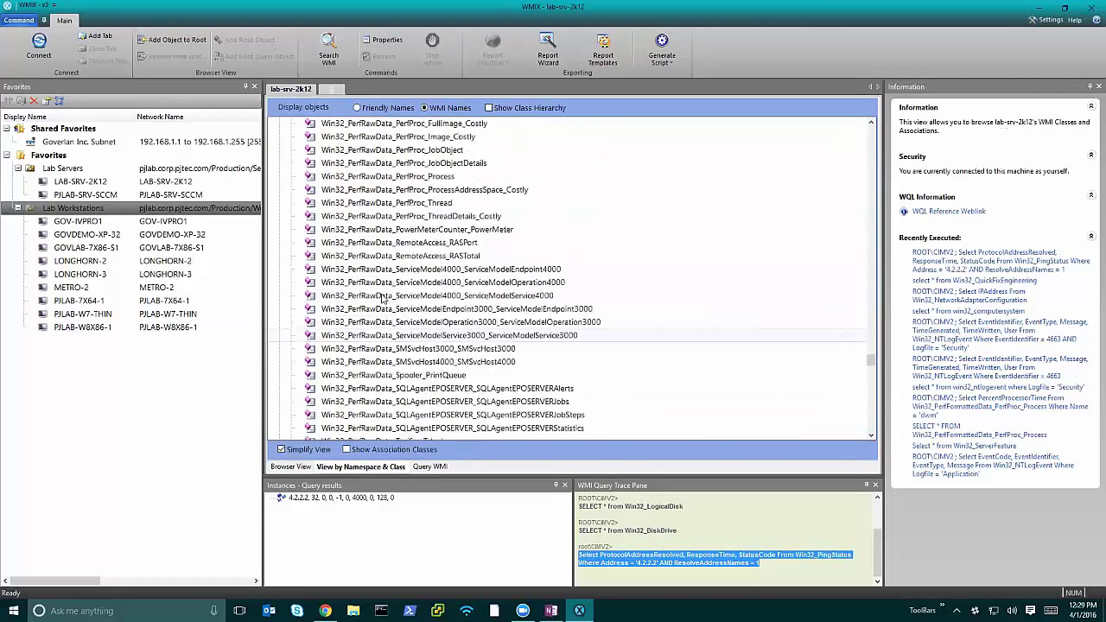
scroll(381, 298, "up", 10)
left_click_drag(871, 335, 871, 125)
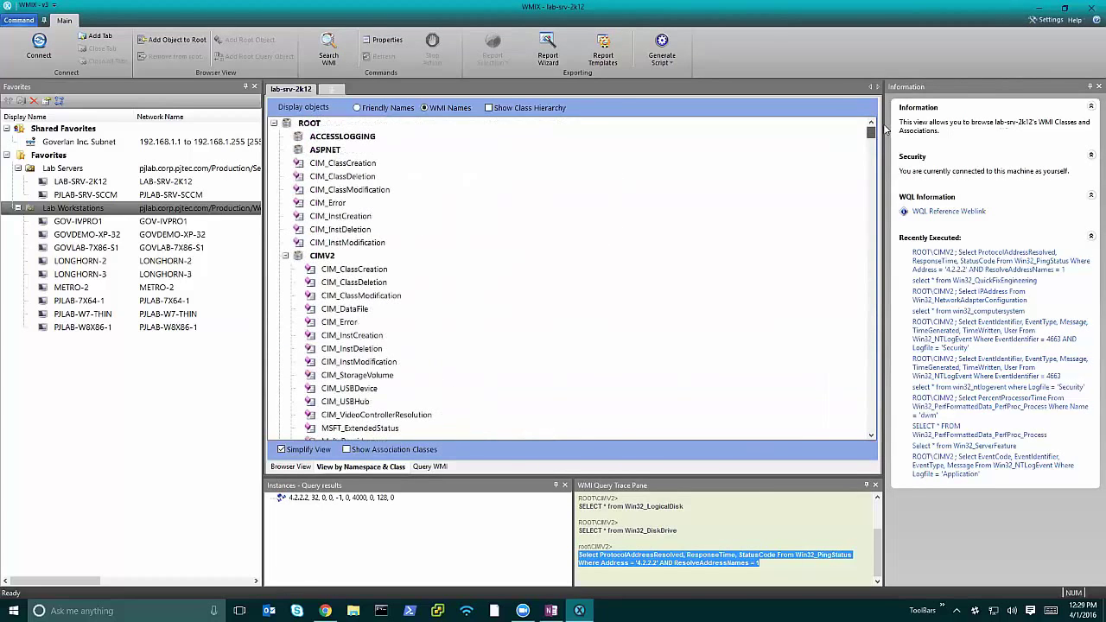
left_click(286, 259)
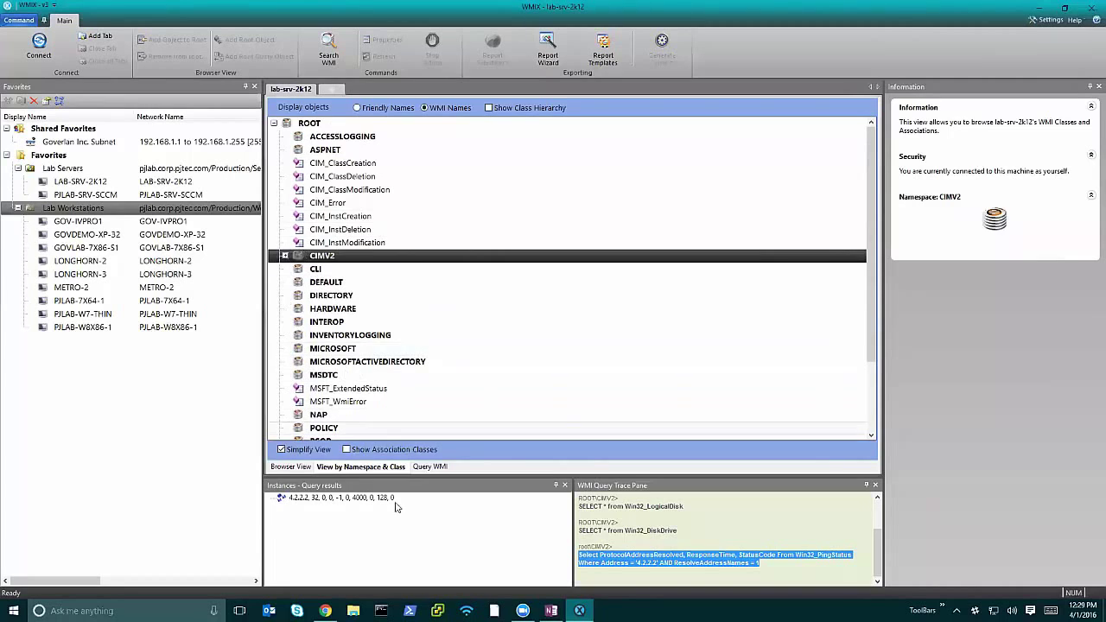
Expand MICROSOFT to show its CIM_ classes and HOMENET, SQLSERVER, WINDOWS sub-namespaces.
scroll(407, 372, "down", 3)
scroll(408, 372, "up", 3)
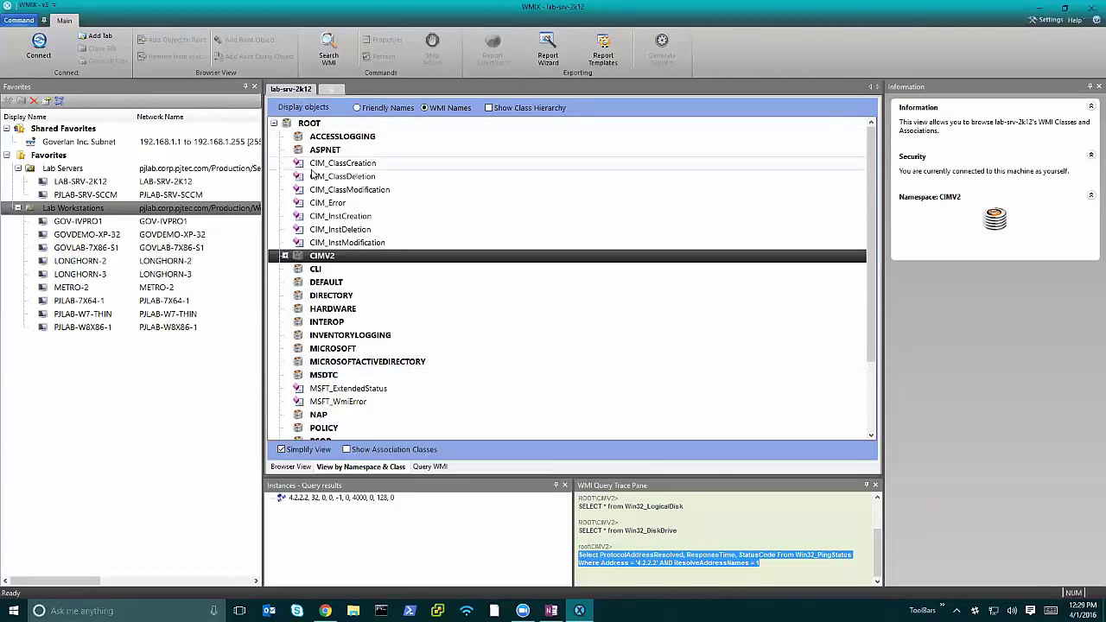
left_click(328, 308)
scroll(324, 311, "down", 3)
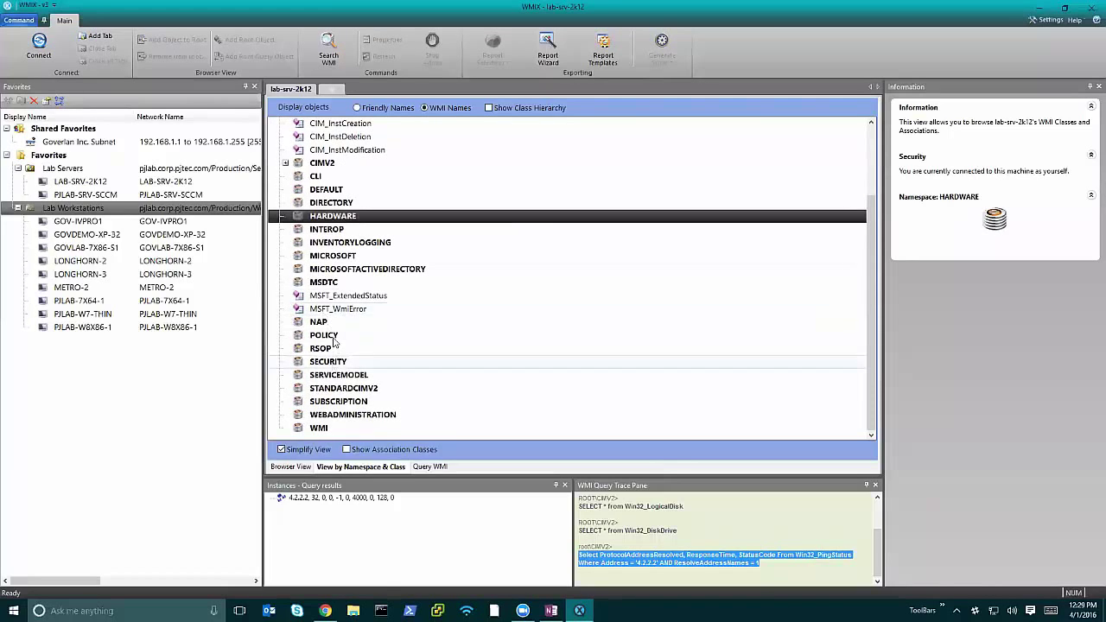
scroll(331, 337, "up", 2)
scroll(334, 339, "down", 2)
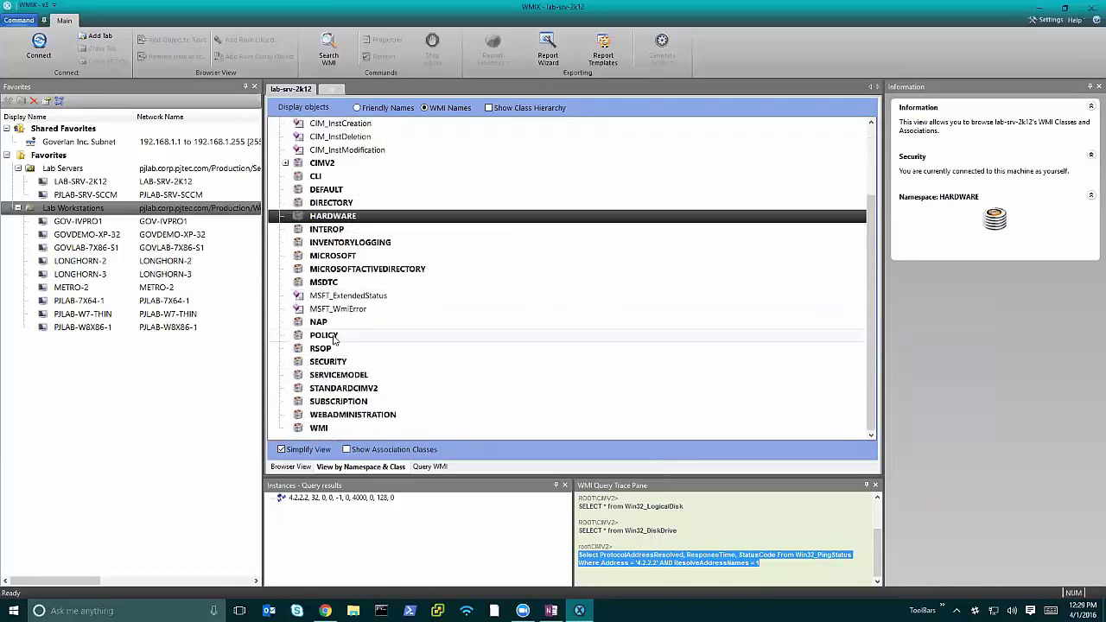
double_click(346, 258)
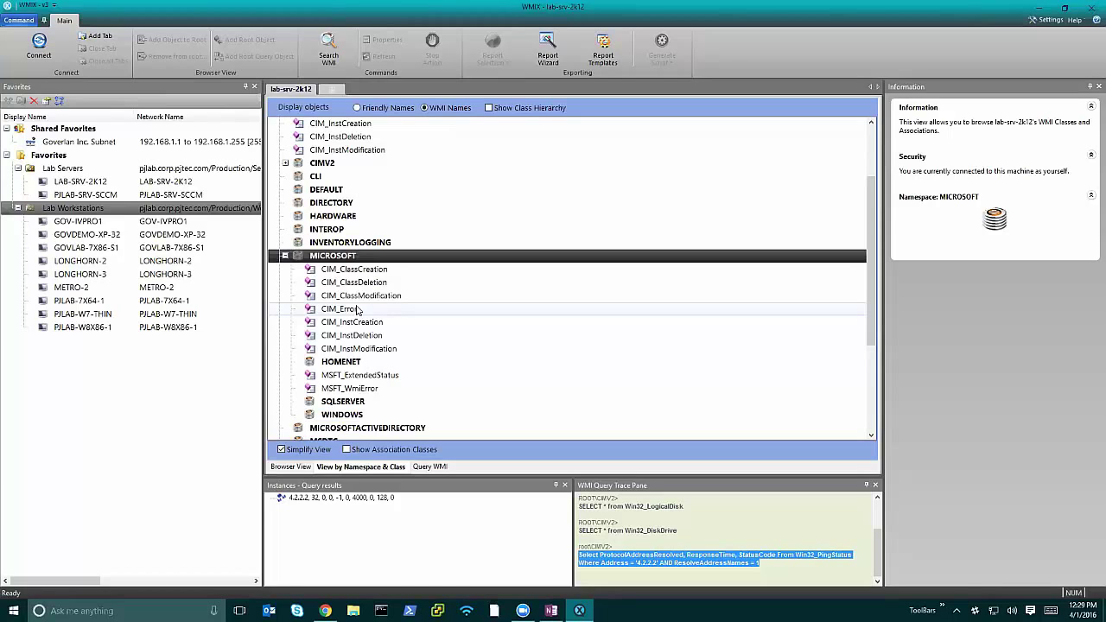
Enter Win32_ServerFeature as the WMI object search string.
left_click(350, 52)
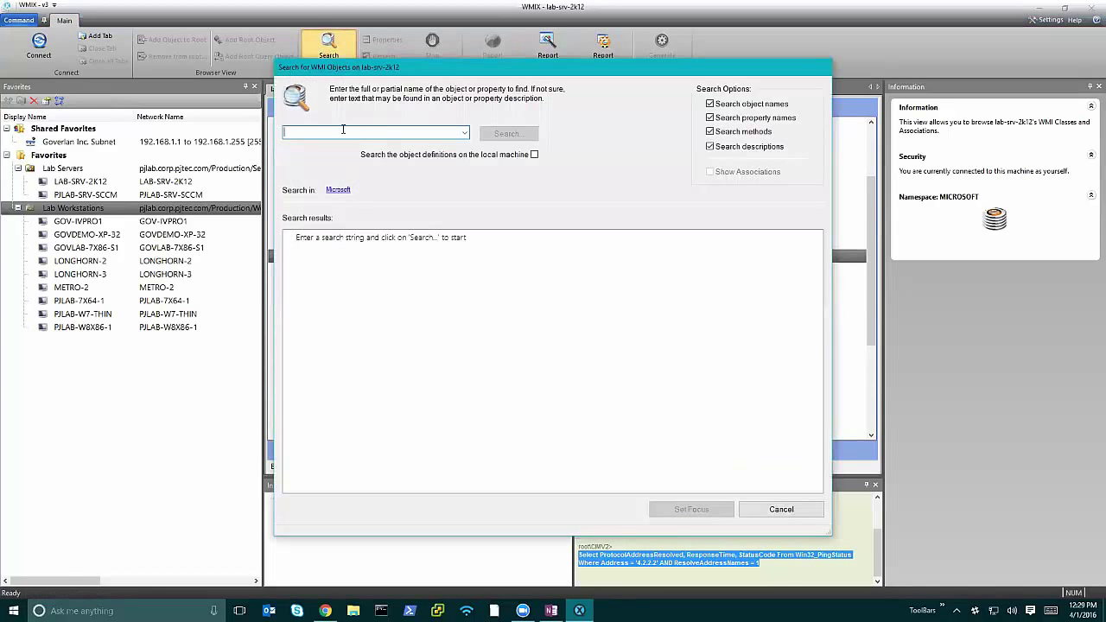
type("Win32")
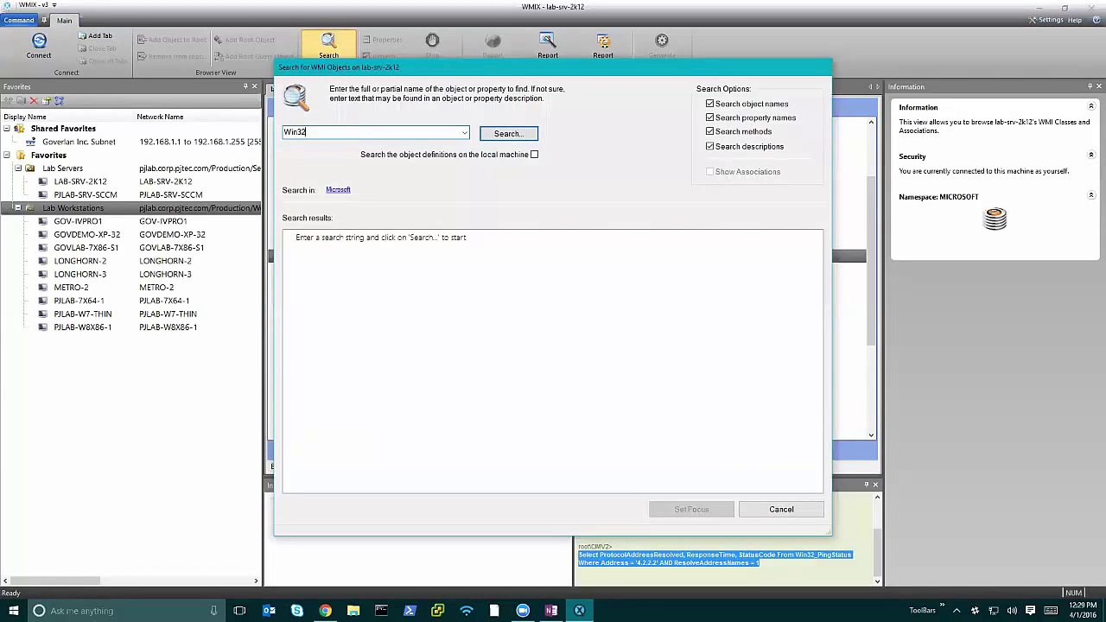
type("_ServerFeature")
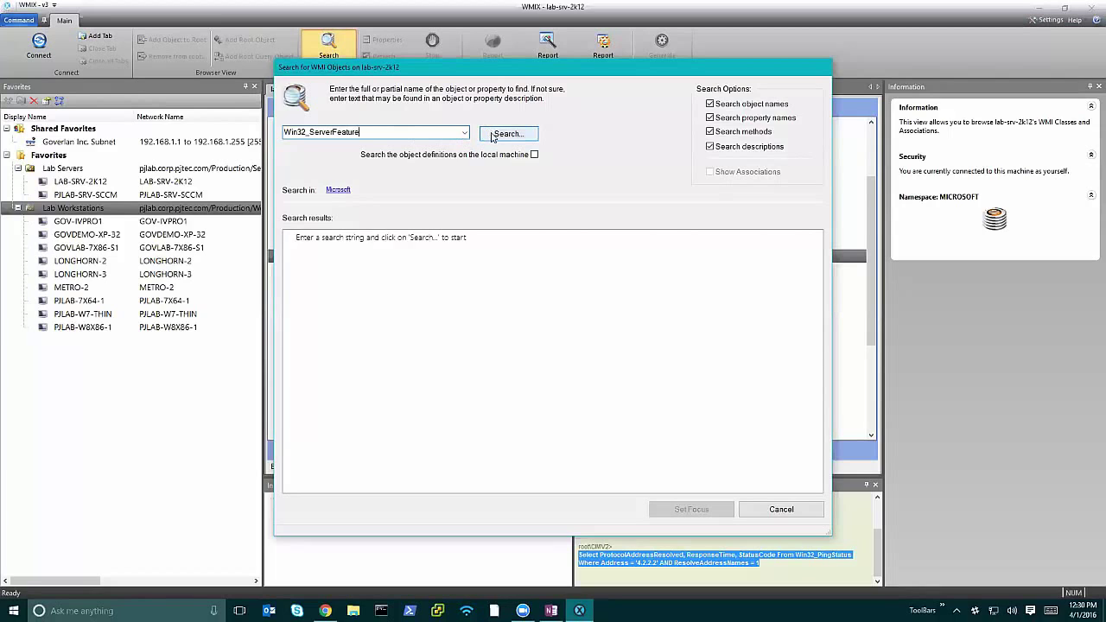
left_click(780, 509)
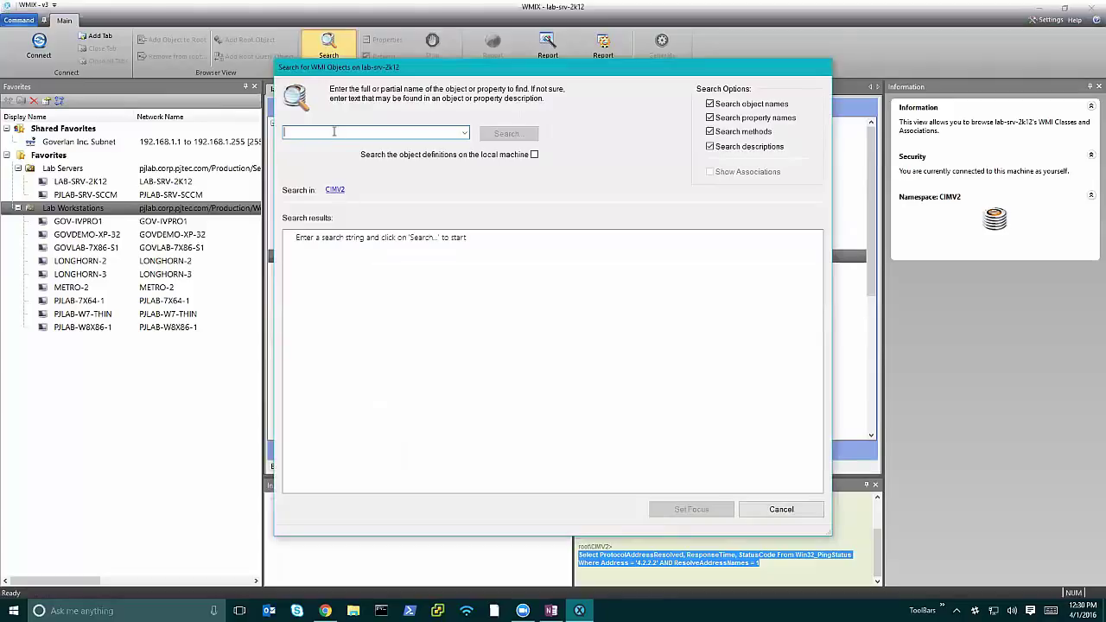
type("Win")
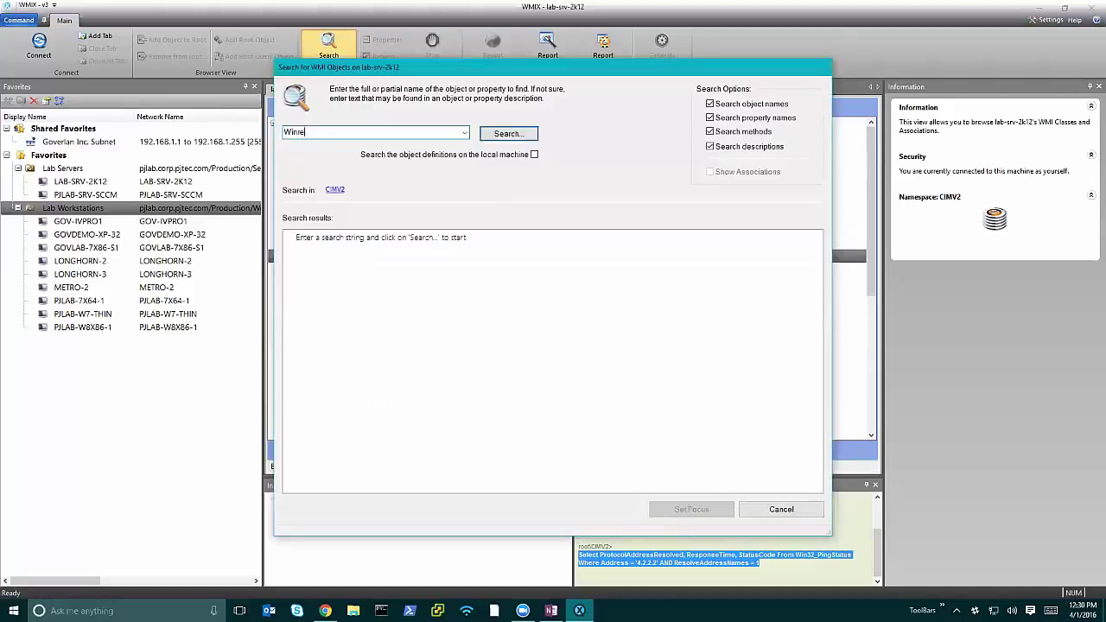
type("32_ServerFa")
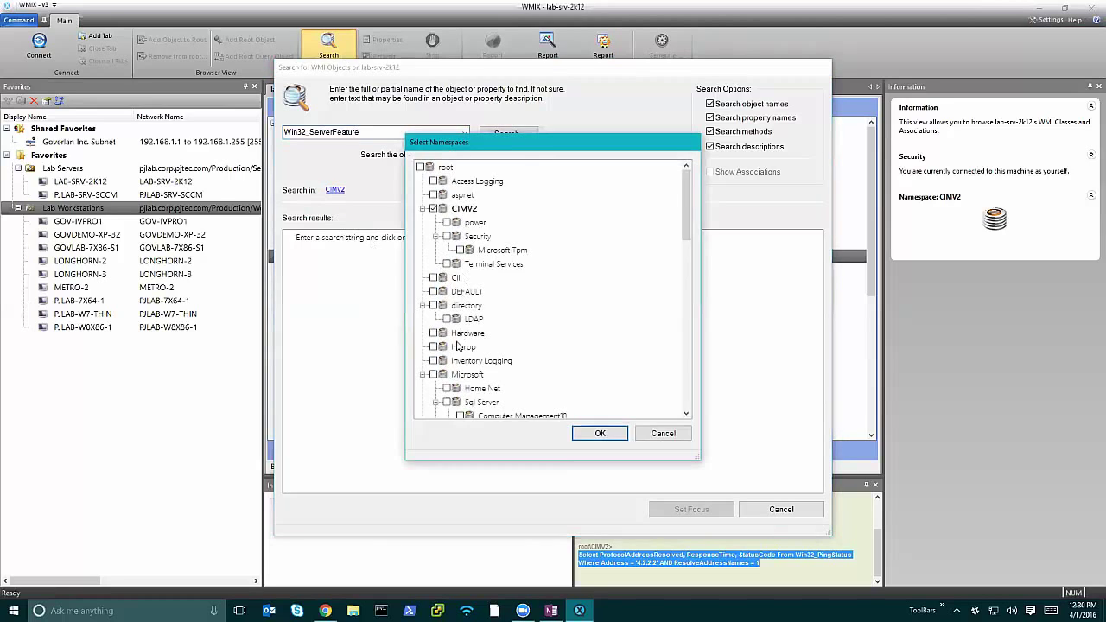
Scope the search to the CIMV2, MICROSOFT and MICROSOFT\WINDOWS namespaces.
scroll(458, 346, "down", 2)
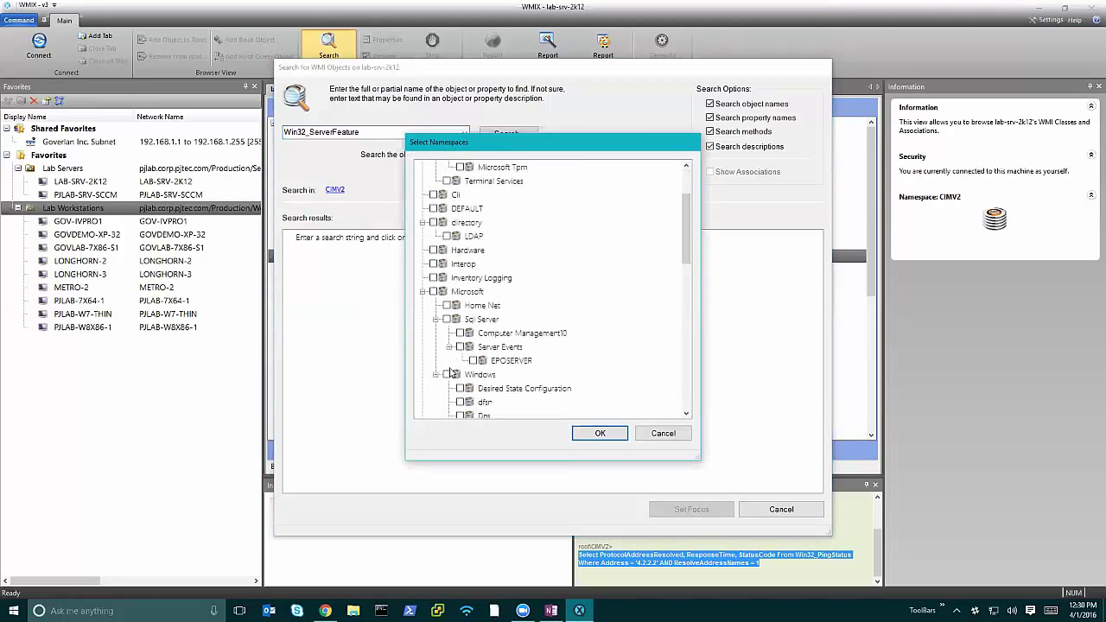
left_click(433, 291)
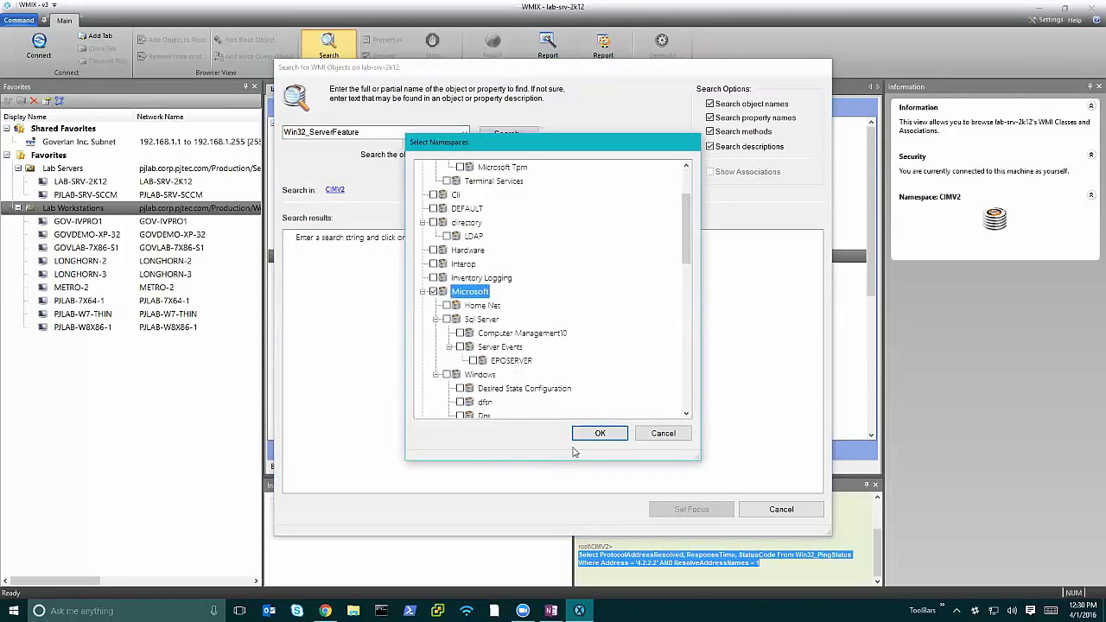
scroll(548, 418, "down", 3)
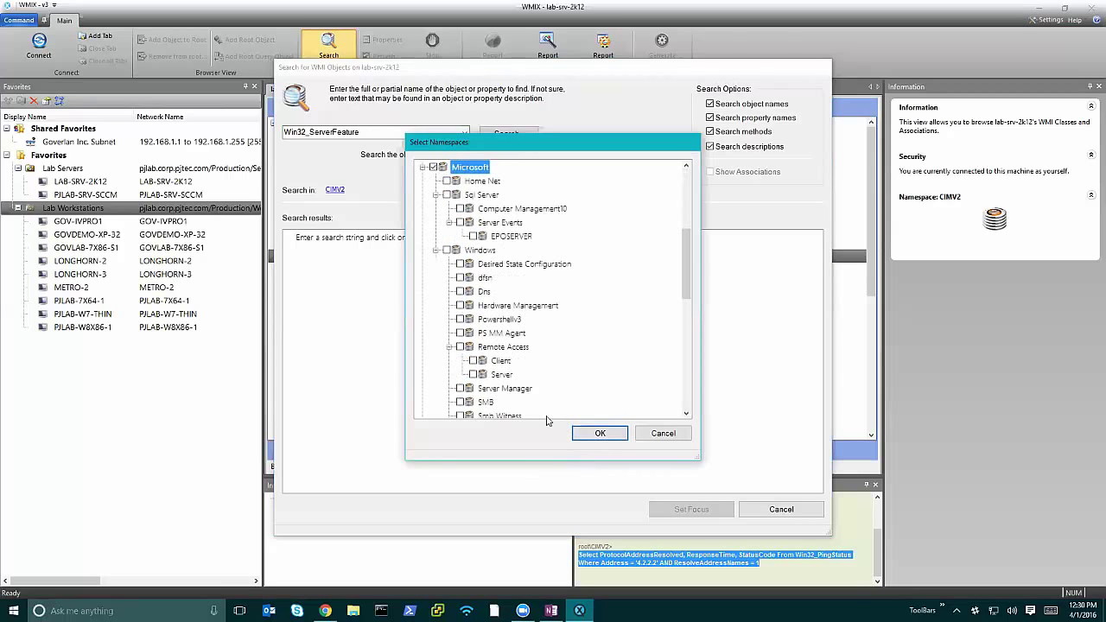
left_click(436, 250)
left_click(446, 249)
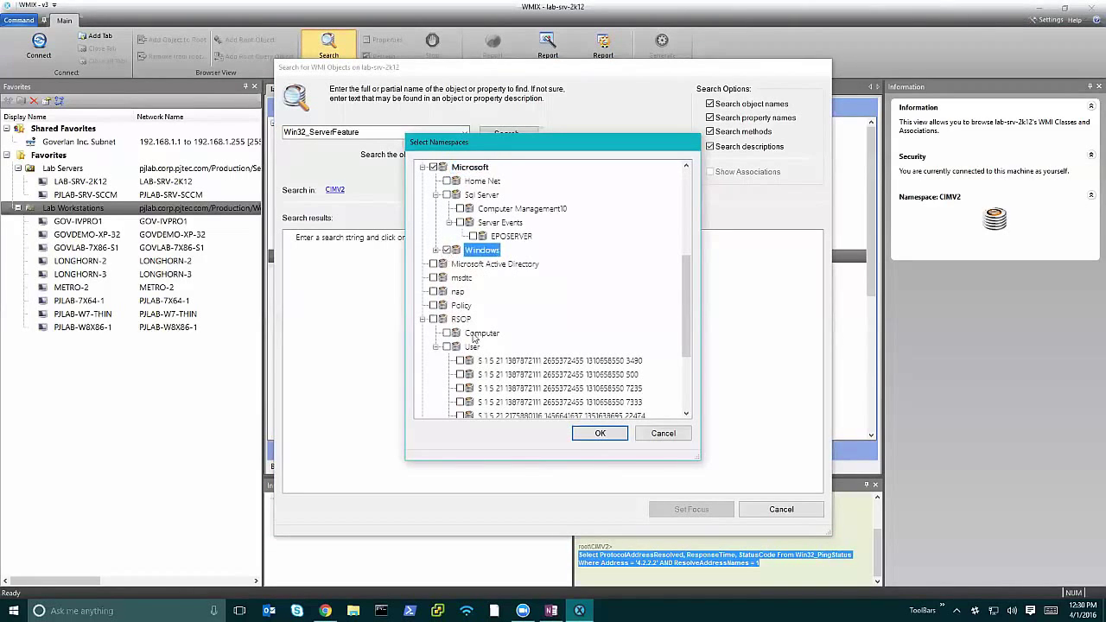
left_click(588, 433)
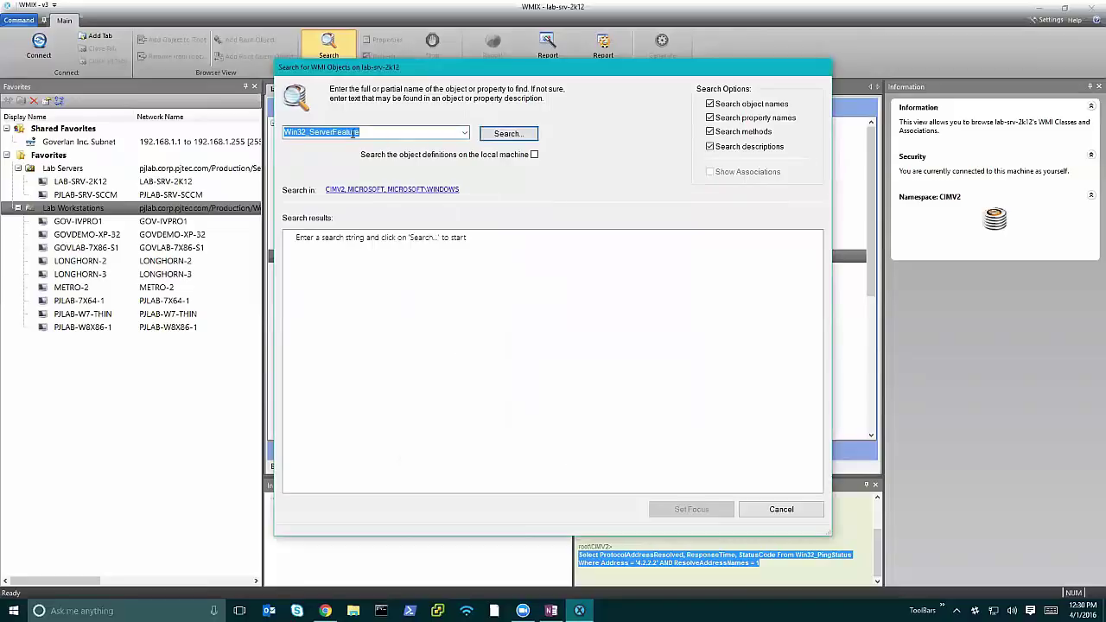
Search for Win32_ServerFeature and set focus on the class found in ROOT\CIMV2.
left_click(532, 138)
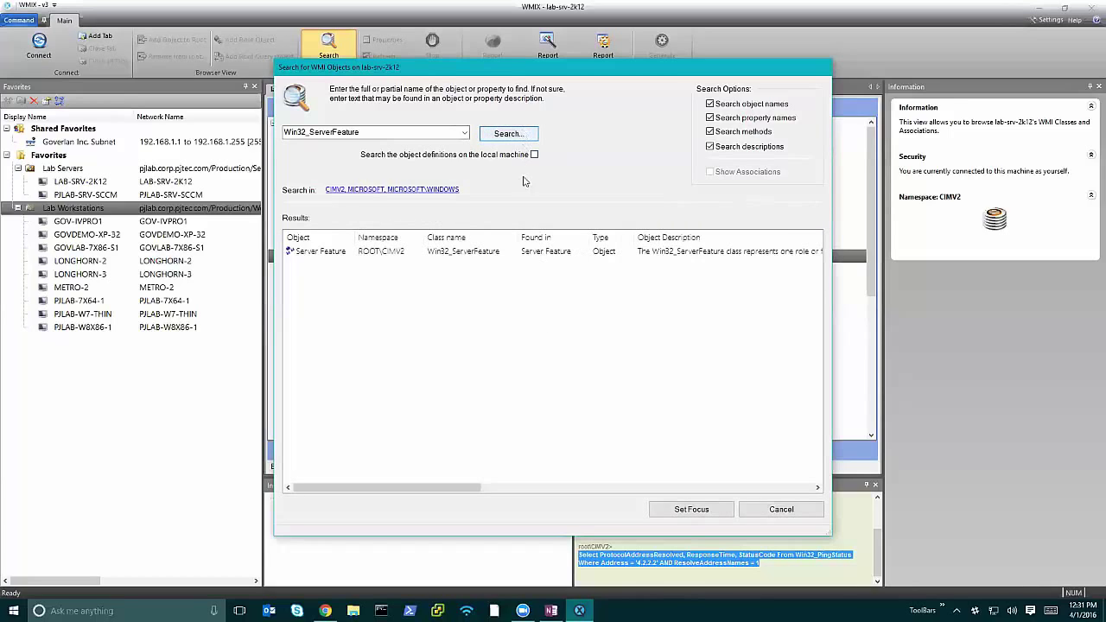
left_click(523, 251)
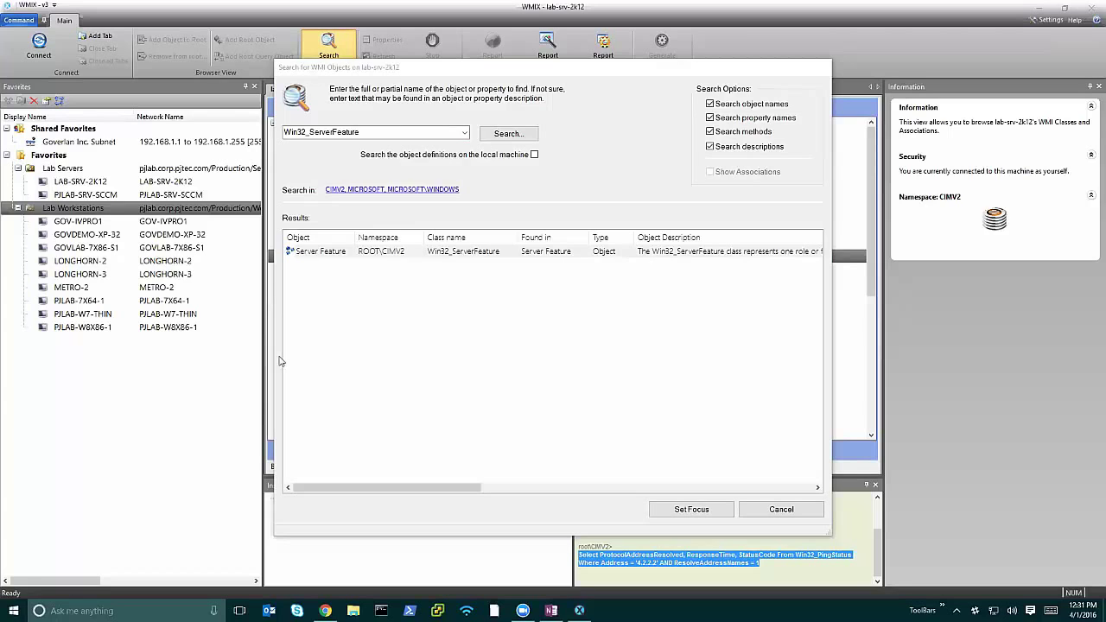
left_click(377, 256)
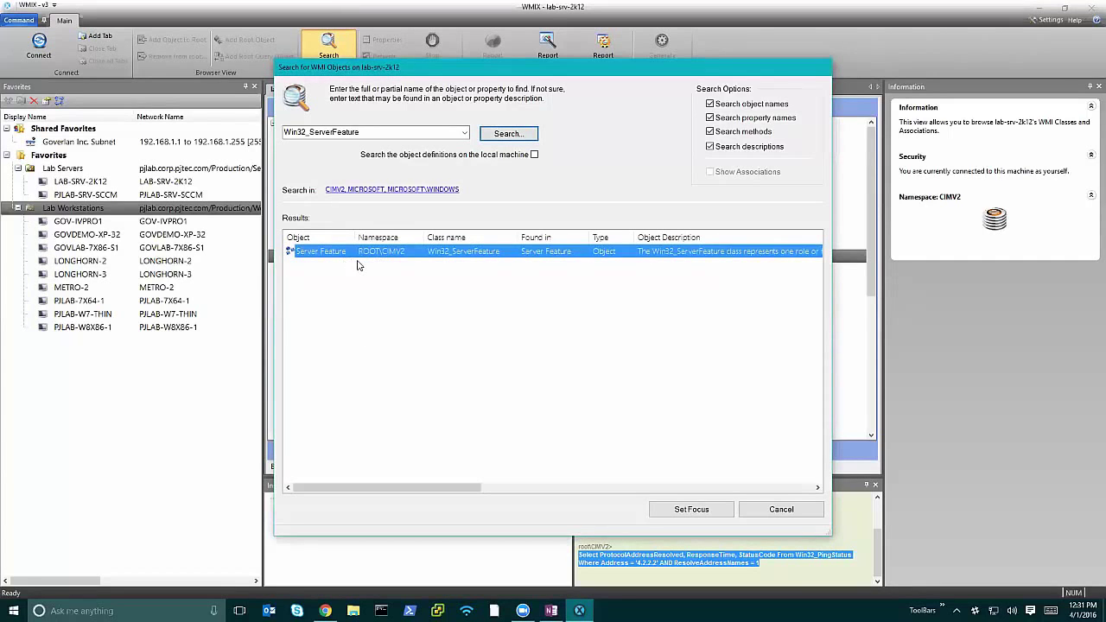
left_click(683, 510)
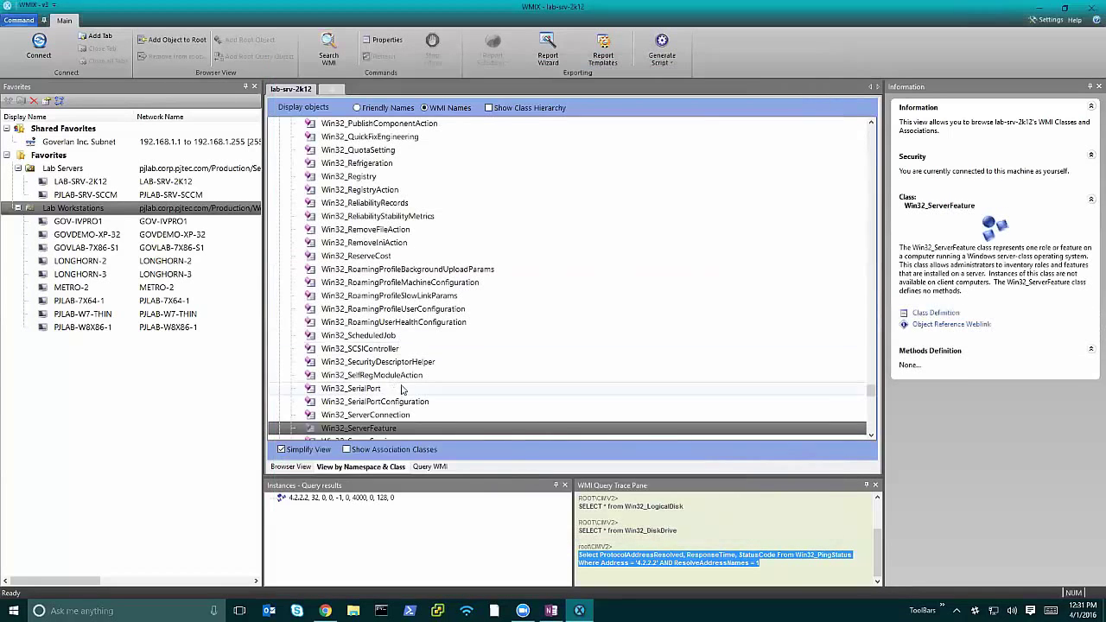
Query all instances of the Win32_ServerFeature class.
scroll(366, 425, "down", 1)
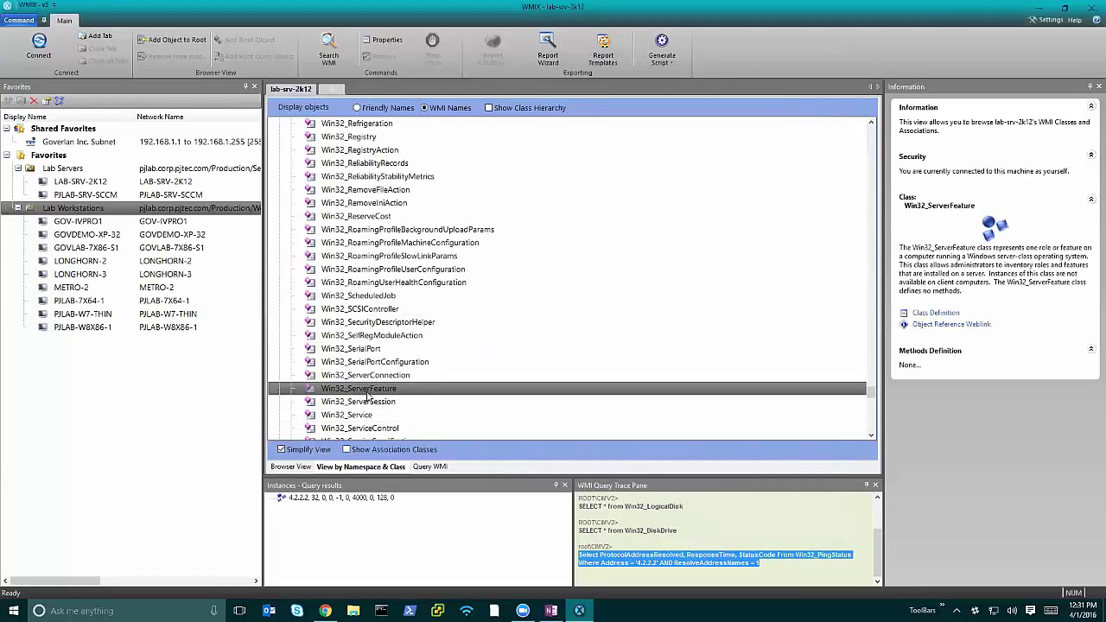
right_click(369, 394)
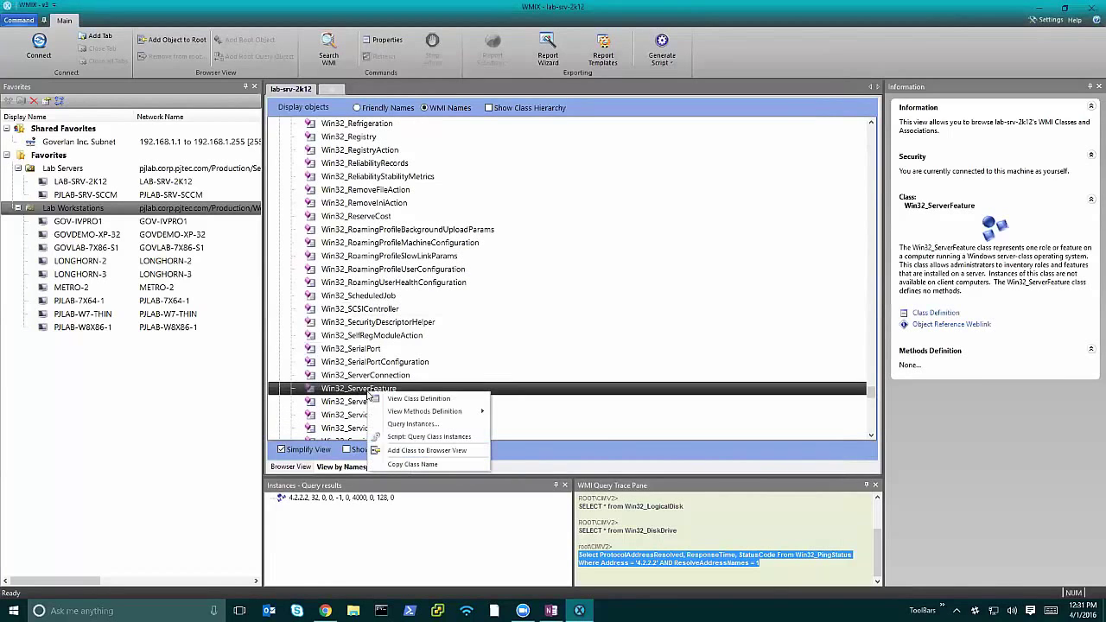
left_click(414, 426)
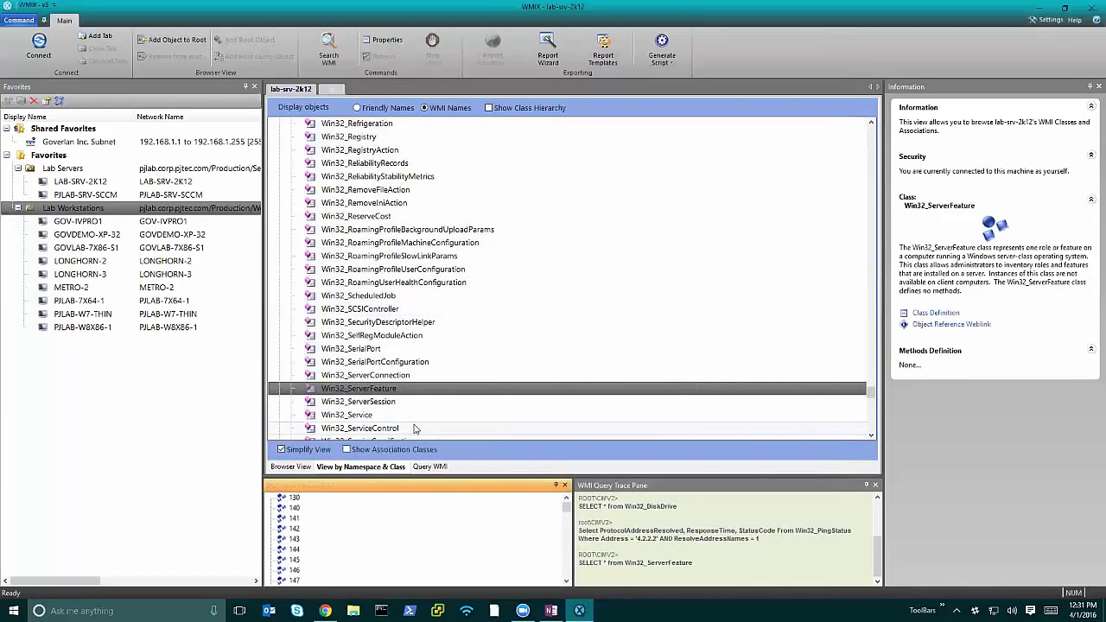
right_click(294, 502)
left_click(315, 511)
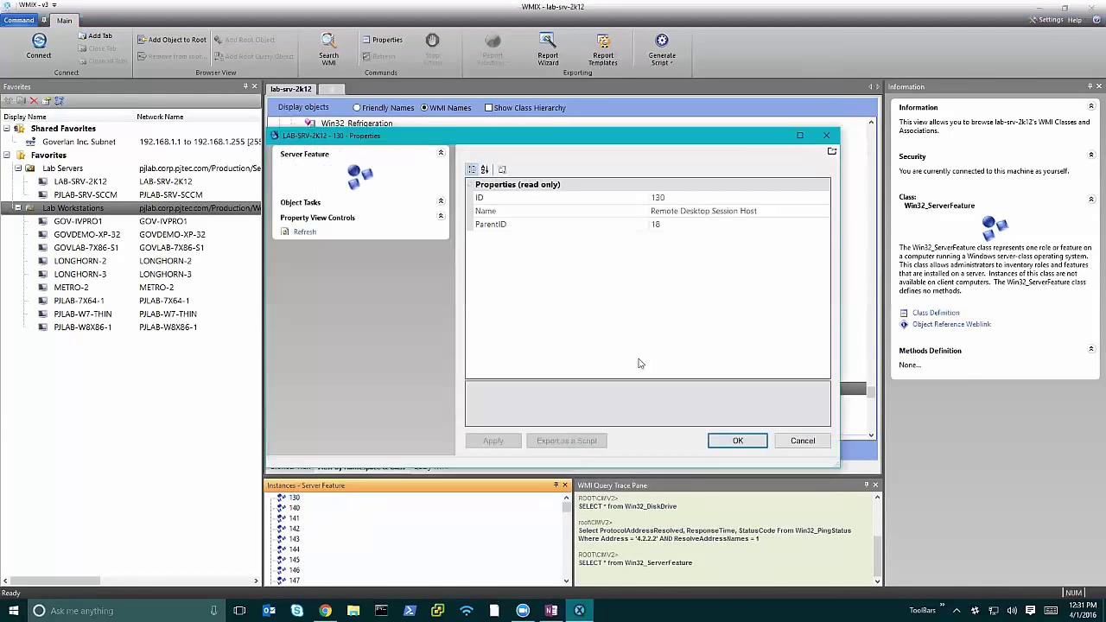
left_click(761, 211)
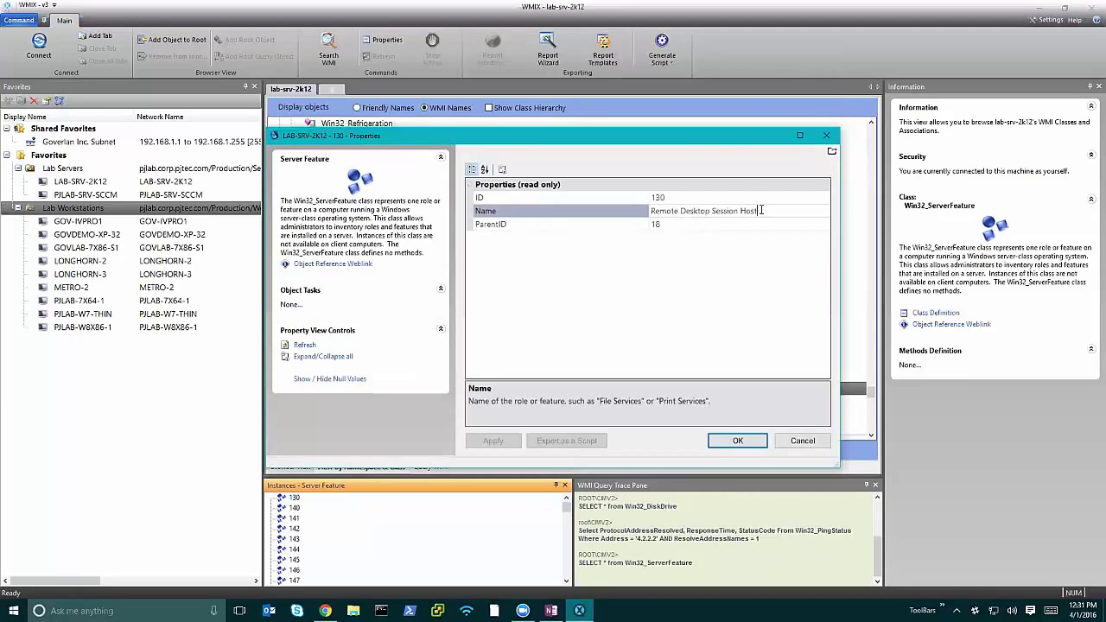
left_click(655, 213)
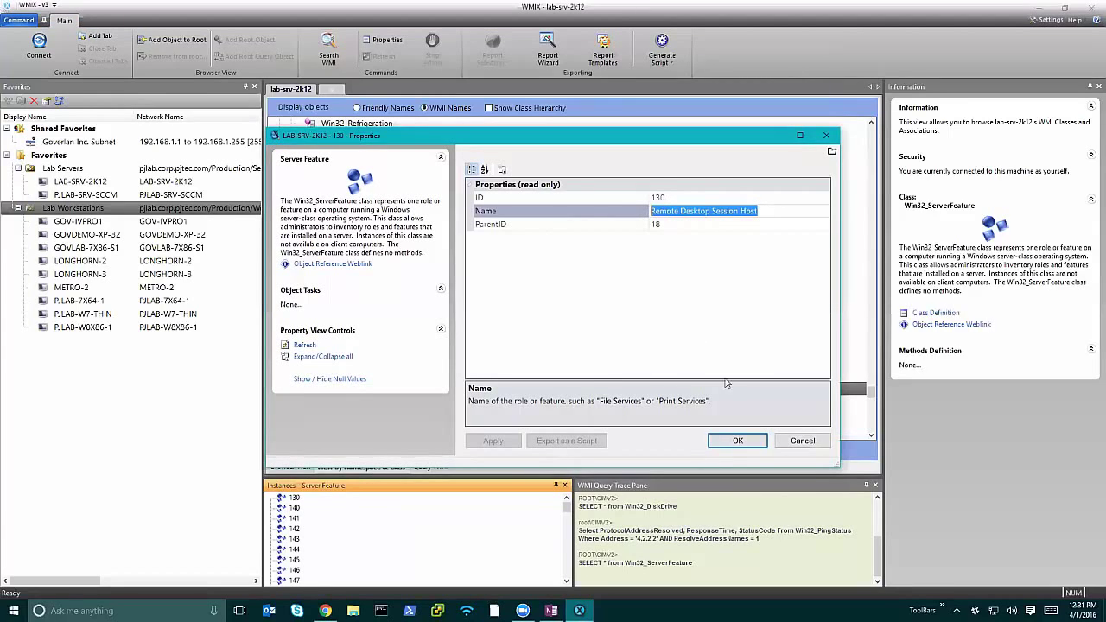
left_click(797, 443)
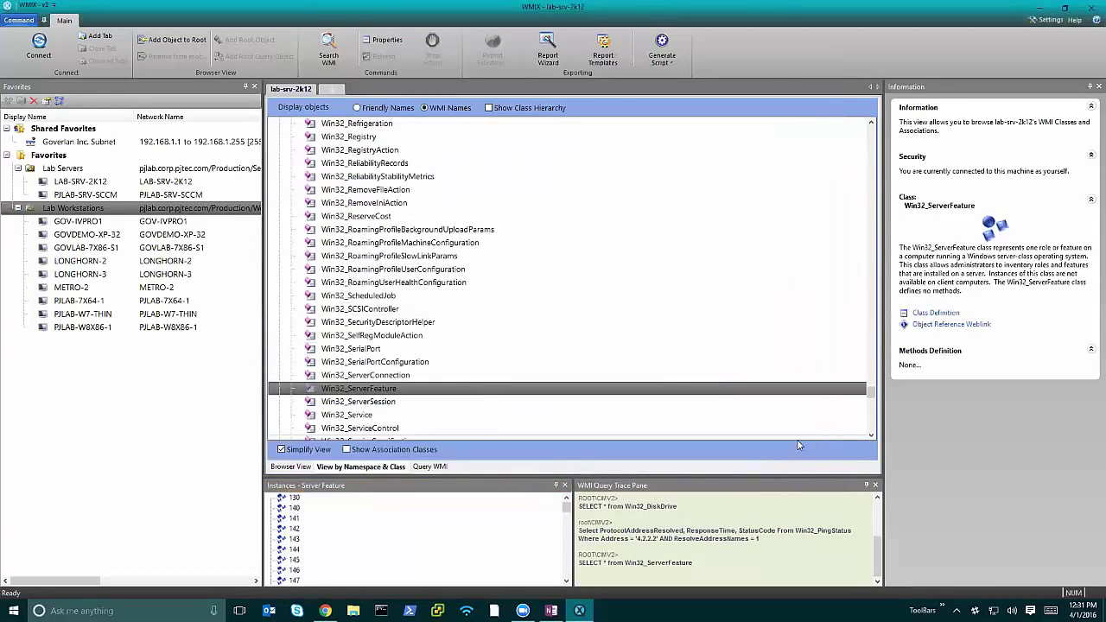
right_click(407, 391)
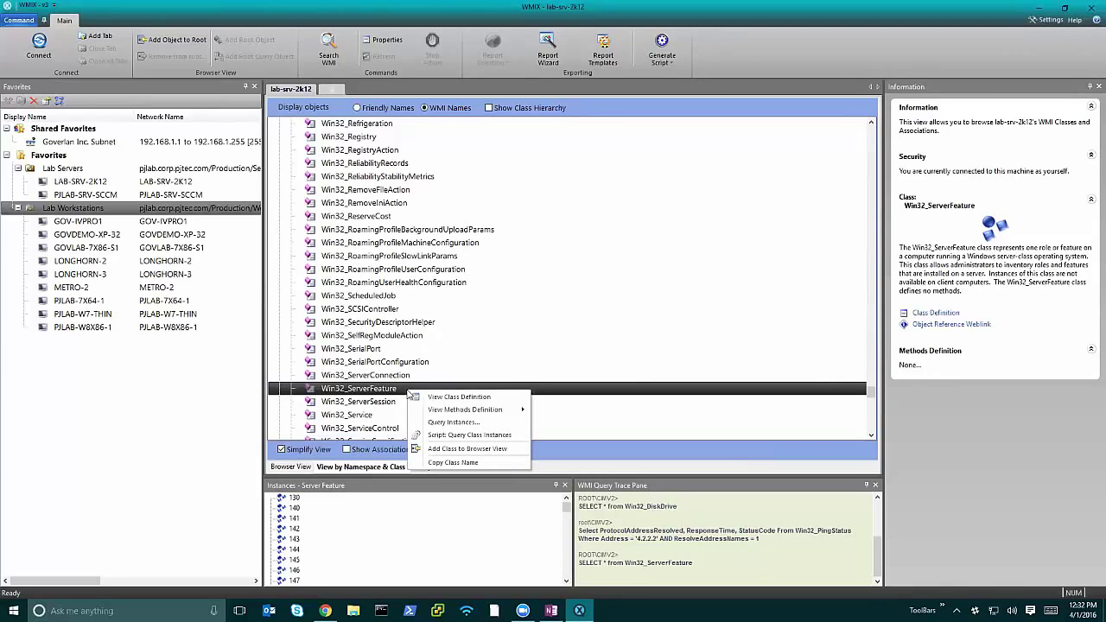
Add Win32_ServerFeature to the browser view as a Server Feature root object.
right_click(363, 394)
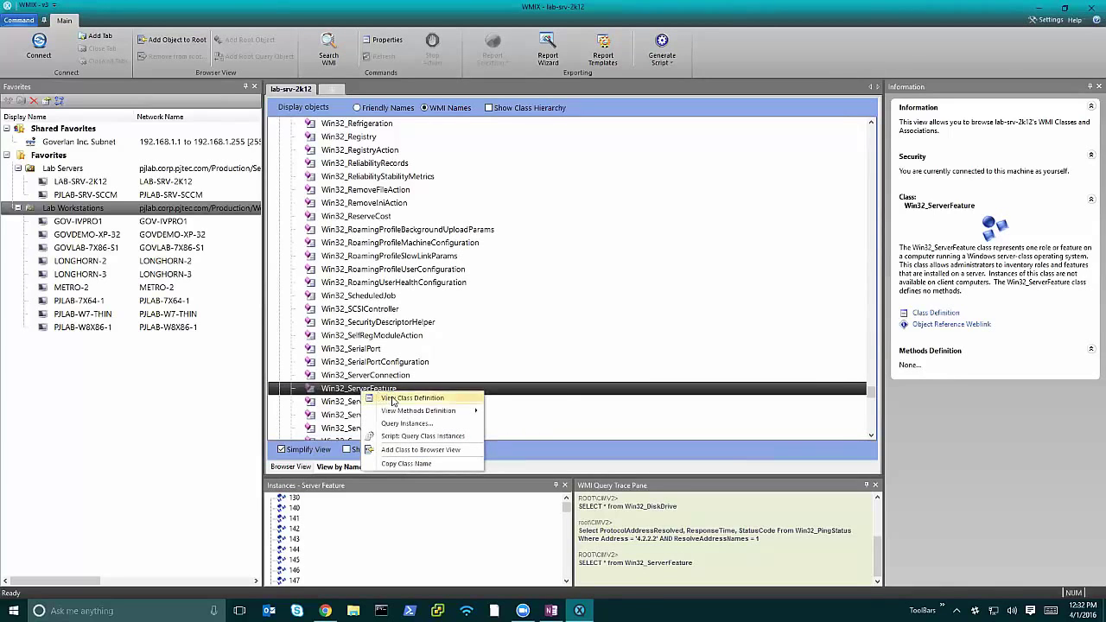
left_click(398, 449)
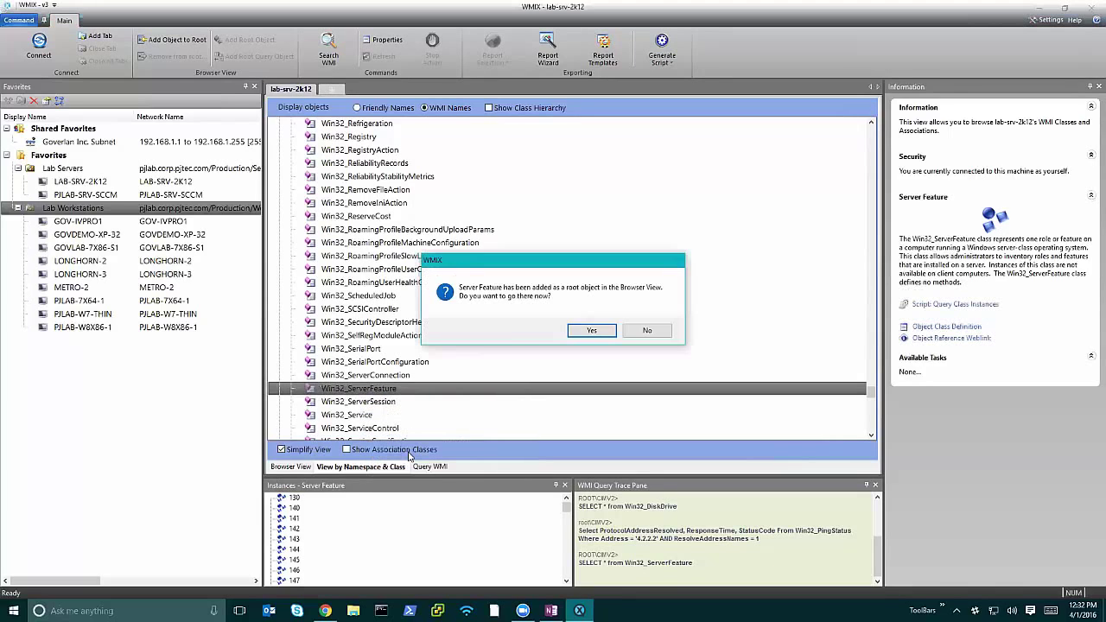
left_click(589, 331)
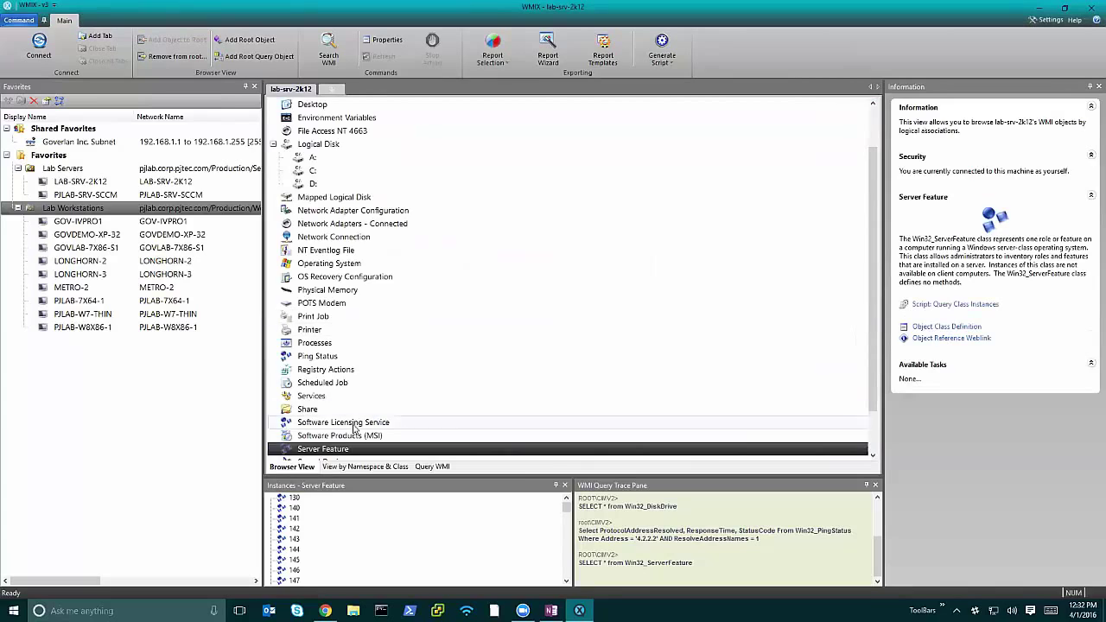
scroll(584, 334, "down", 2)
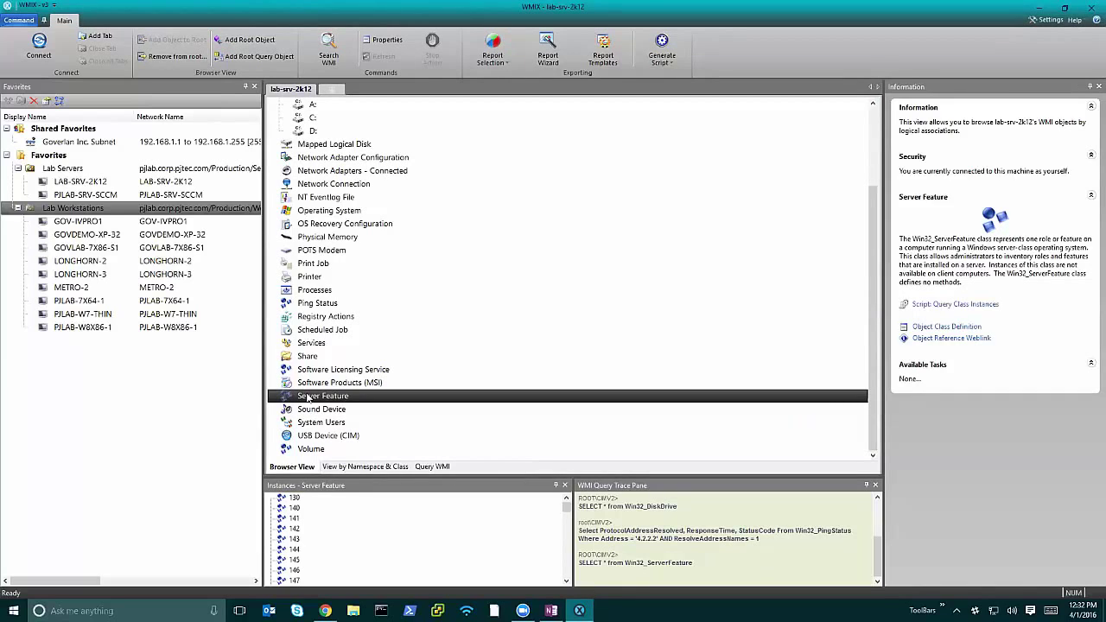
Expand Server Feature to list its instances 130, 140, 141 and 142.
right_click(308, 397)
left_click(308, 397)
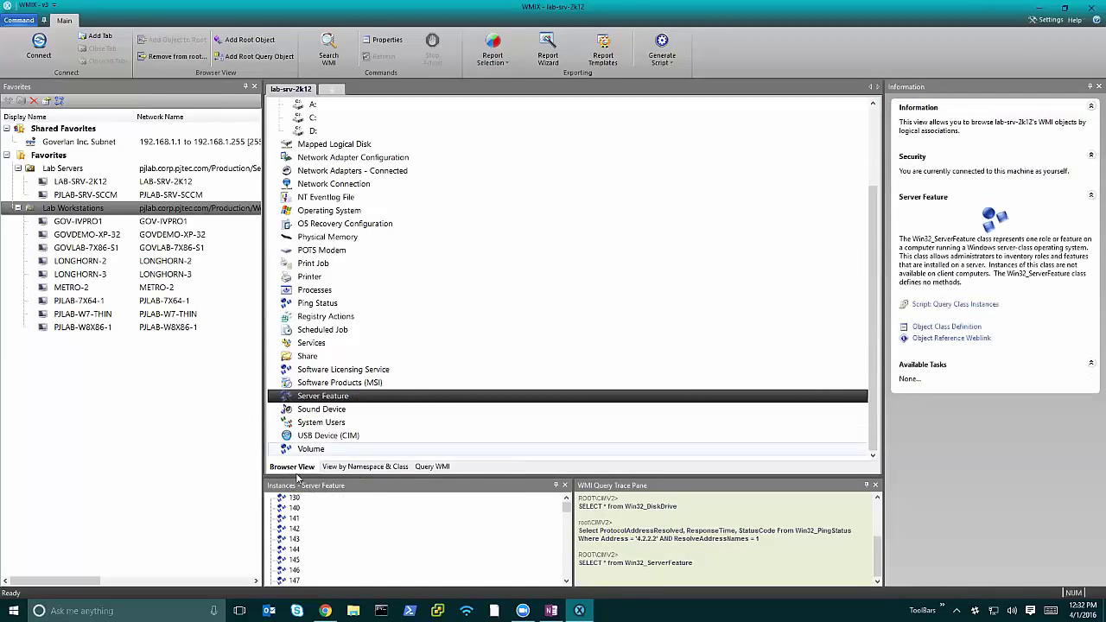
double_click(324, 398)
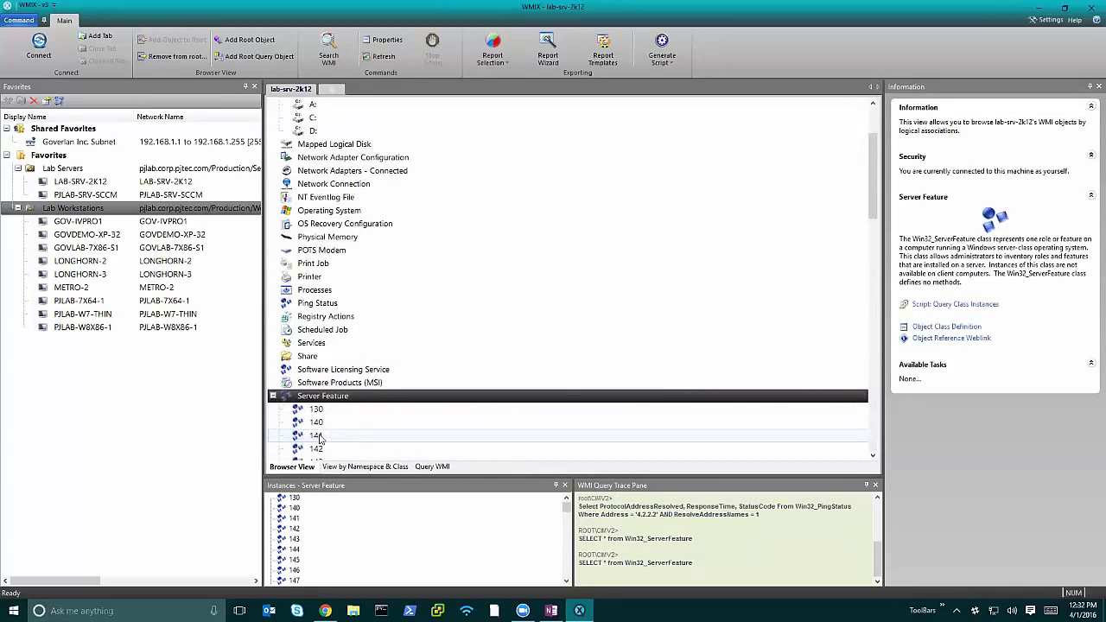
right_click(342, 398)
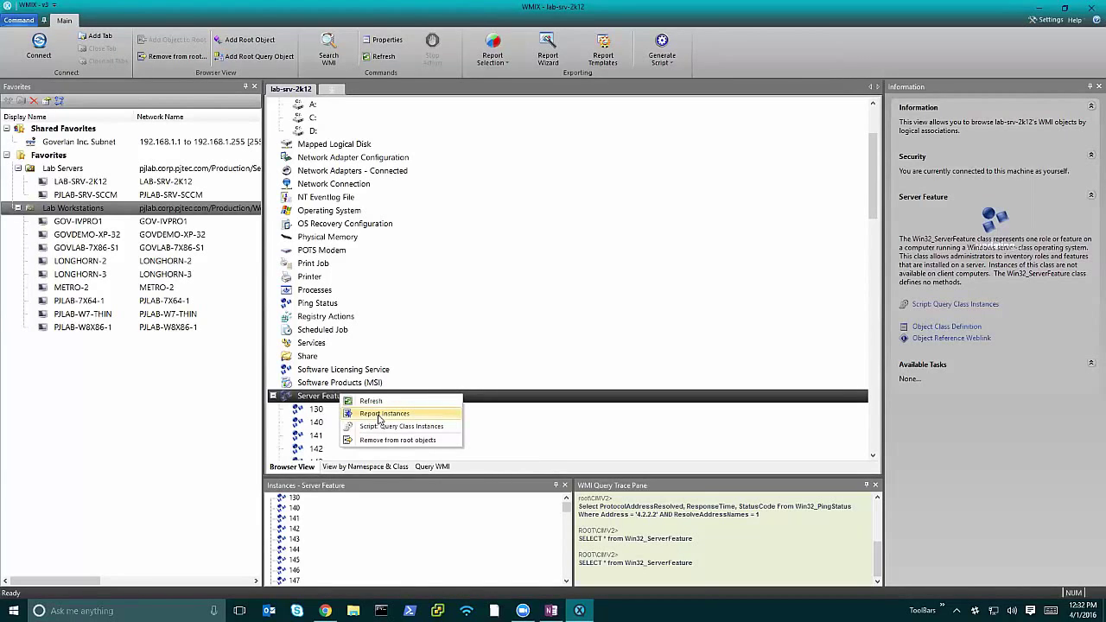
Generate the Server Feature report in Chrome and show all 73 entries.
left_click(381, 414)
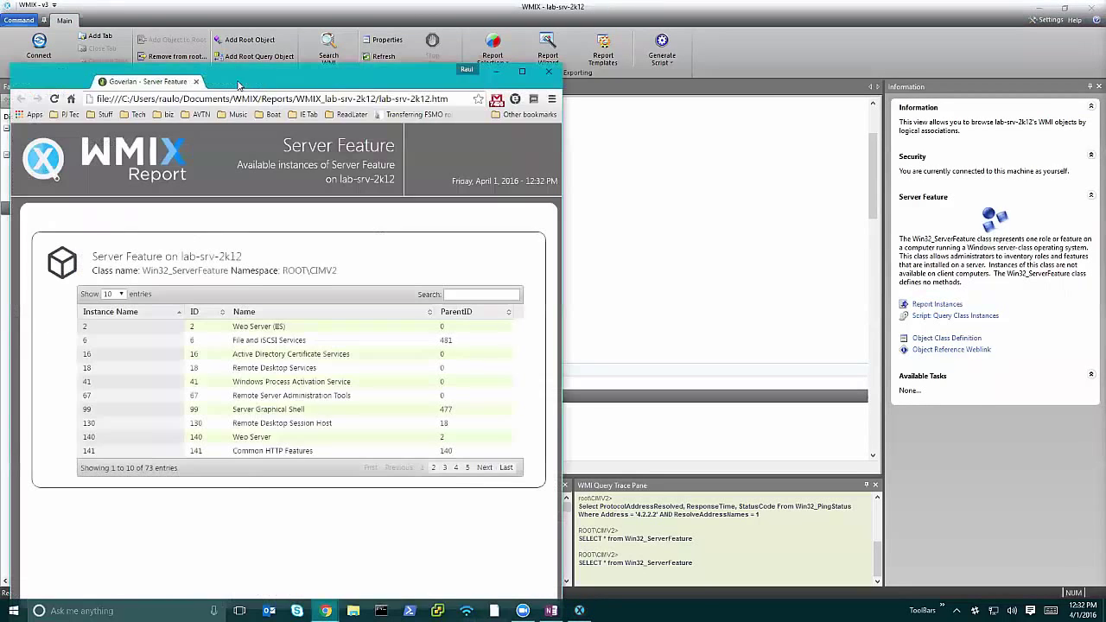
double_click(298, 80)
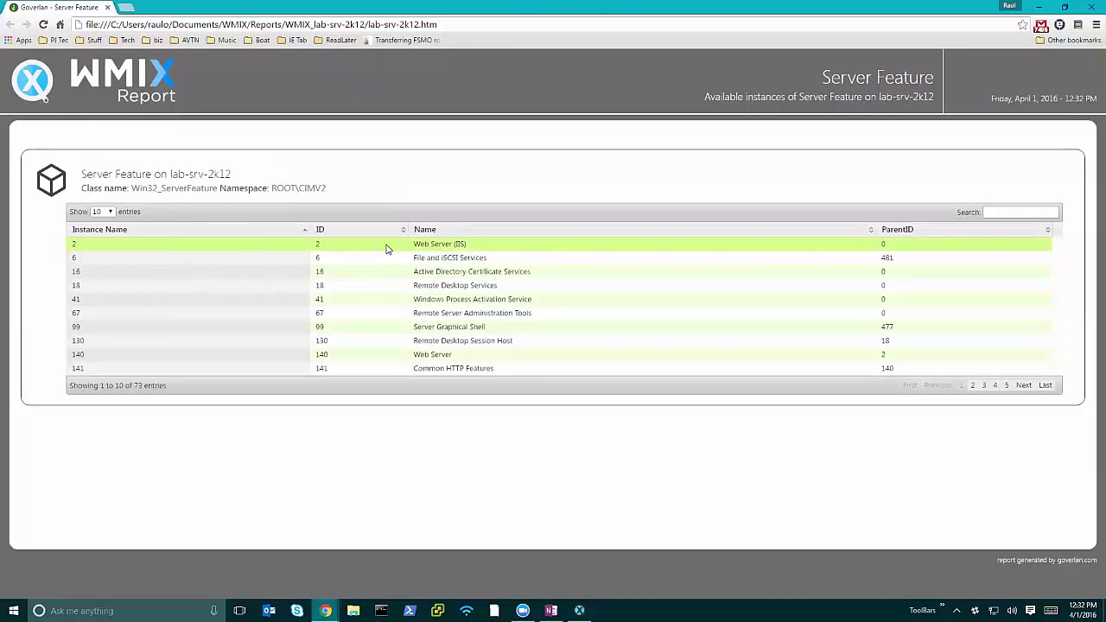
left_click(110, 213)
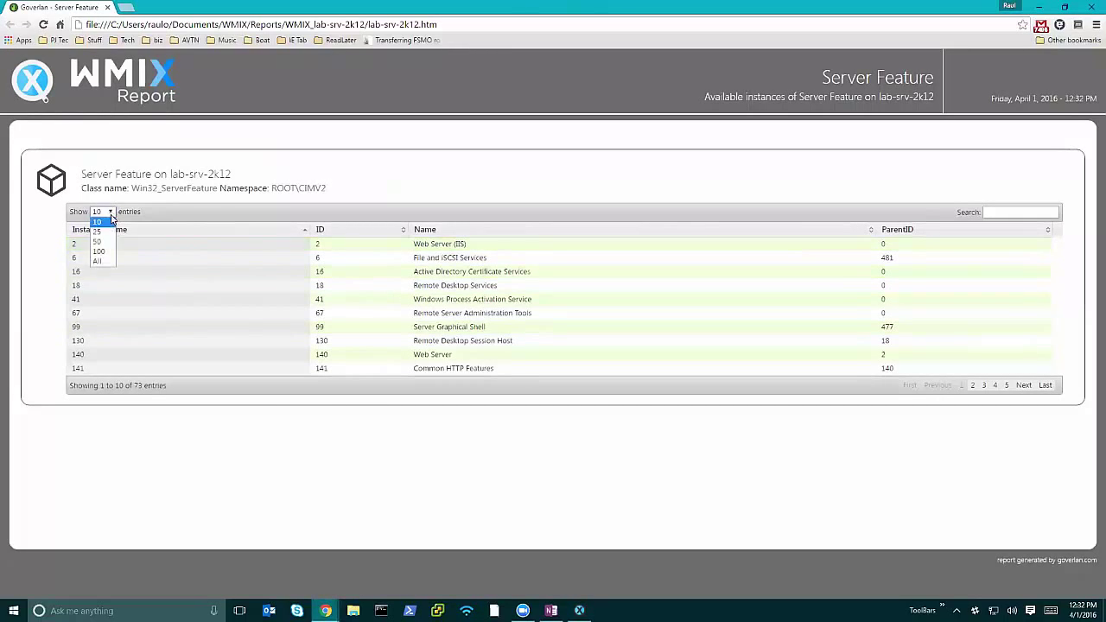
left_click(98, 262)
scroll(221, 392, "down", 10)
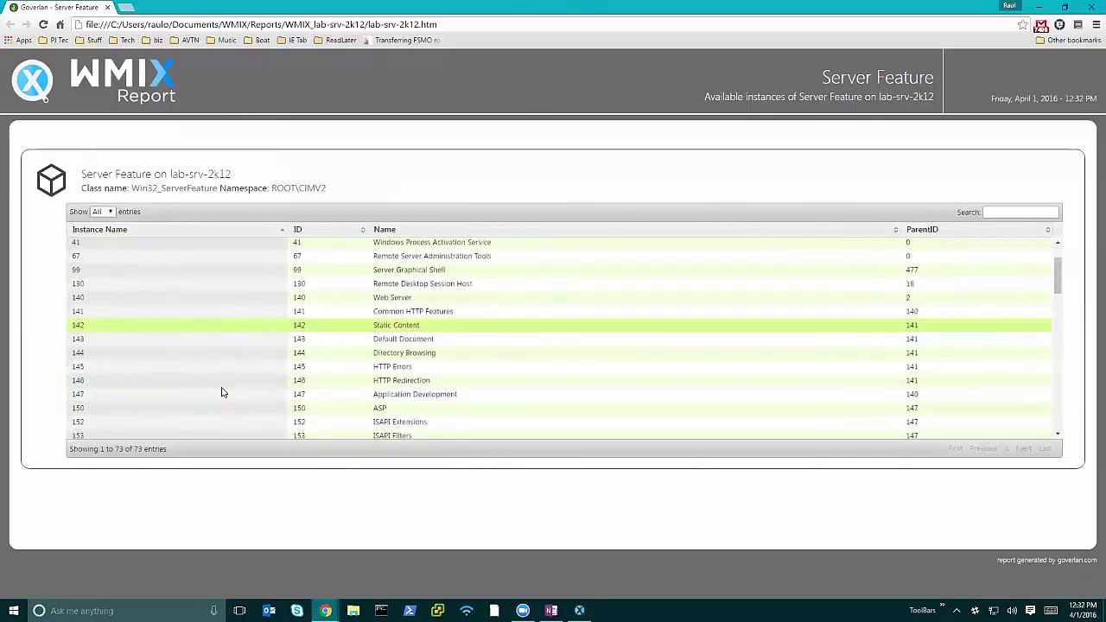
scroll(221, 393, "up", 10)
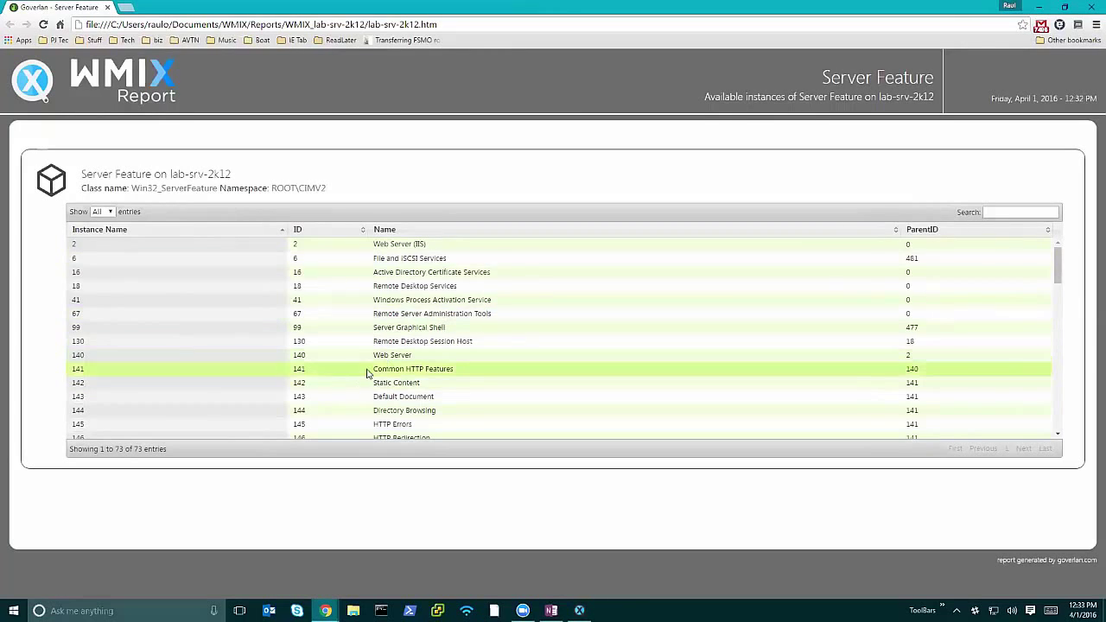
Filter the report for Web Server, then Remote Desktop, clear the filter and close Chrome.
left_click(995, 212)
type("W")
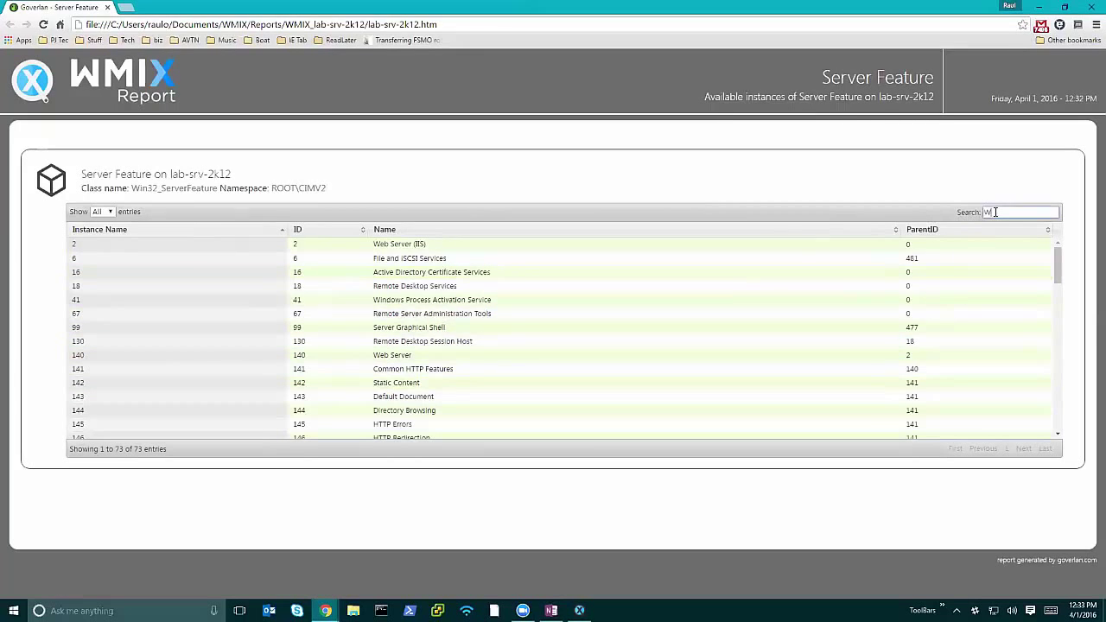
type("e")
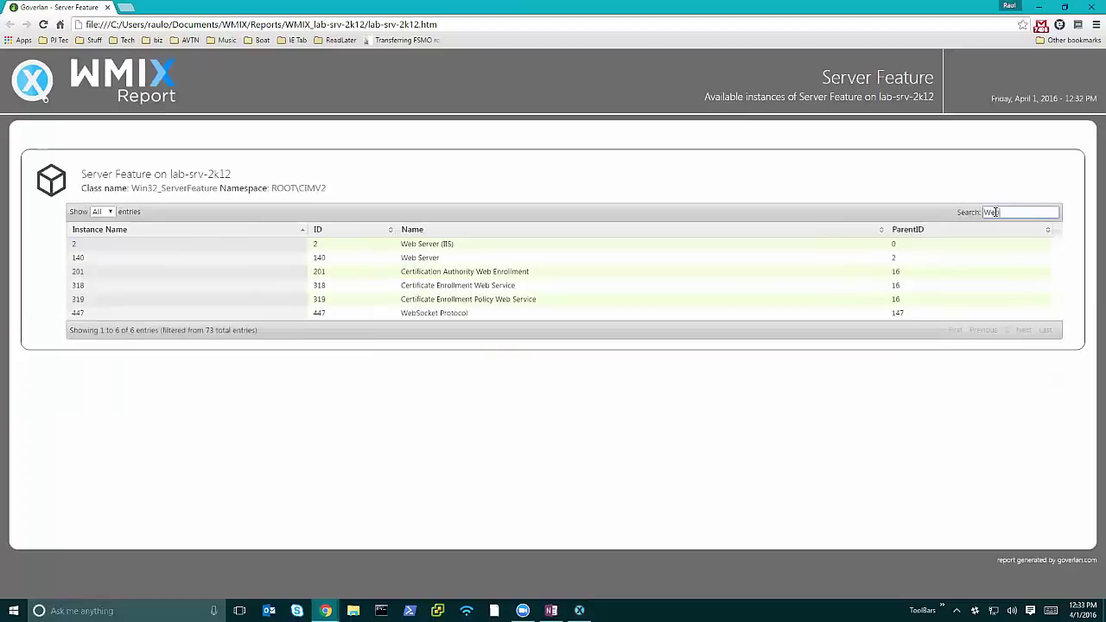
type("b Server")
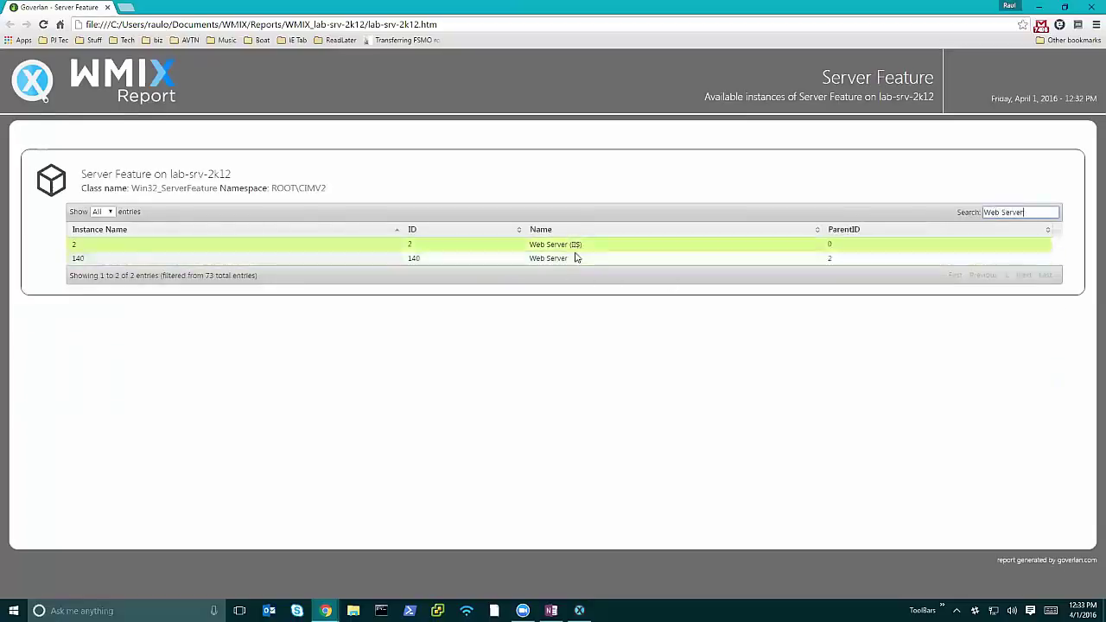
left_click_drag(1027, 212, 931, 229)
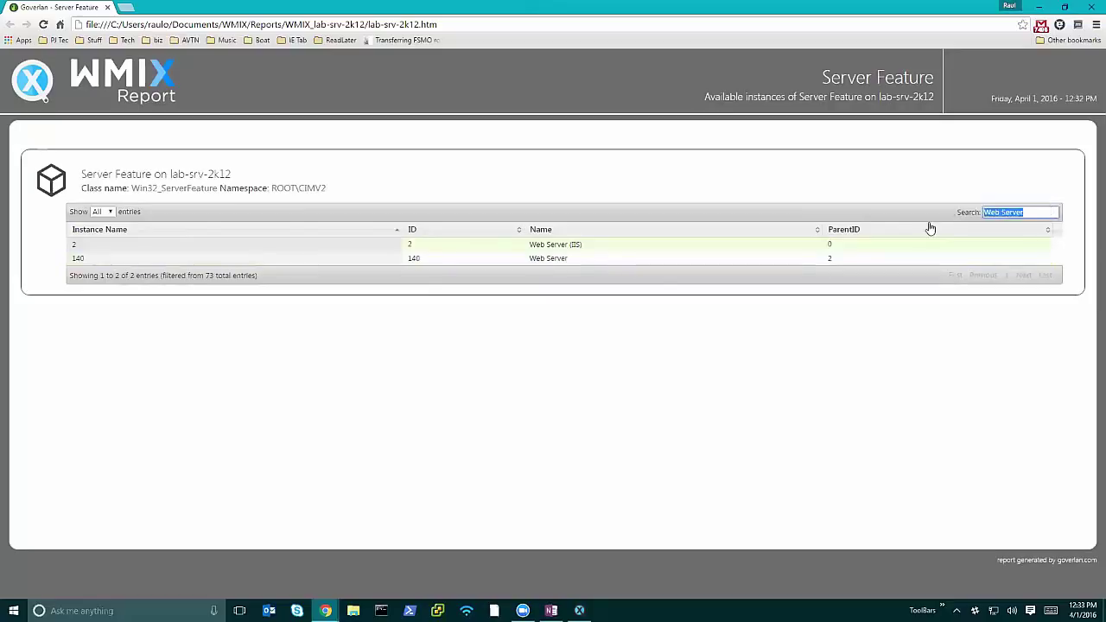
type("Remote Desk")
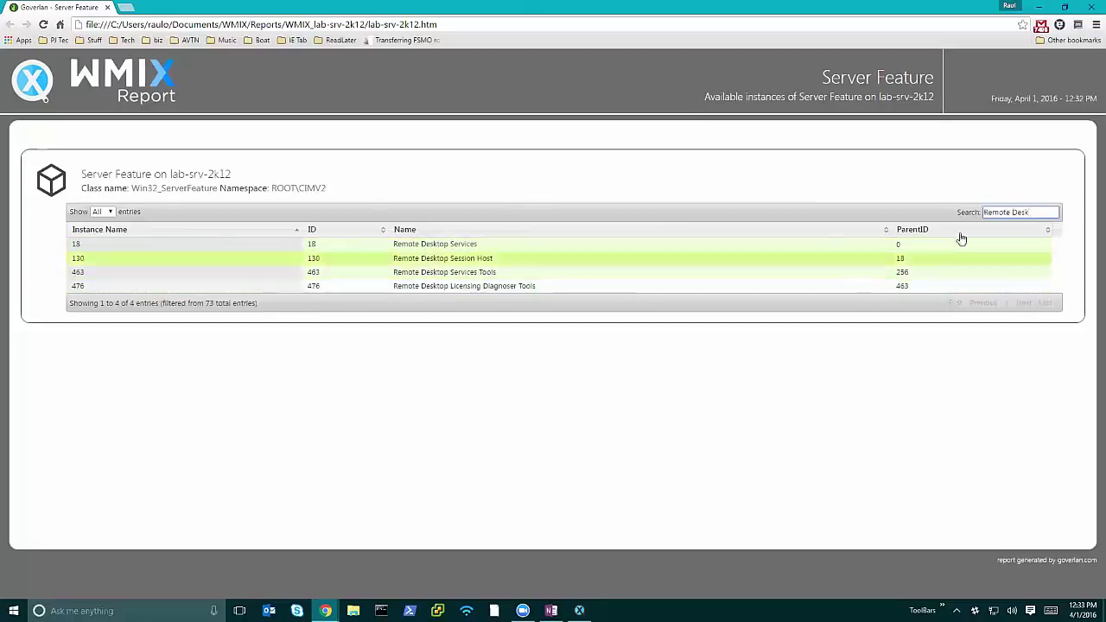
left_click_drag(1035, 211, 797, 227)
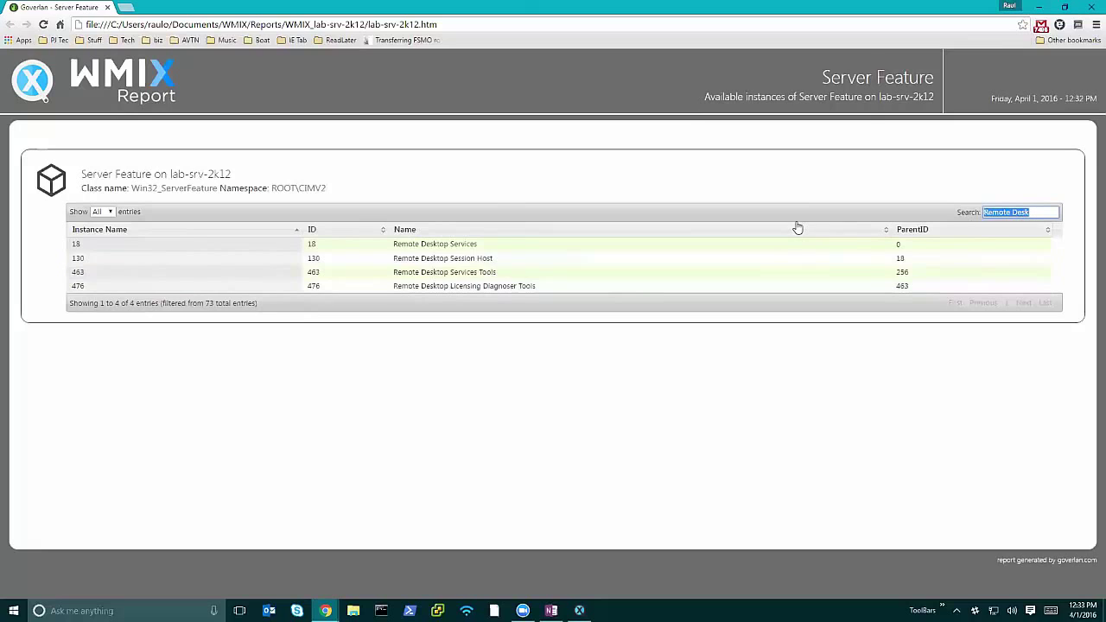
key("BackSpace")
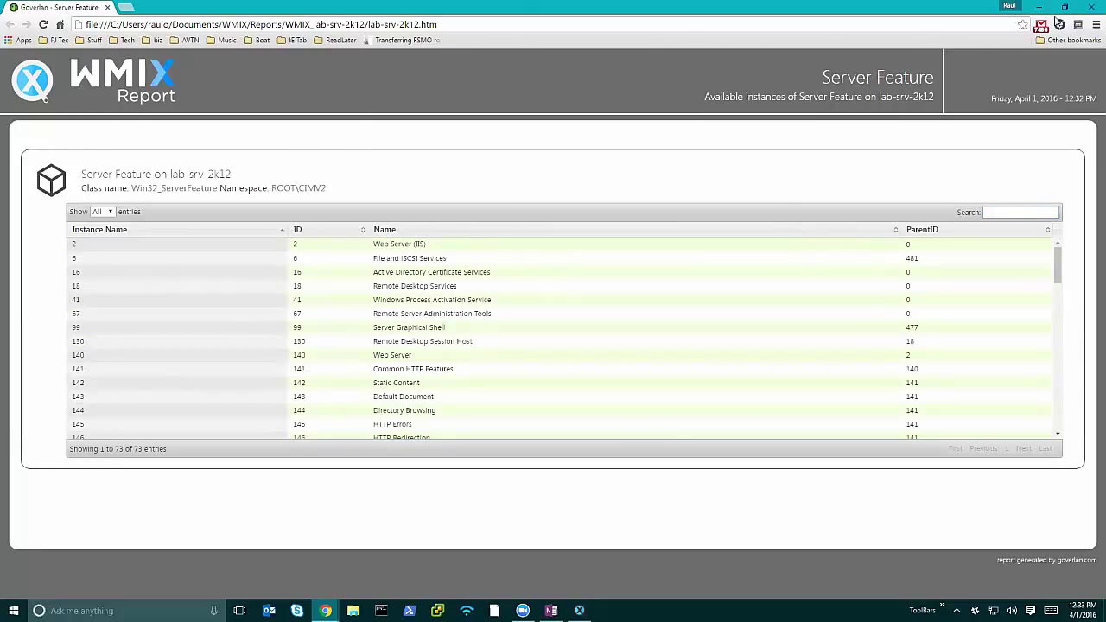
left_click(1090, 6)
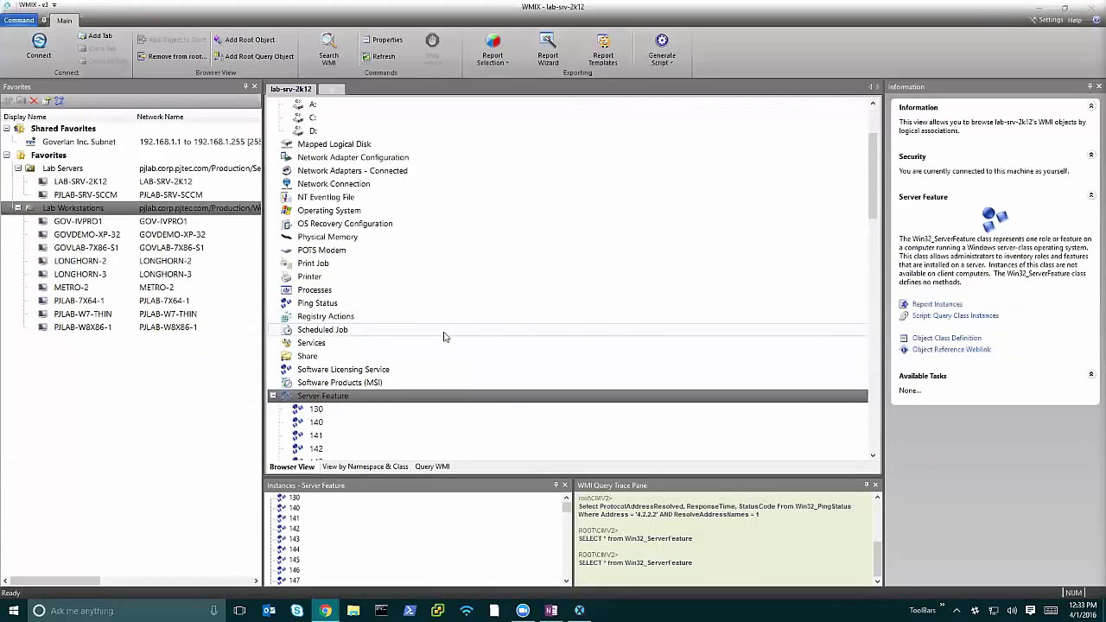
Add a report template named 'Server Features and Roles' in the Report Manager.
left_click(583, 87)
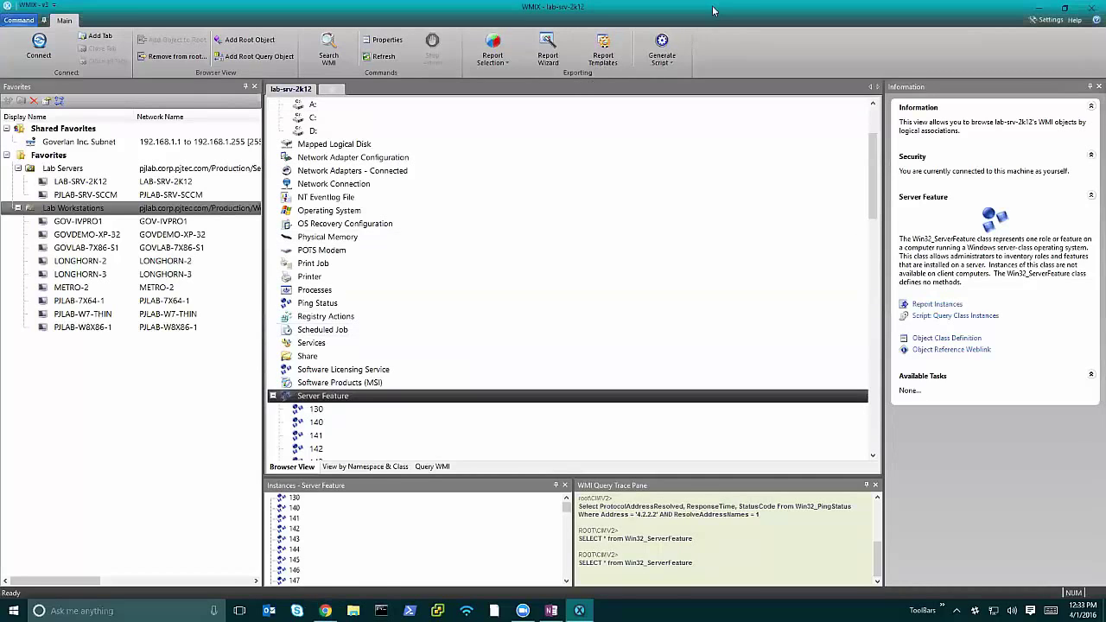
left_click(595, 61)
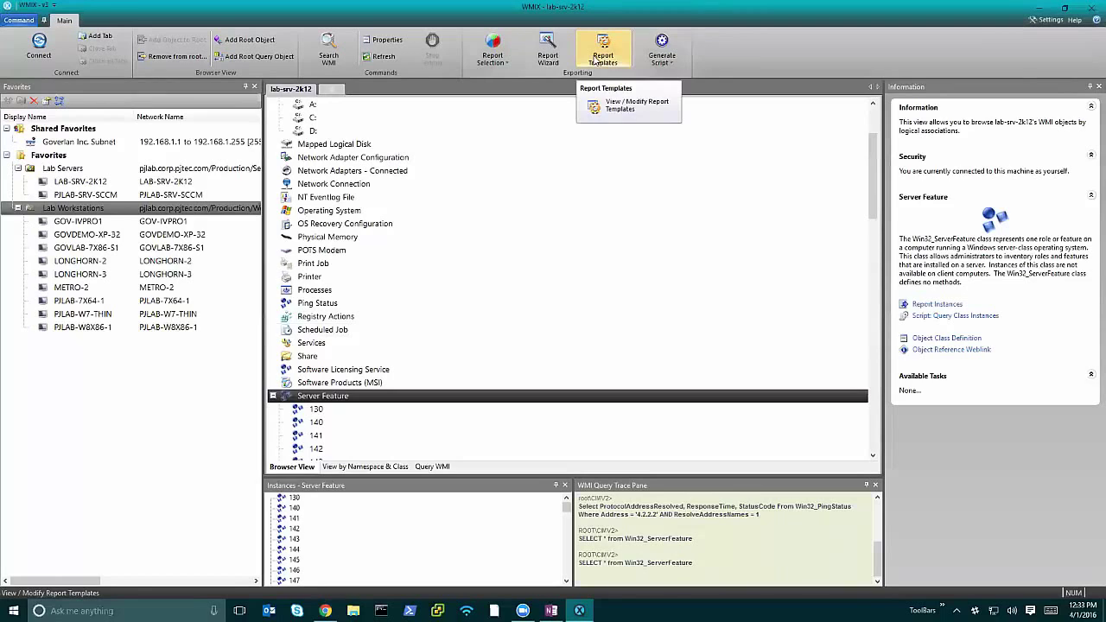
left_click(590, 256)
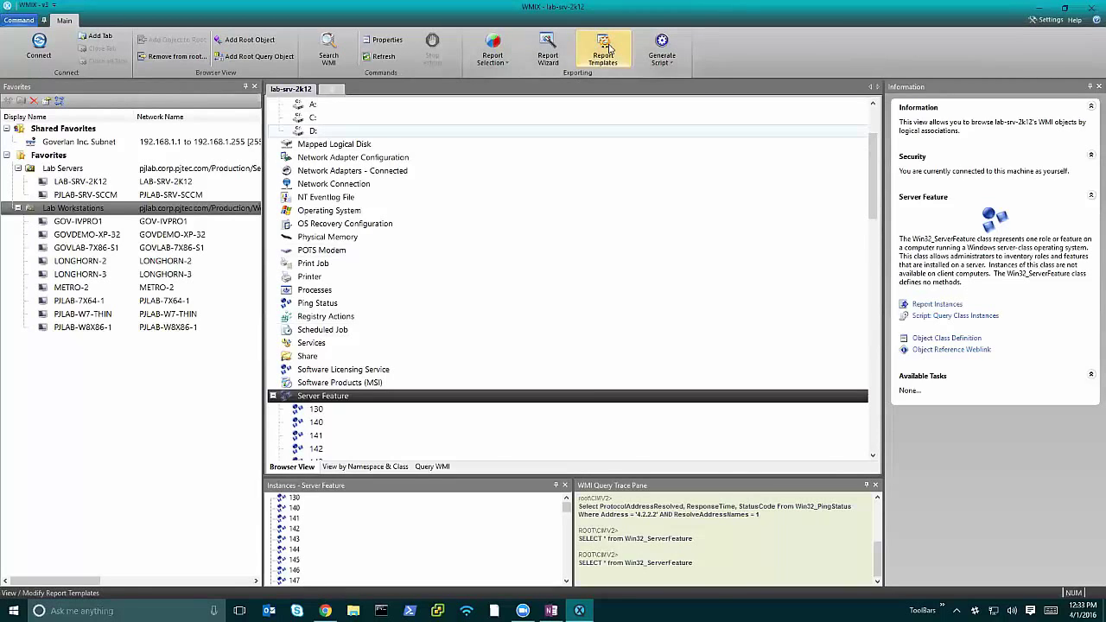
left_click(609, 48)
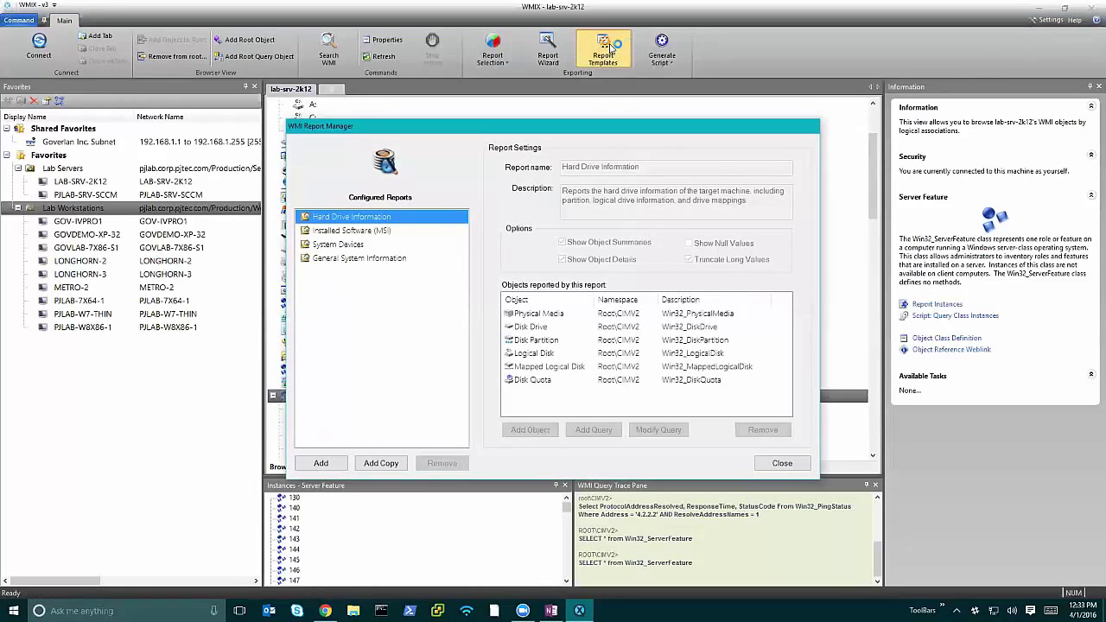
left_click(320, 464)
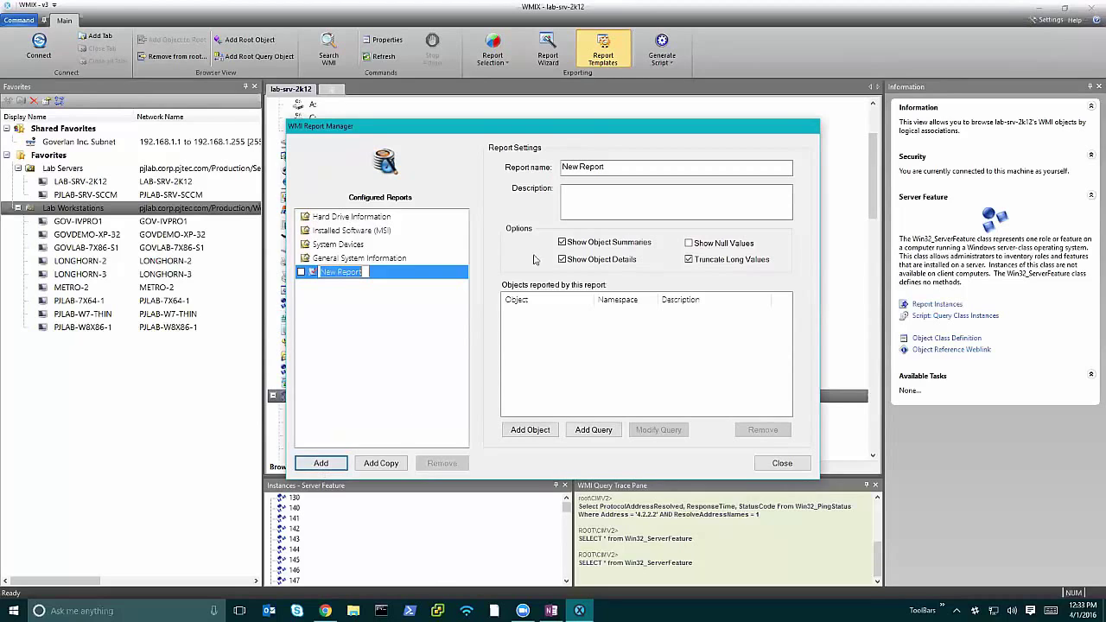
type("S")
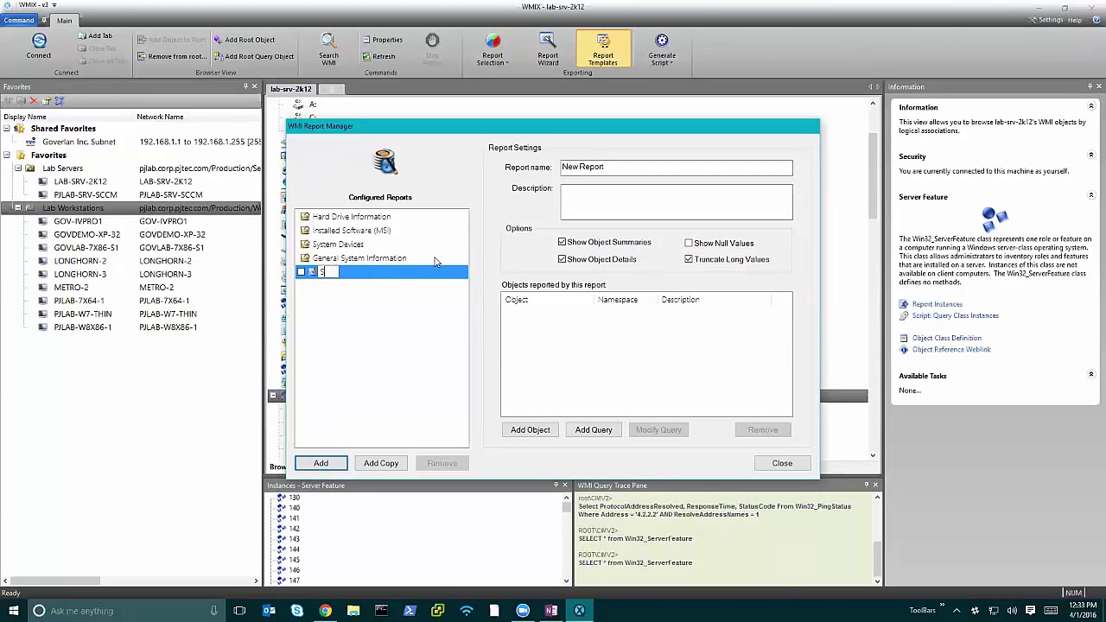
type("erver Features and Roles")
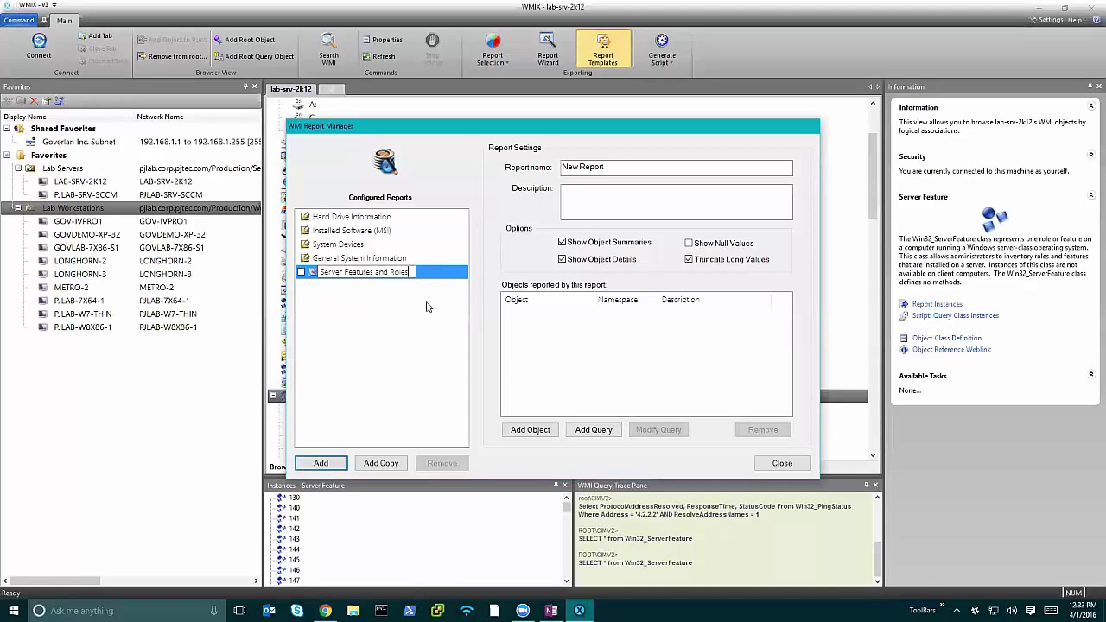
key("Return")
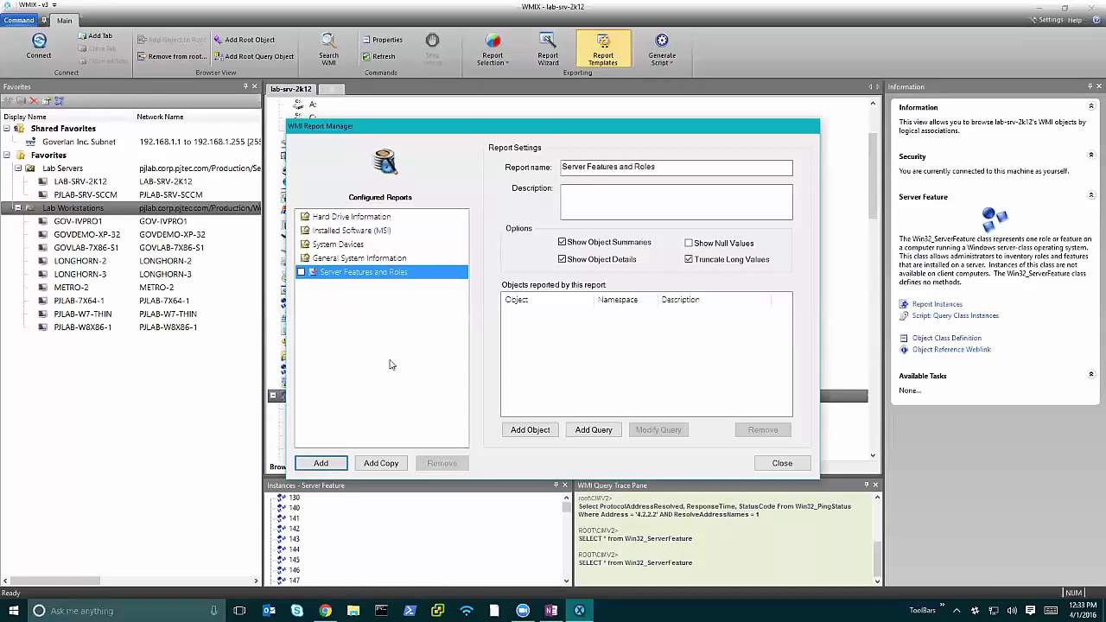
Cancel adding a query to the report and start adding a WMI object instead.
left_click(593, 429)
left_click(555, 257)
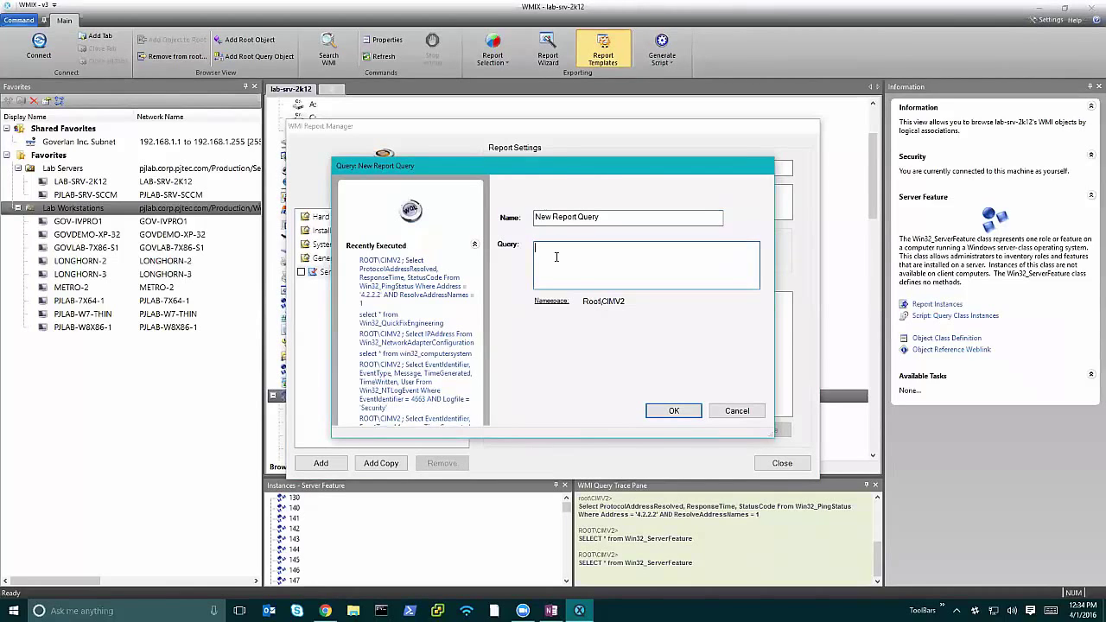
left_click(737, 411)
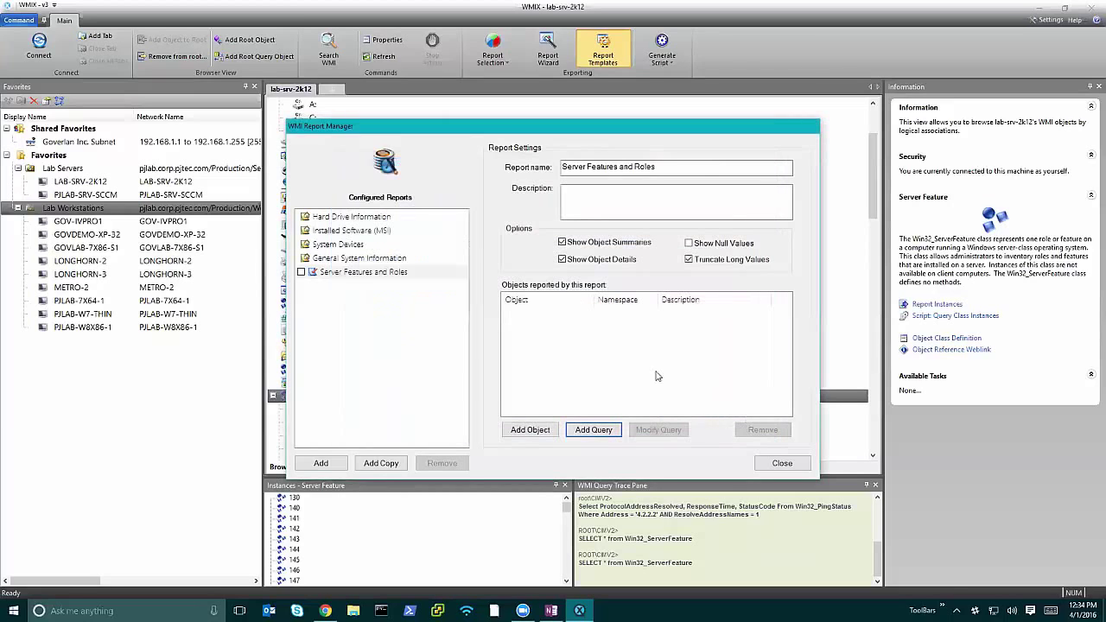
left_click(532, 429)
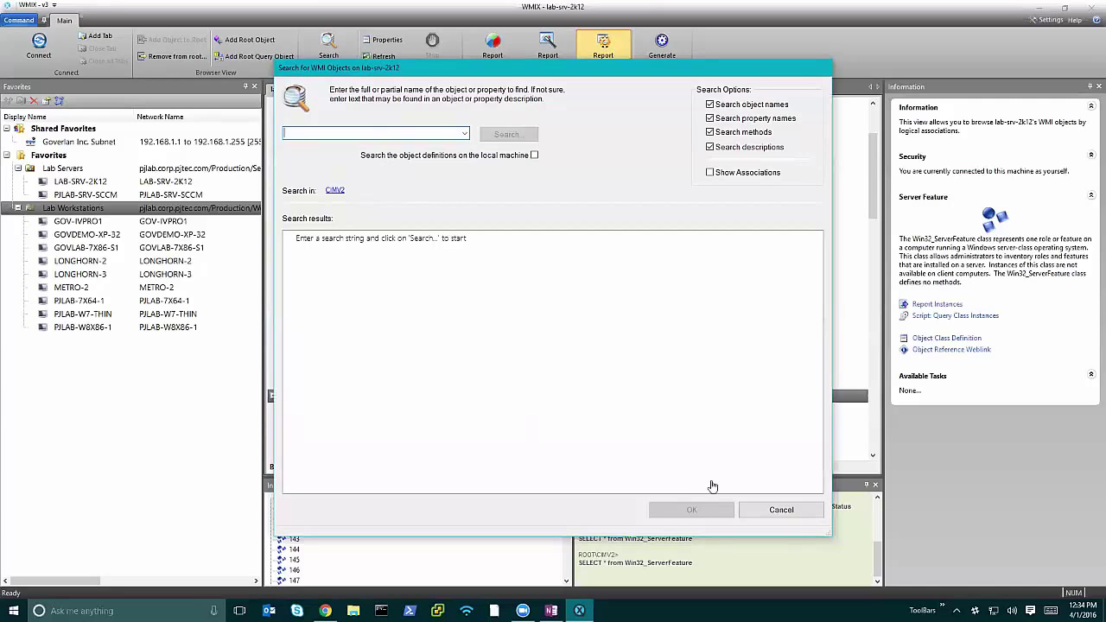
Search for Win32_ServerFeature and add the Server Feature class from ROOT\CIMV2 to the report.
left_click(792, 511)
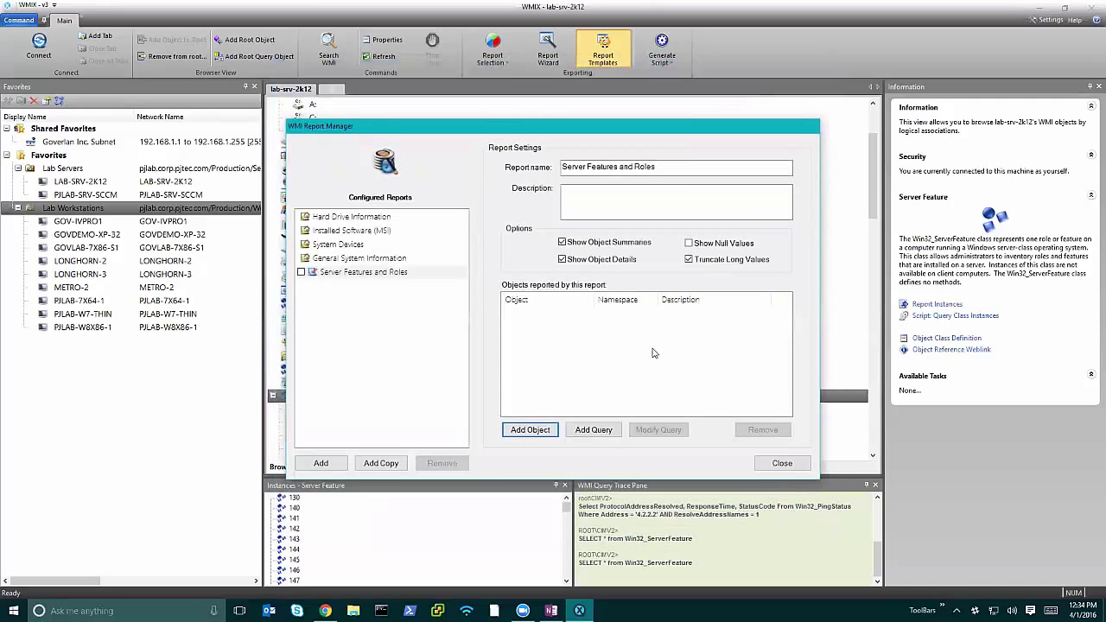
left_click(527, 428)
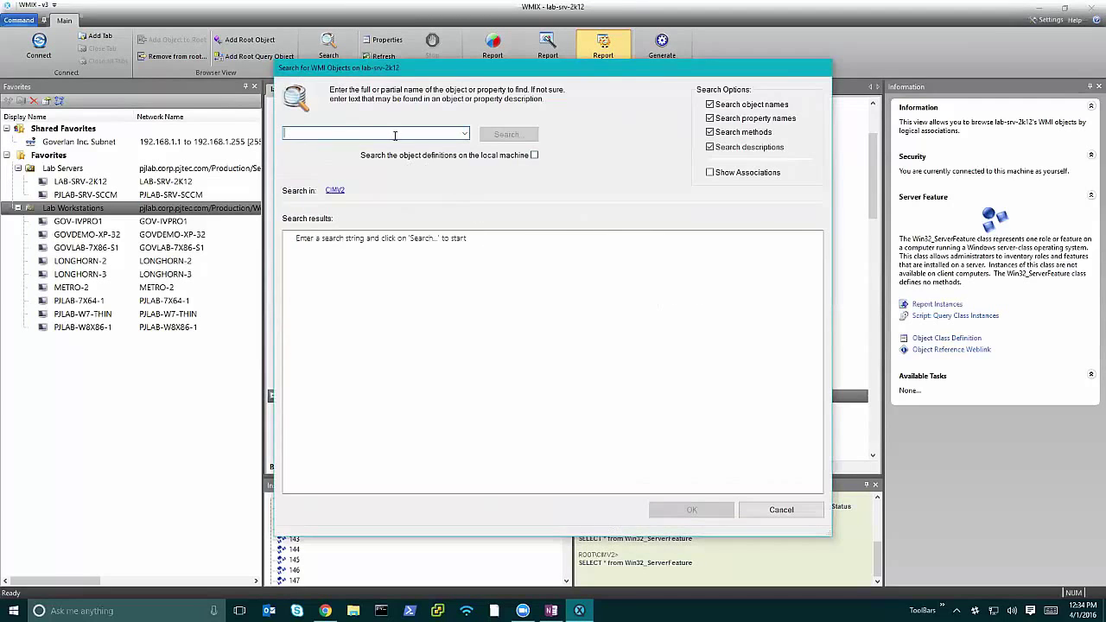
type("Win32_ServerF")
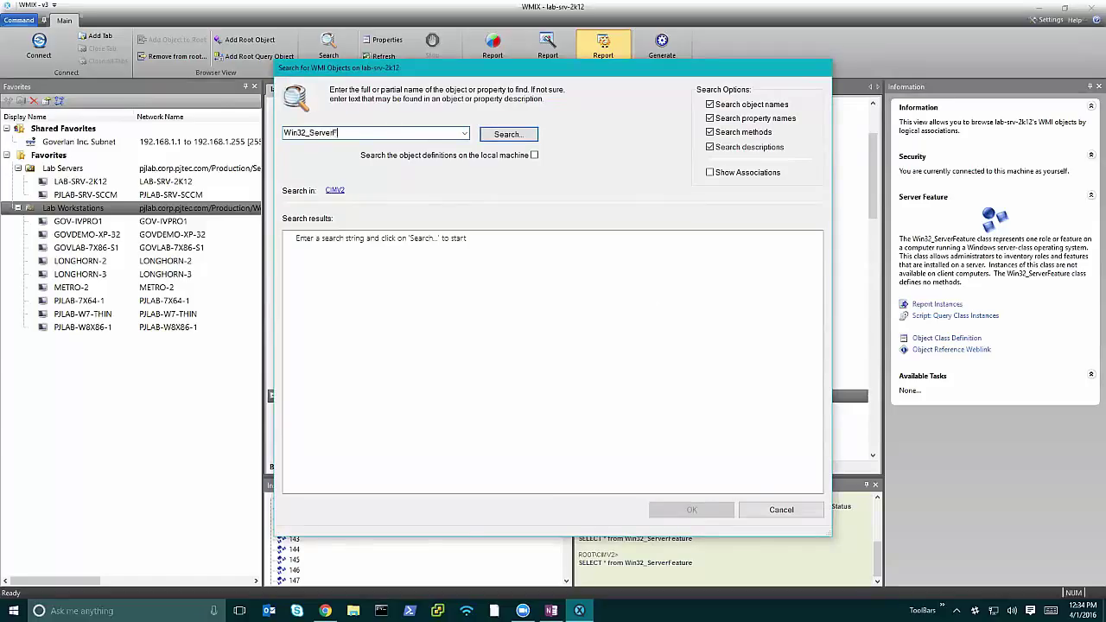
left_click(509, 137)
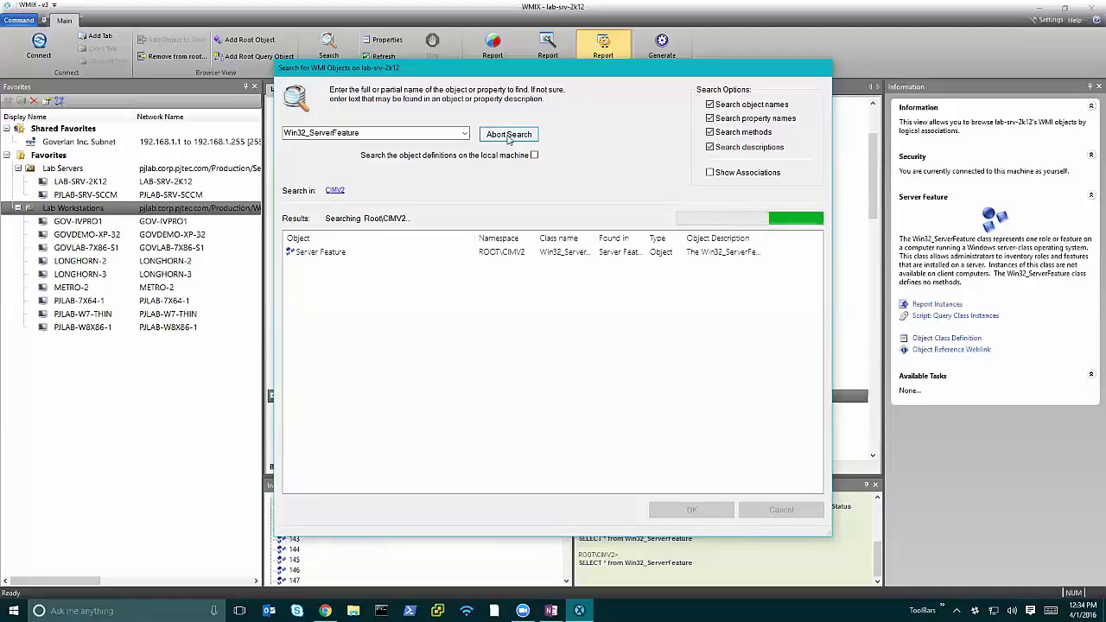
left_click(508, 135)
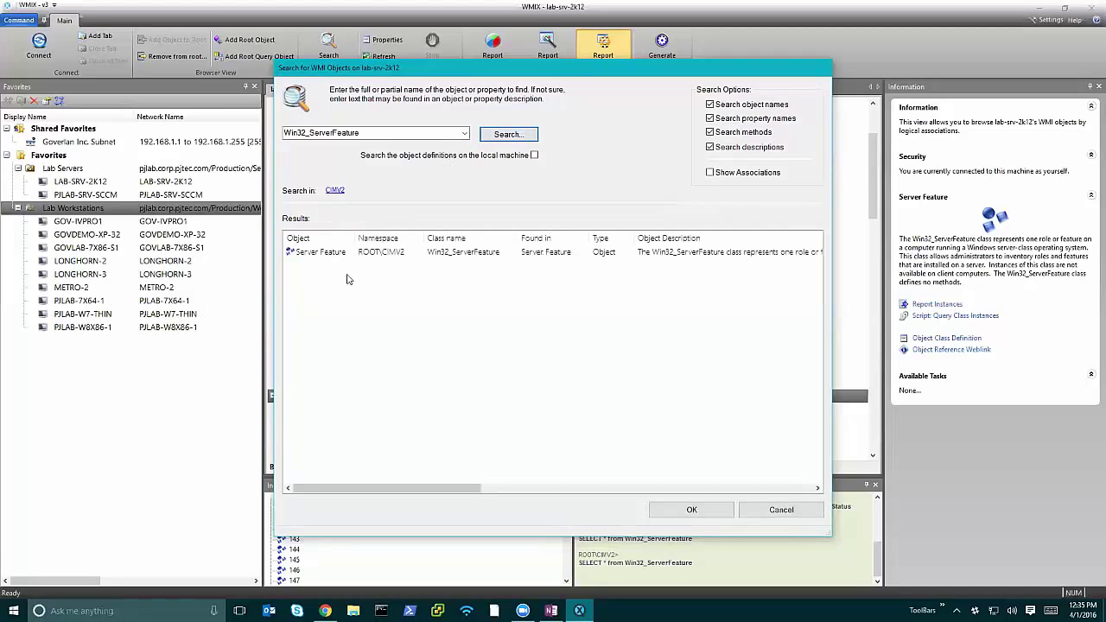
left_click(377, 252)
left_click(692, 509)
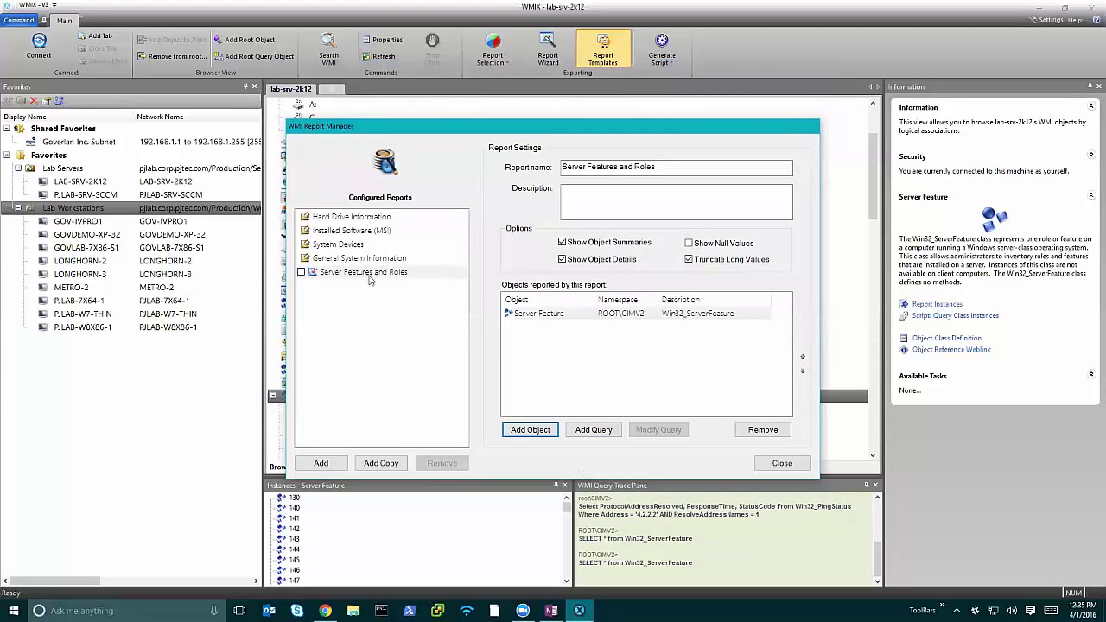
Close the Report Manager and show the Report submenu for the Lab Workstations favorite group.
left_click(793, 467)
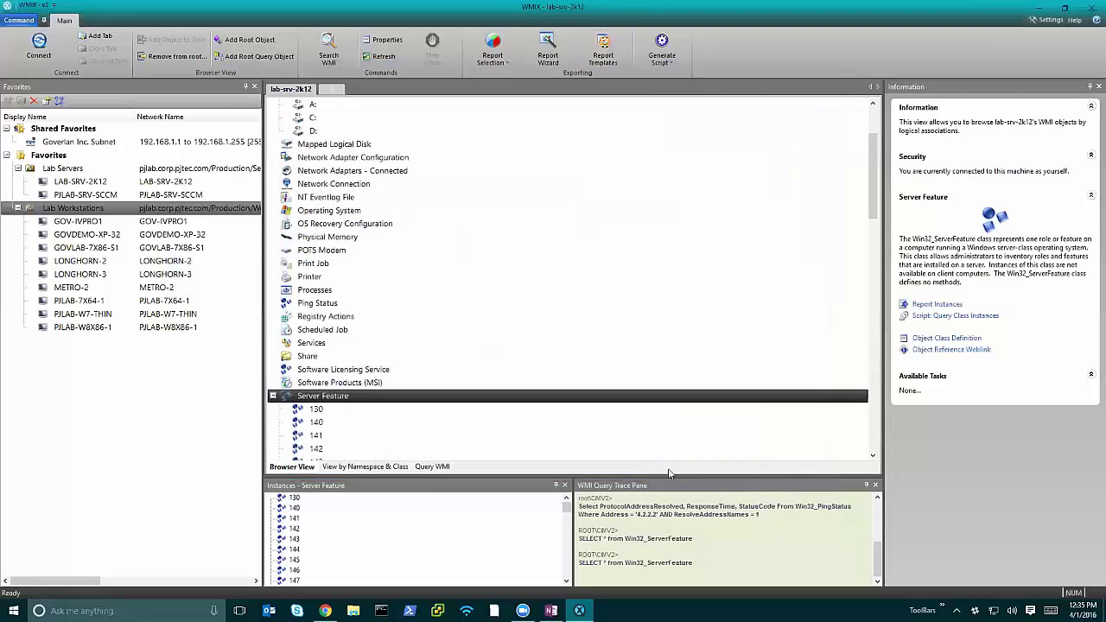
right_click(93, 183)
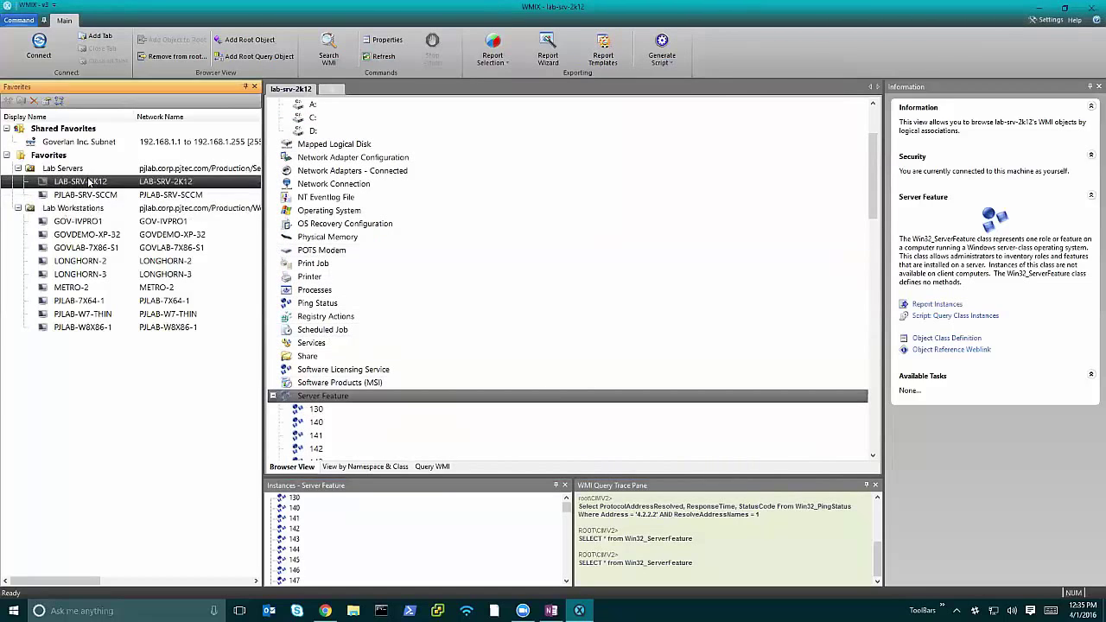
mouse_move(129, 224)
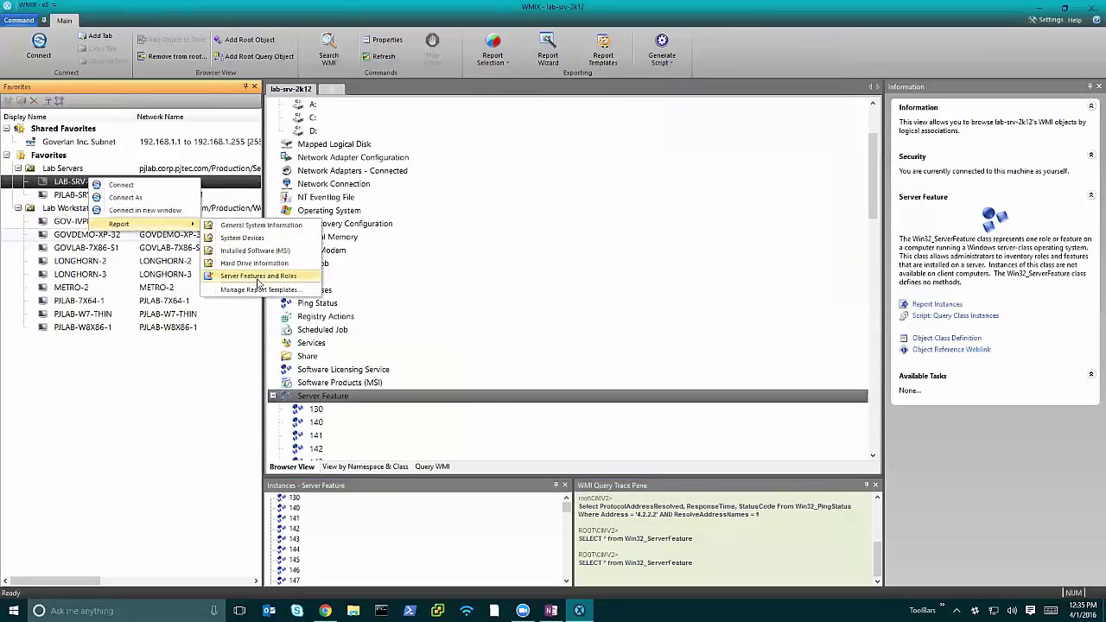
left_click(256, 354)
left_click(70, 212)
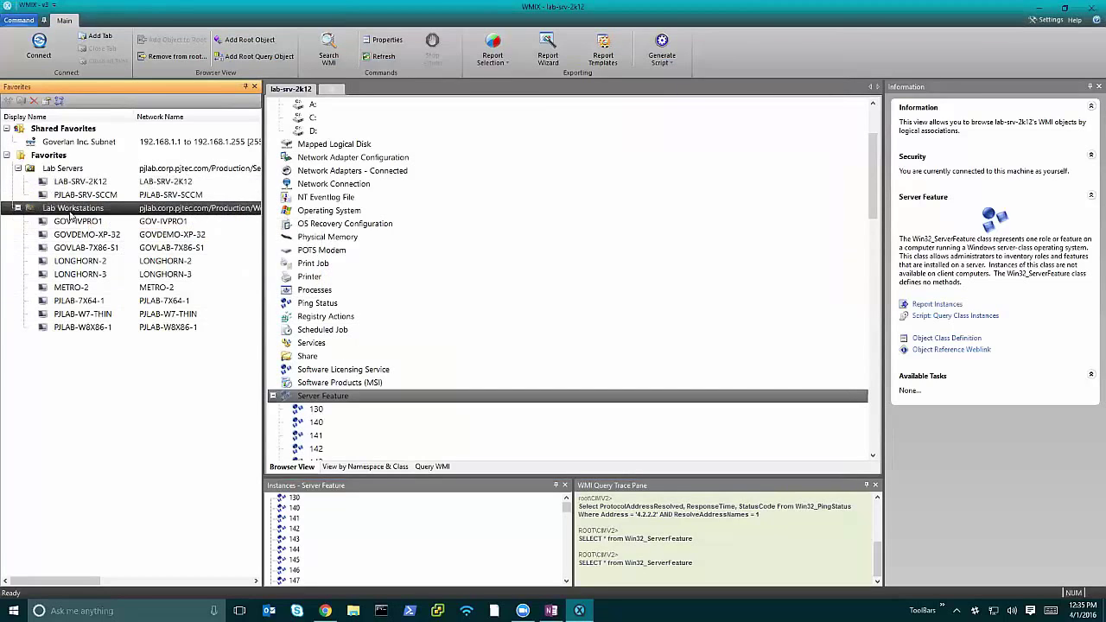
right_click(71, 214)
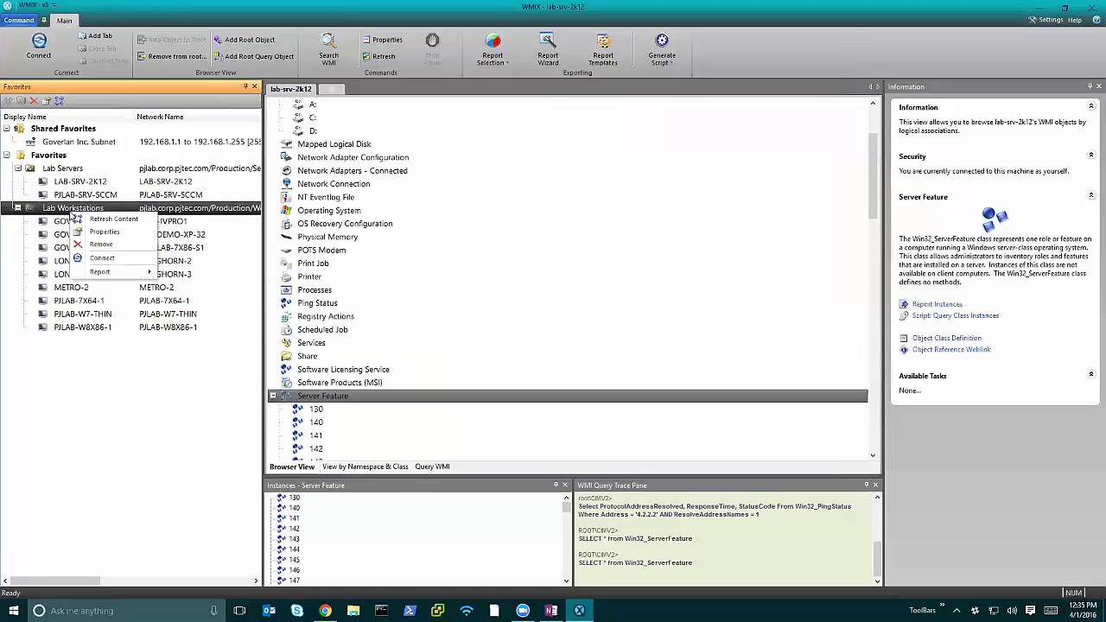
mouse_move(108, 273)
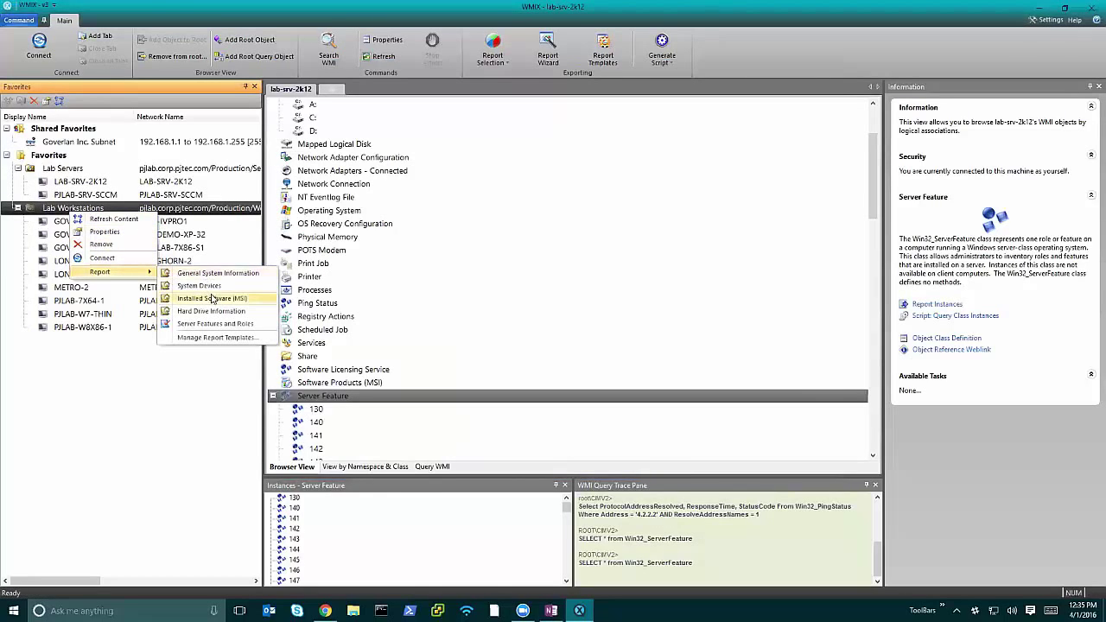
Start a Hard Drive Information report for Lab Workstations, ticking GOVDEMO-XP-32, GOV-IVPRO1 and the remaining workstations.
left_click(218, 314)
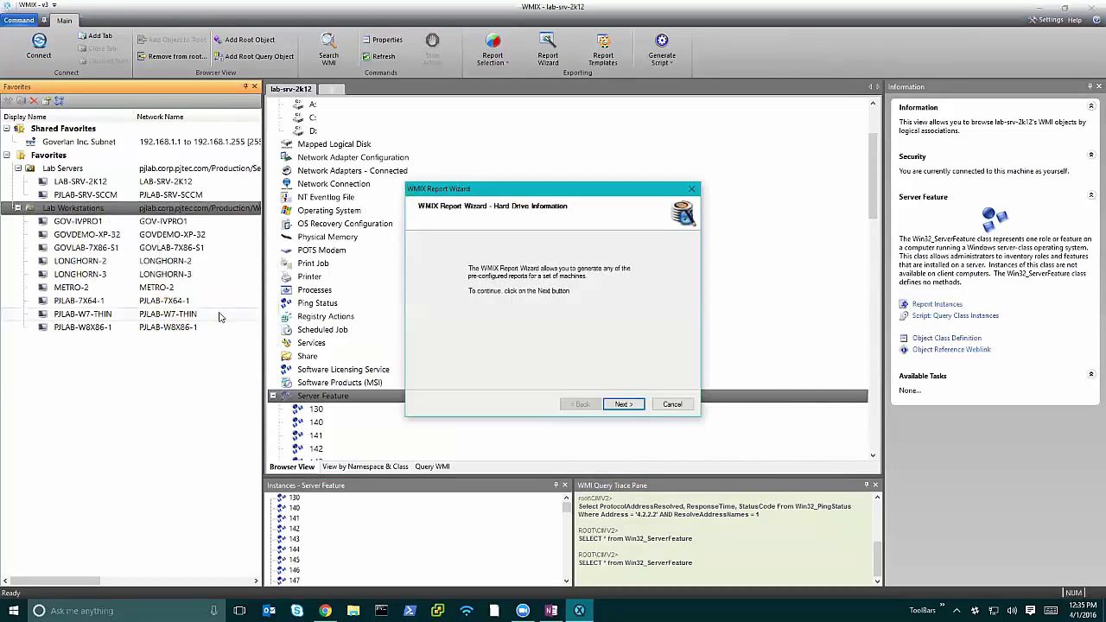
left_click(622, 405)
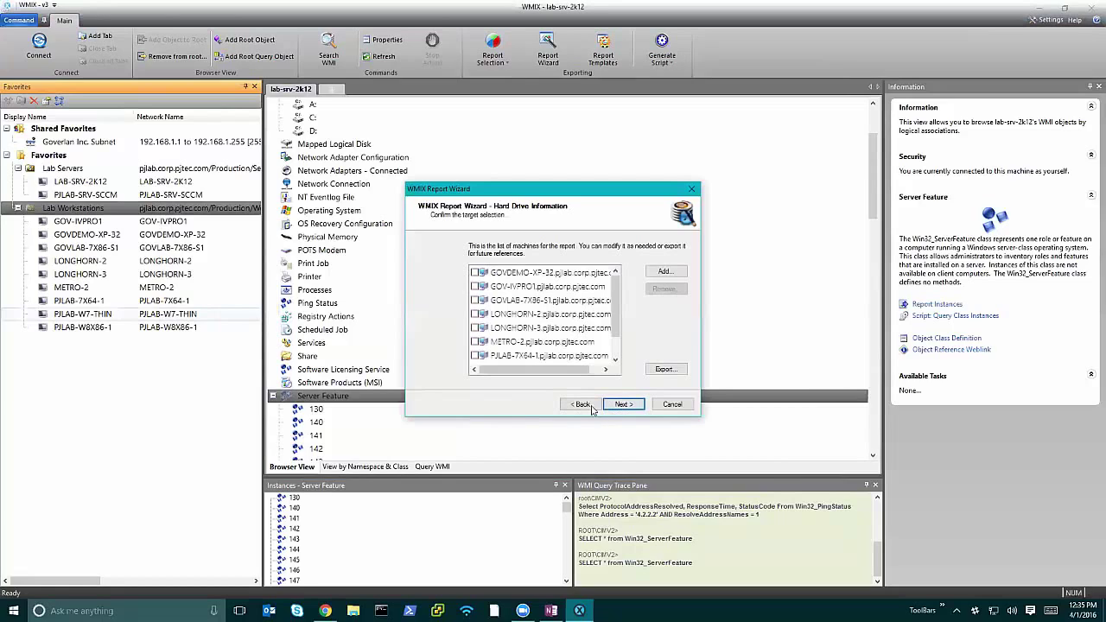
left_click(474, 272)
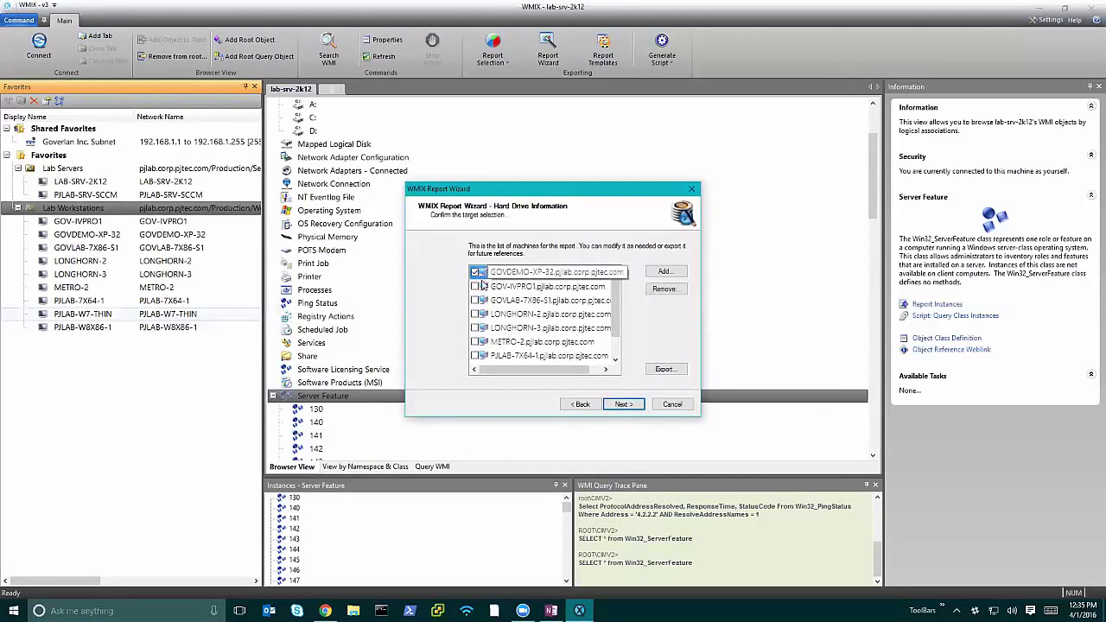
left_click(475, 286)
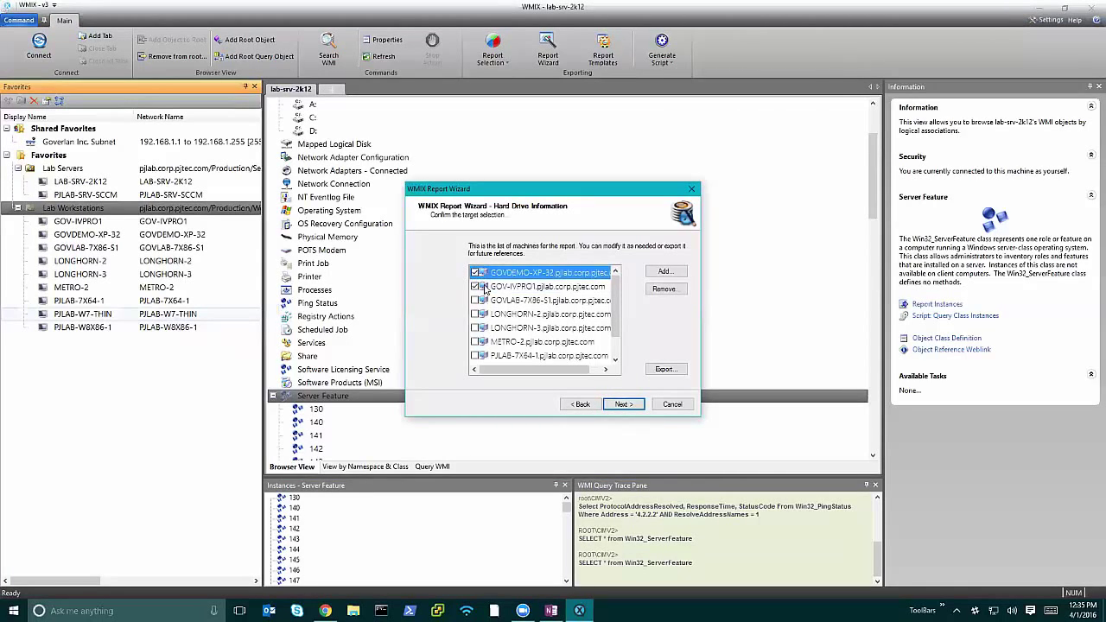
key("Down")
key("Down")
key("space")
key("Down")
key("space")
key("Down")
key("space")
key("Down")
key("space")
key("Down")
key("space")
key("Down")
key("space")
key("Down")
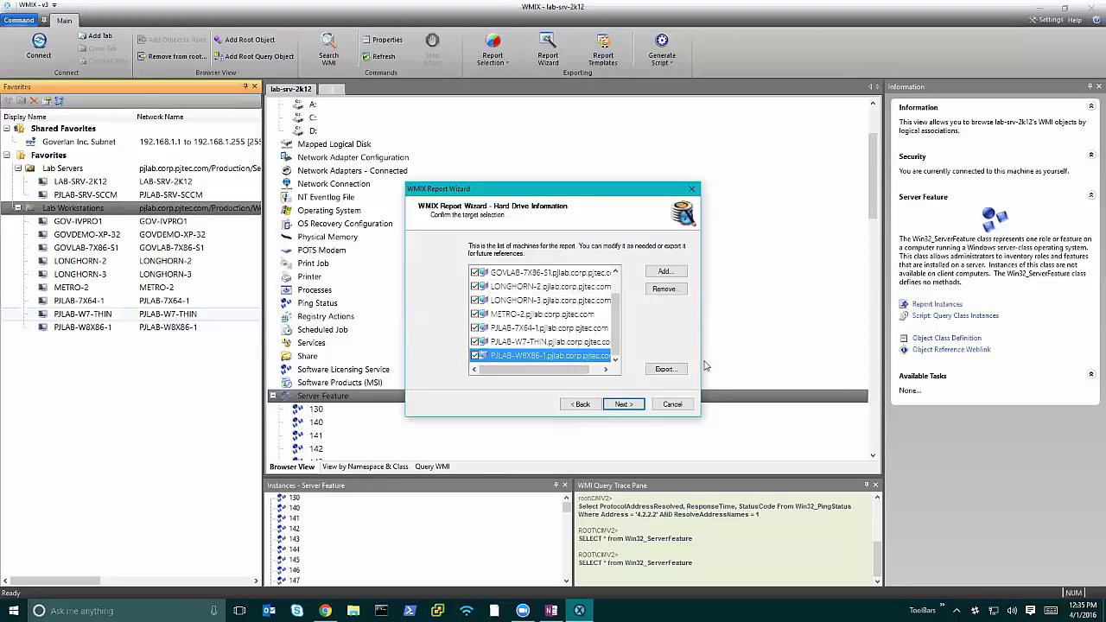
Accept the chosen machines and the default output folder, then finish the wizard to generate the report.
left_click_drag(620, 343, 621, 324)
left_click(630, 407)
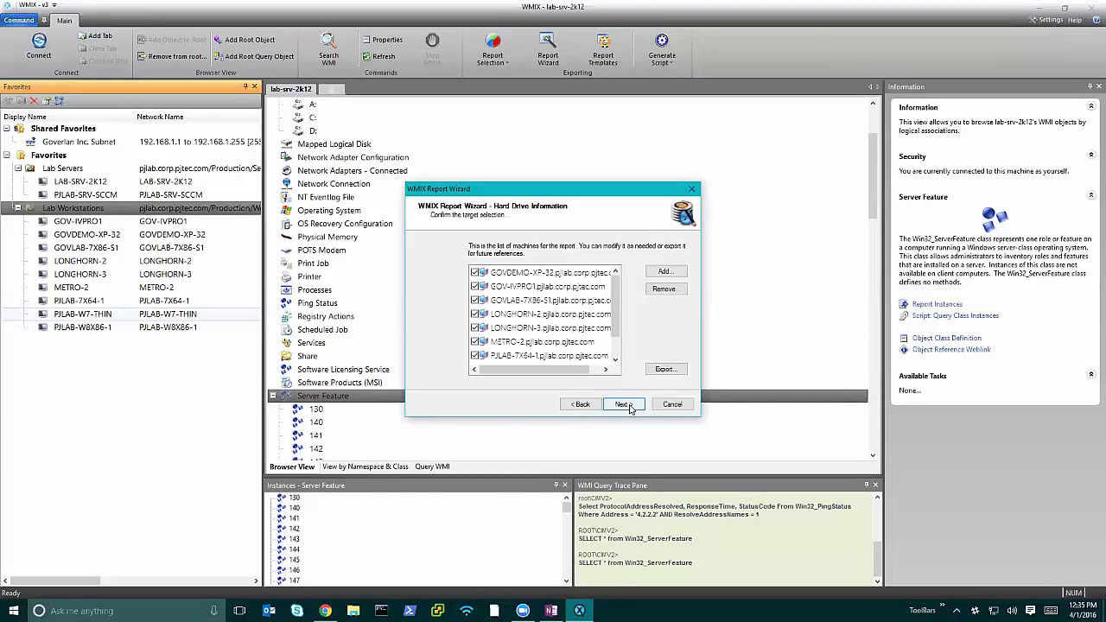
left_click(629, 408)
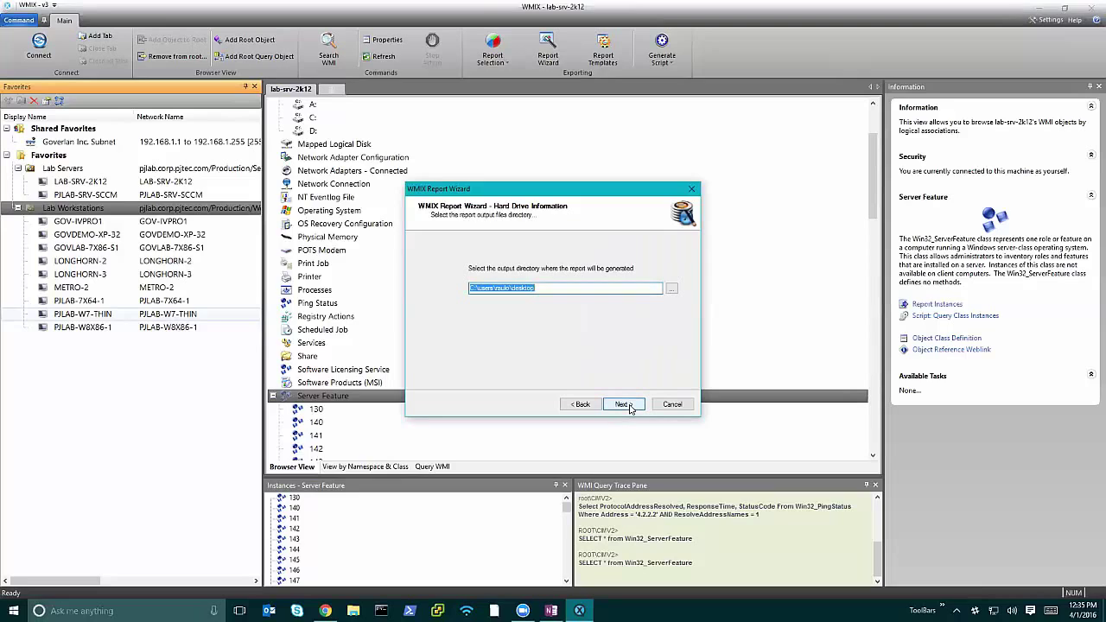
left_click(629, 408)
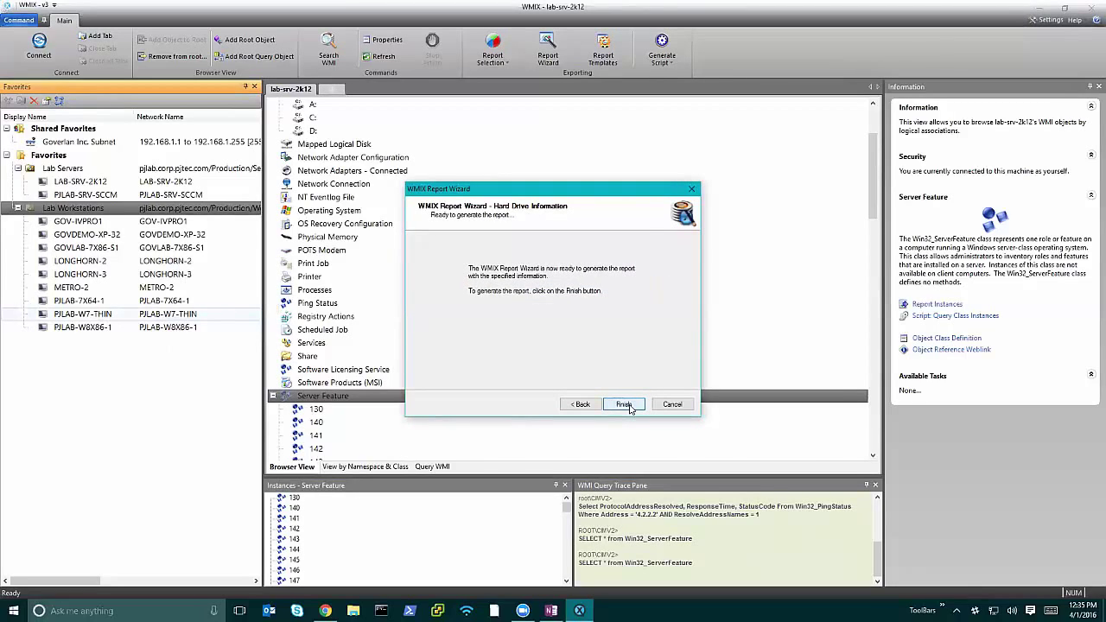
left_click(624, 405)
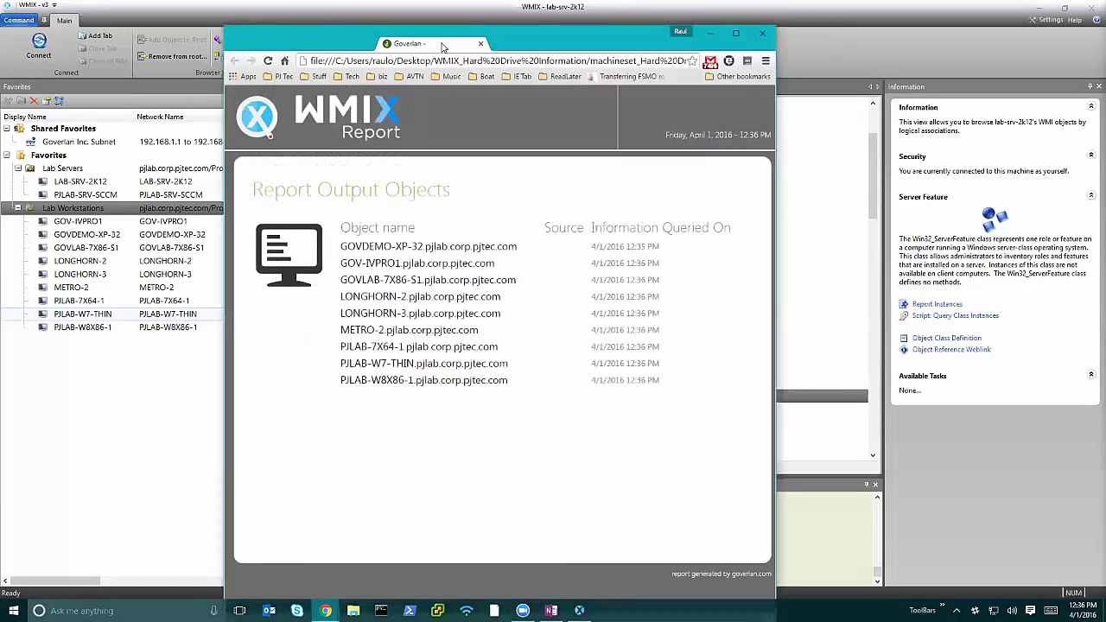
Maximize Chrome and read through the GOVDEMO-XP-32 hard drive report.
double_click(448, 34)
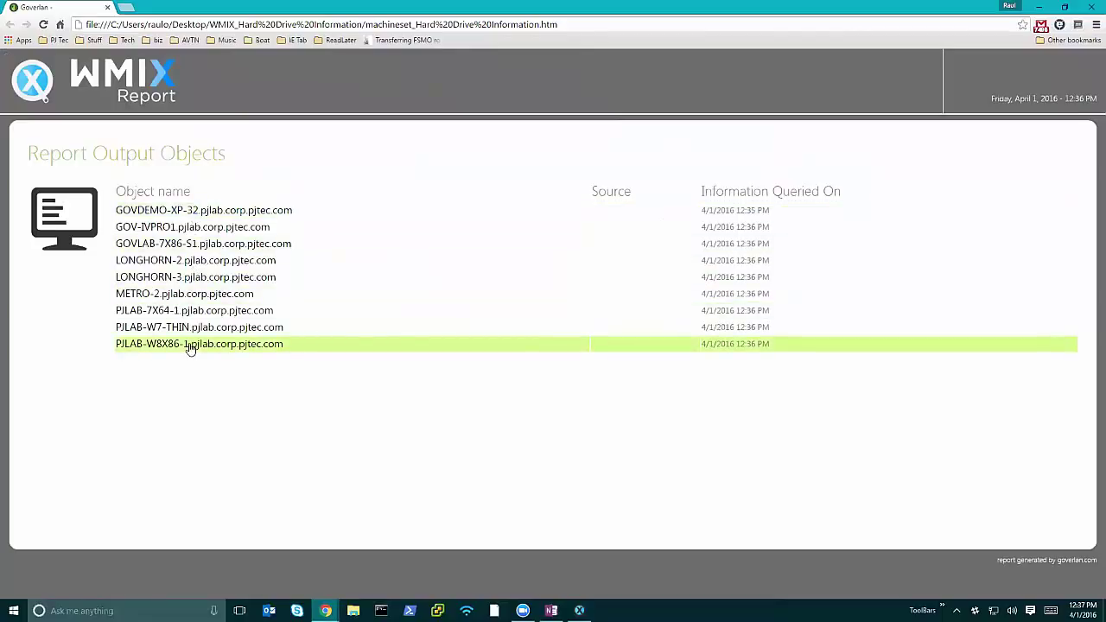
left_click(198, 215)
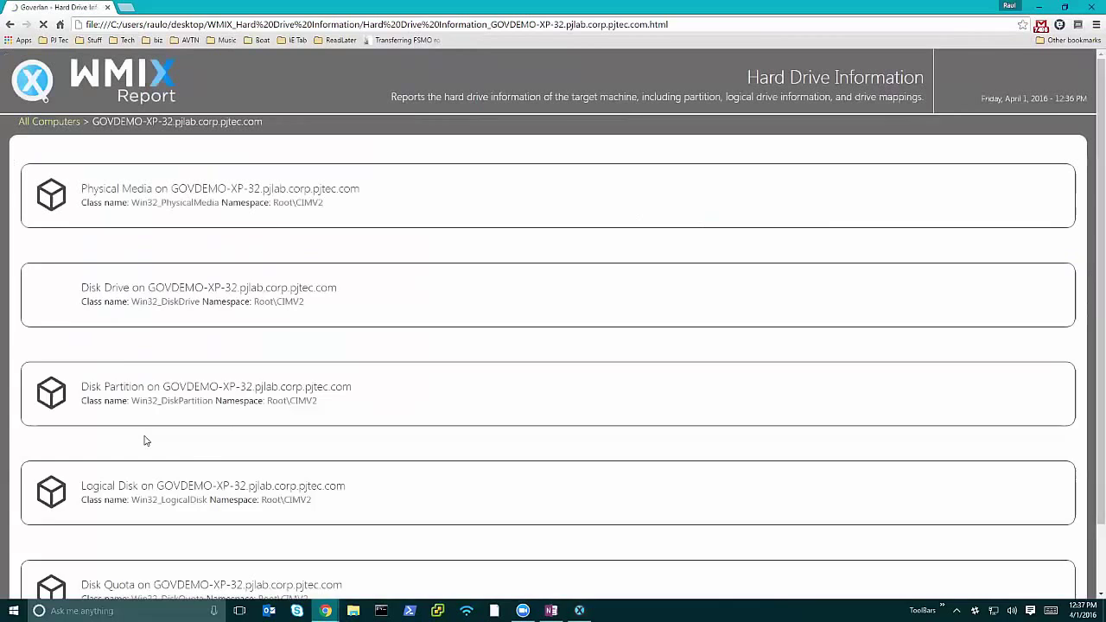
scroll(259, 306, "down", 2)
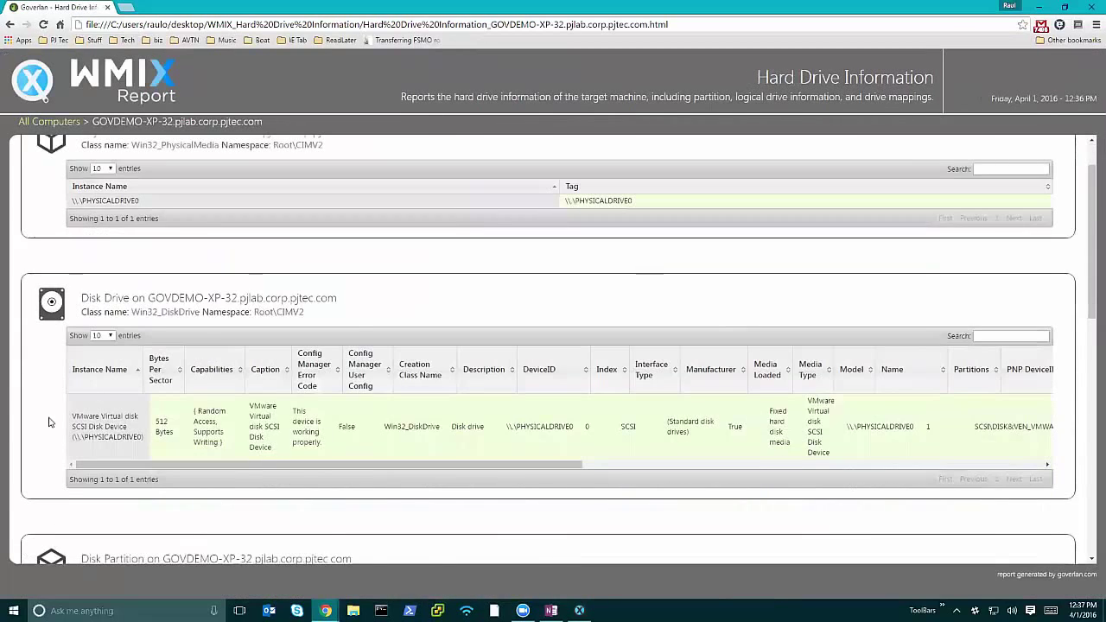
scroll(50, 422, "down", 2)
scroll(49, 421, "down", 3)
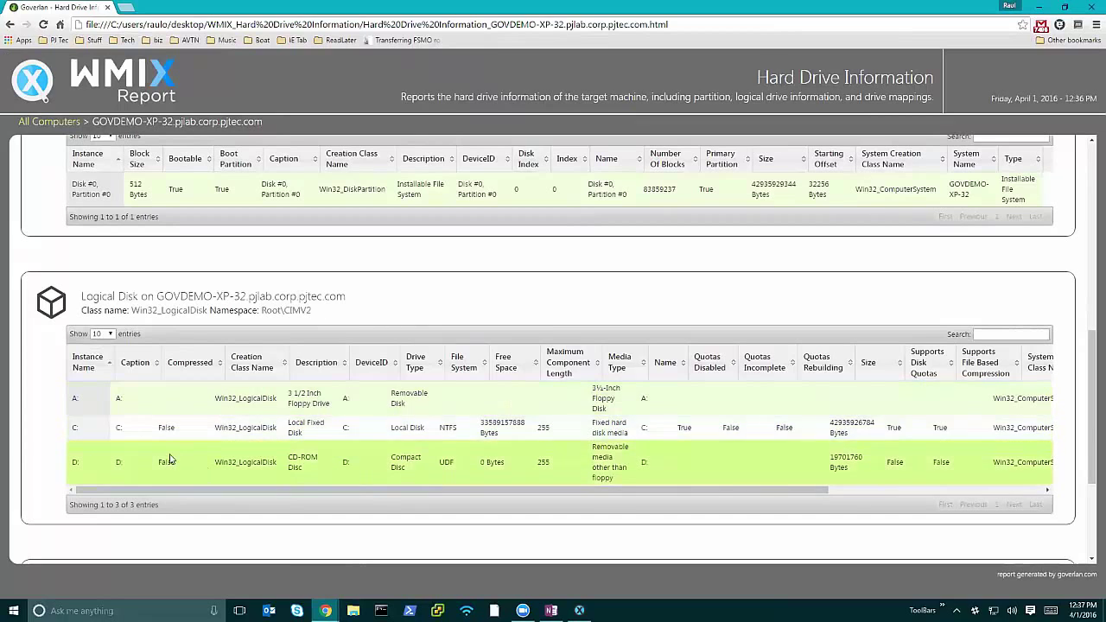
scroll(47, 420, "down", 3)
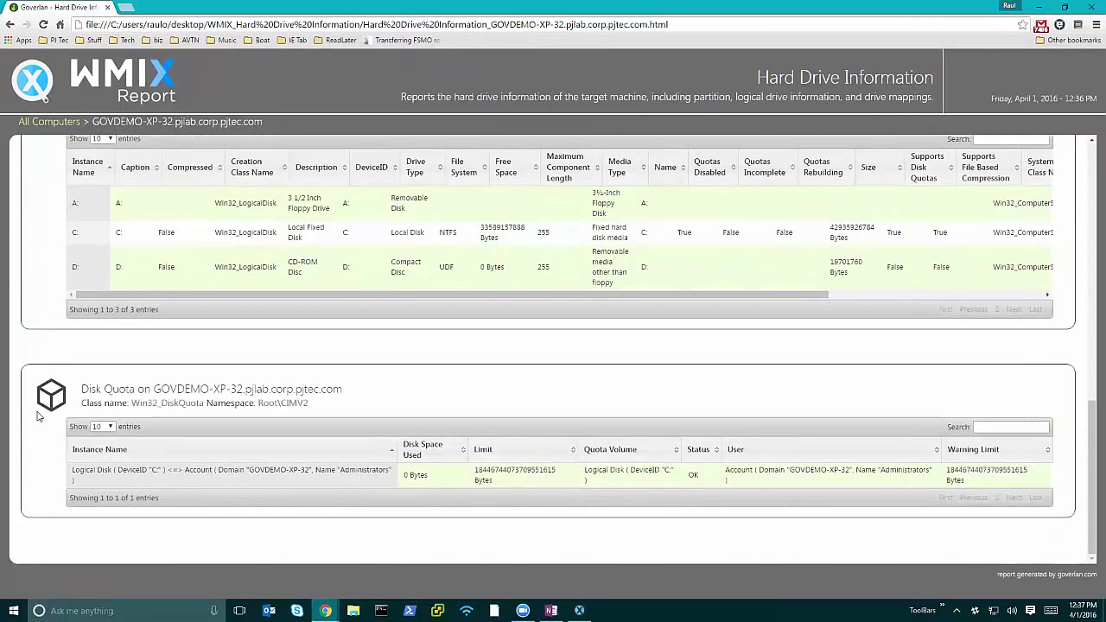
scroll(75, 371, "up", 3)
scroll(75, 371, "up", 6)
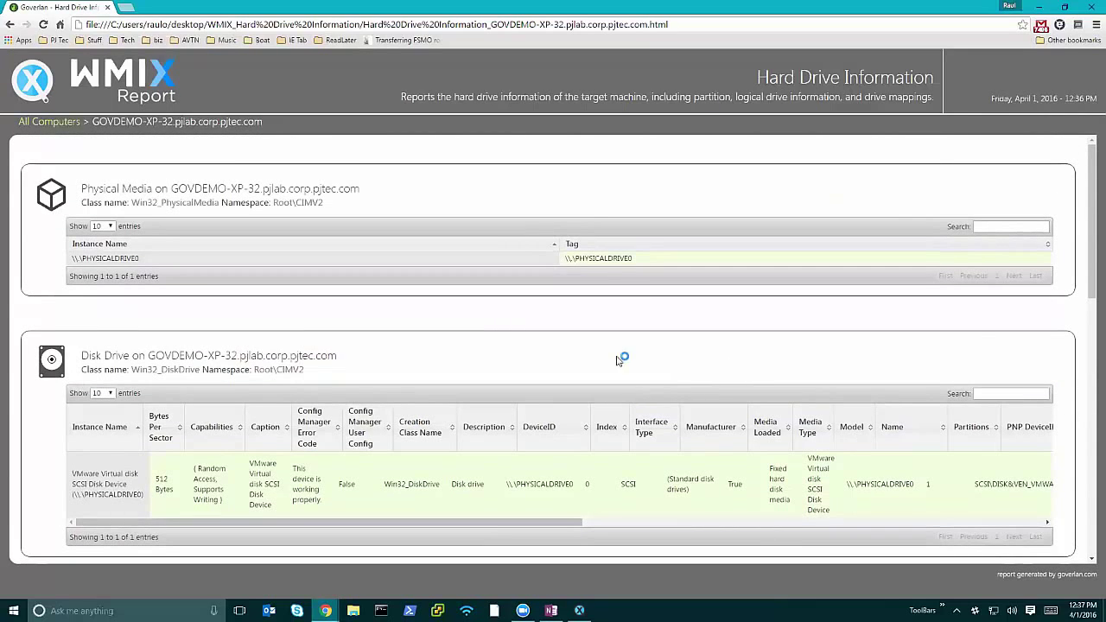
Go back, view the GOV-IVPRO1 hard drive report, return to the list, and close Chrome.
left_click(10, 24)
left_click(241, 232)
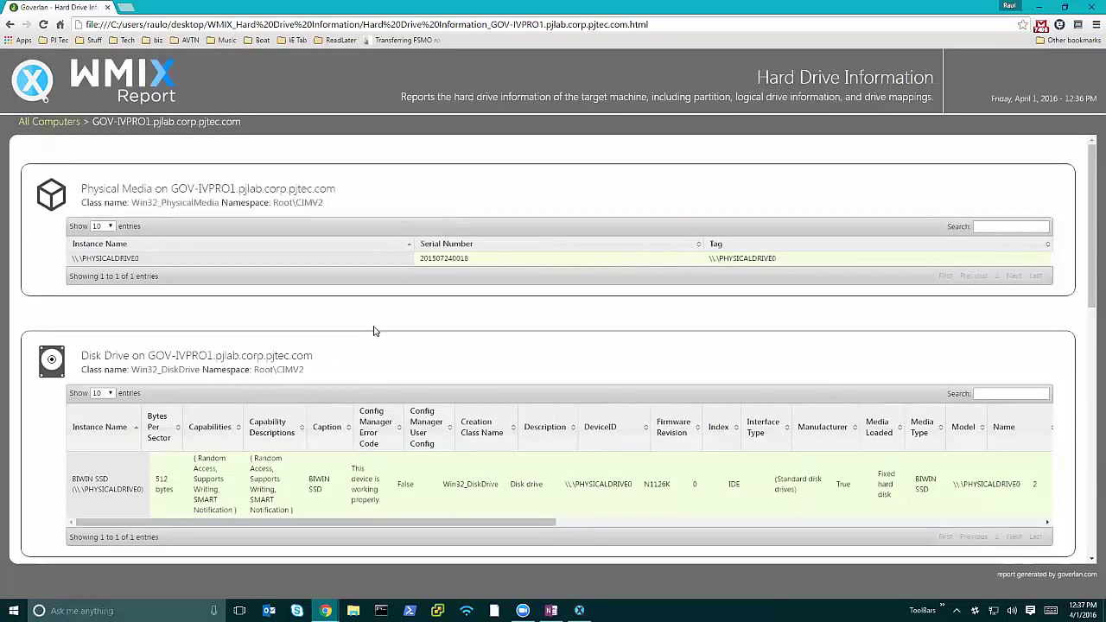
left_click(12, 24)
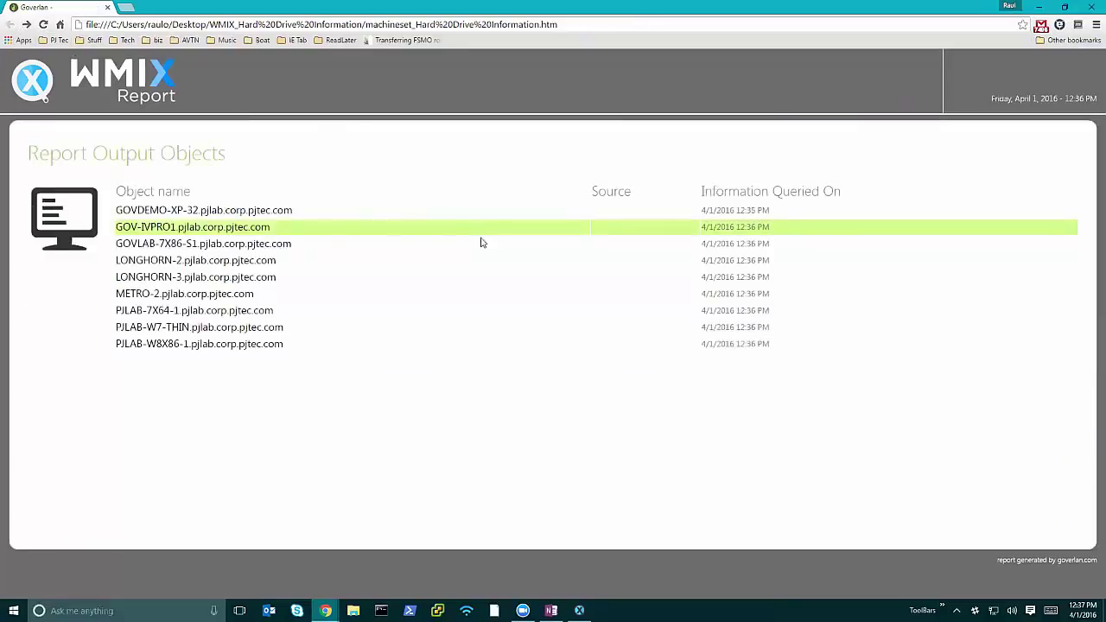
left_click(1085, 7)
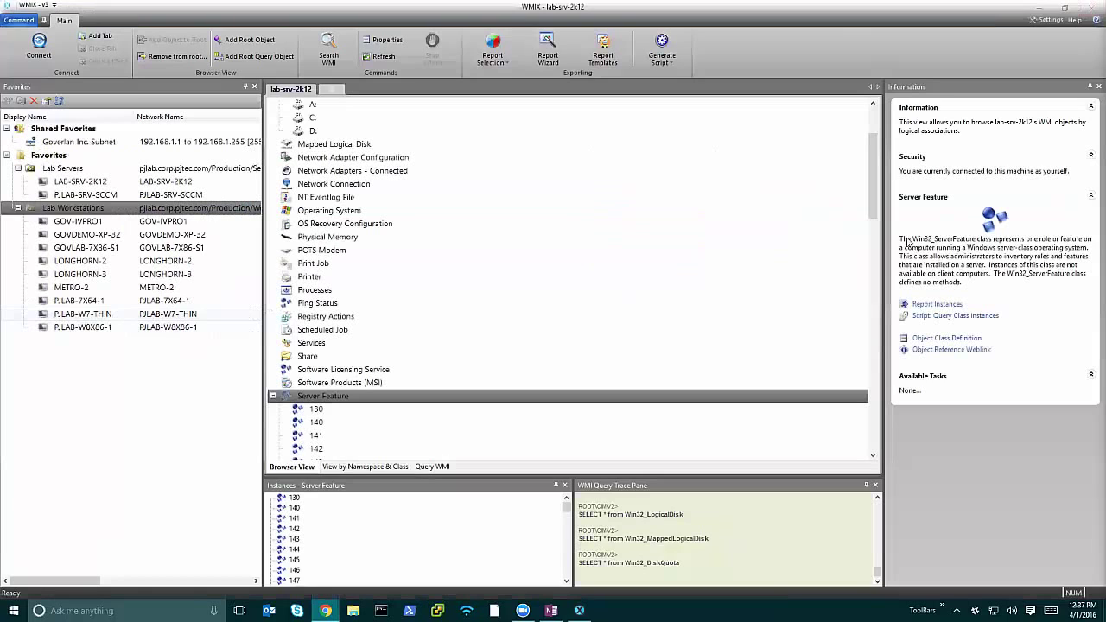
Collapse the Server Feature branch and show the Generate Script output options.
left_click(273, 396)
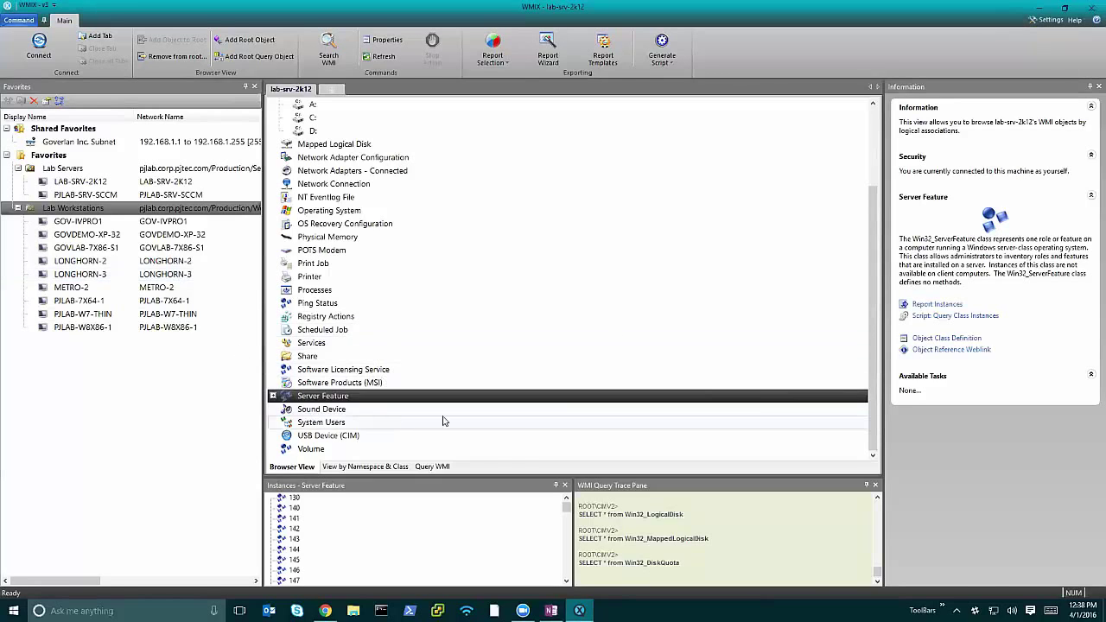
left_click(665, 61)
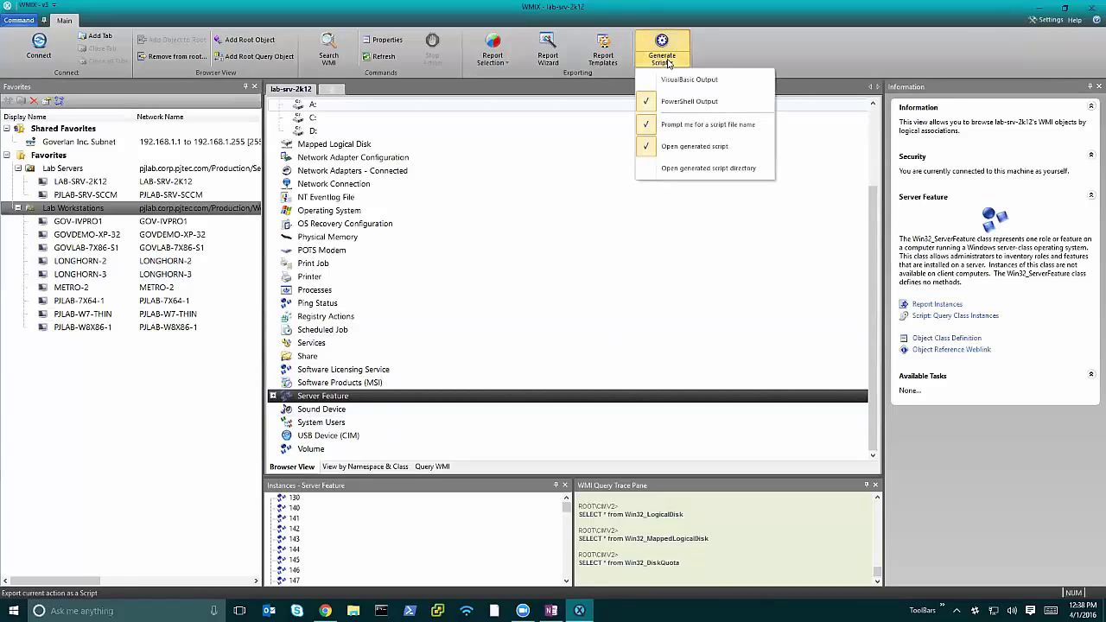
Keep PowerShell Output as the generated script format and close the Generate Script menu.
left_click(696, 101)
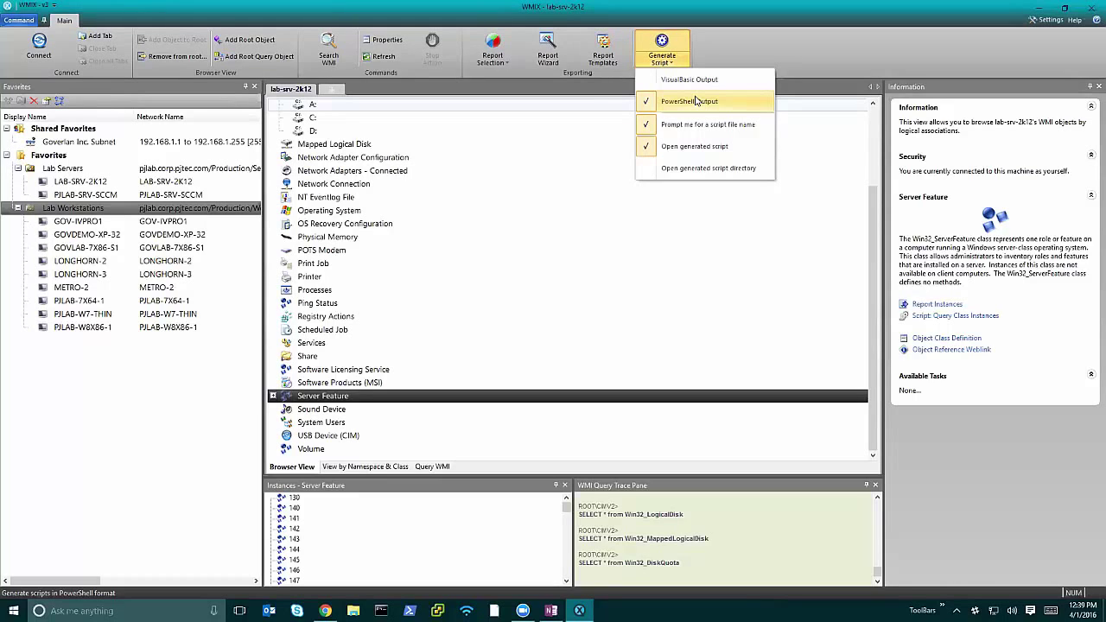
left_click(374, 159)
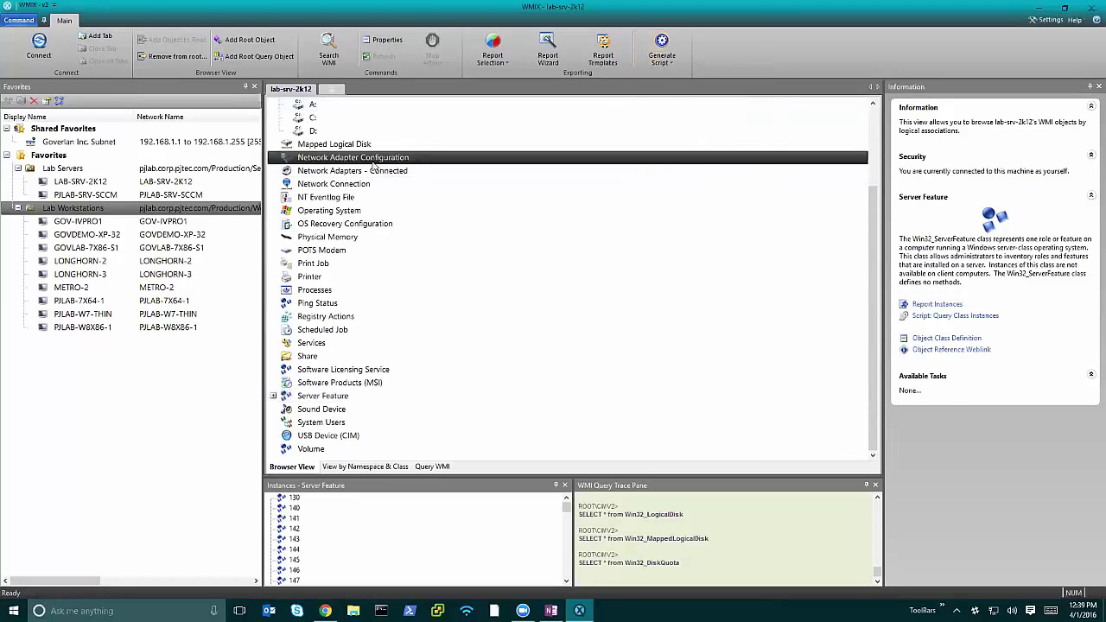
Generate a Query Class Instances script from the LAB-SRV-2K12 Computer System instance.
scroll(386, 186, "up", 3)
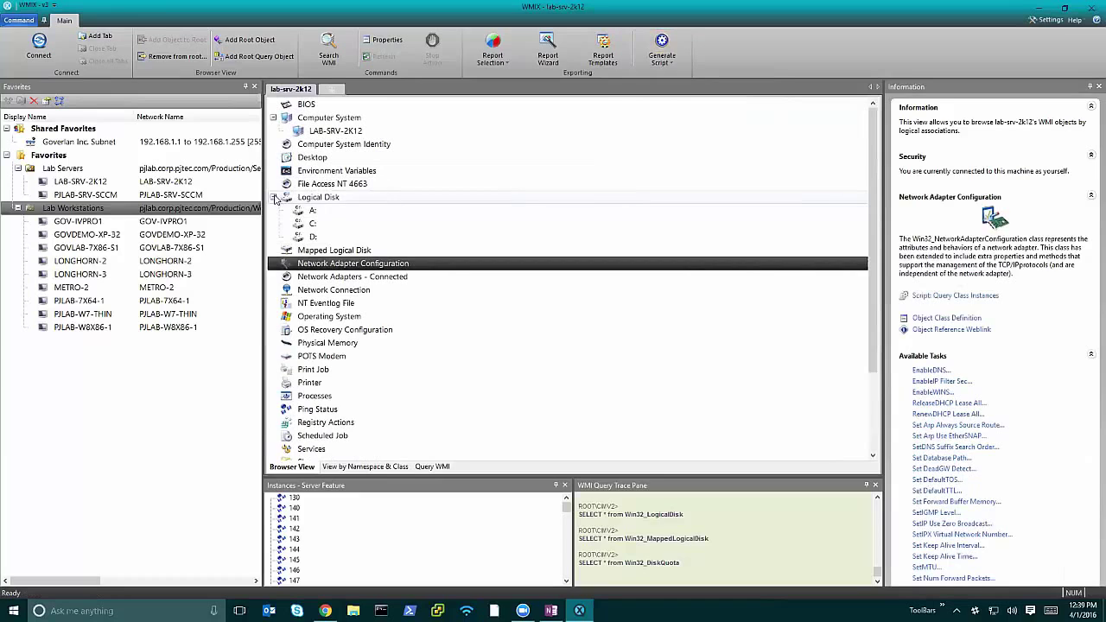
left_click(274, 197)
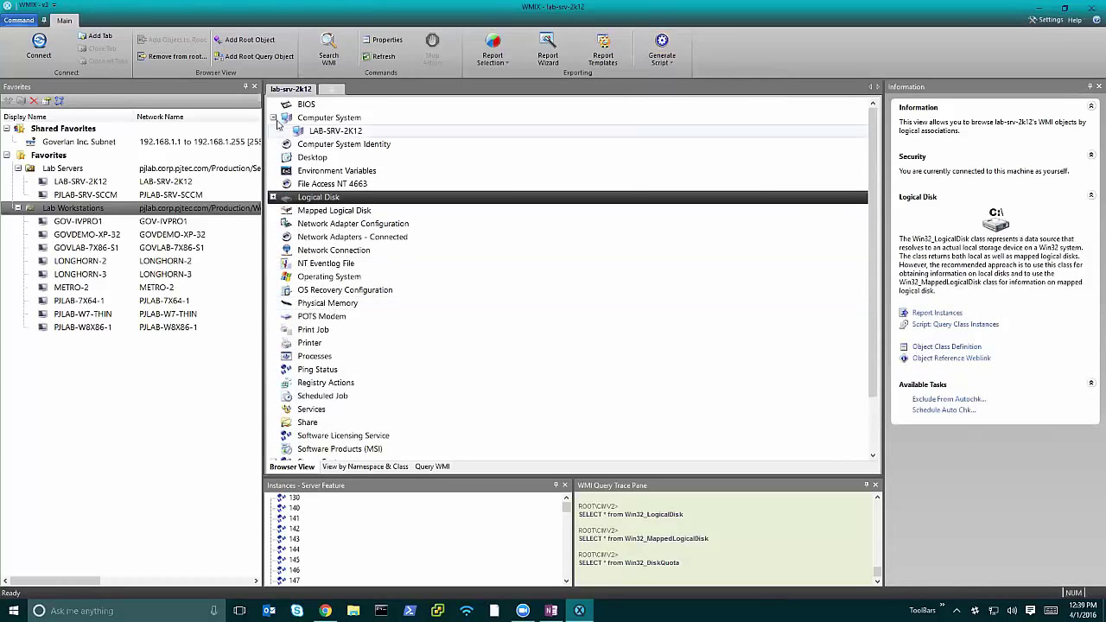
left_click(274, 118)
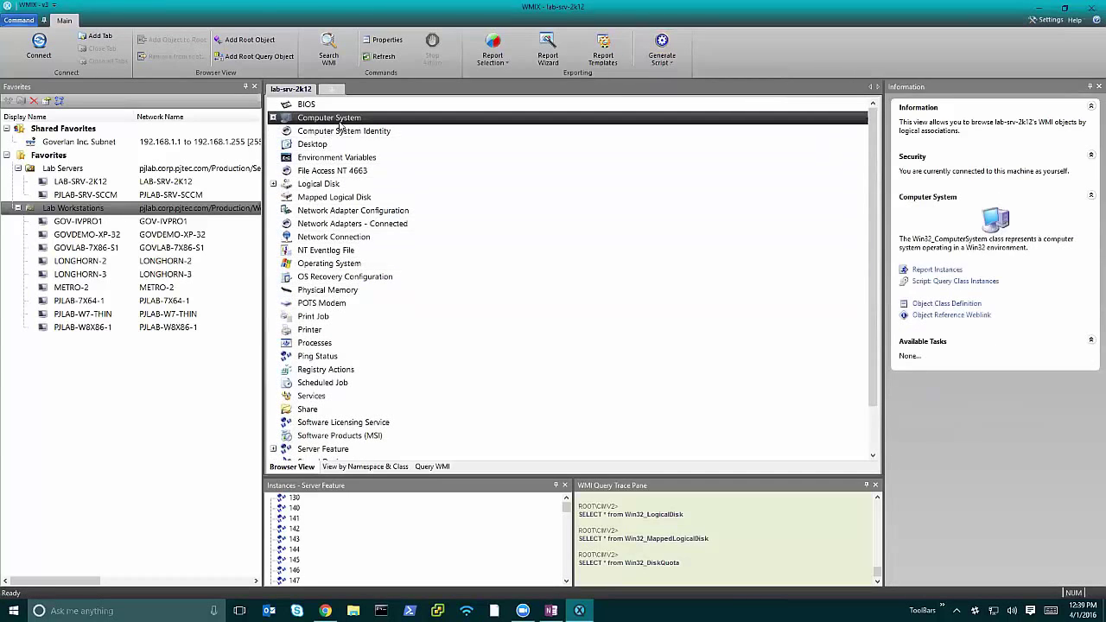
double_click(340, 120)
left_click(343, 132)
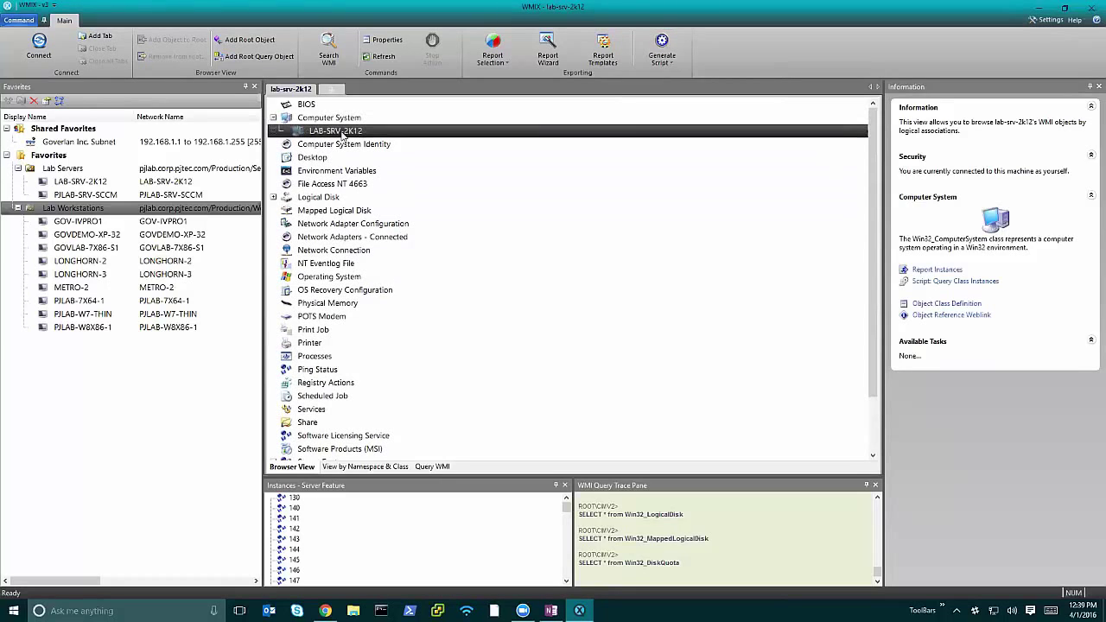
right_click(343, 133)
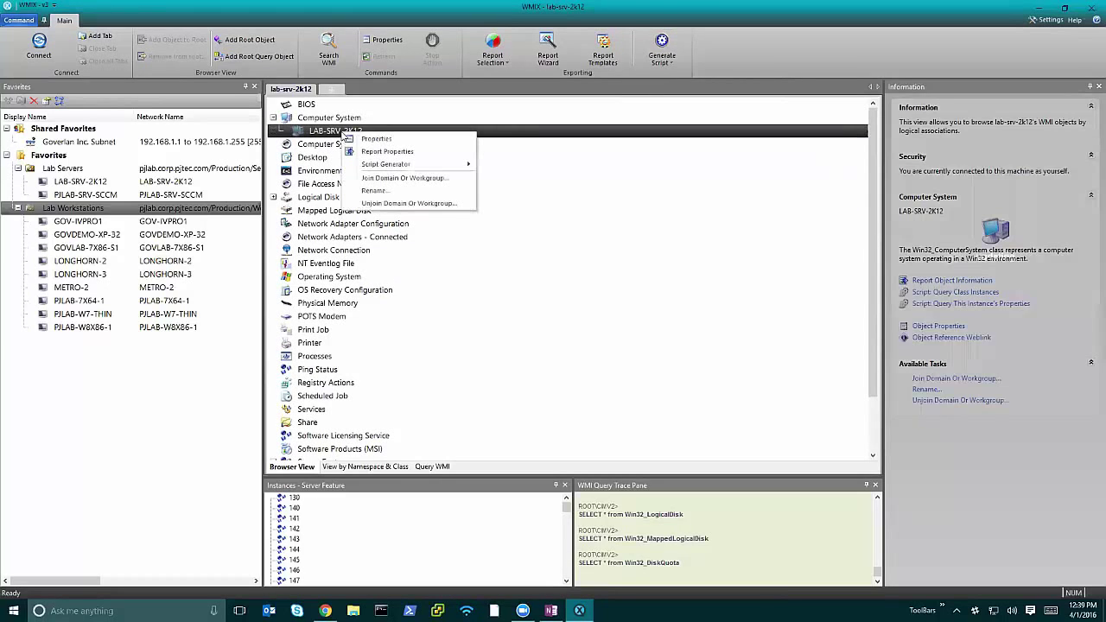
mouse_move(404, 164)
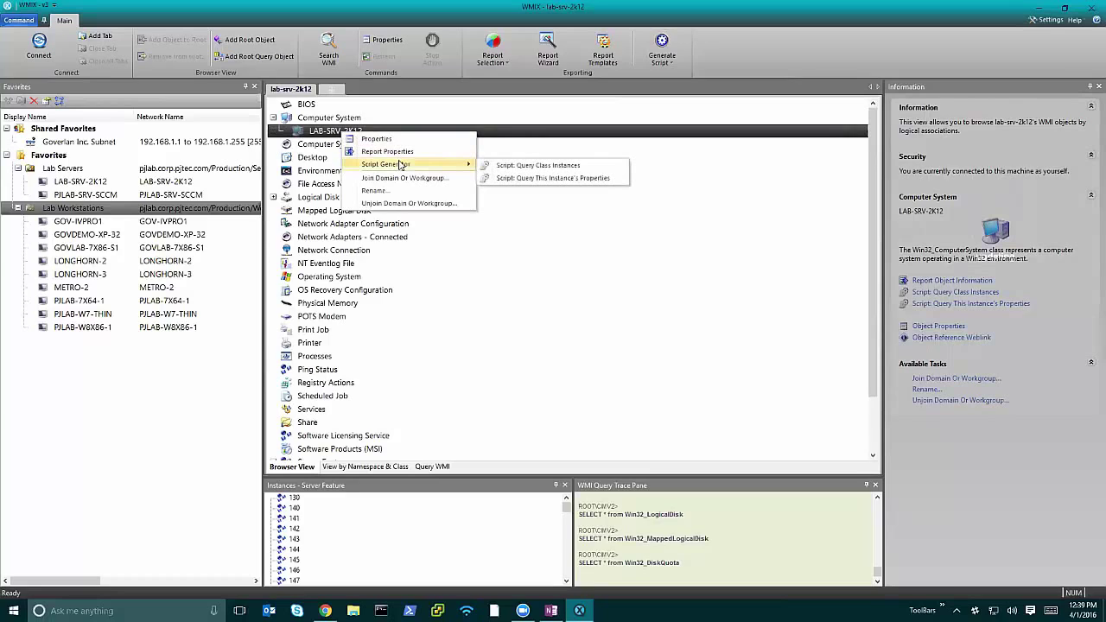
left_click(521, 166)
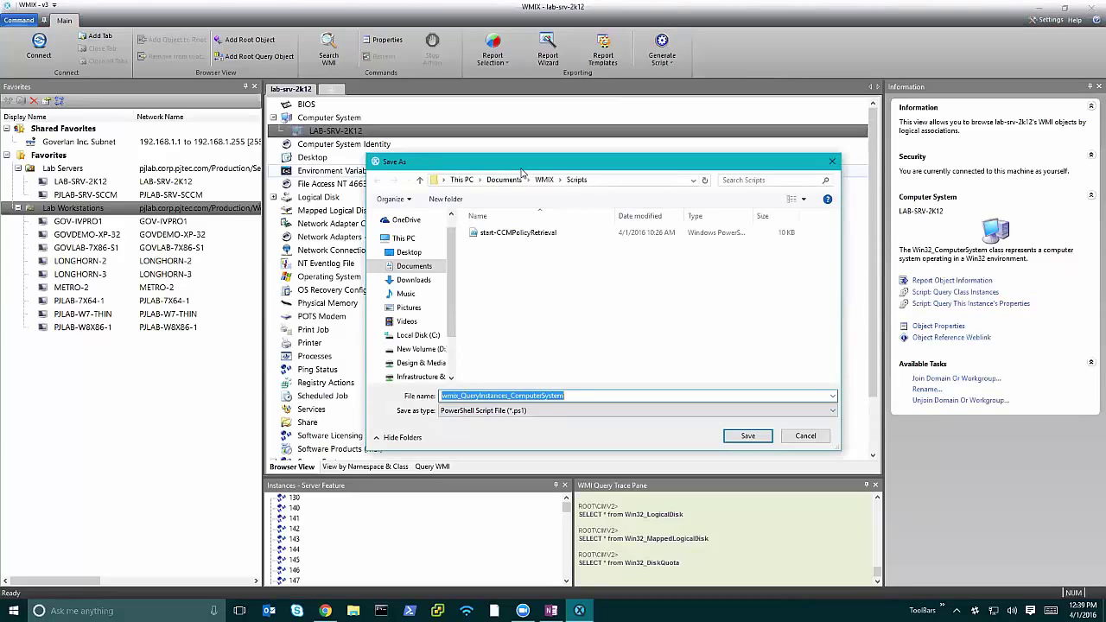
Save the script as wmix_QueryInstances_ComputerSystem and open it in Visual Studio Code.
left_click(591, 393)
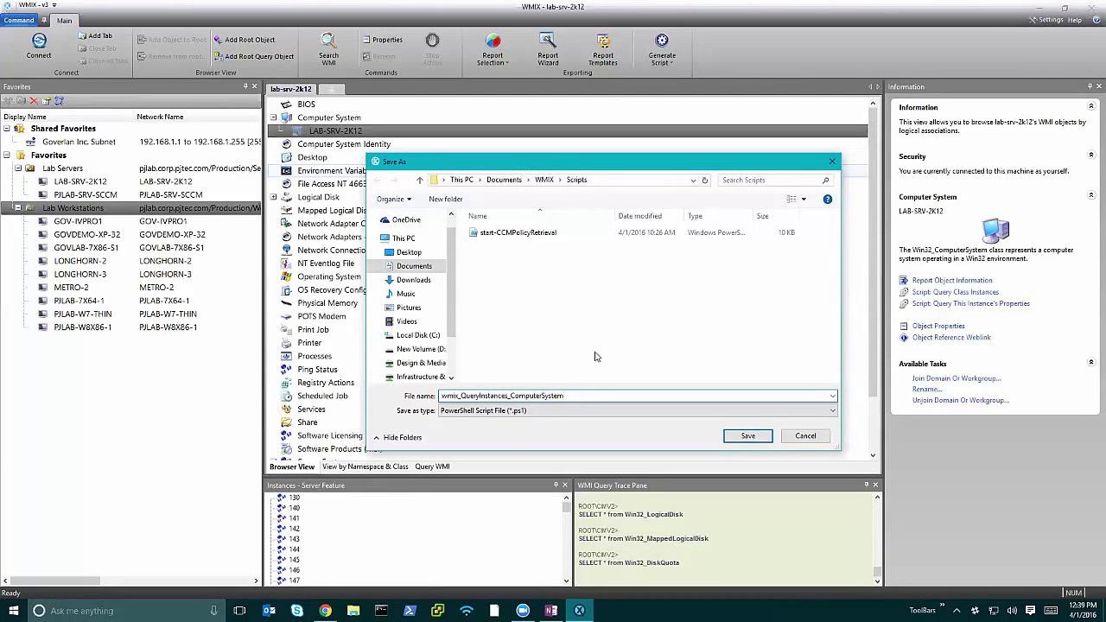
left_click(746, 437)
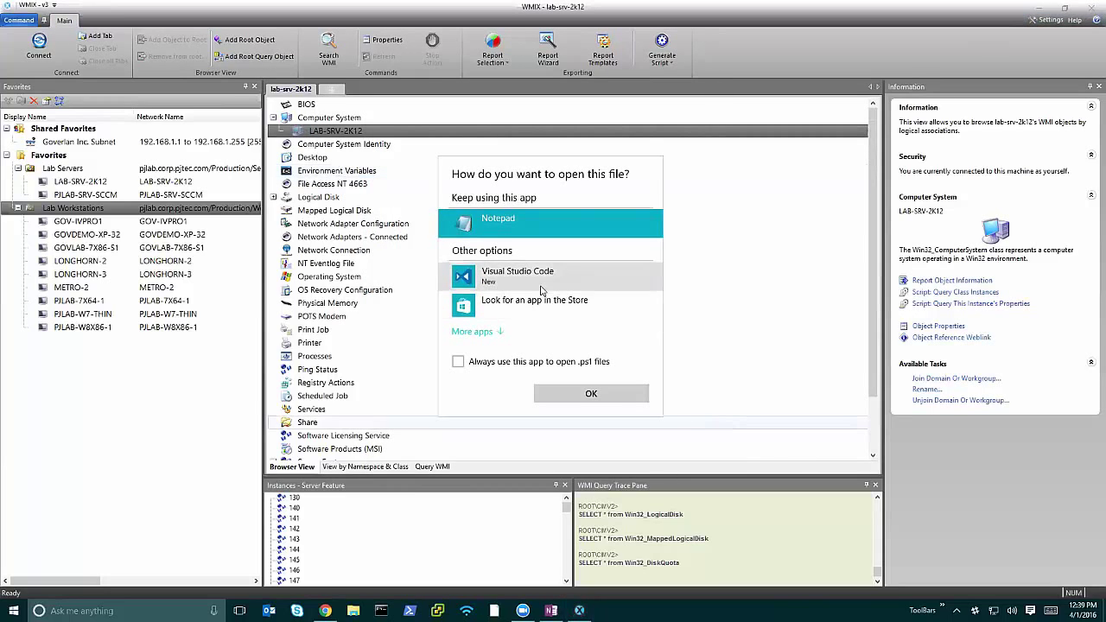
left_click(473, 331)
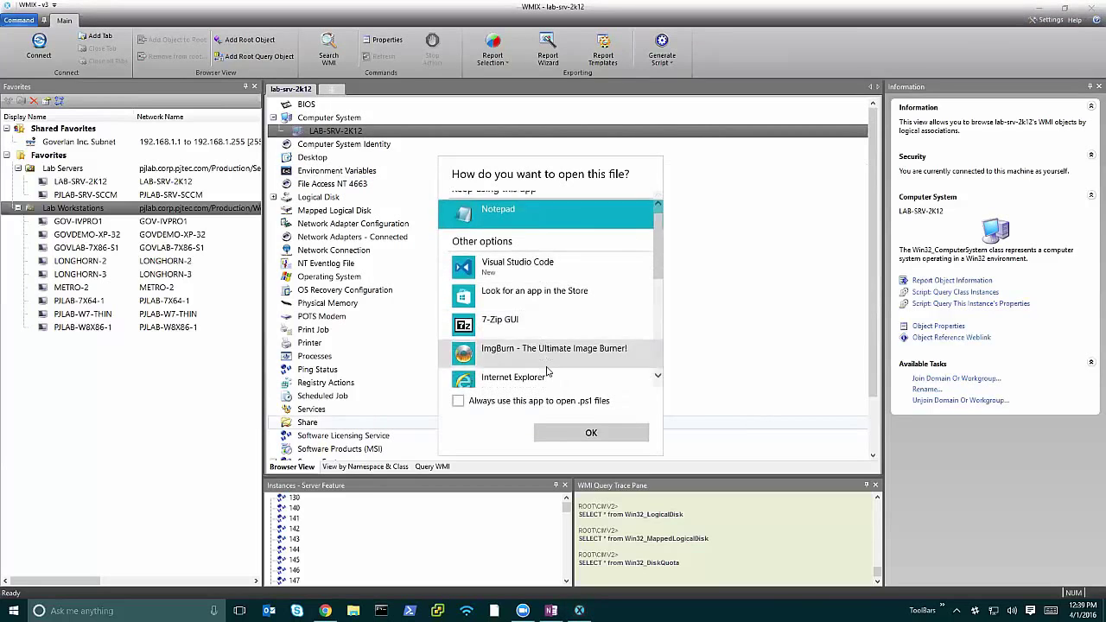
scroll(546, 370, "down", 5)
scroll(546, 370, "up", 3)
scroll(546, 370, "up", 3)
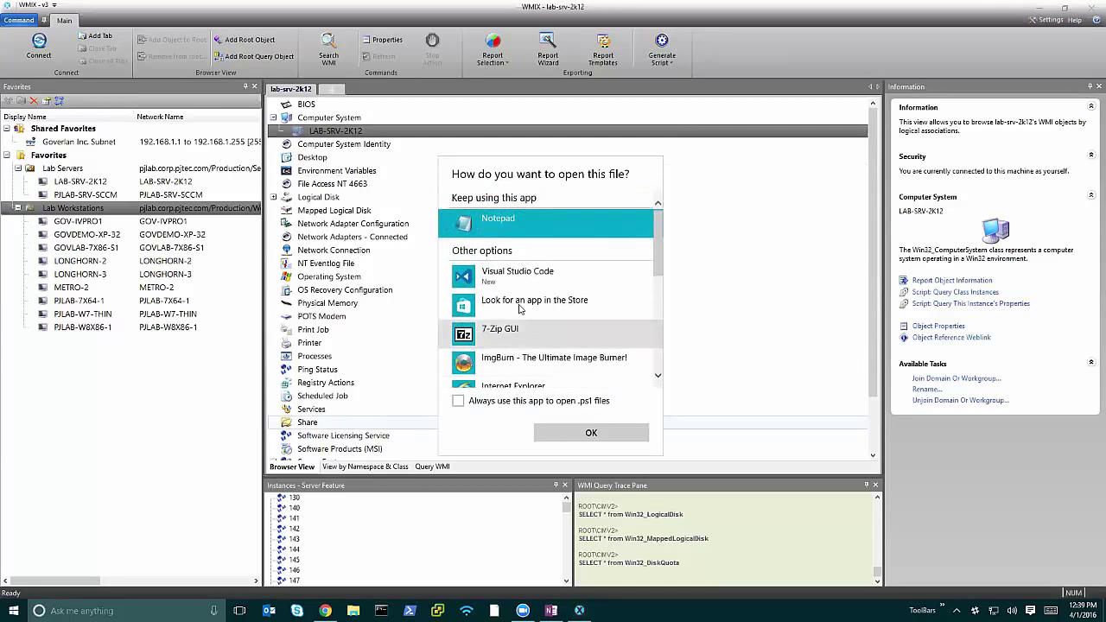
left_click(535, 275)
key("Return")
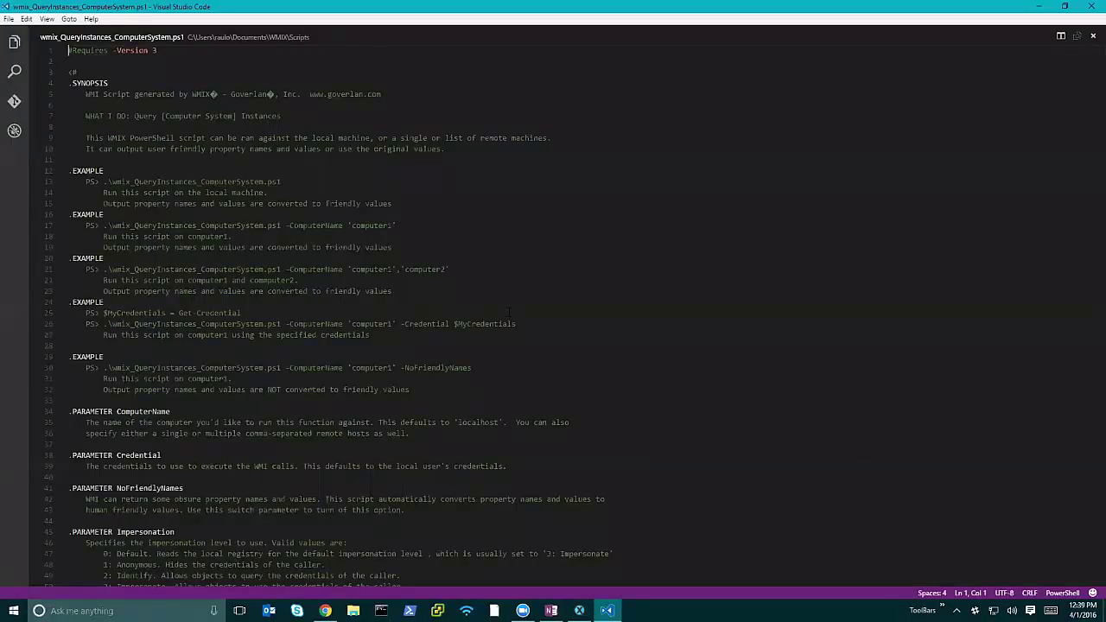
Scroll through the script's examples and select 'computer1','computer2' on line 21.
left_click(579, 258)
scroll(579, 258, "down", 10)
scroll(579, 257, "down", 10)
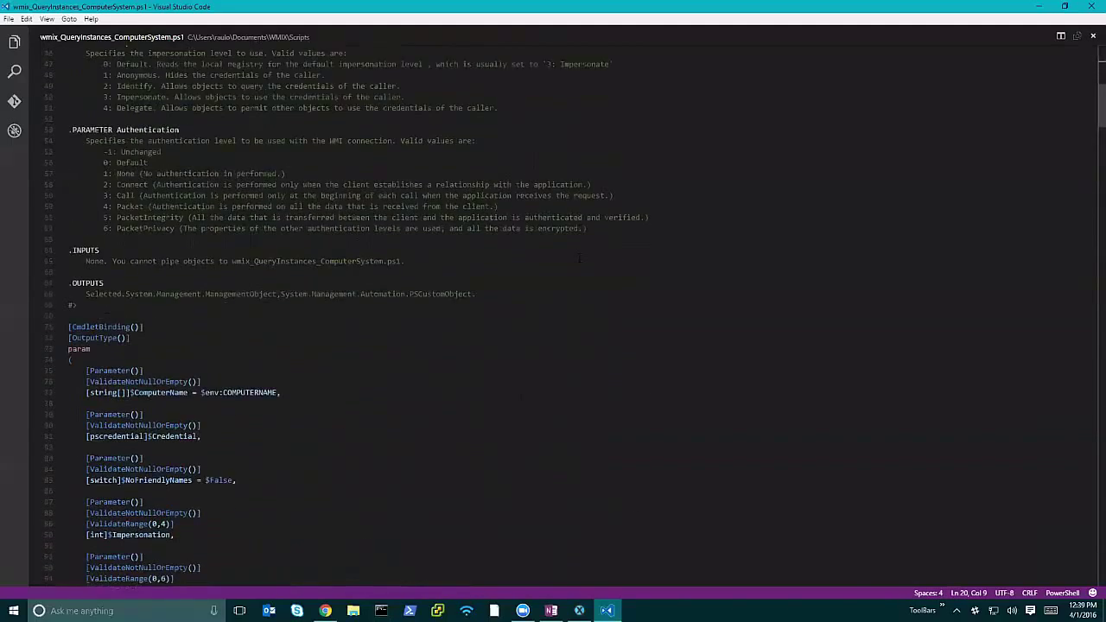
scroll(579, 257, "down", 20)
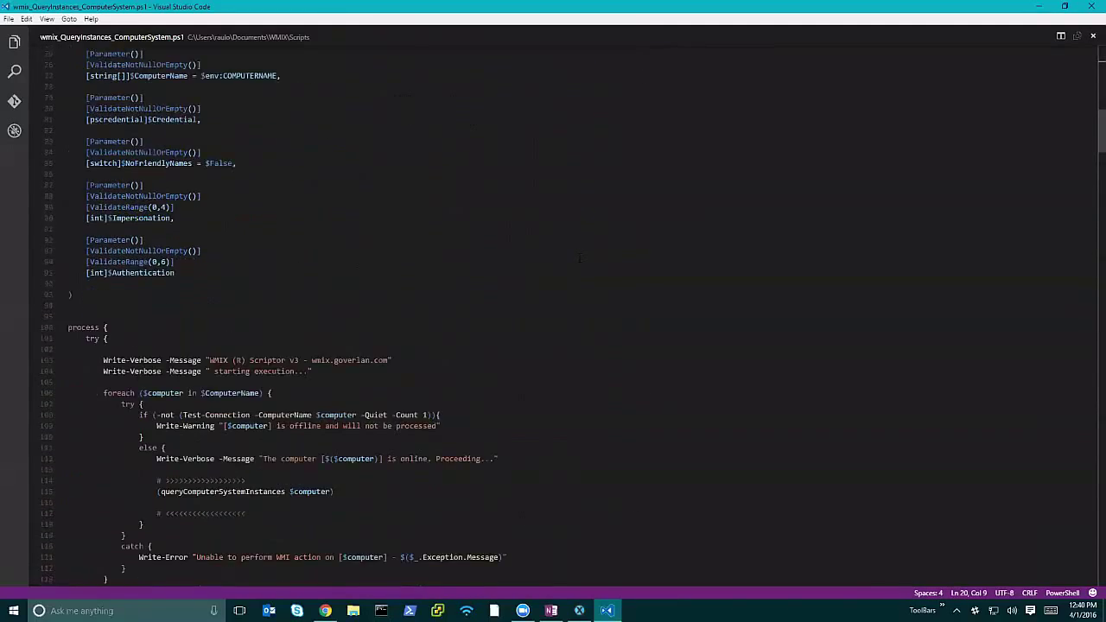
scroll(574, 275, "down", 20)
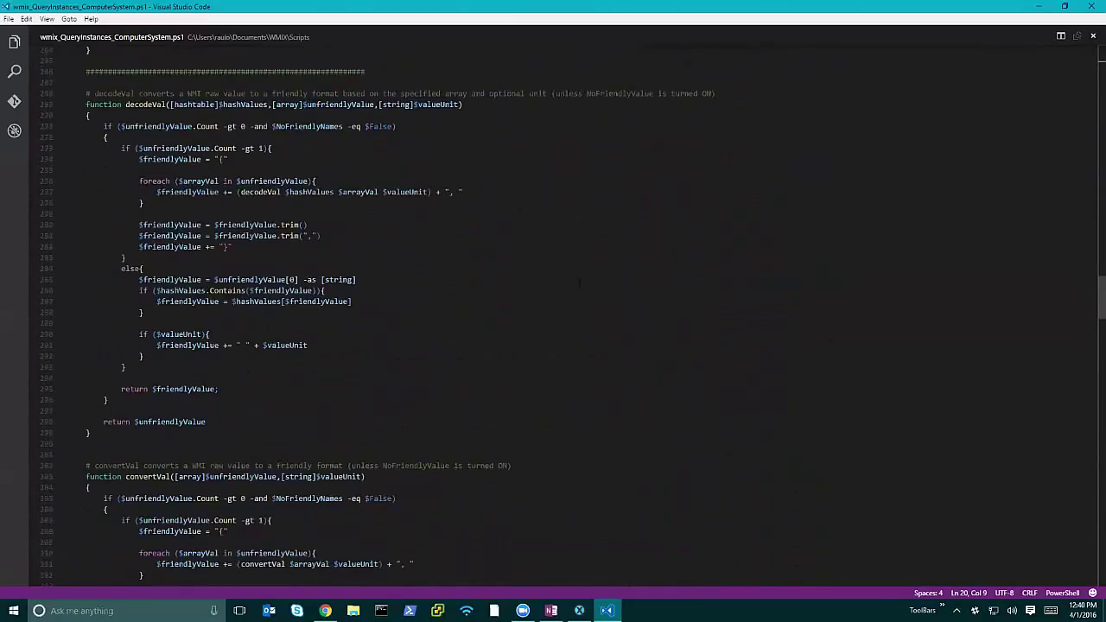
scroll(579, 281, "down", 18)
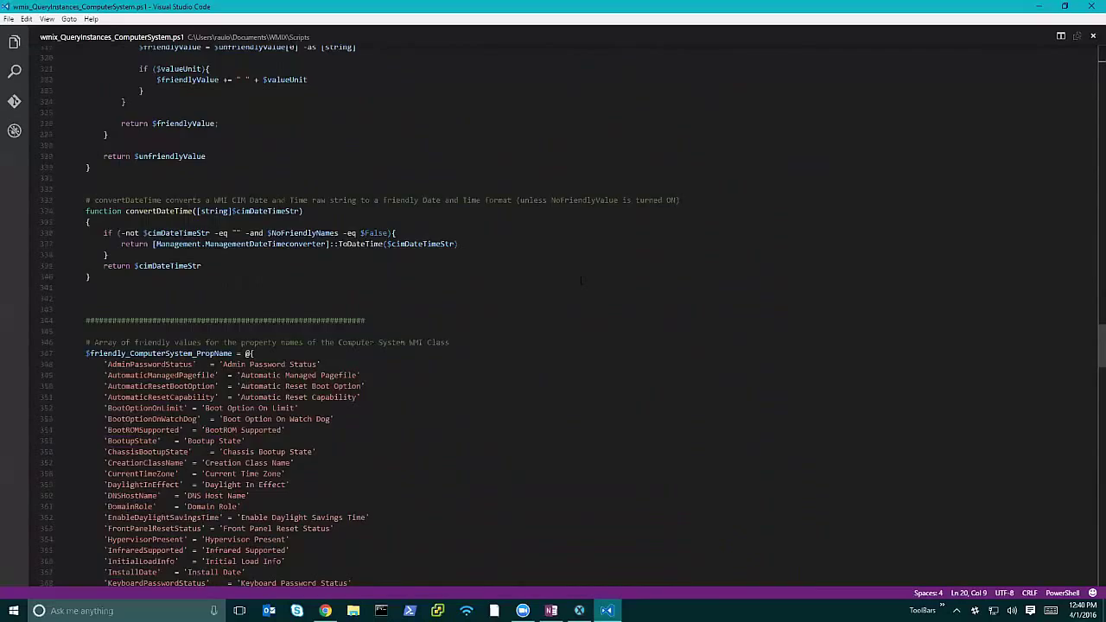
scroll(581, 280, "down", 20)
scroll(586, 292, "down", 20)
scroll(584, 303, "down", 11)
scroll(584, 303, "up", 19)
scroll(584, 303, "up", 20)
scroll(584, 303, "up", 20)
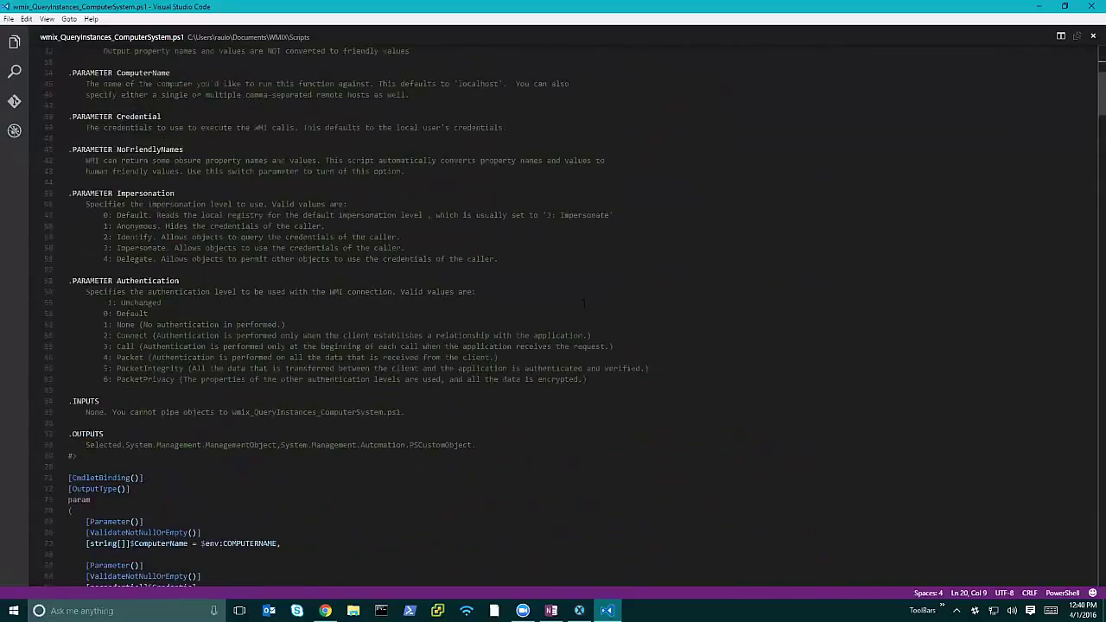
scroll(584, 302, "up", 10)
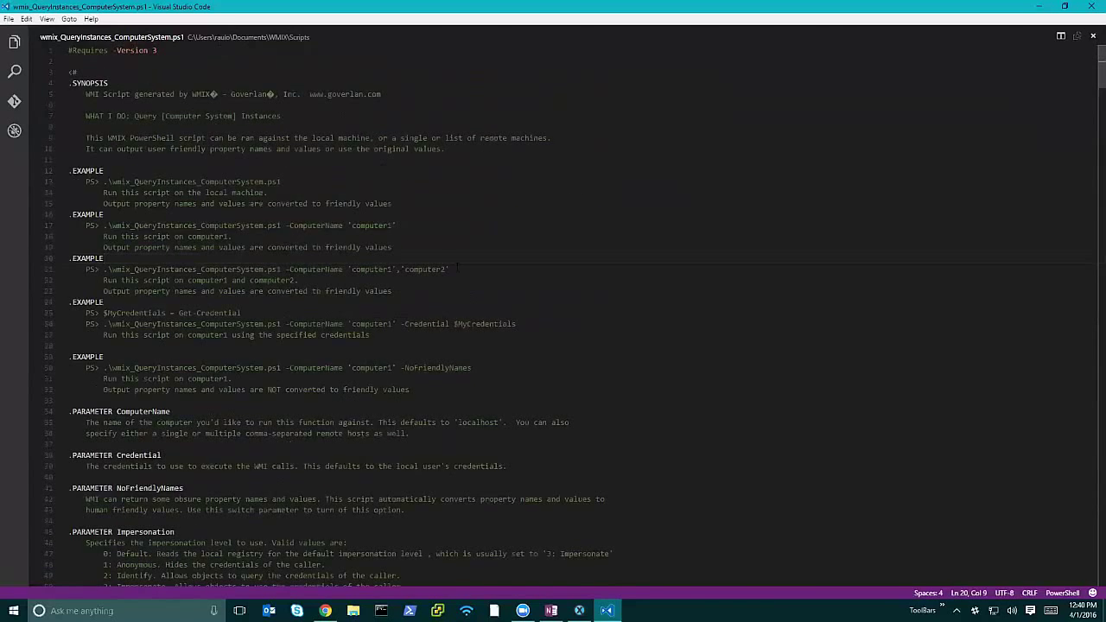
left_click_drag(104, 270, 449, 269)
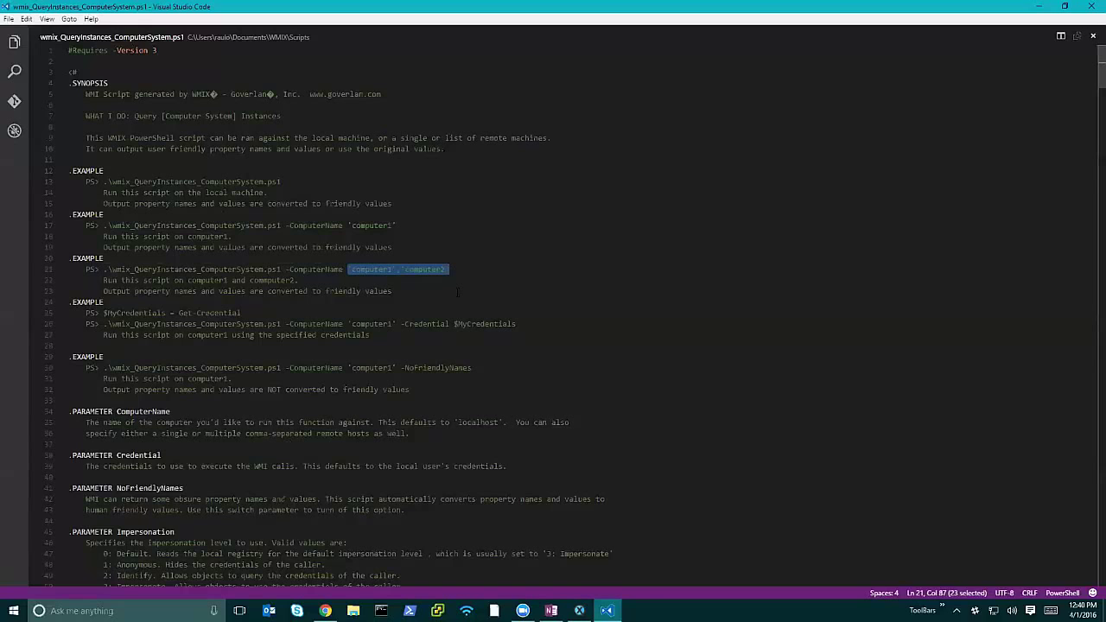
Open a PowerShell console, close VS Code, and cd into Documents\WMIX\Scripts.
left_click(410, 611)
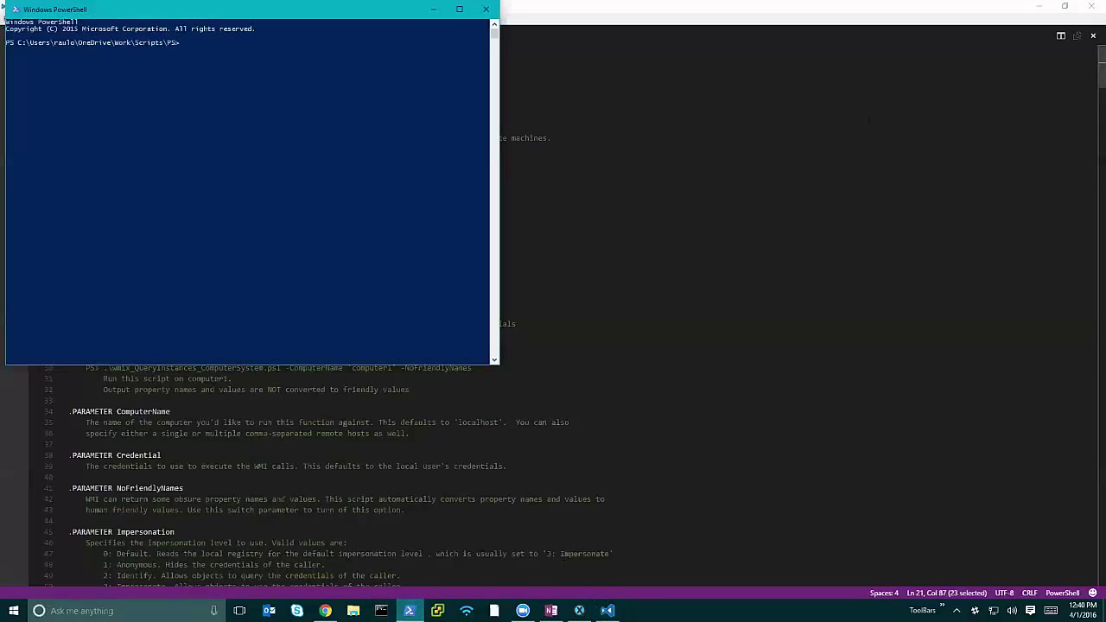
left_click(1090, 25)
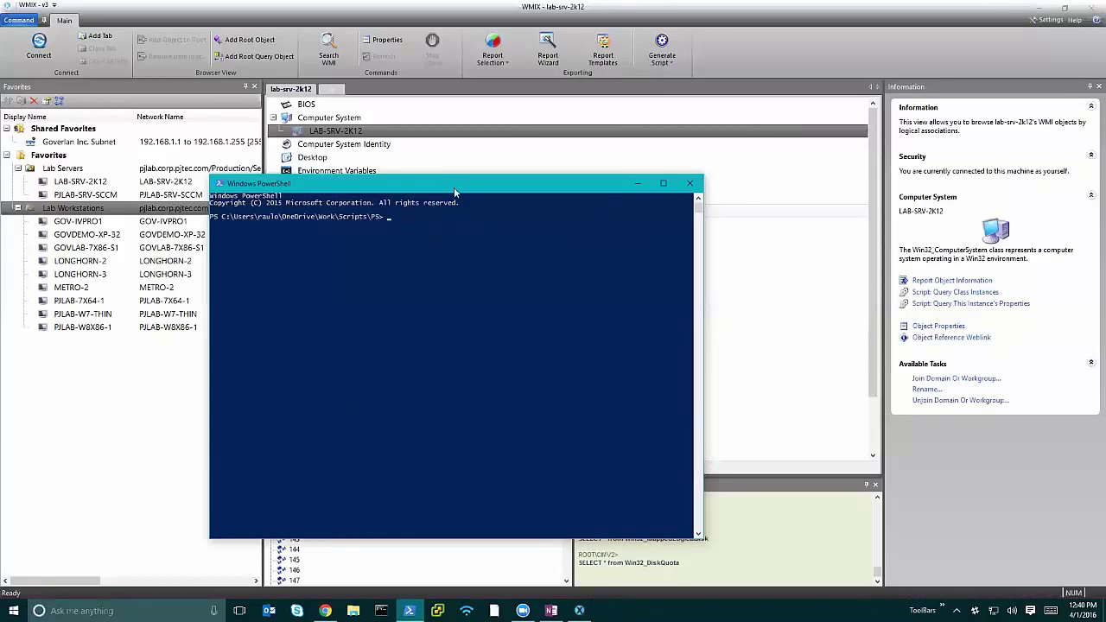
left_click_drag(454, 187, 694, 144)
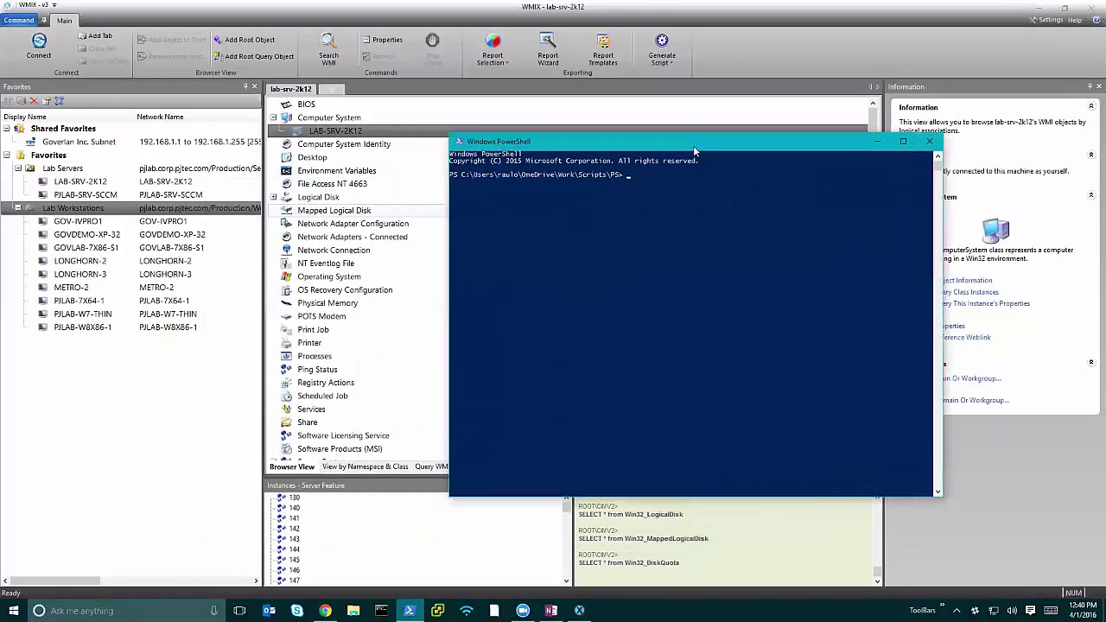
type("cd ..")
key("Return")
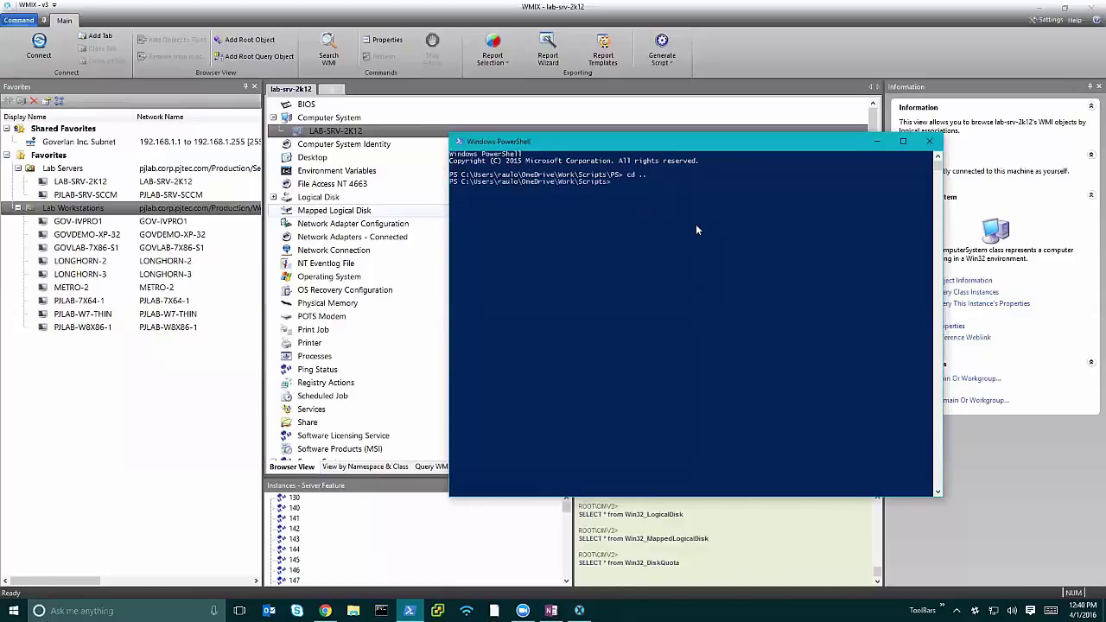
type("cd ../../../")
key("Return")
type("cd .\\Desktop")
key("BackSpace")
key("BackSpace")
key("BackSpace")
key("BackSpace")
key("BackSpace")
key("BackSpace")
key("BackSpace")
type("Documents\\")
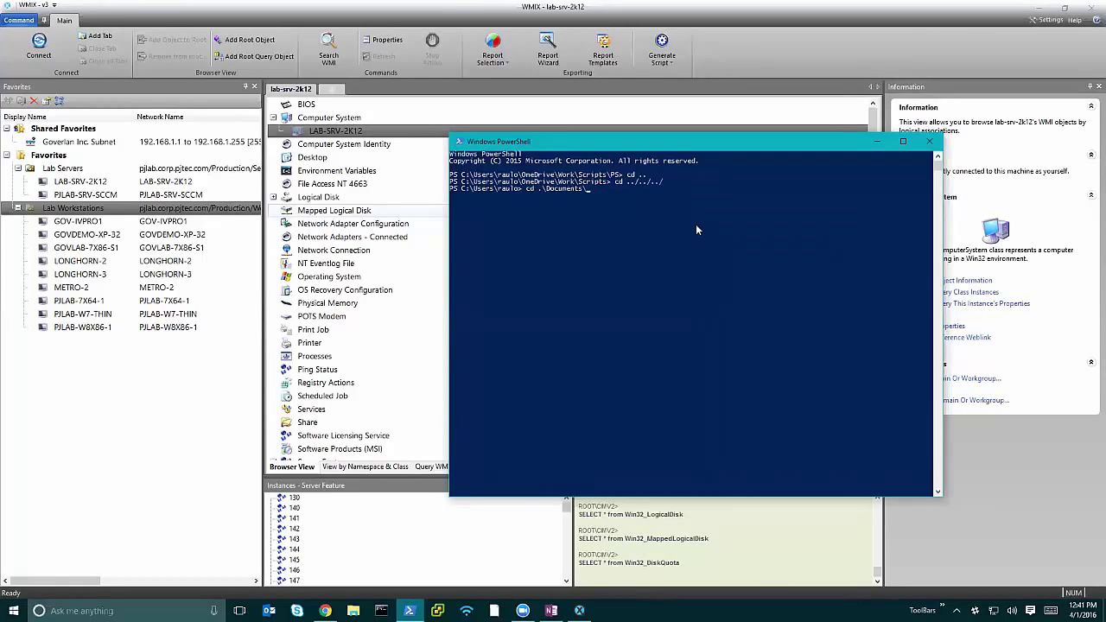
type("WMIX\\Scripts")
key("Return")
List the folder with dir and Tab-complete ./wmix_QueryInstances_ComputerSystem.ps1 at the prompt.
type("dir")
key("Return")
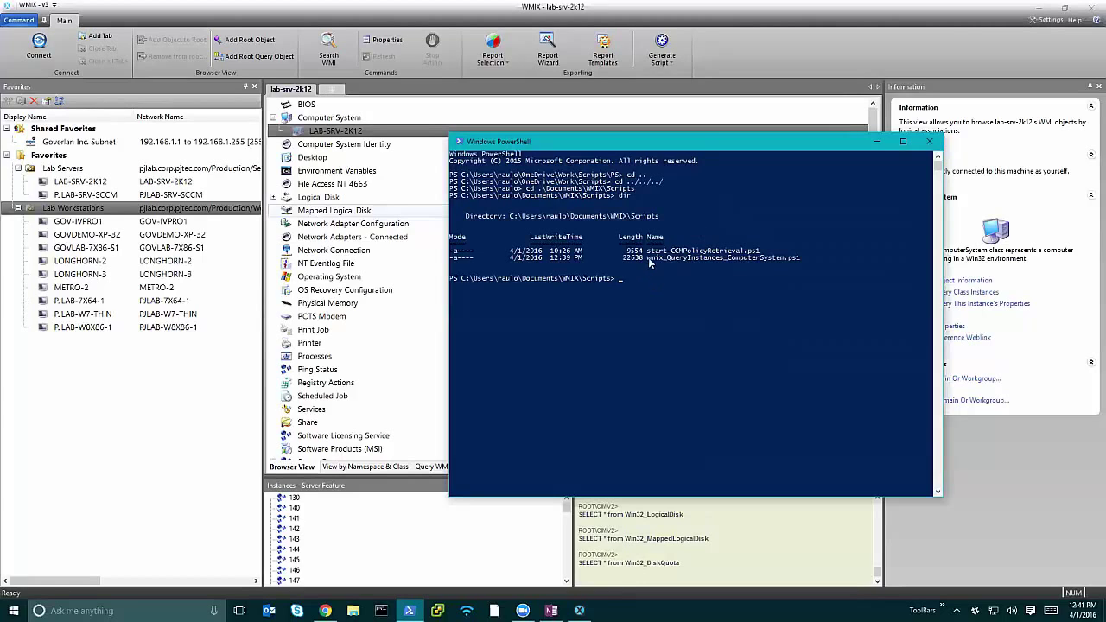
left_click(674, 282)
key("Up")
key("BackSpace")
key("BackSpace")
key("BackSpace")
type("./w")
key("Tab")
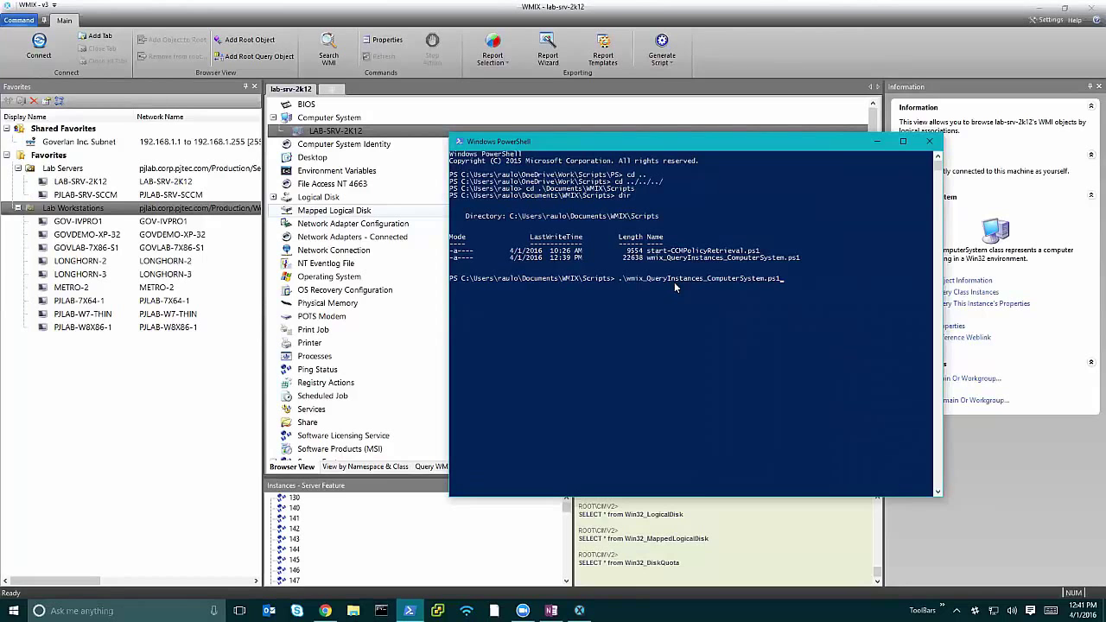
Run the ComputerSystem script on the local machine and review its output.
key("Return")
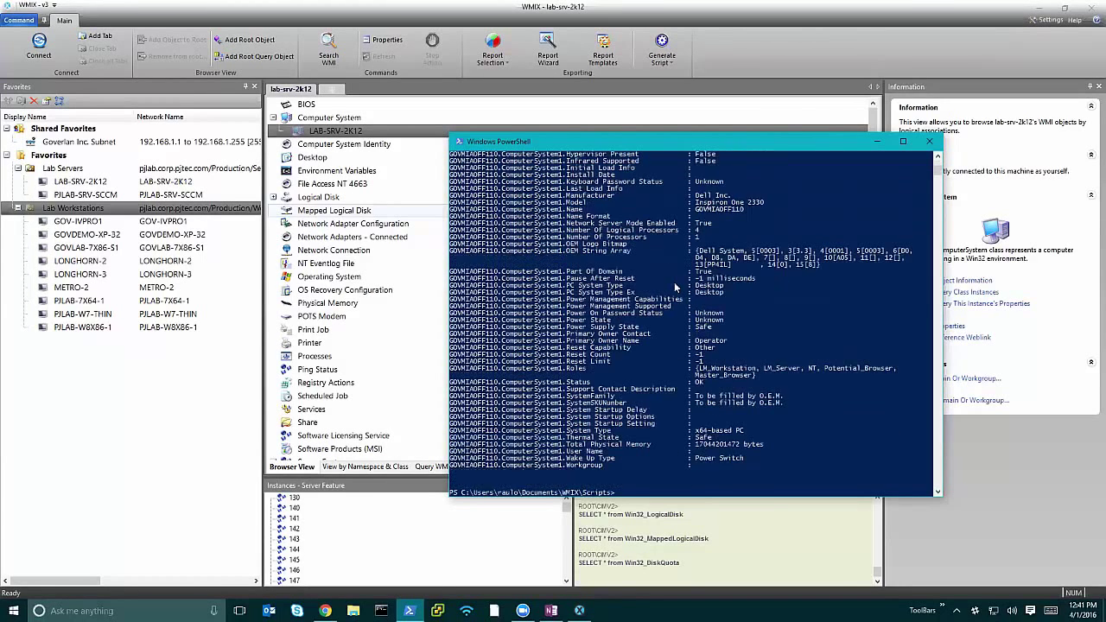
left_click(677, 287)
scroll(674, 294, "up", 14)
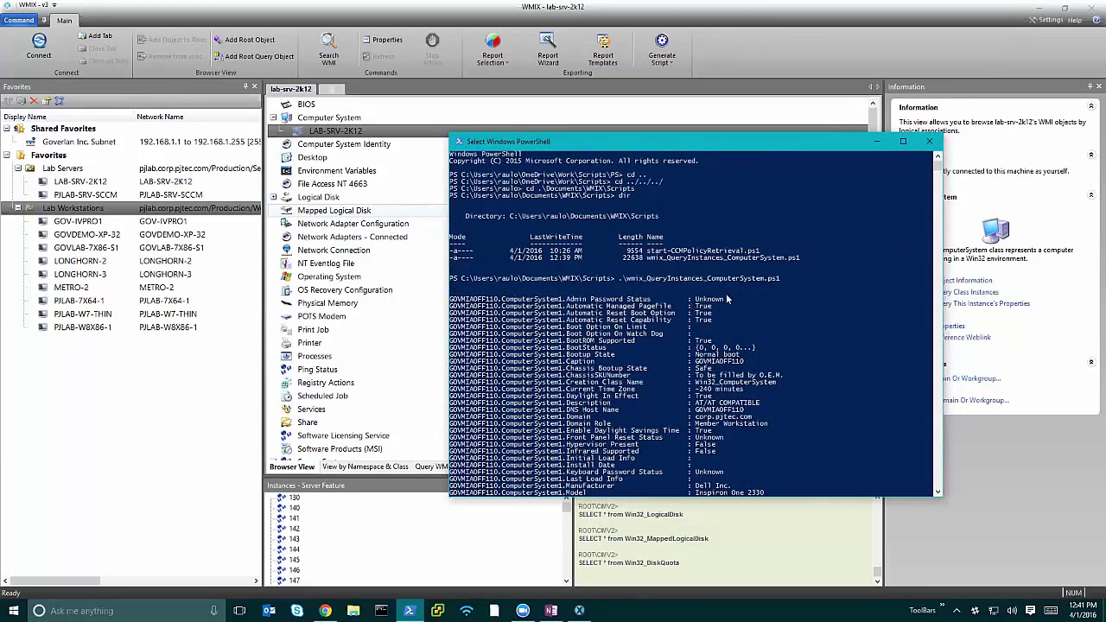
scroll(713, 406, "down", 5)
scroll(713, 406, "down", 4)
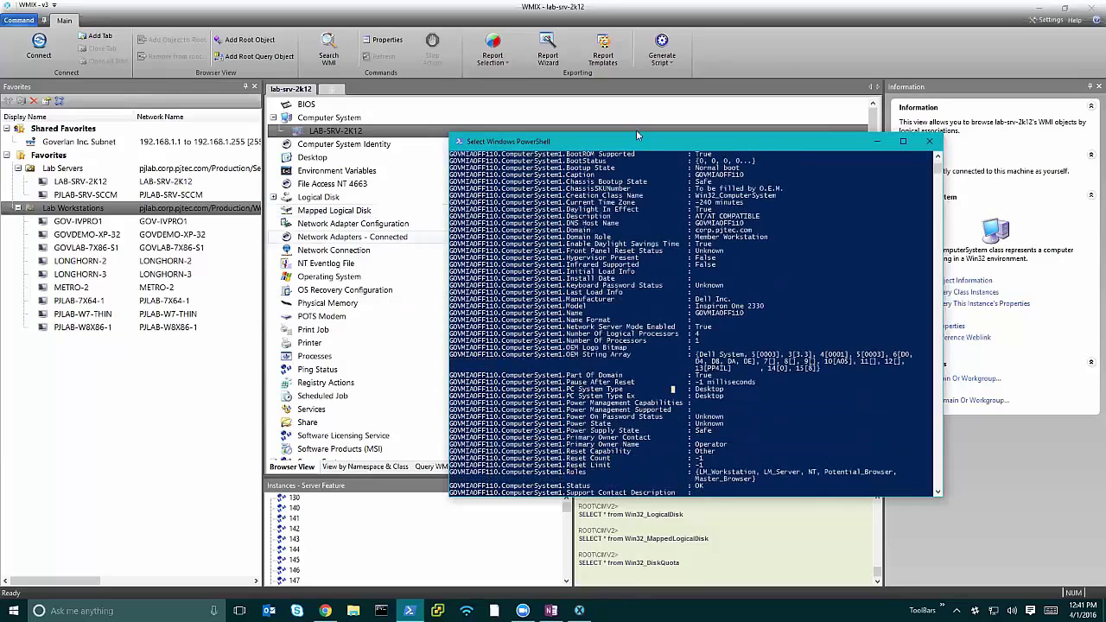
scroll(648, 383, "down", 10)
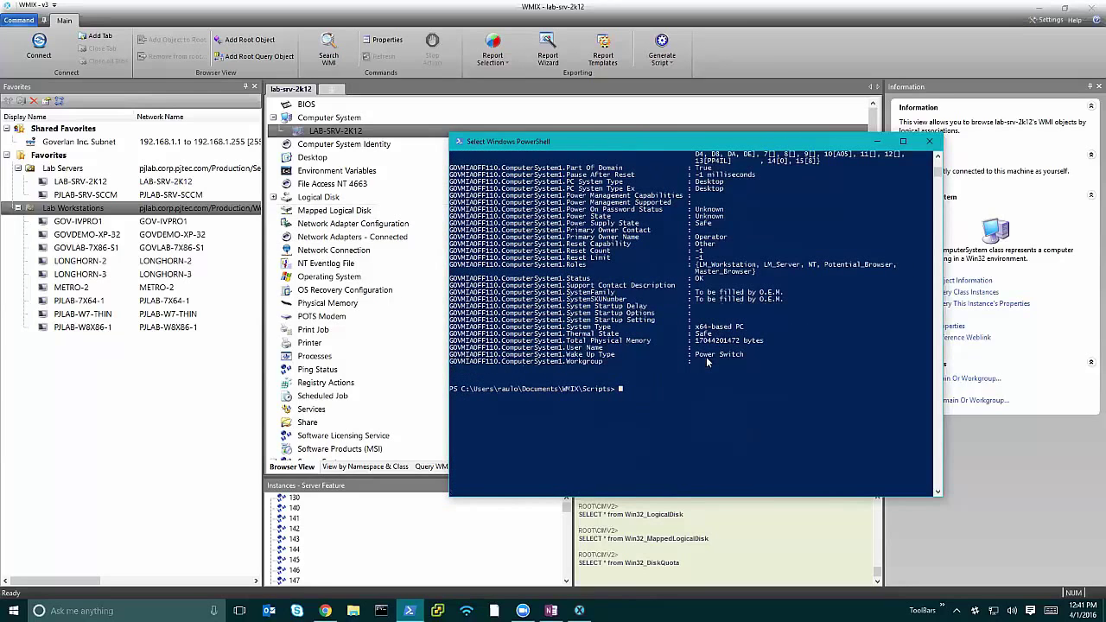
Rerun the script with -ComputerName lab-srv-2k12 and review the remote system properties.
type(".\\wmix_QueryInstances_ComputerSystem.ps1")
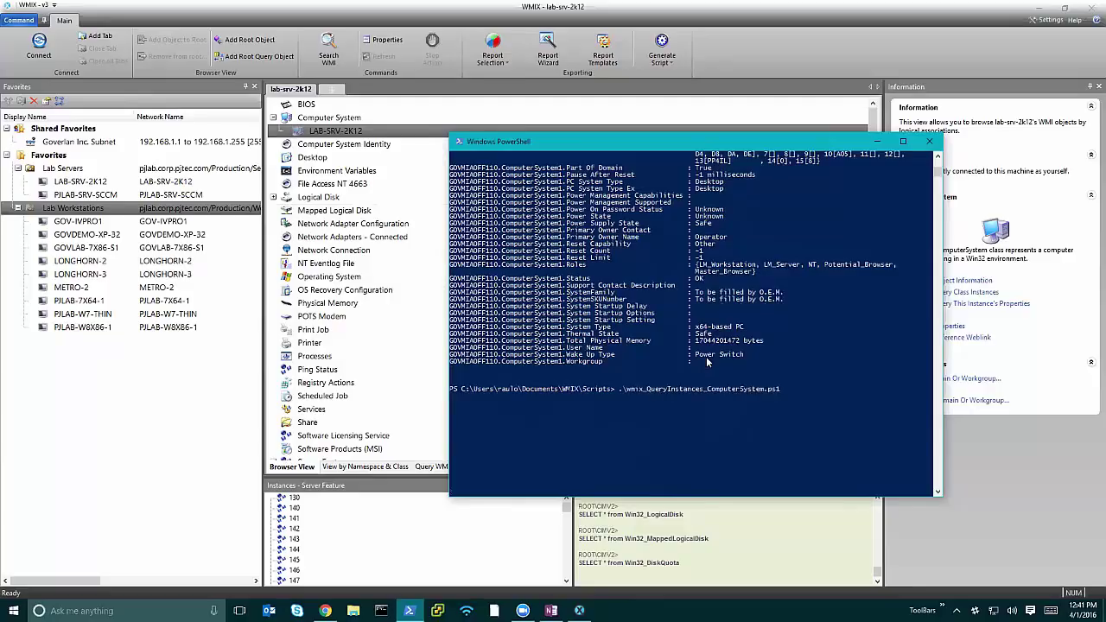
type(" -ComputerName lab-srv1")
key("BackSpace")
type("-2k12")
key("Return")
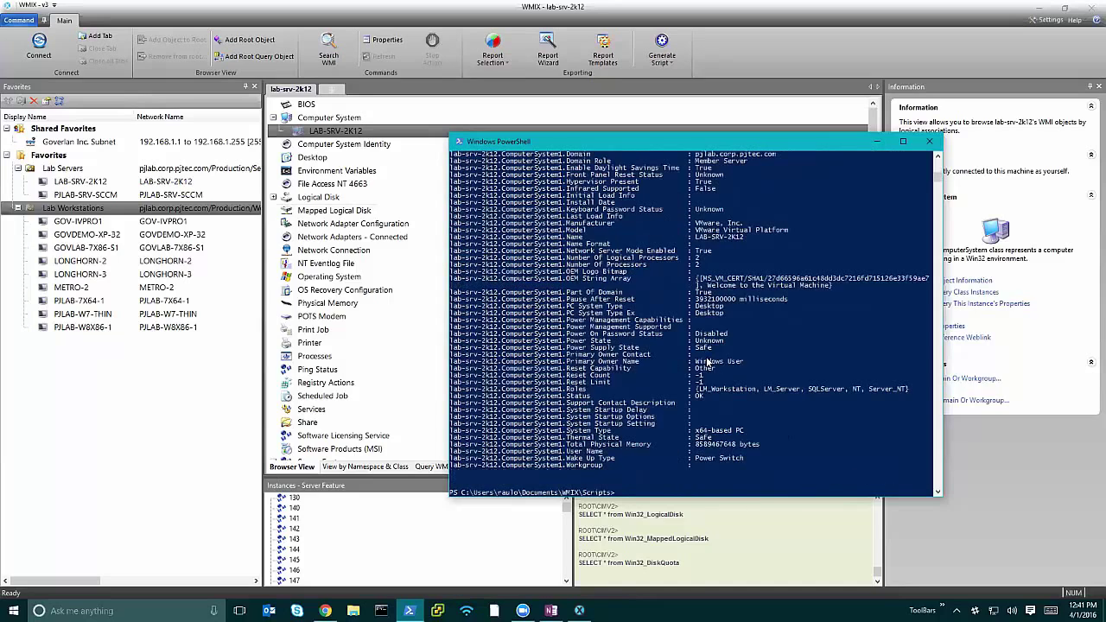
scroll(707, 361, "up", 8)
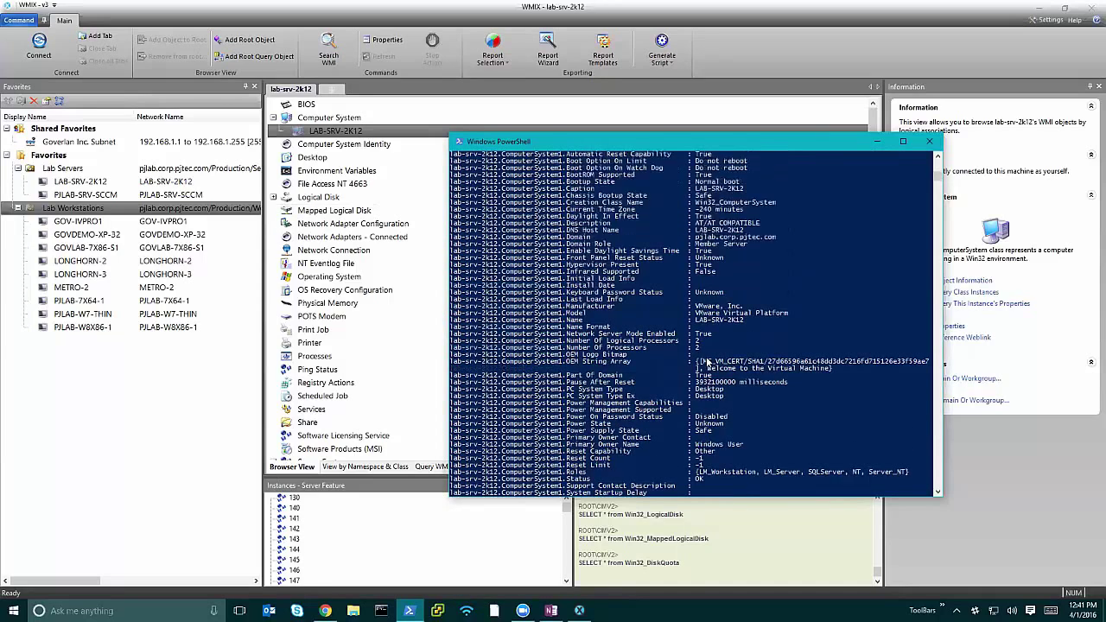
scroll(706, 361, "down", 5)
scroll(707, 362, "down", 10)
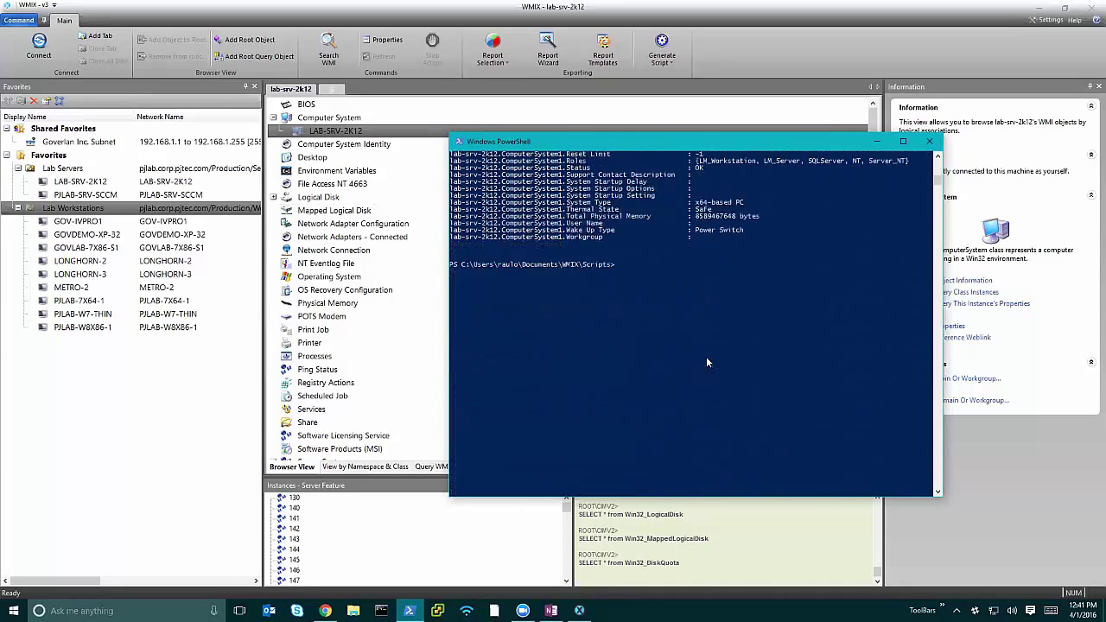
scroll(669, 301, "up", 10)
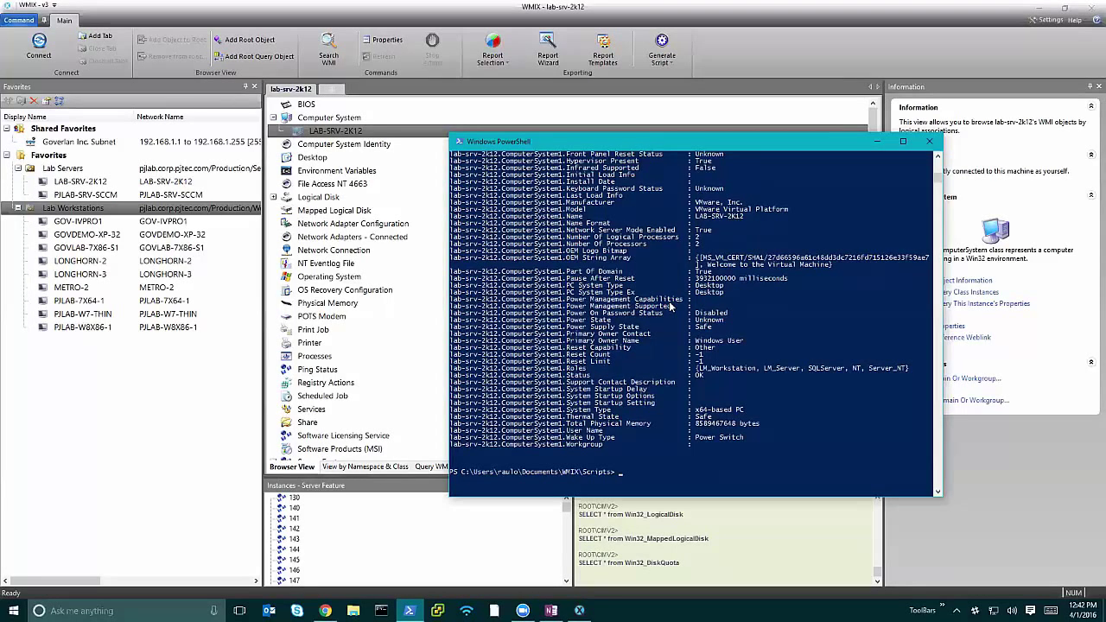
Assign the ComputerSystem script's lab-srv-2k12 results to $computerstuff, correcting server-name typos.
type("$computerstuff = .\\w")
key("Tab")
key("Tab")
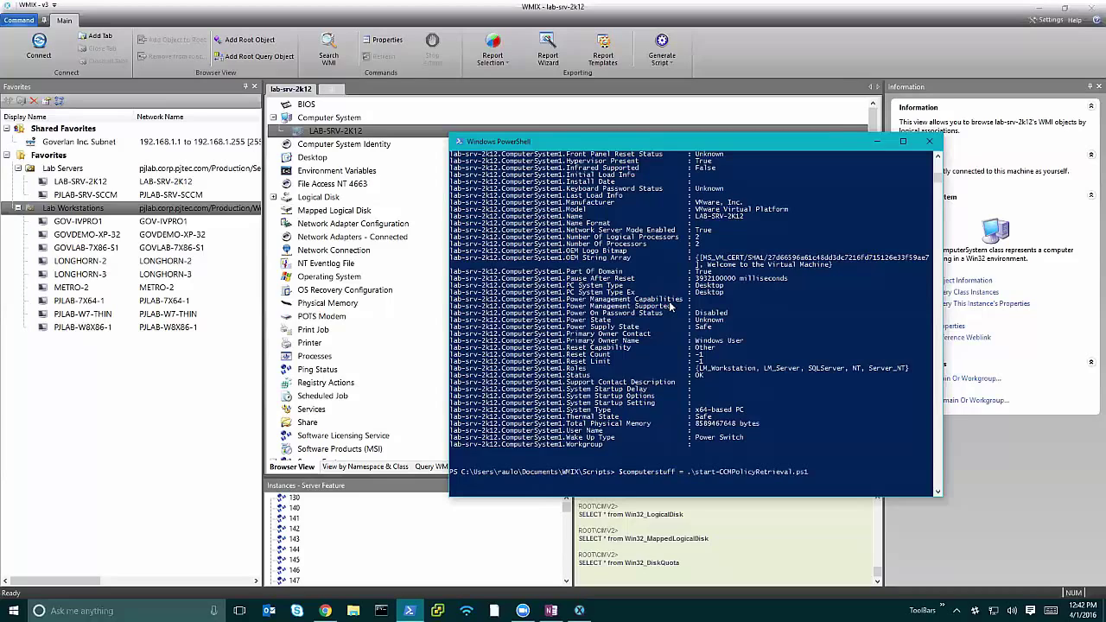
type("-l")
type("c")
key("Tab")
type("-lab")
key("Left")
key("Left")
key("Left")
key("BackSpace")
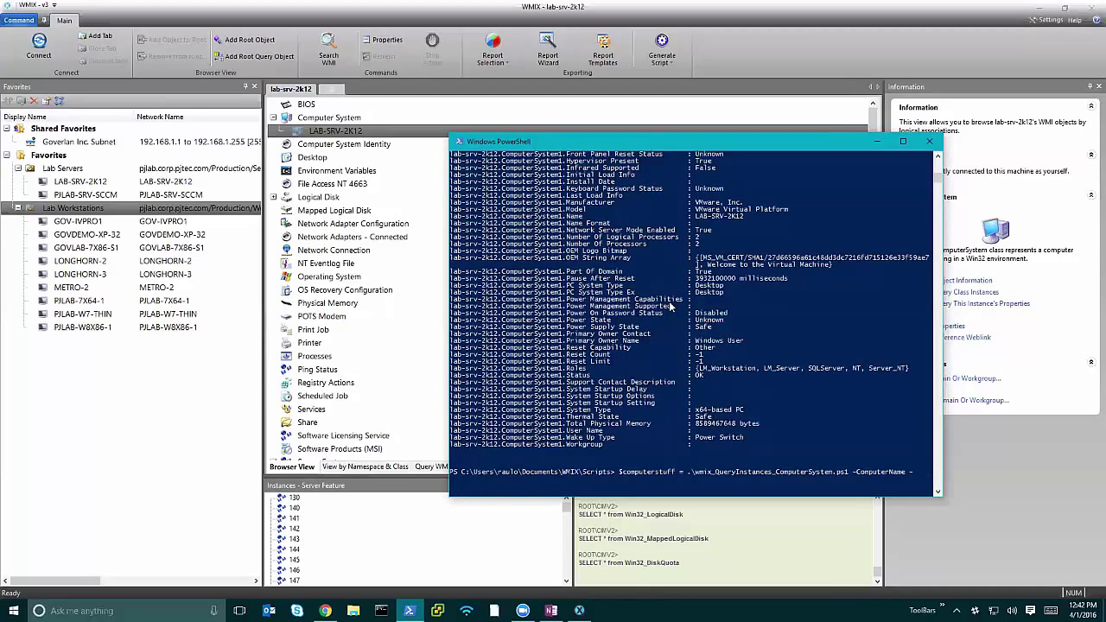
type("-srv-2k12")
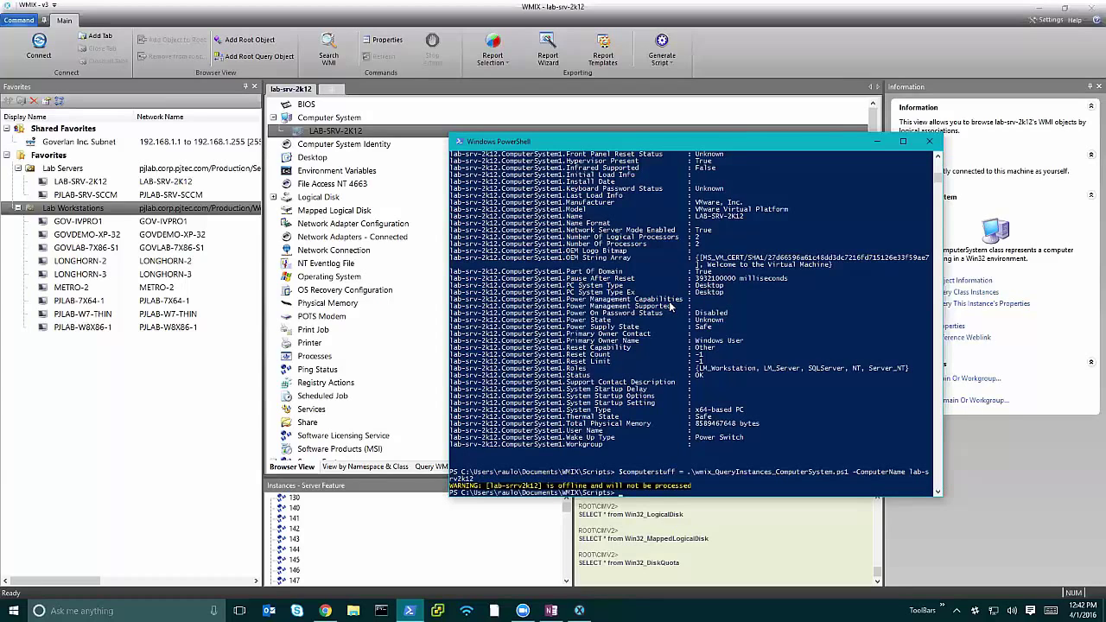
key("Up")
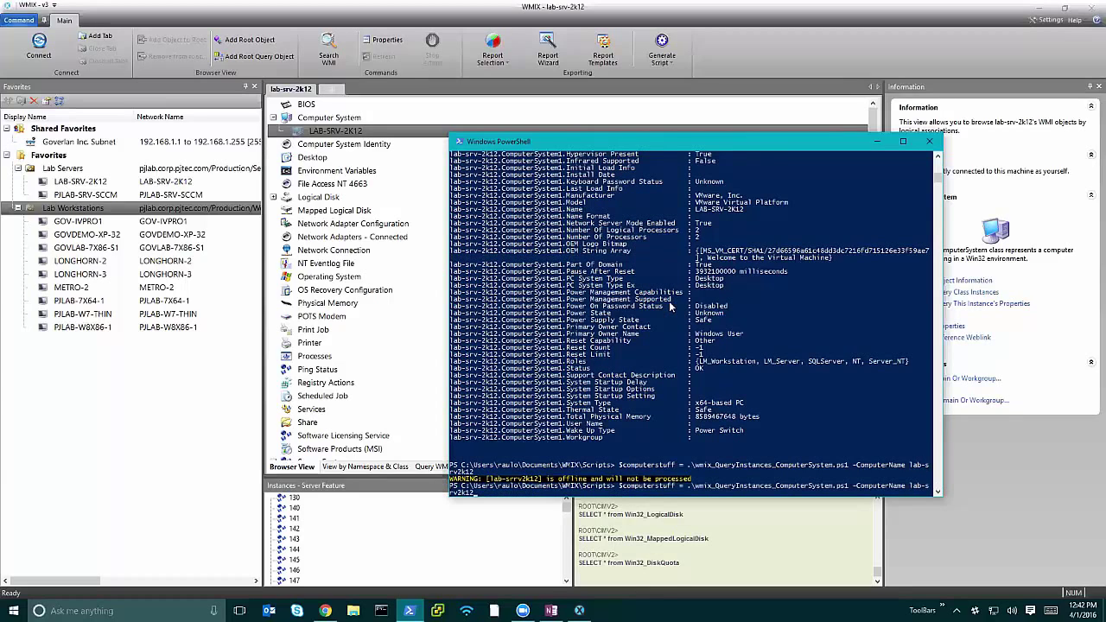
key("BackSpace")
key("BackSpace")
key("BackSpace")
key("BackSpace")
key("BackSpace")
key("BackSpace")
type("-s")
type("v2k12")
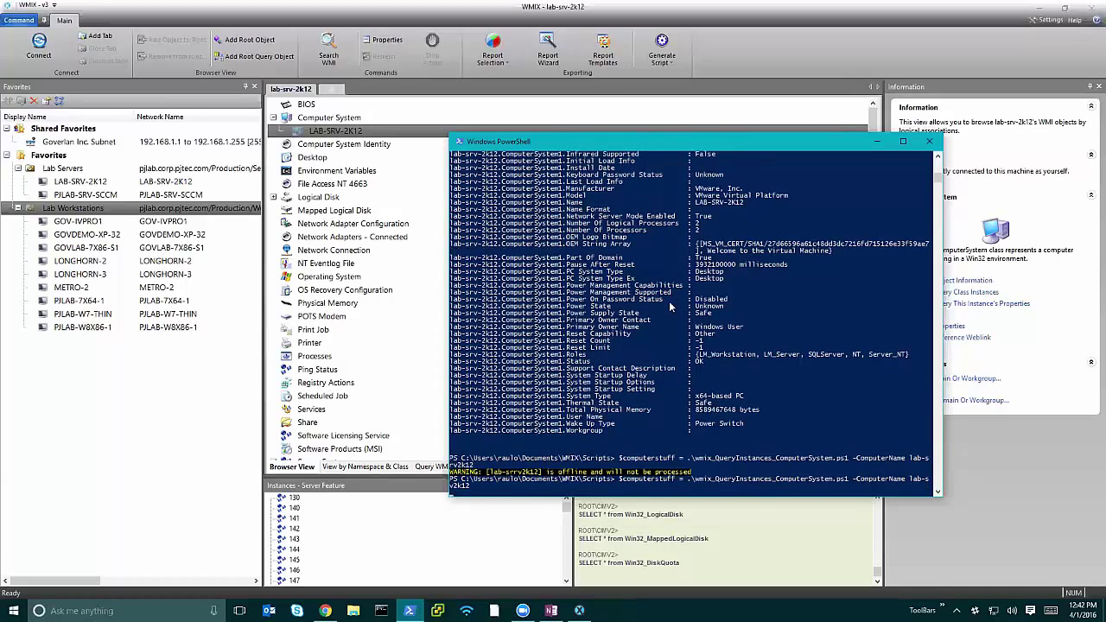
key("Return")
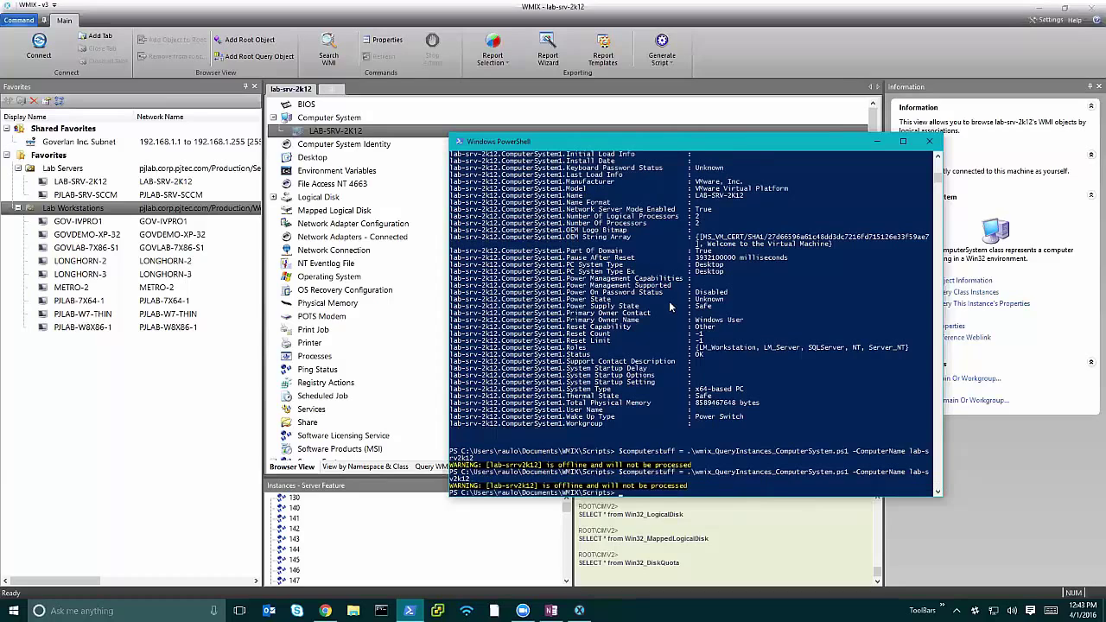
Fix the remaining typo, rerun against lab-srv-2k12, and display $computerstuff.
key("Up")
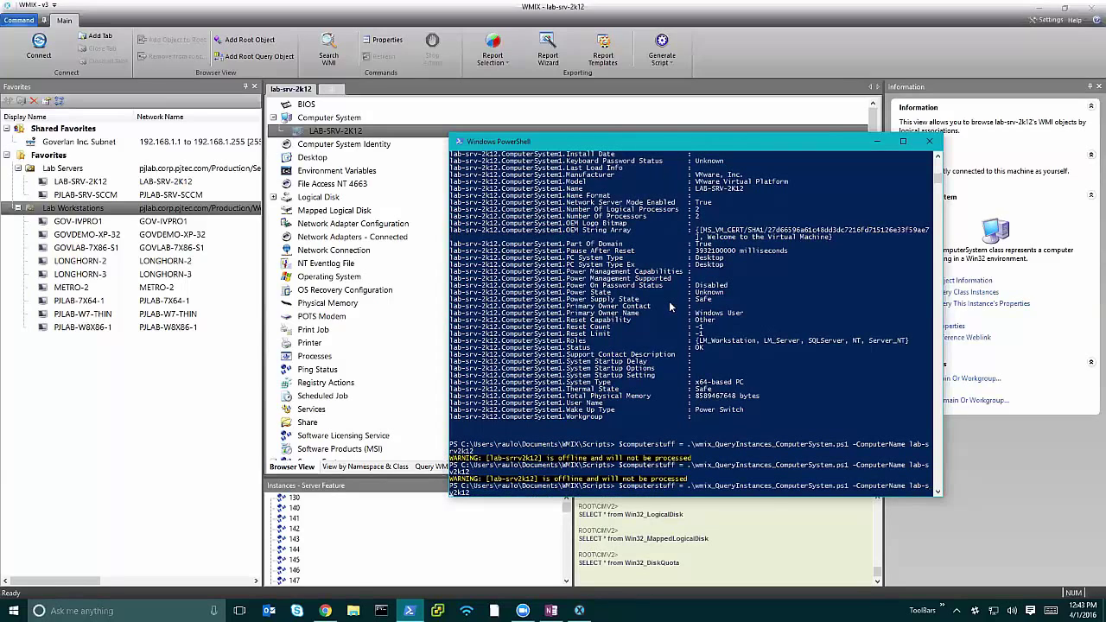
type("-")
key("Return")
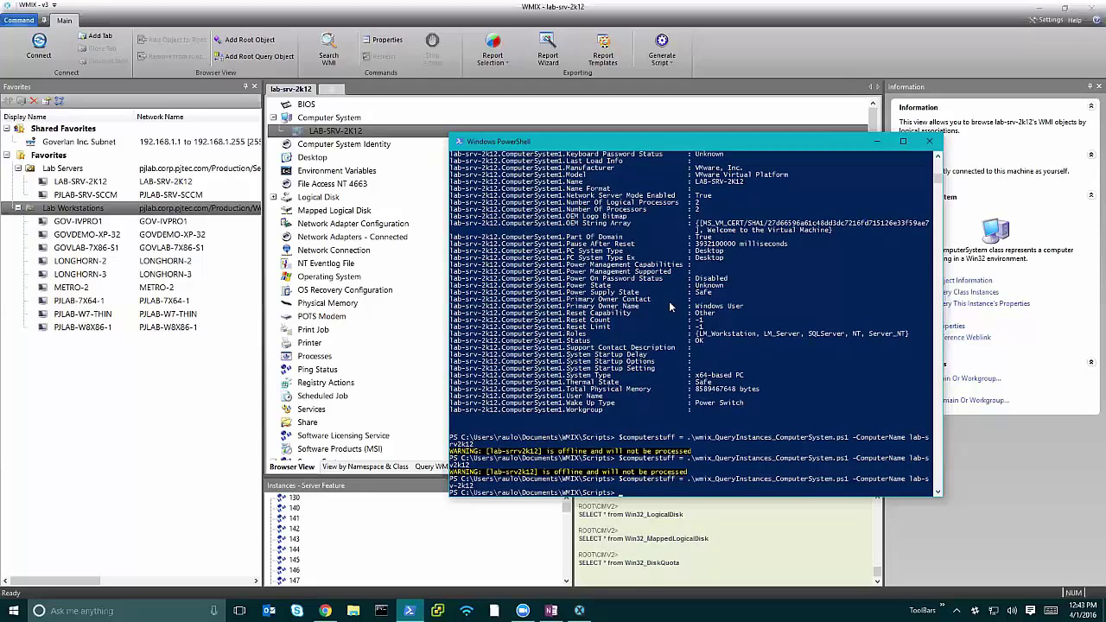
type("computerstuff")
key("Return")
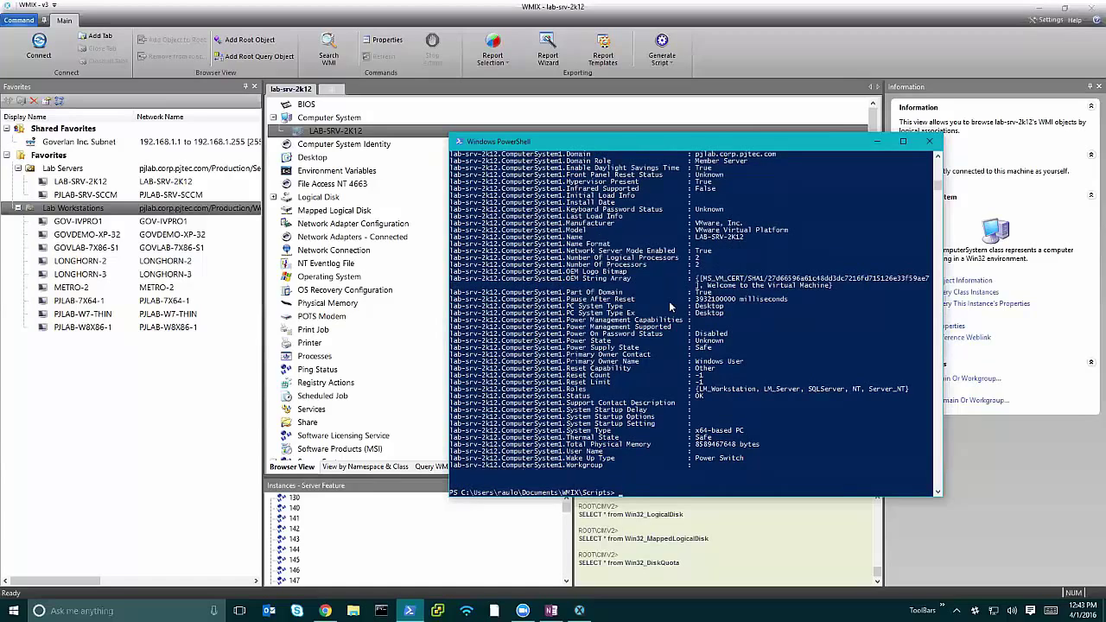
Tab-complete $computerstuff to the 'lab-srv-2k12.ComputerSystem1.Bootup State' property and run it, returning 'Normal boot'.
key("Up")
type(".la")
key("Tab")
key("Tab")
key("Tab")
key("Tab")
key("Tab")
key("Tab")
key("Tab")
key("Tab")
key("Tab")
key("Tab")
key("Tab")
key("Tab")
key("Tab")
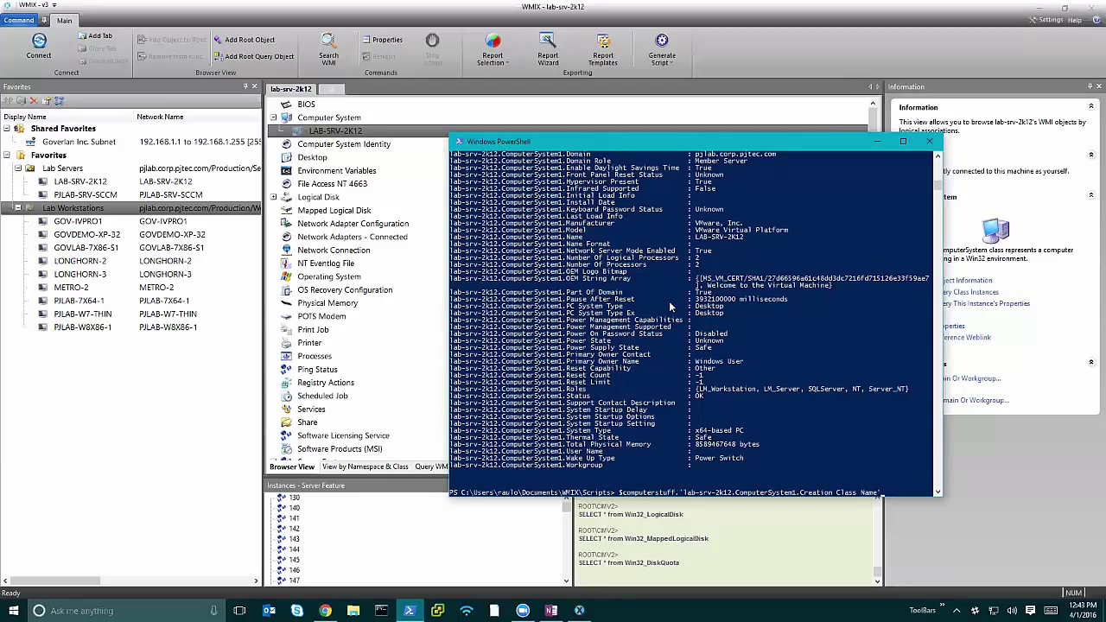
key("BackSpace")
key("BackSpace")
key("BackSpace")
key("BackSpace")
key("BackSpace")
key("BackSpace")
key("BackSpace")
key("BackSpace")
key("BackSpace")
key("BackSpace")
key("BackSpace")
key("BackSpace")
key("BackSpace")
key("BackSpace")
key("BackSpace")
key("BackSpace")
key("BackSpace")
key("BackSpace")
key("BackSpace")
key("BackSpace")
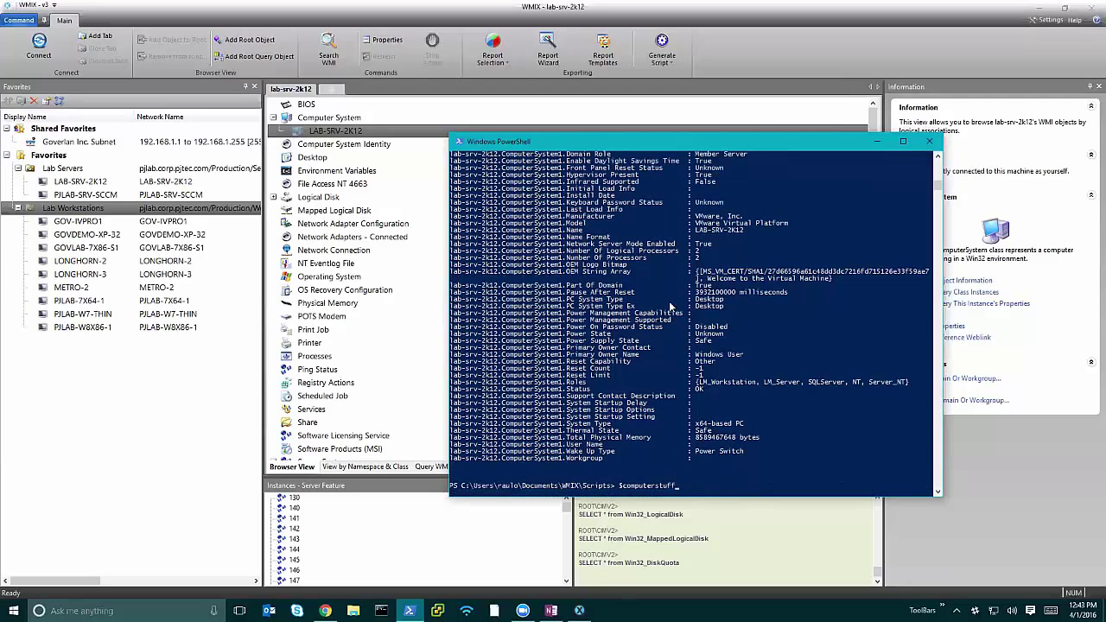
type(".lab")
key("Tab")
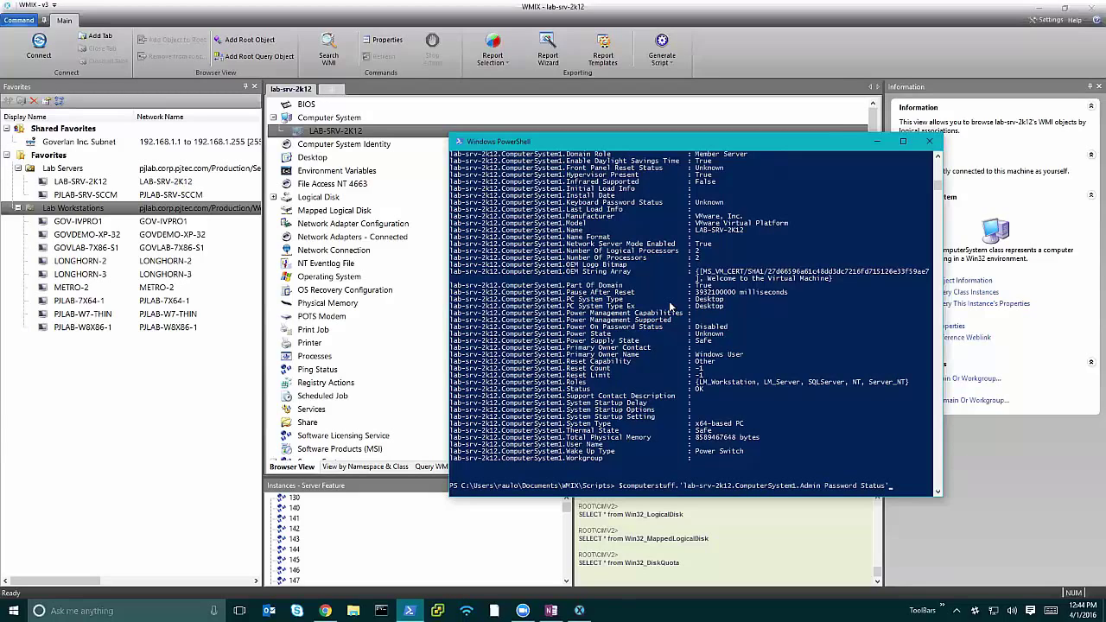
key("Up")
key("Up")
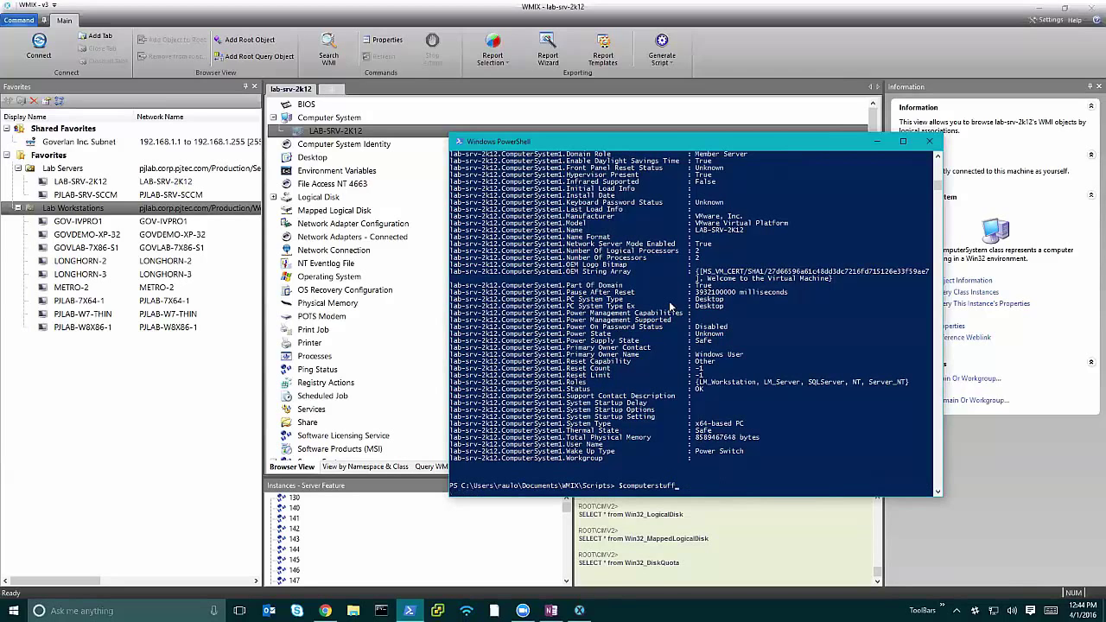
key("Tab")
key("Tab")
key("Tab")
key("Tab")
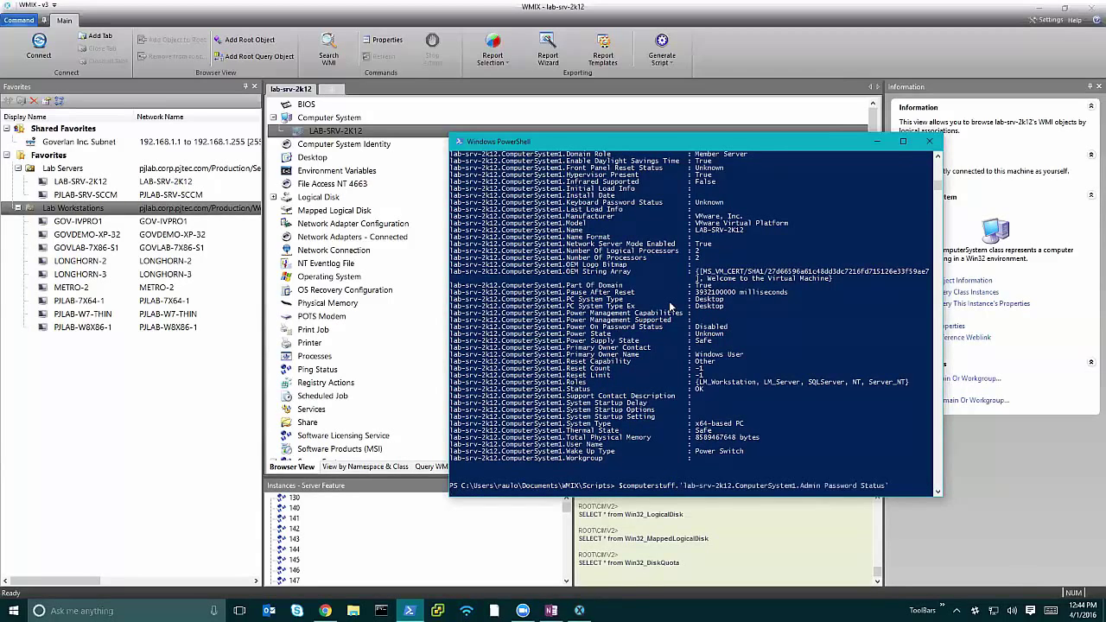
key("Tab")
key("Tab")
key("Tab")
key("Tab")
key("Tab")
key("Tab")
key("Return")
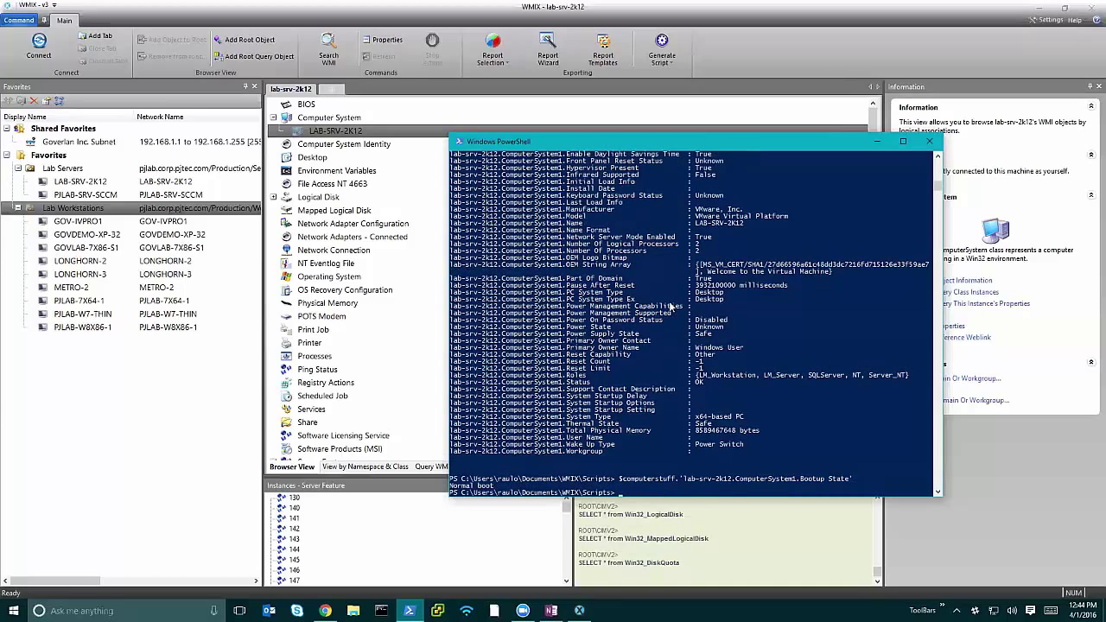